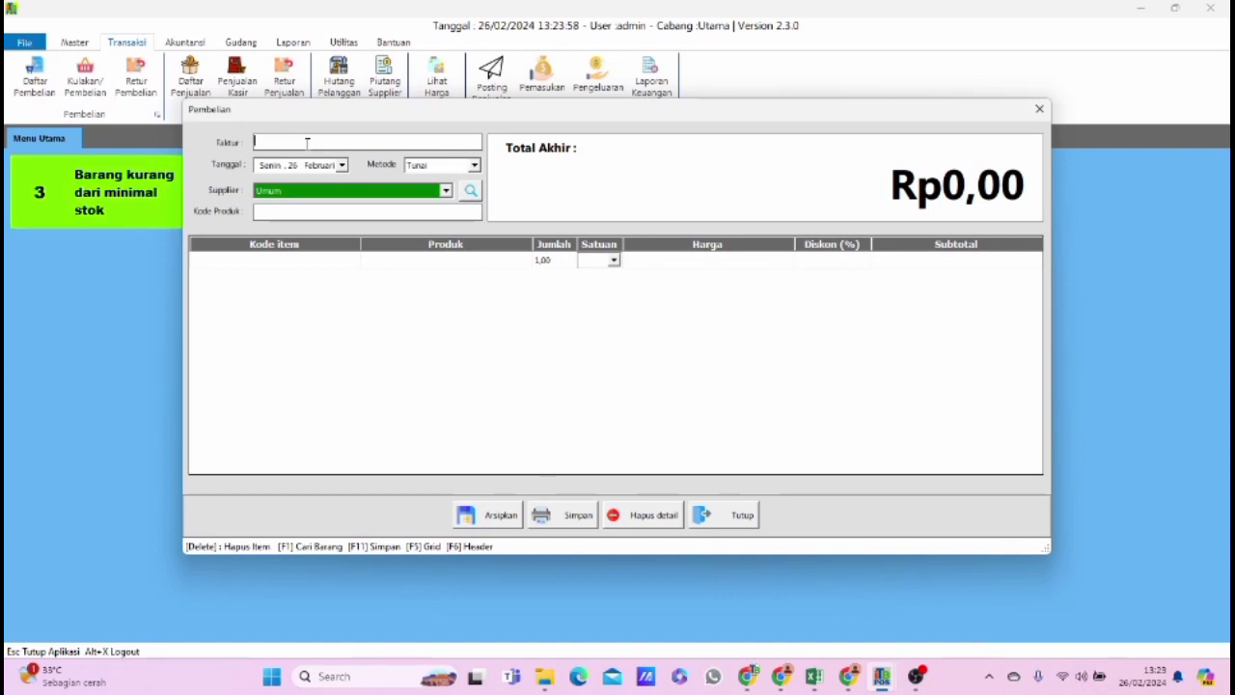
Enter the purchase's invoice number and choose CV Adi jaya as the supplier.
text(6464646464)
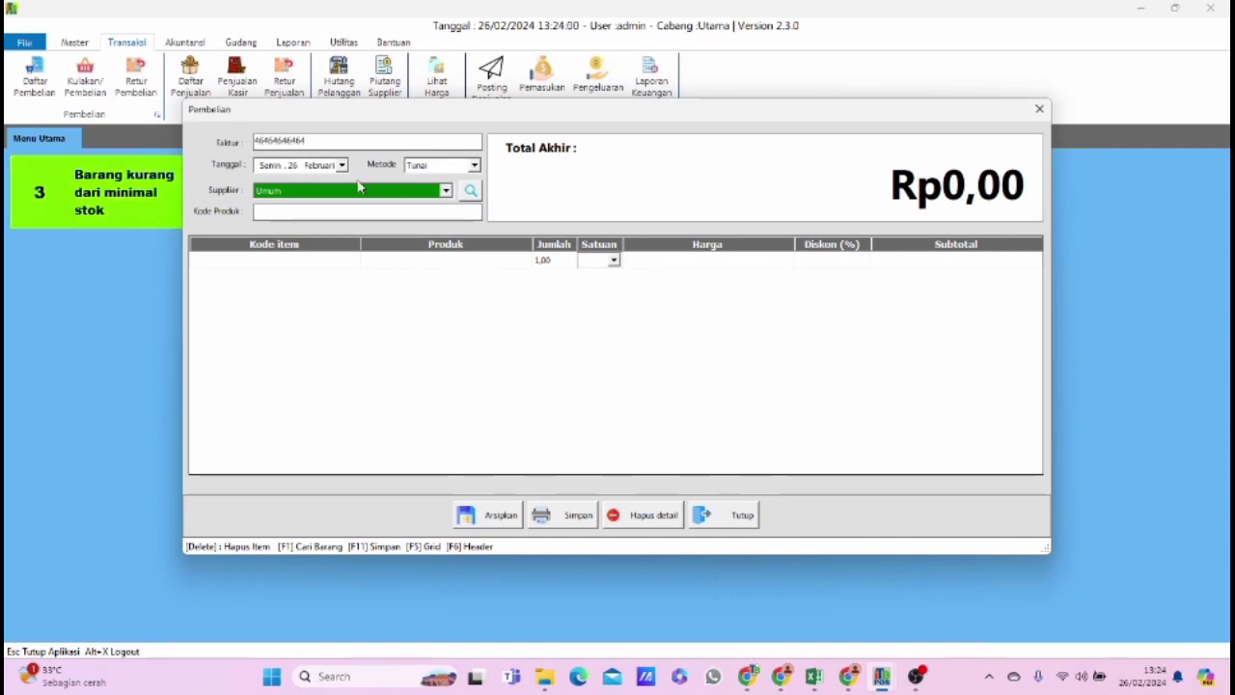
click(358, 189)
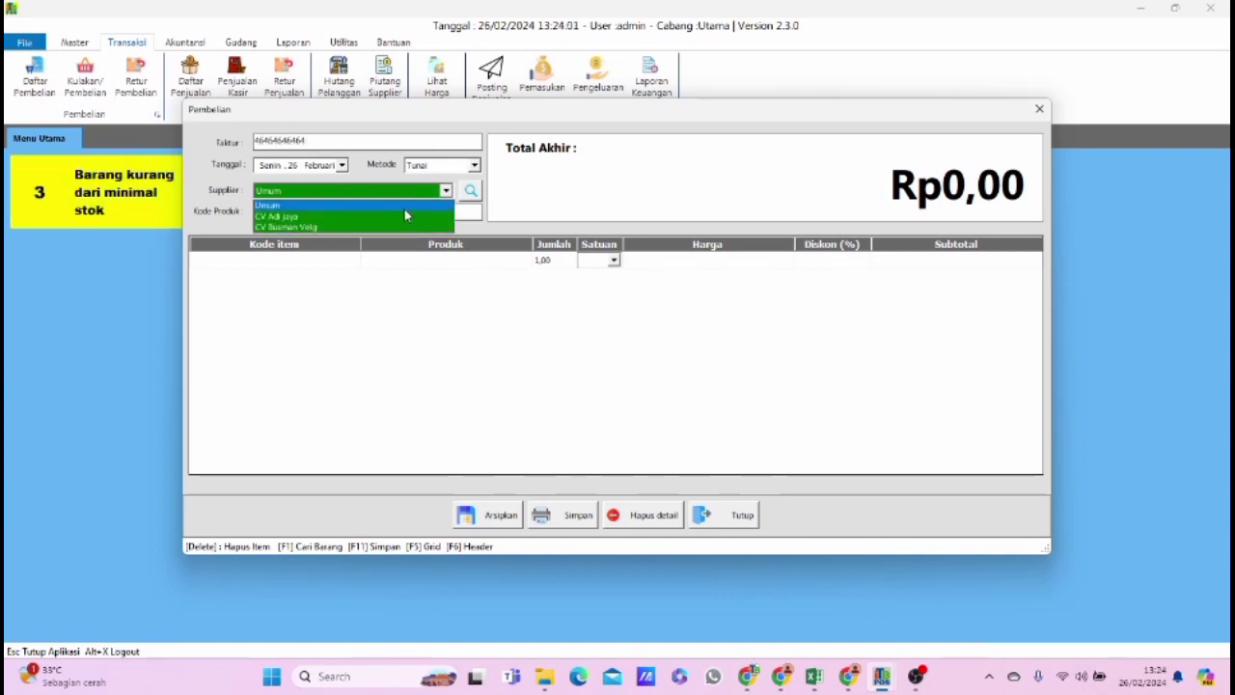
click(405, 216)
Find A-BIKE STAND BLACK in the product search and add it to the purchase with quantity 5.
click(448, 213)
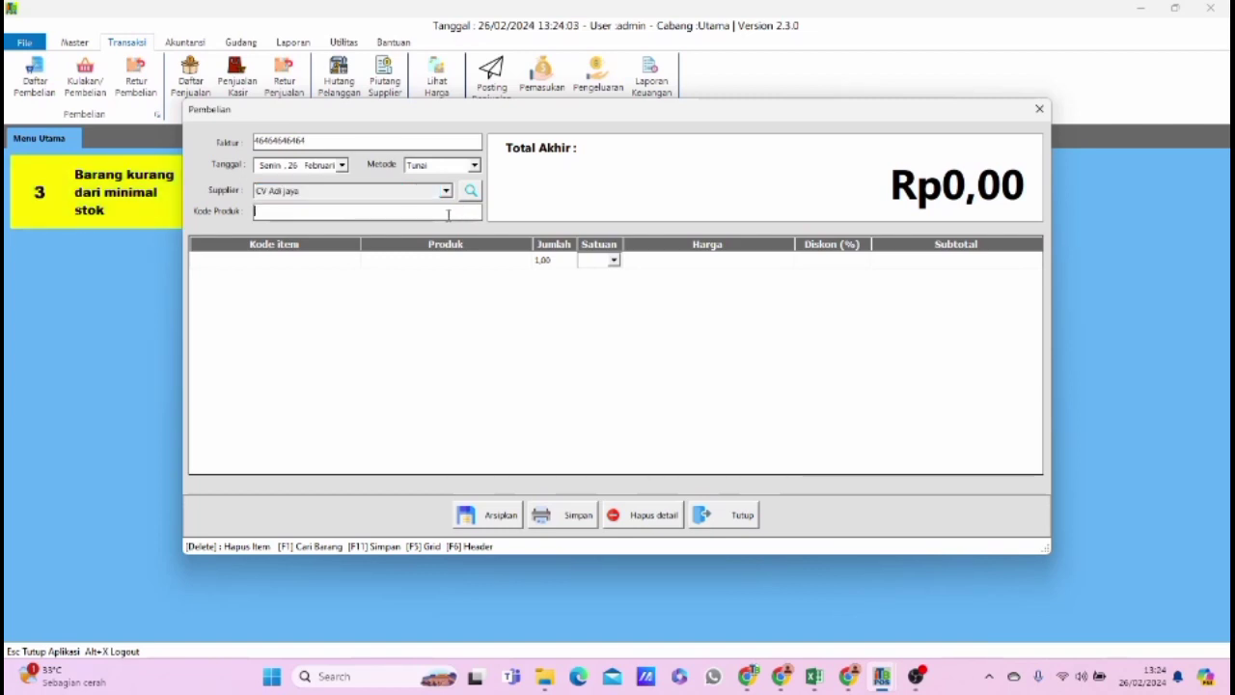
key(F1)
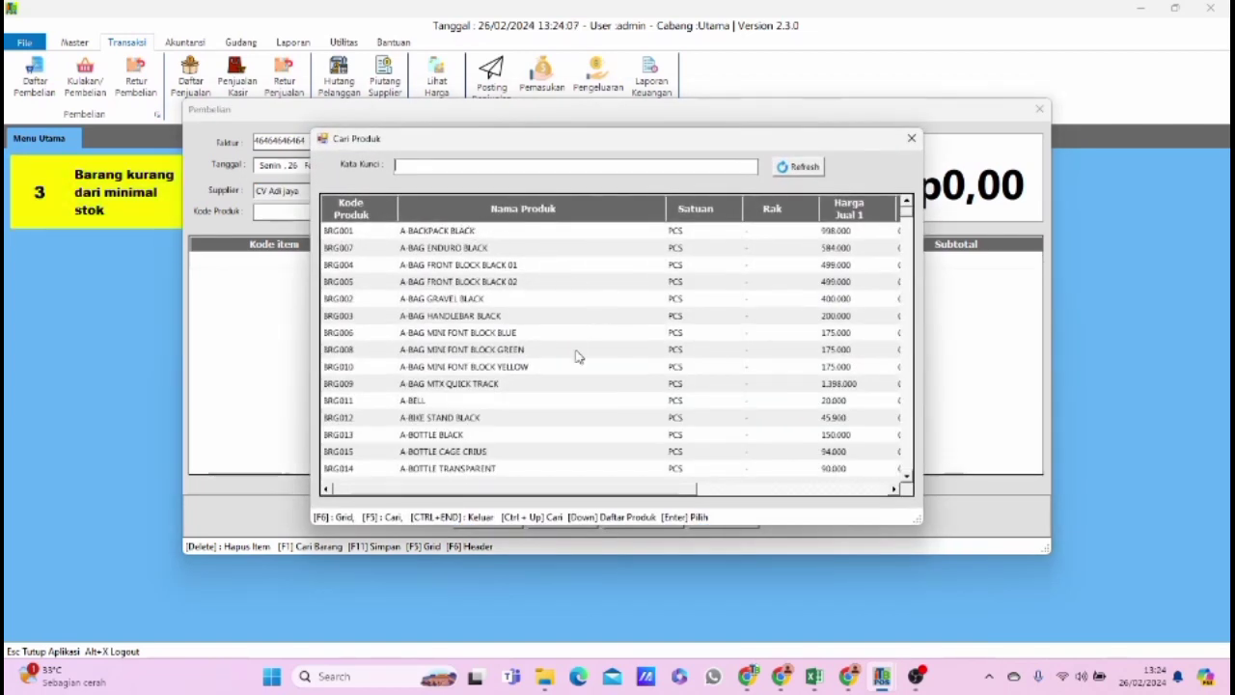
mouse_move(555, 489)
mouse_down()
mouse_move(614, 502)
mouse_move(556, 504)
mouse_up()
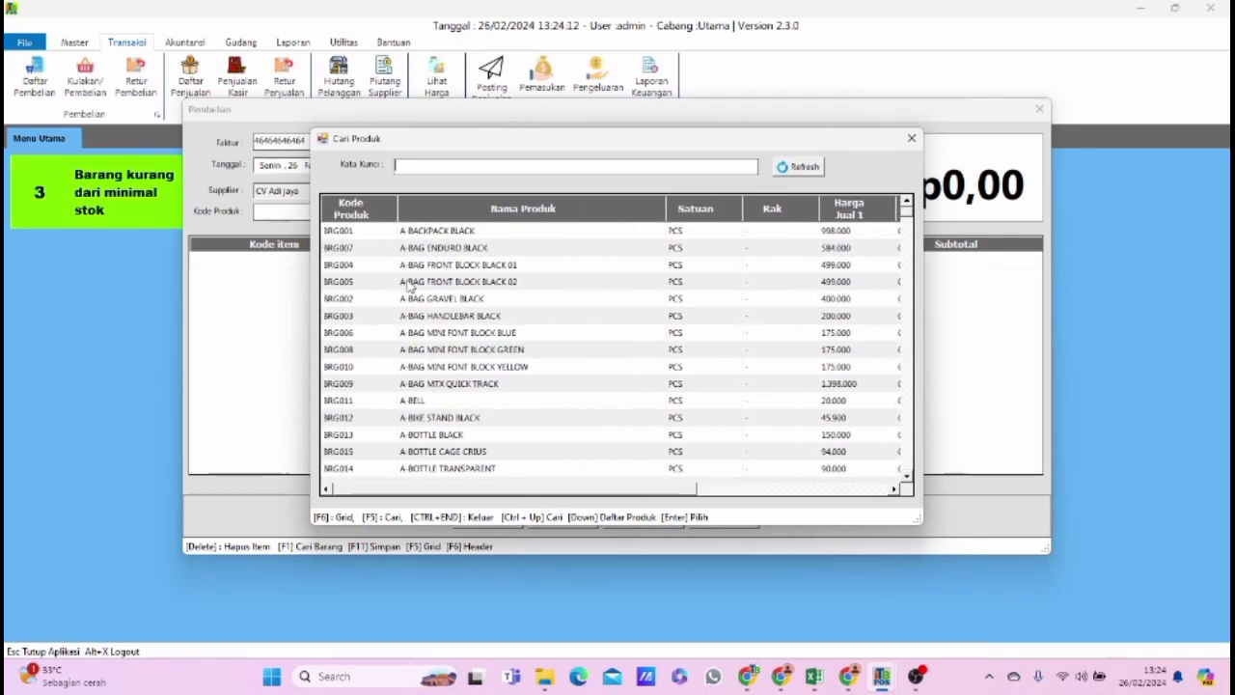
scroll(438, 378, down, 3)
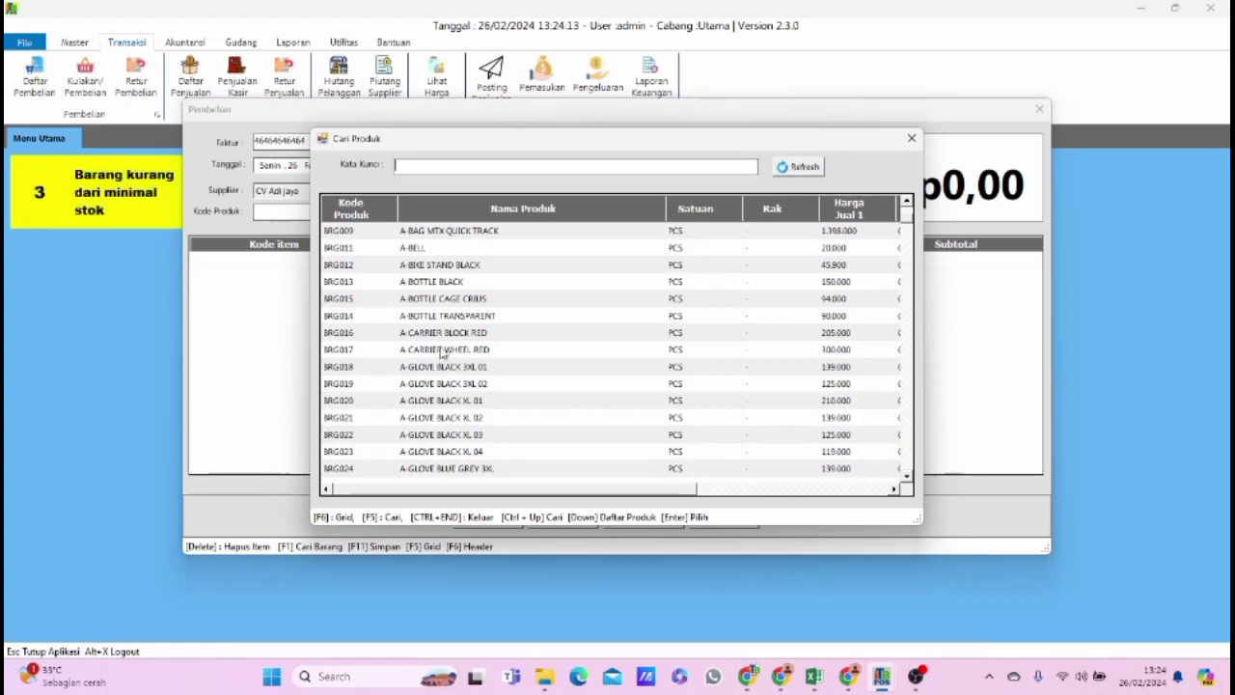
double_click(439, 264)
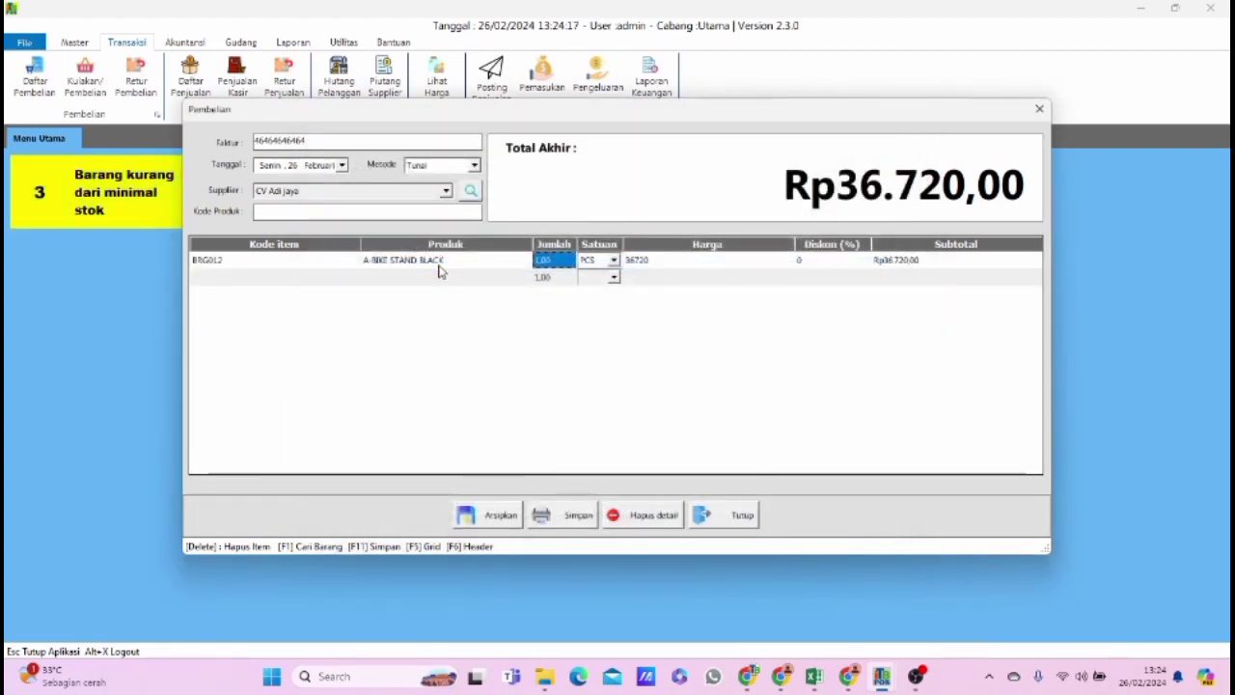
text(5)
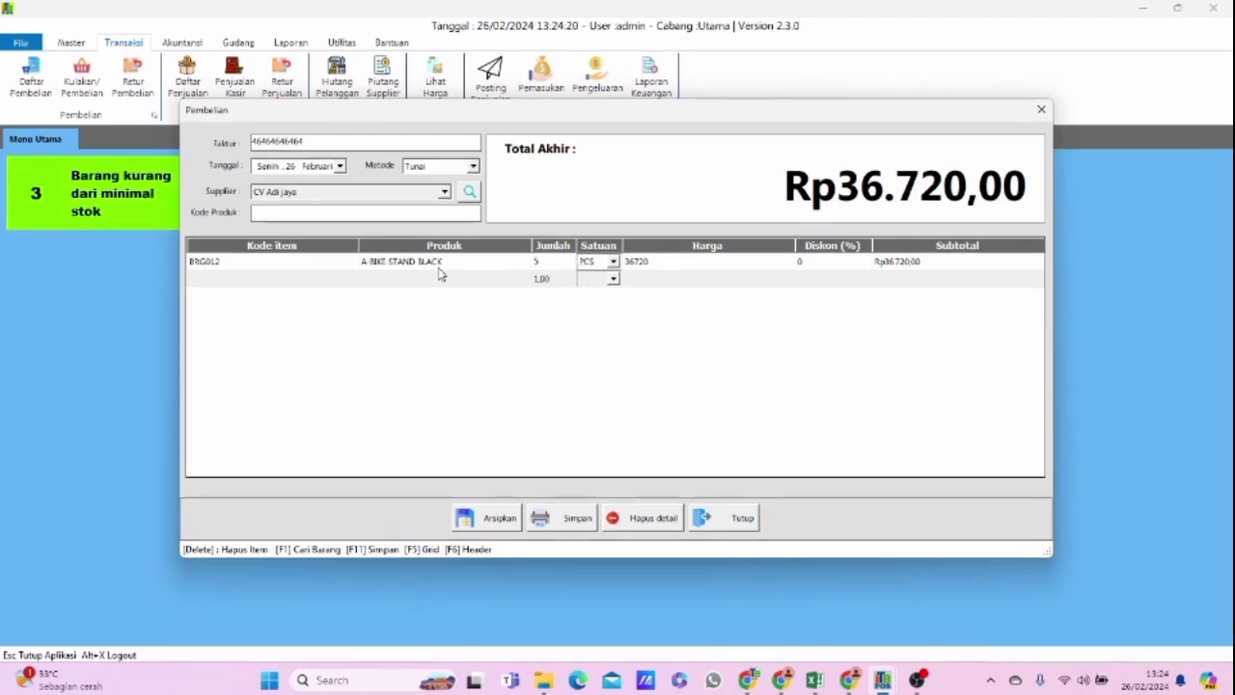
key(Return)
Add A-BAG MINI FONT BLOCK YELLOW to the purchase with quantity 5.
click(331, 216)
key(F1)
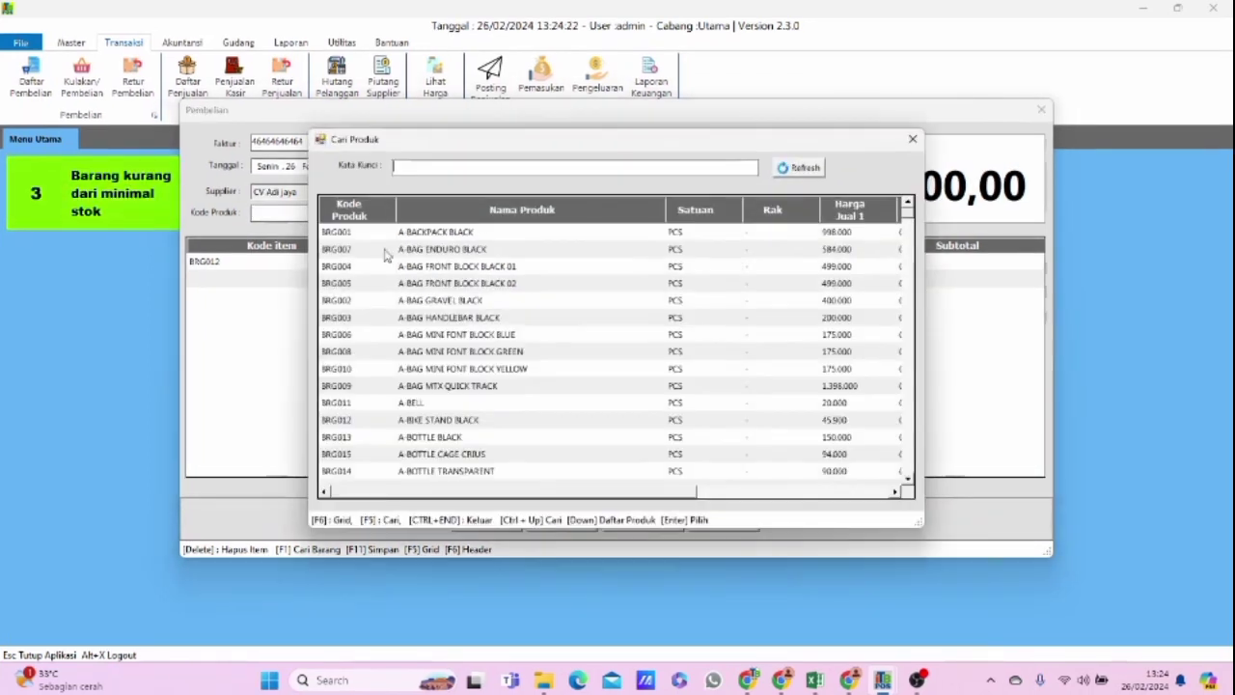
double_click(471, 371)
text(5)
key(Return)
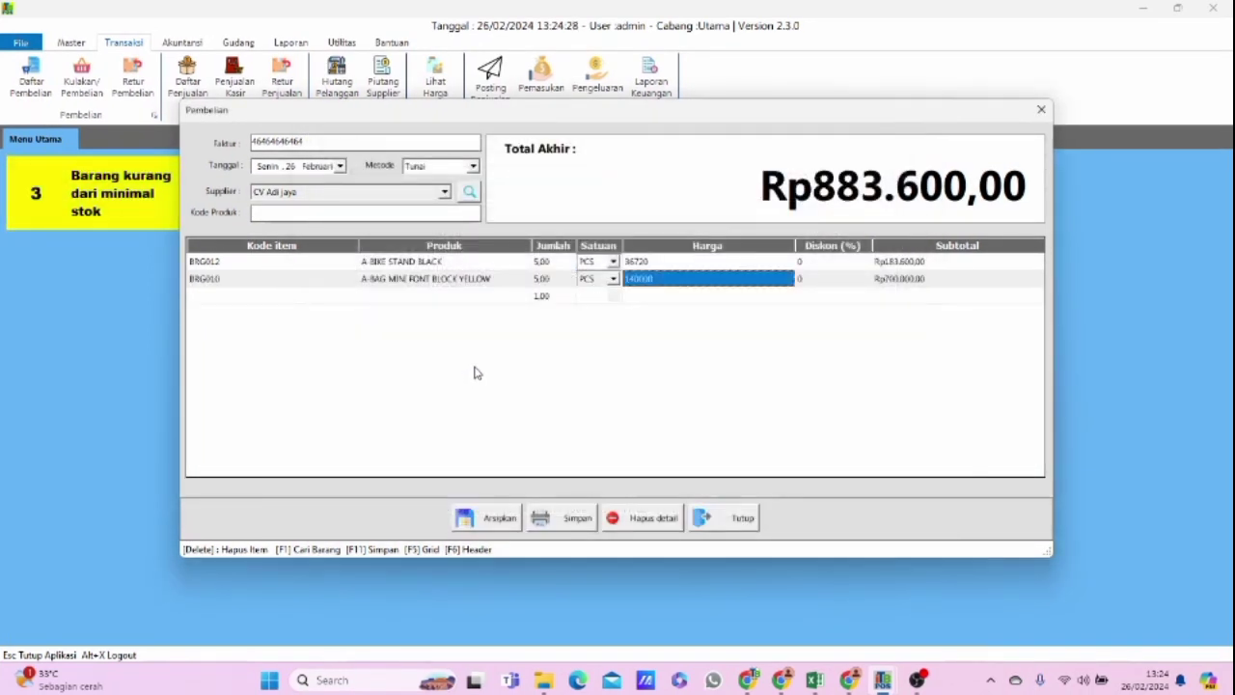
Add A-BAG MINI FONT BLOCK GREEN to the purchase with quantity 5.
key(F1)
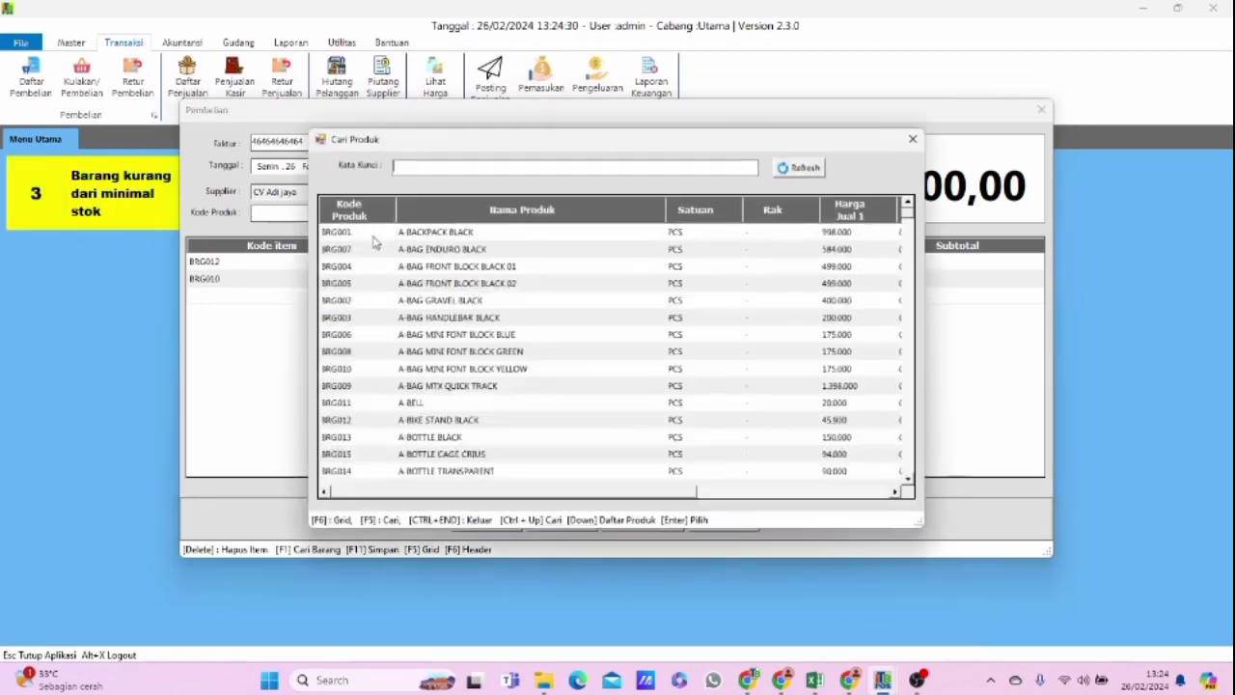
double_click(519, 355)
text(5)
key(Return)
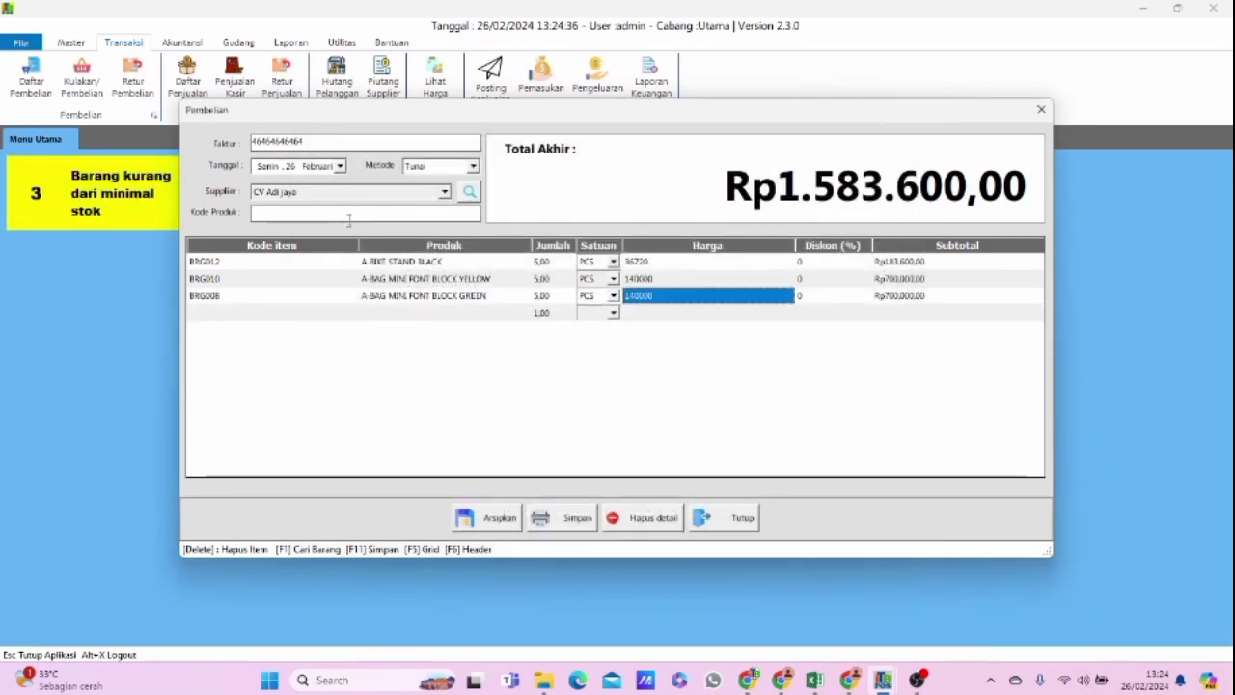
Add A-BAG MINI FONT BLOCK BLUE to the purchase with quantity 5.
key(F1)
double_click(511, 339)
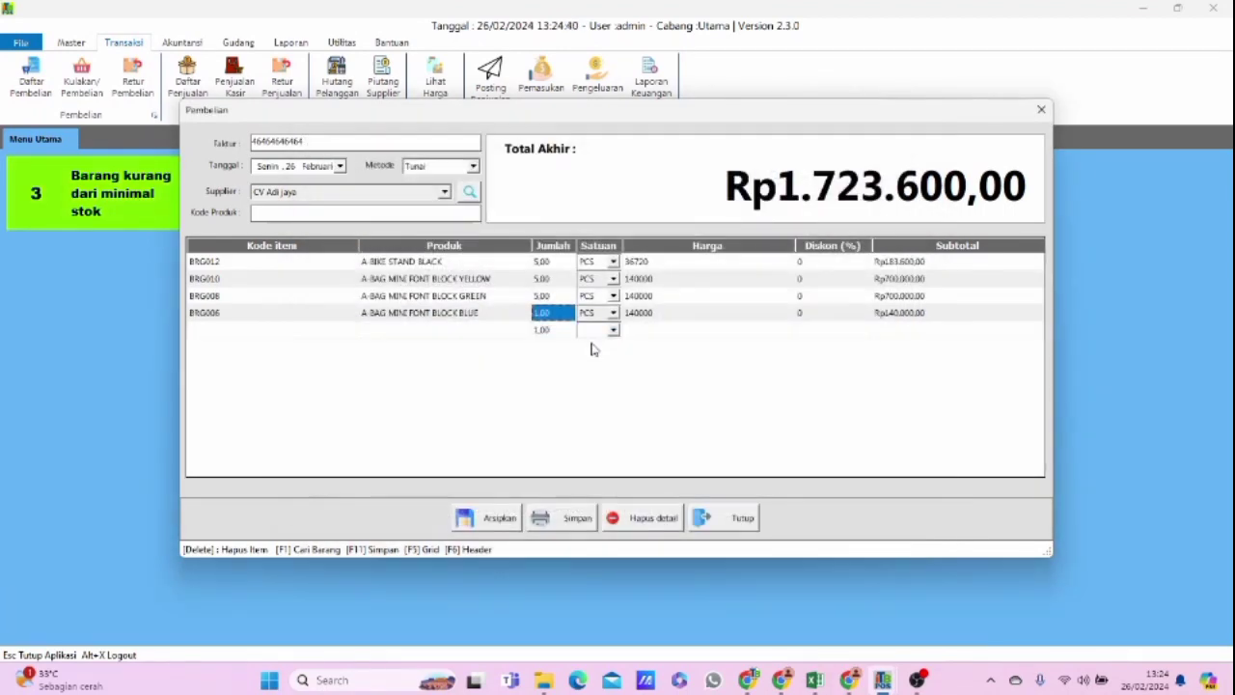
text(5)
key(Return)
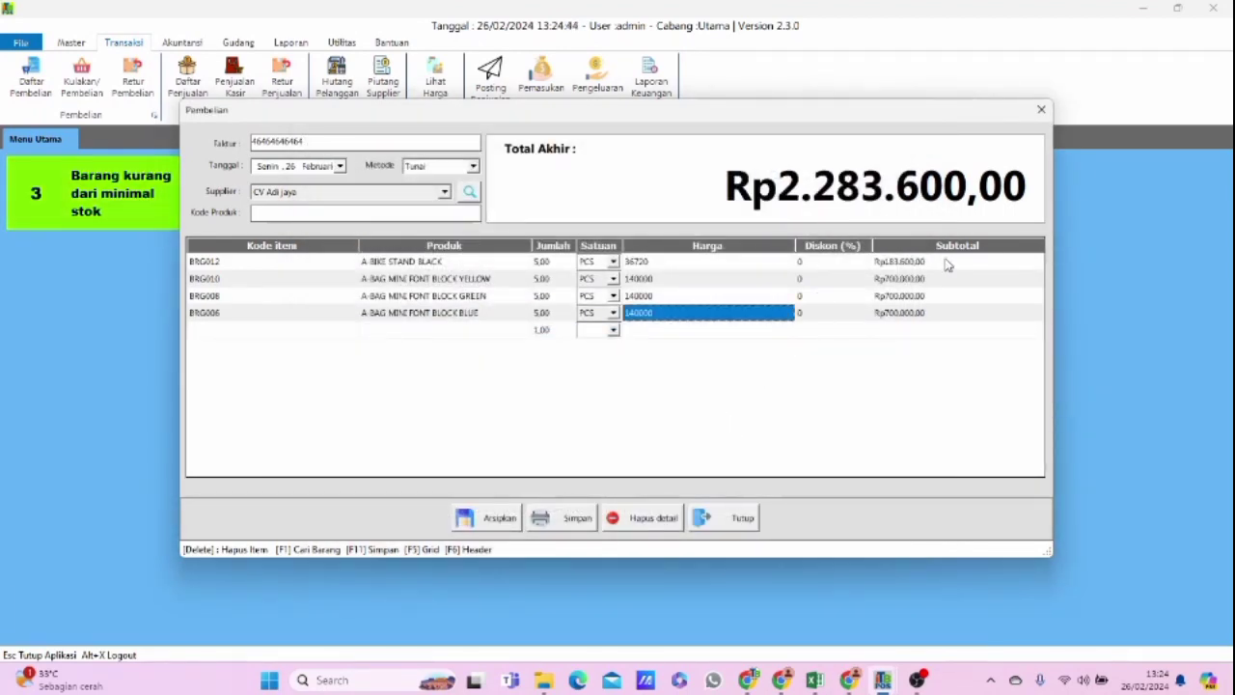
Save the purchase transaction and close the purchase form.
click(567, 520)
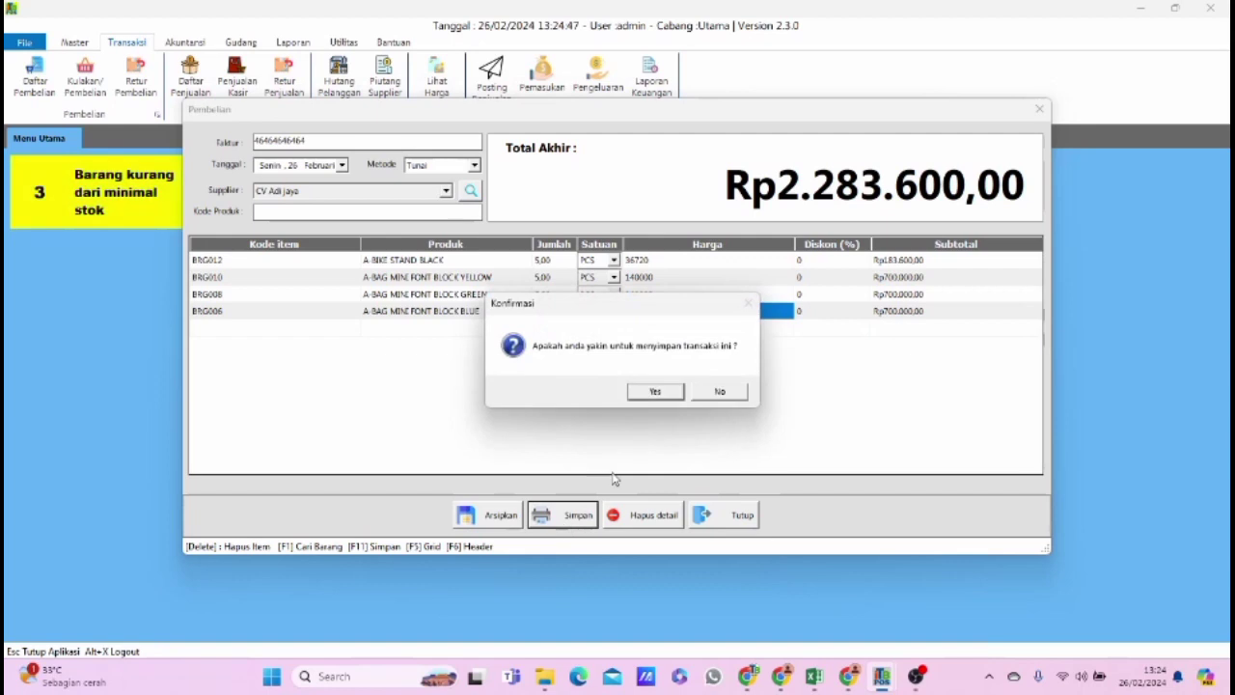
click(656, 392)
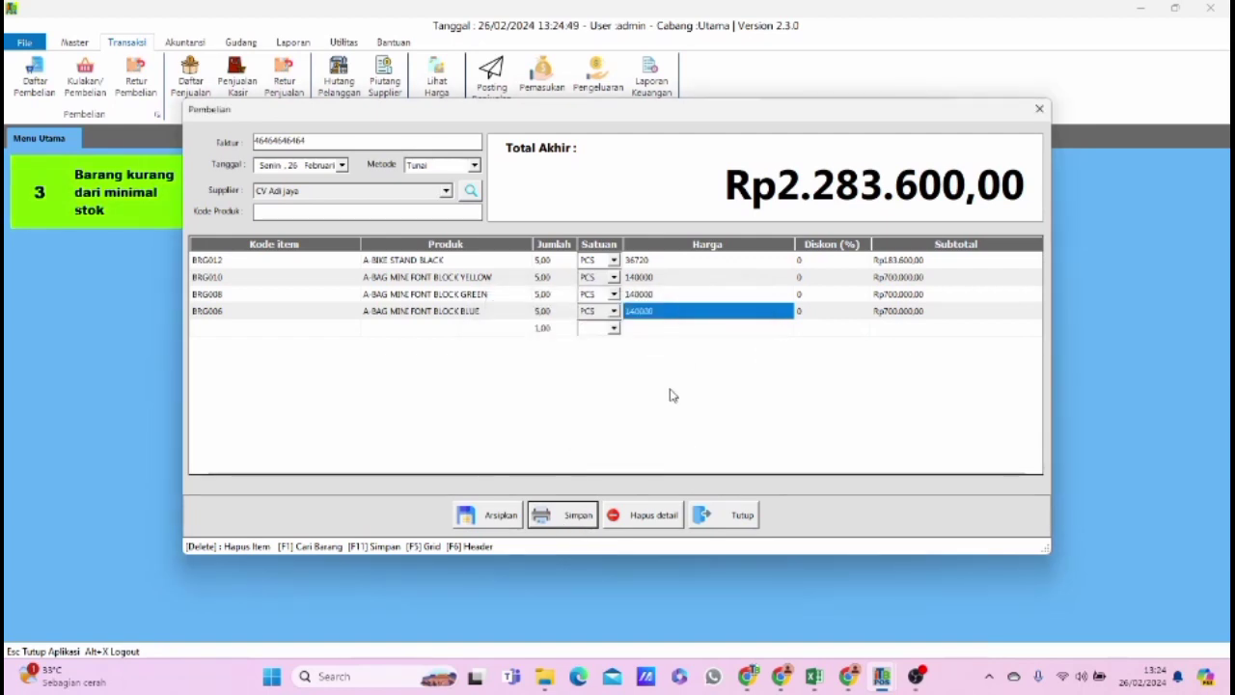
click(649, 393)
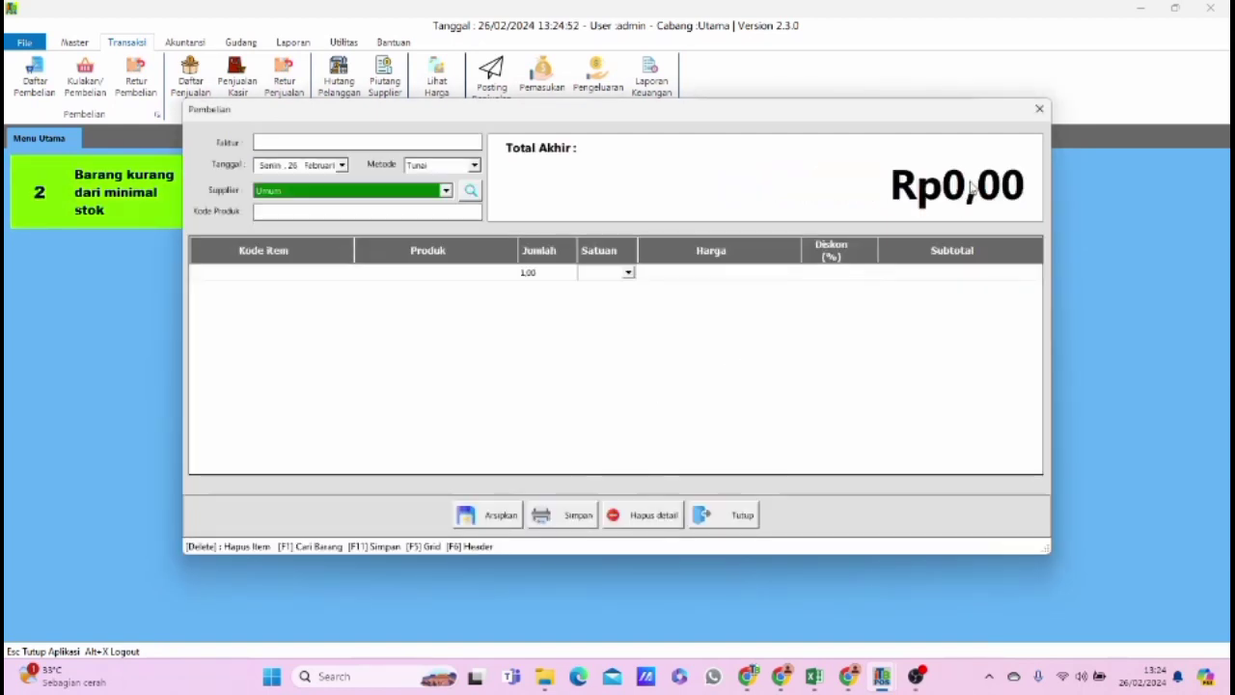
click(1039, 109)
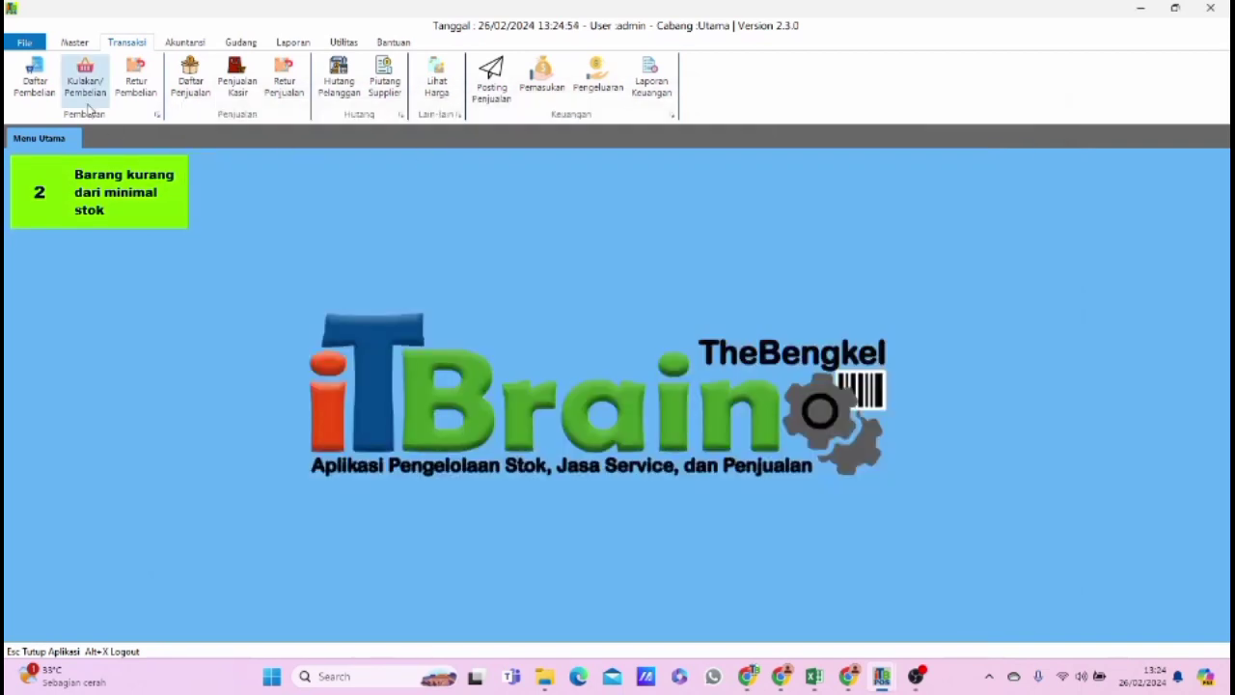
Review the item details of the CV Adi jaya purchase in the purchase list, and close the list.
click(34, 82)
click(525, 233)
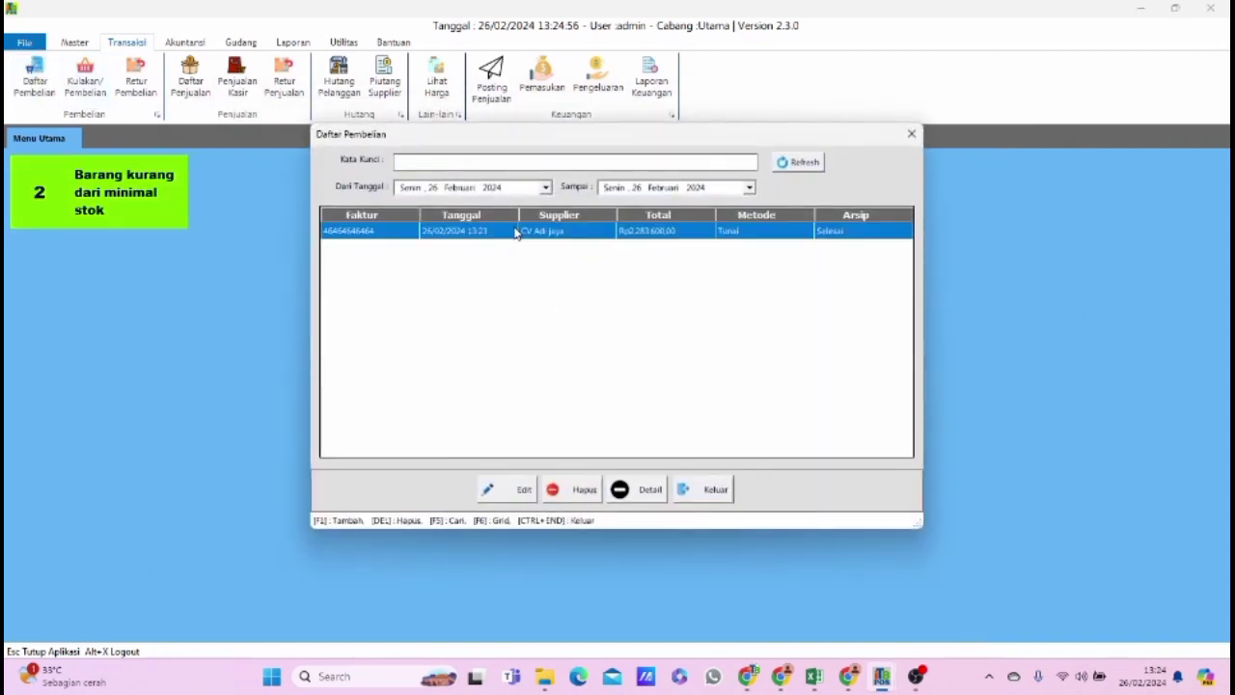
click(641, 494)
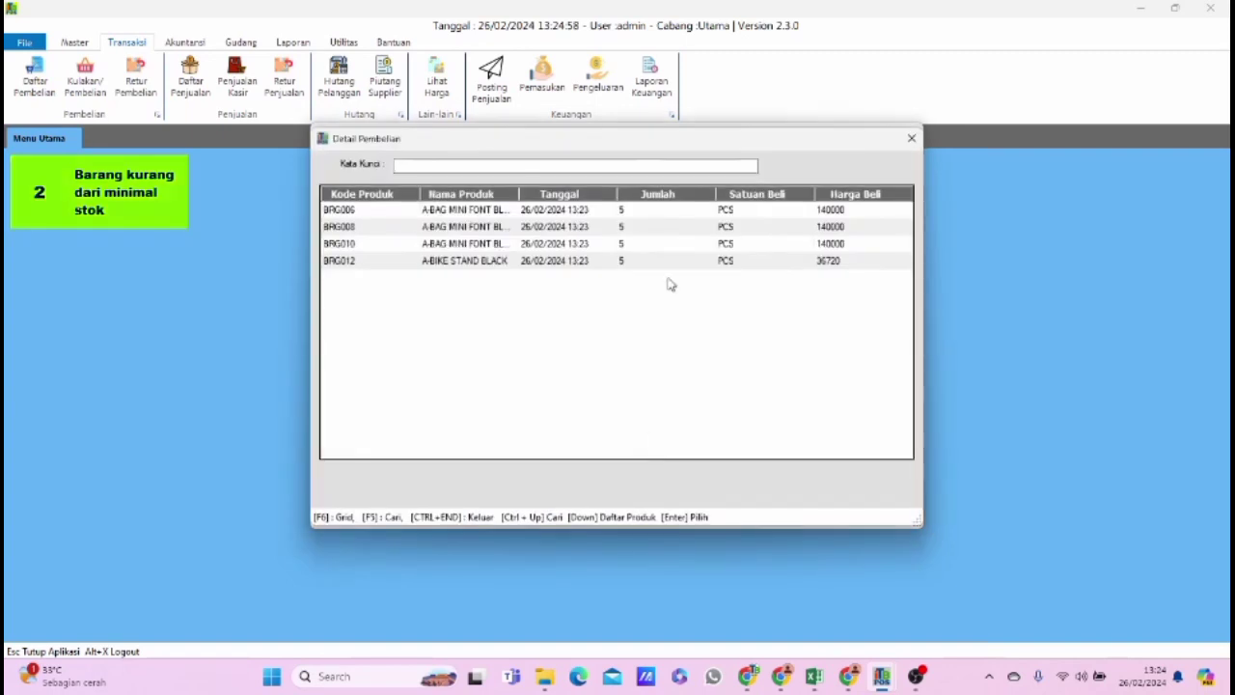
click(912, 137)
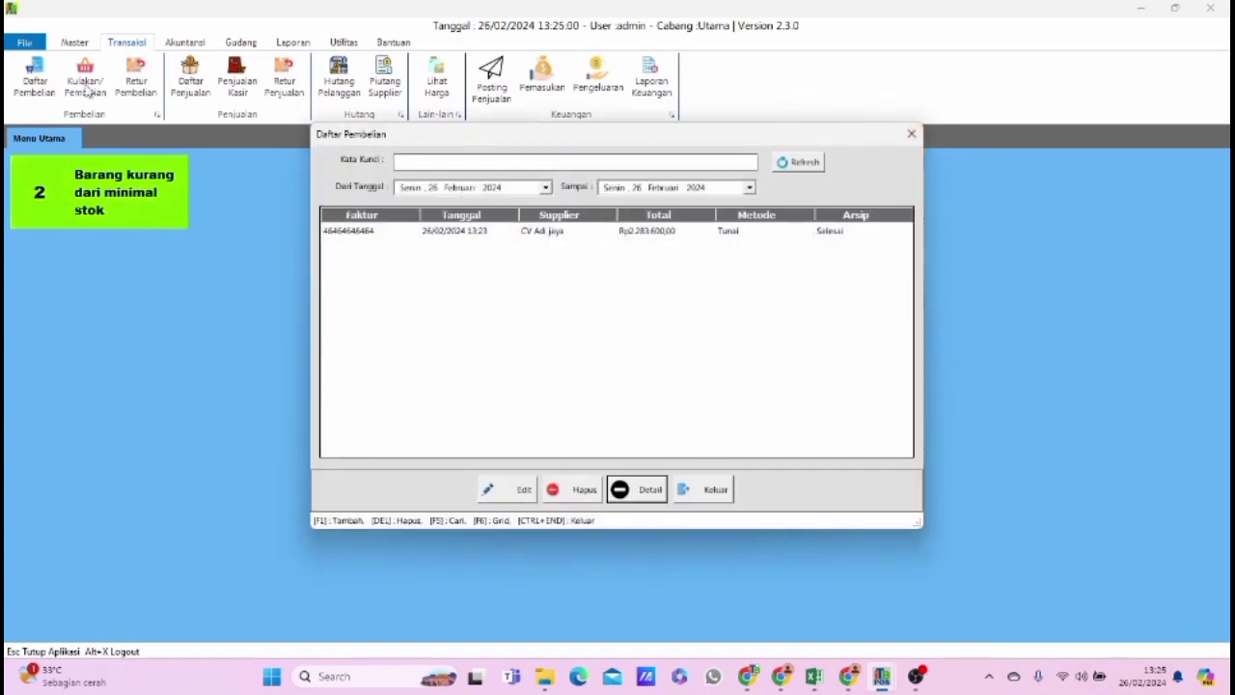
click(912, 137)
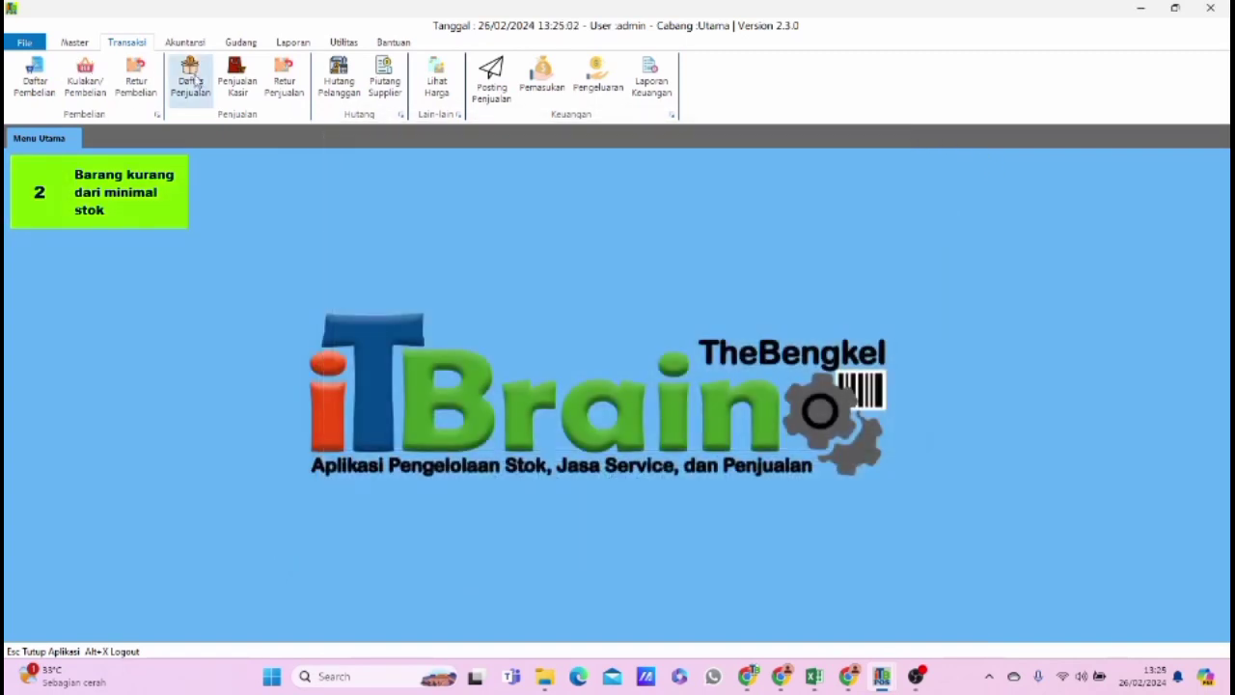
Check the stock of the blue, green and yellow A-BAG MINI FONT BLOCK items in the master product list.
click(75, 44)
click(239, 77)
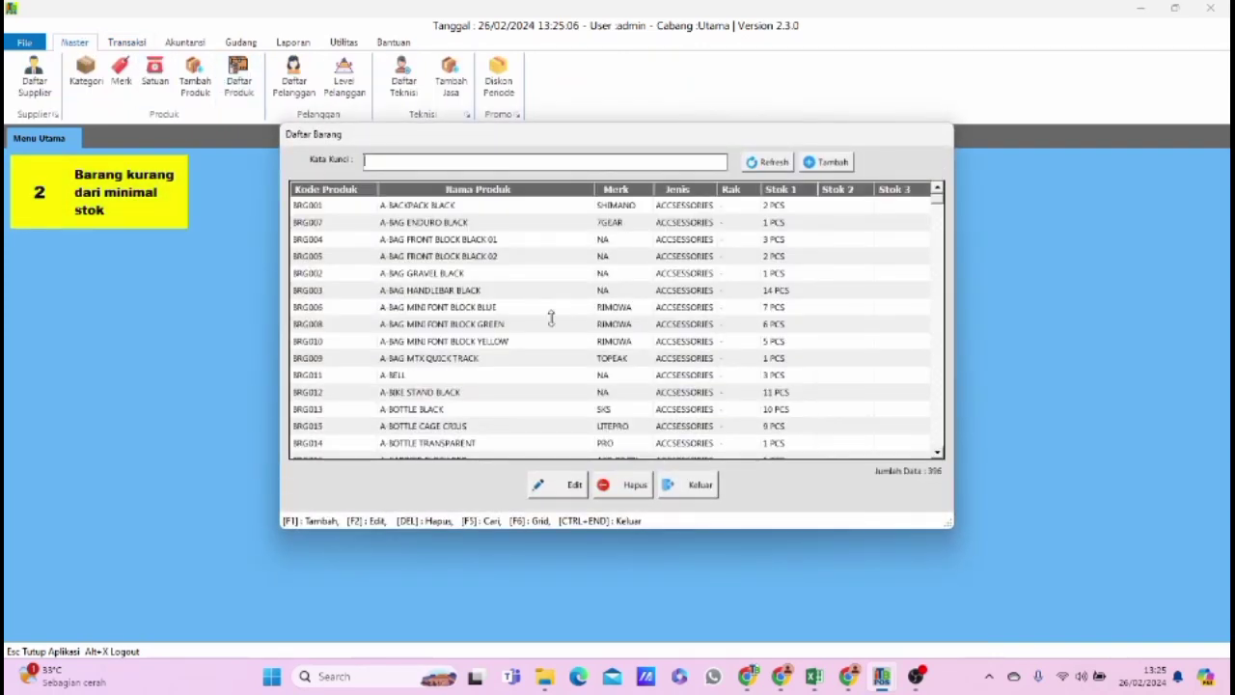
click(452, 309)
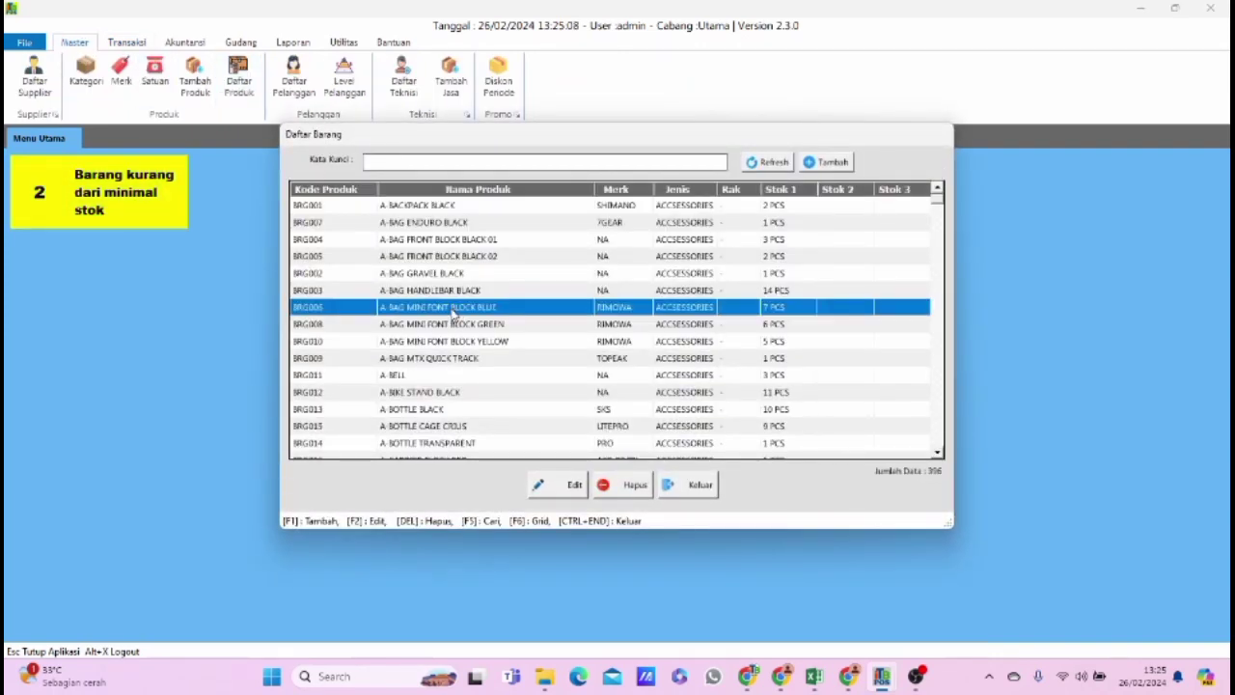
click(664, 326)
click(665, 343)
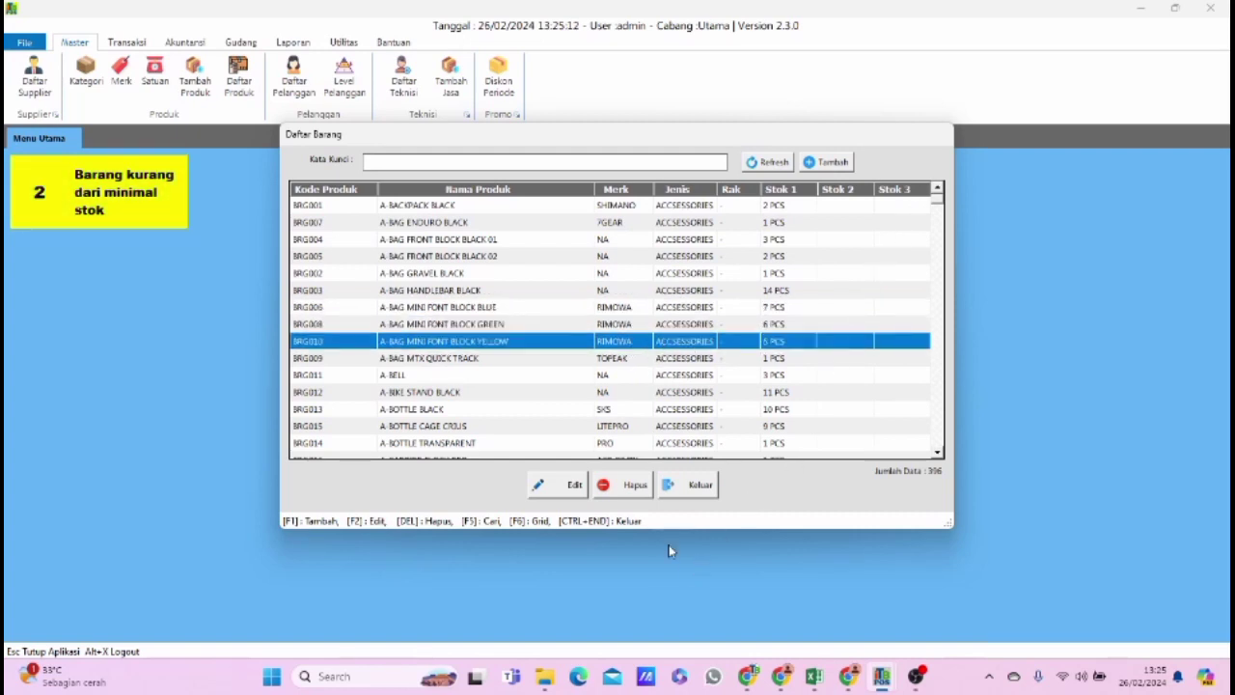
click(691, 487)
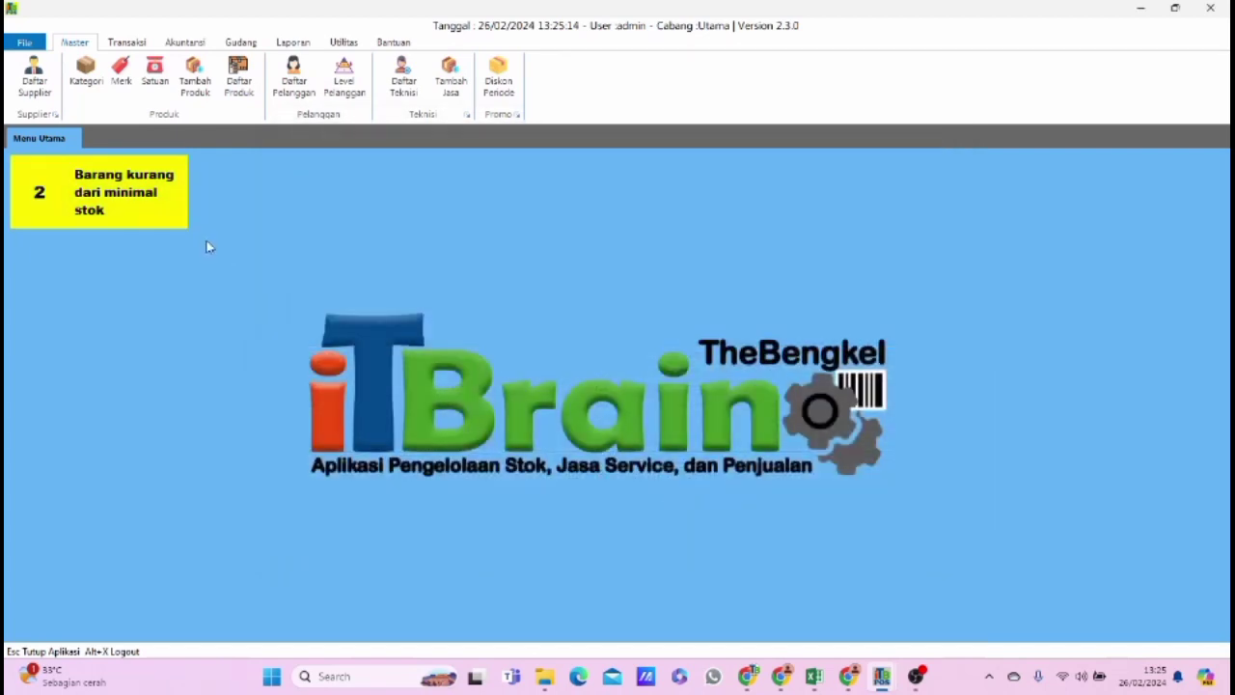
Open the purchase returns list and set its start date to 26 January 2024.
click(126, 43)
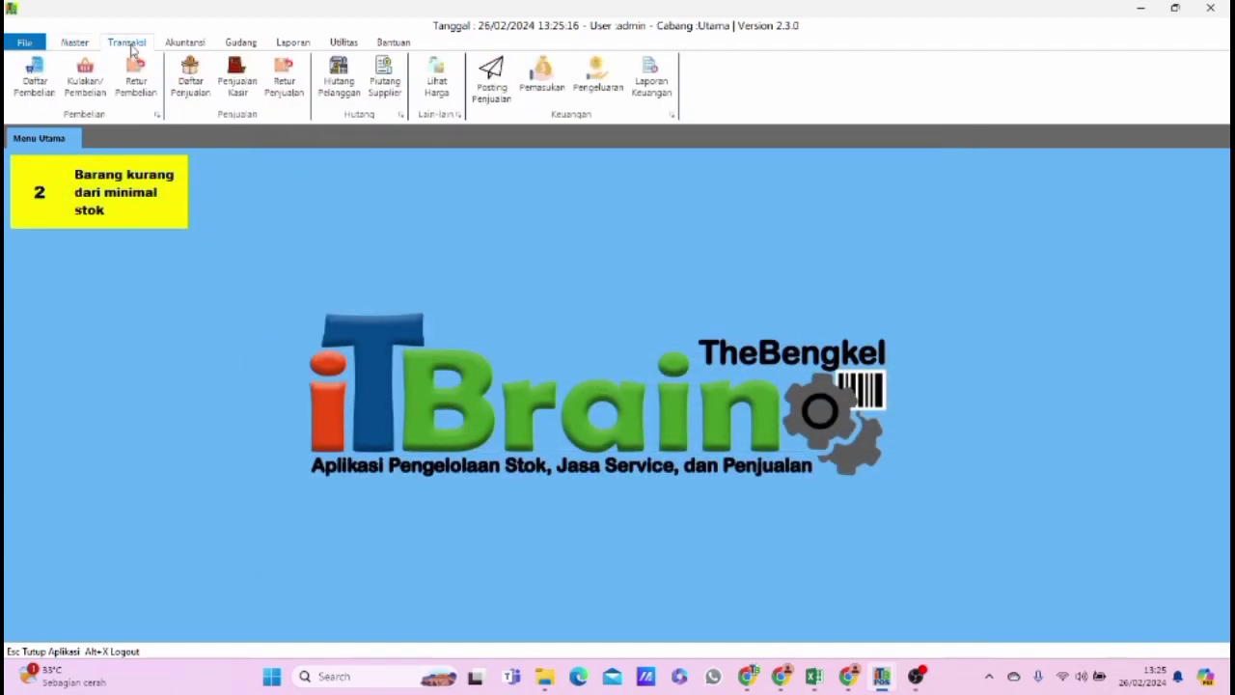
click(150, 93)
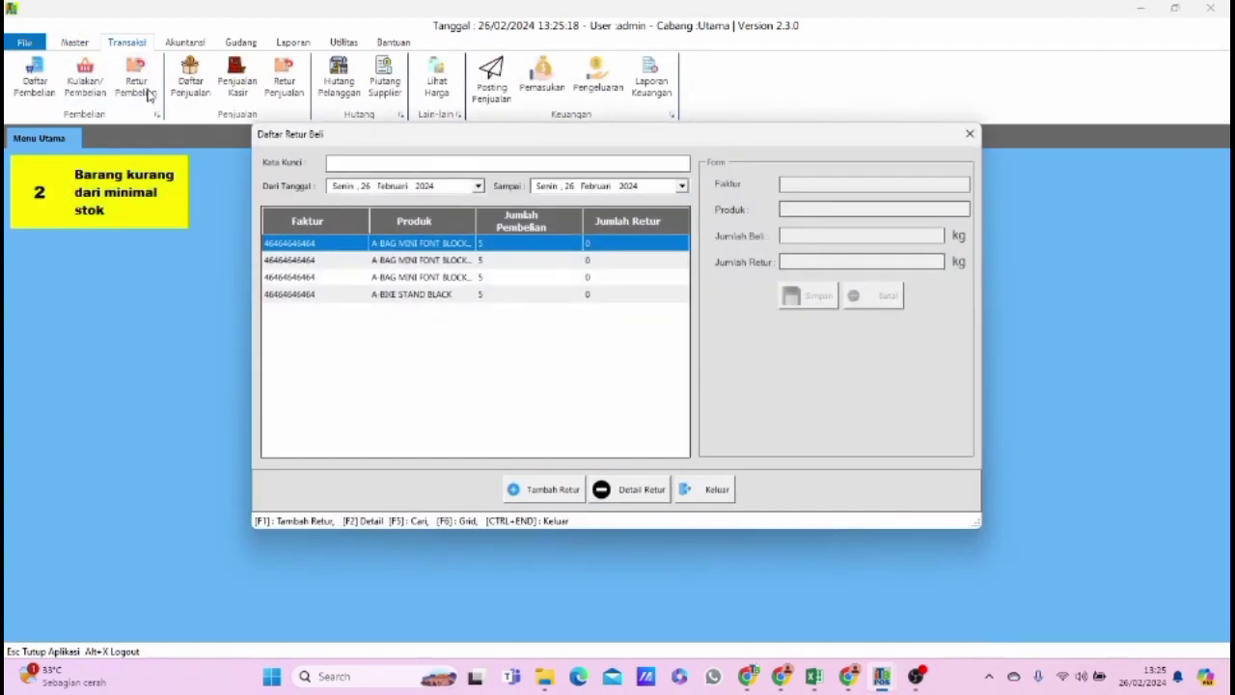
click(511, 295)
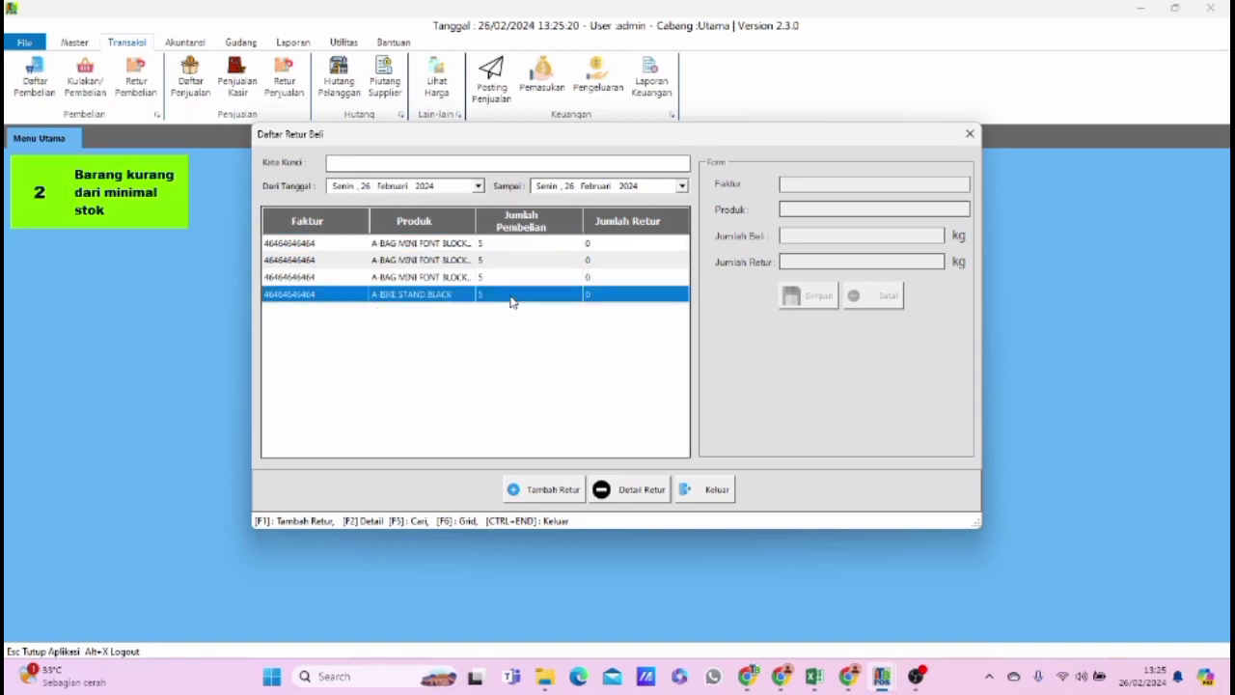
click(477, 186)
click(339, 208)
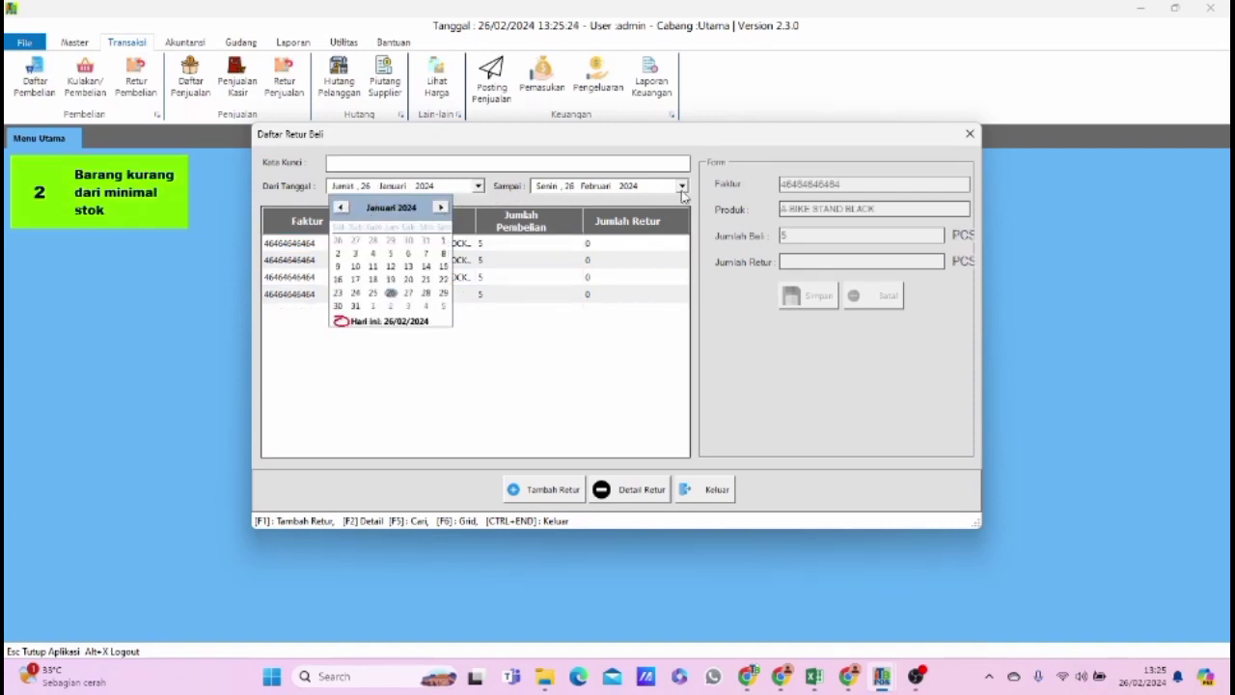
click(681, 185)
click(681, 185)
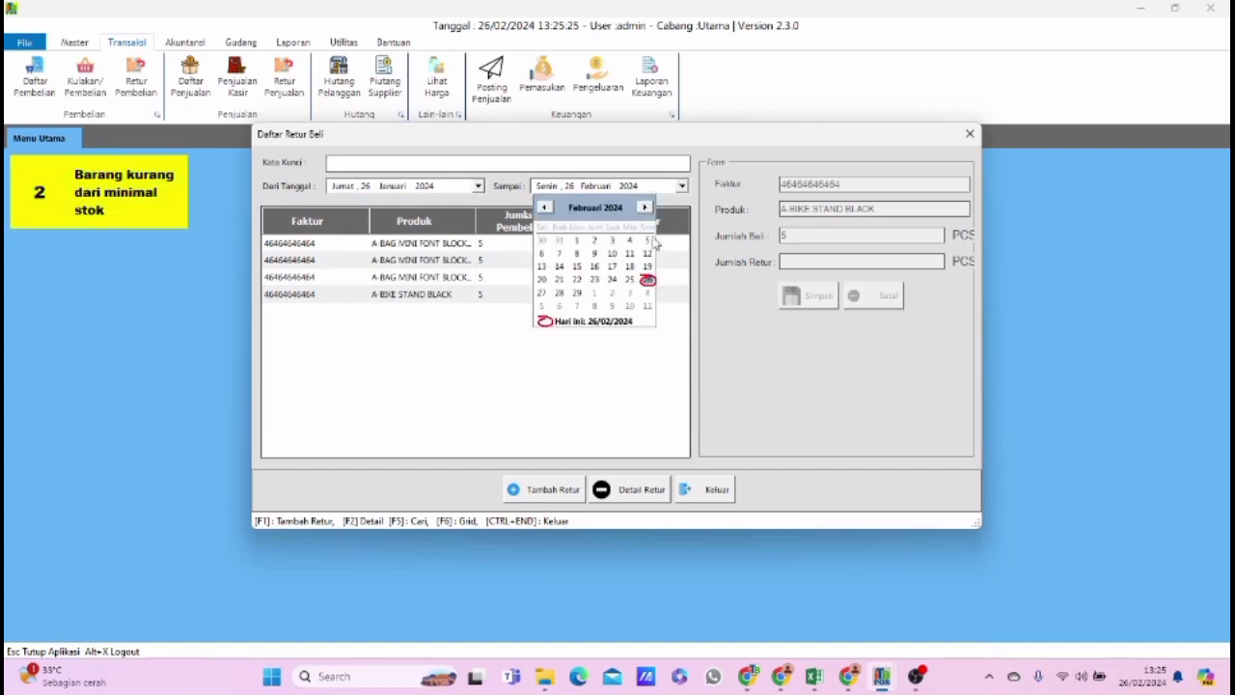
click(511, 186)
Save a purchase return of 4 PCS for A-BAG MINI FONT BLOCK BLUE, and widen the Produk column to fit the full product names.
click(428, 246)
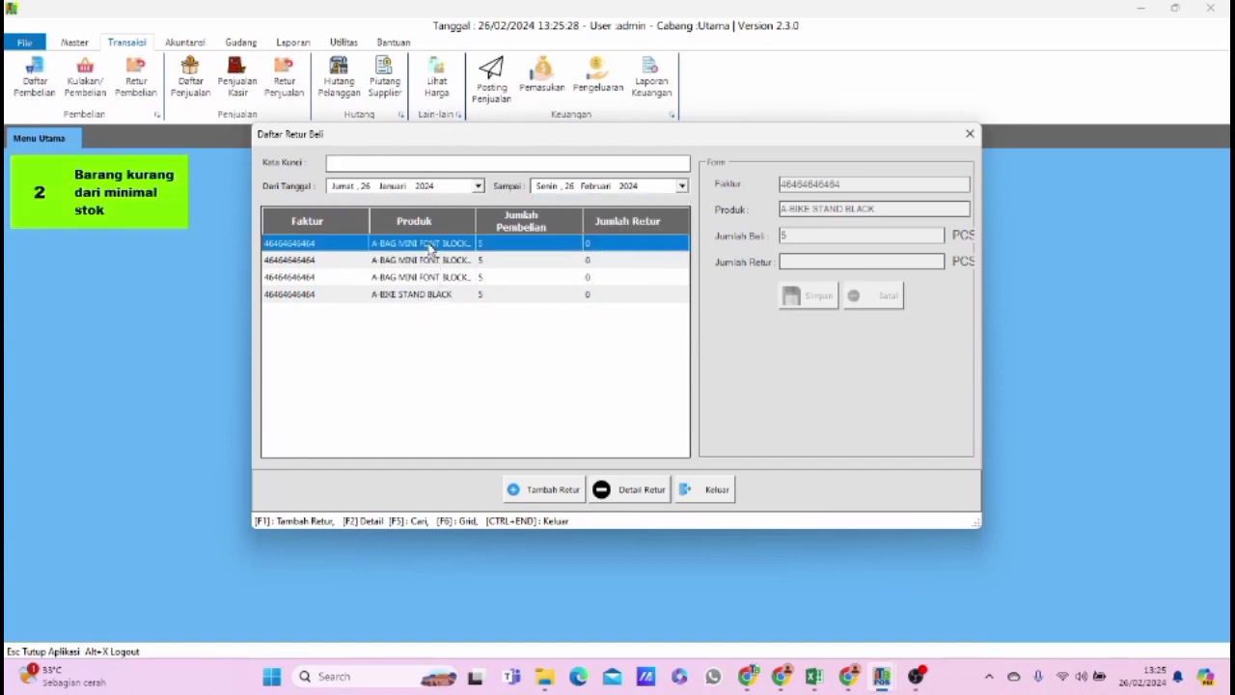
click(562, 491)
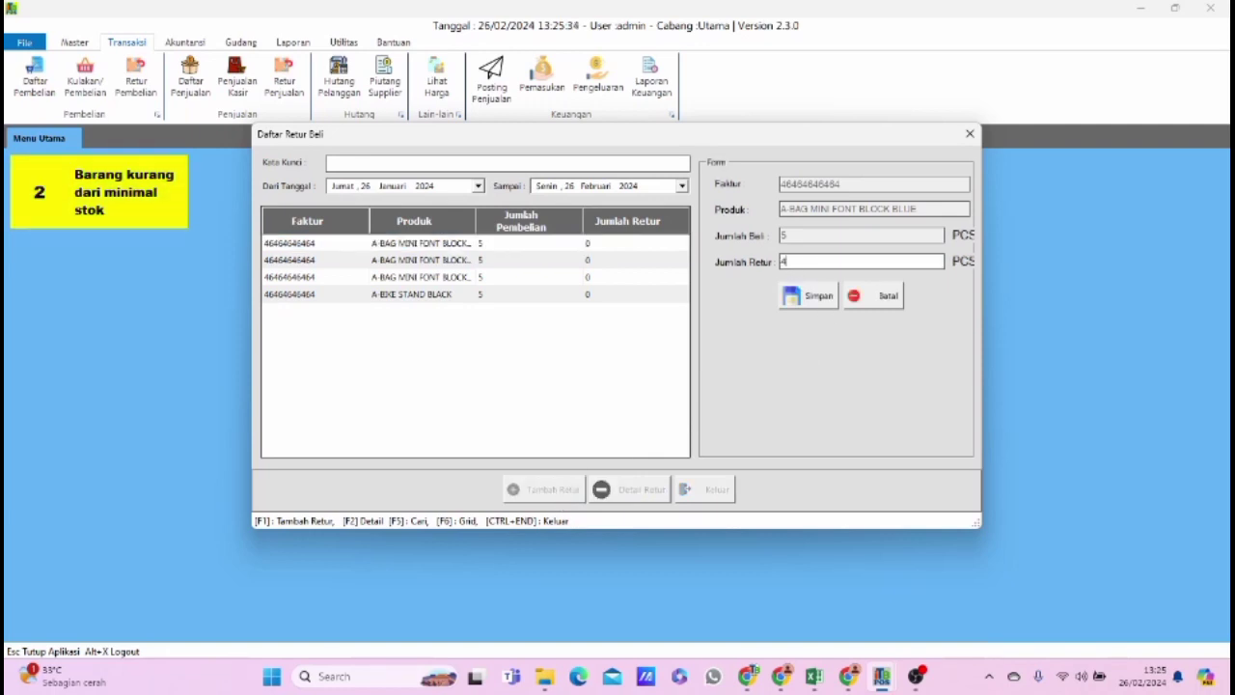
click(815, 298)
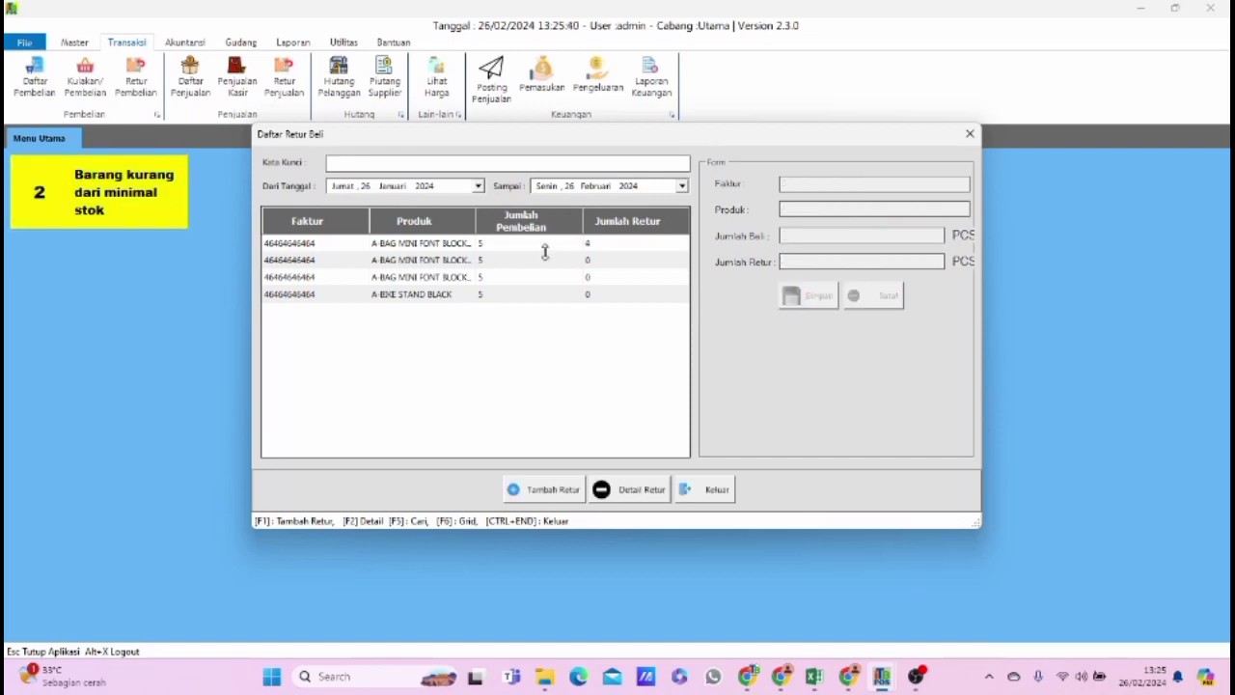
drag(475, 226, 509, 226)
click(487, 247)
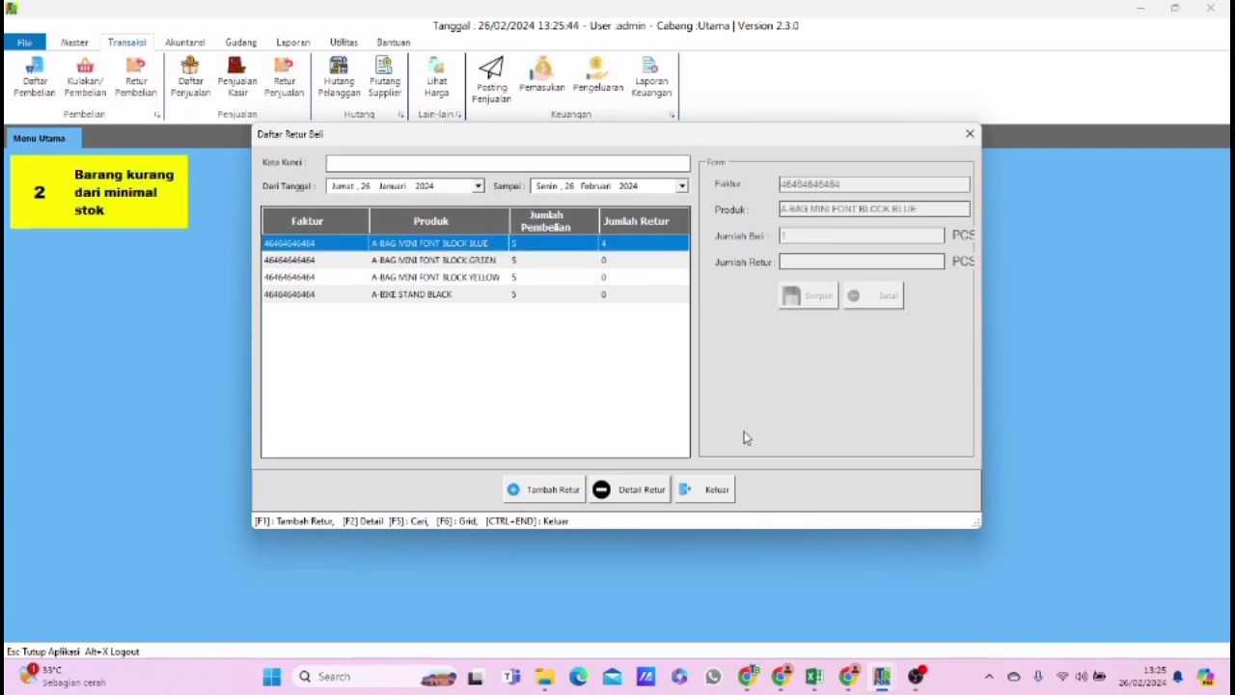
Close the purchase returns list, check the A-BAG MINI FONT BLOCK BLUE stock in the product list, and close that list.
click(711, 490)
click(74, 42)
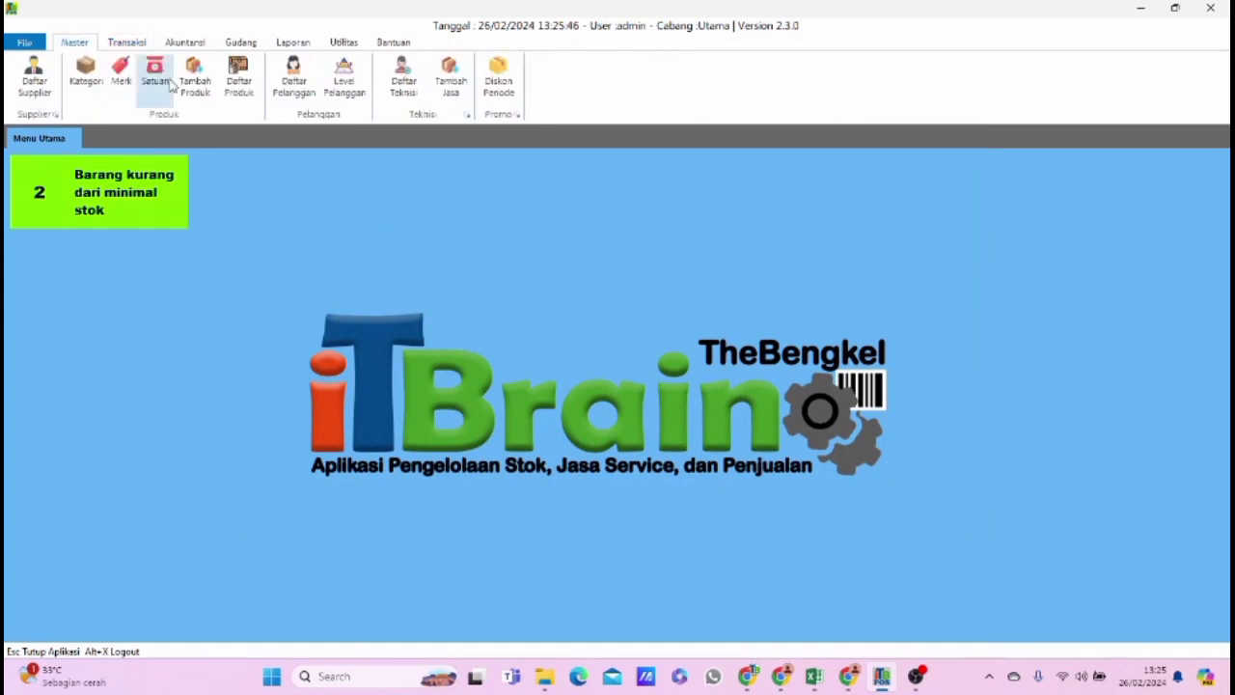
click(239, 83)
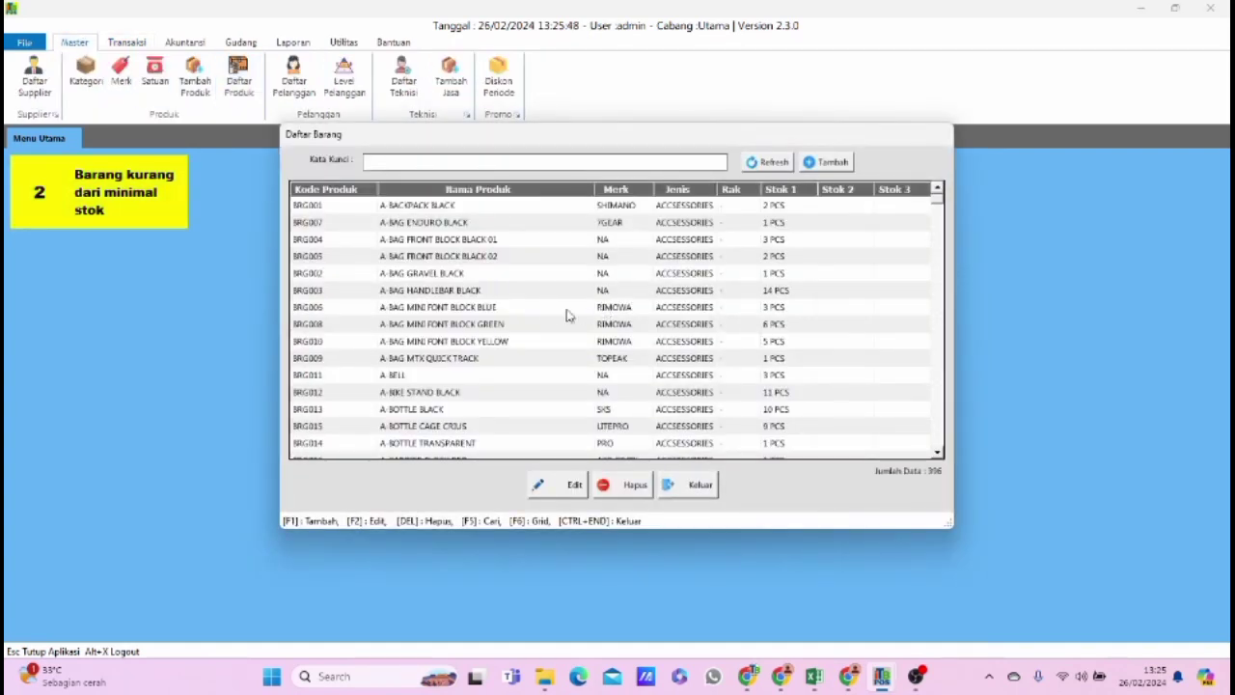
click(567, 311)
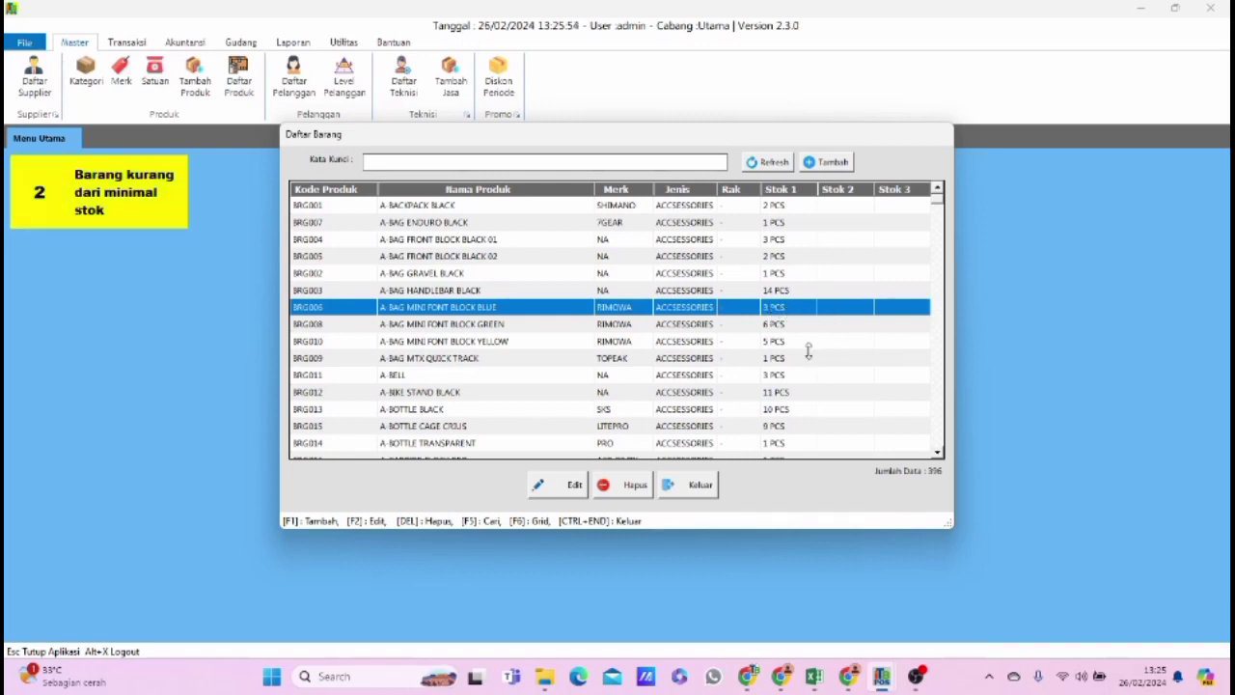
click(698, 484)
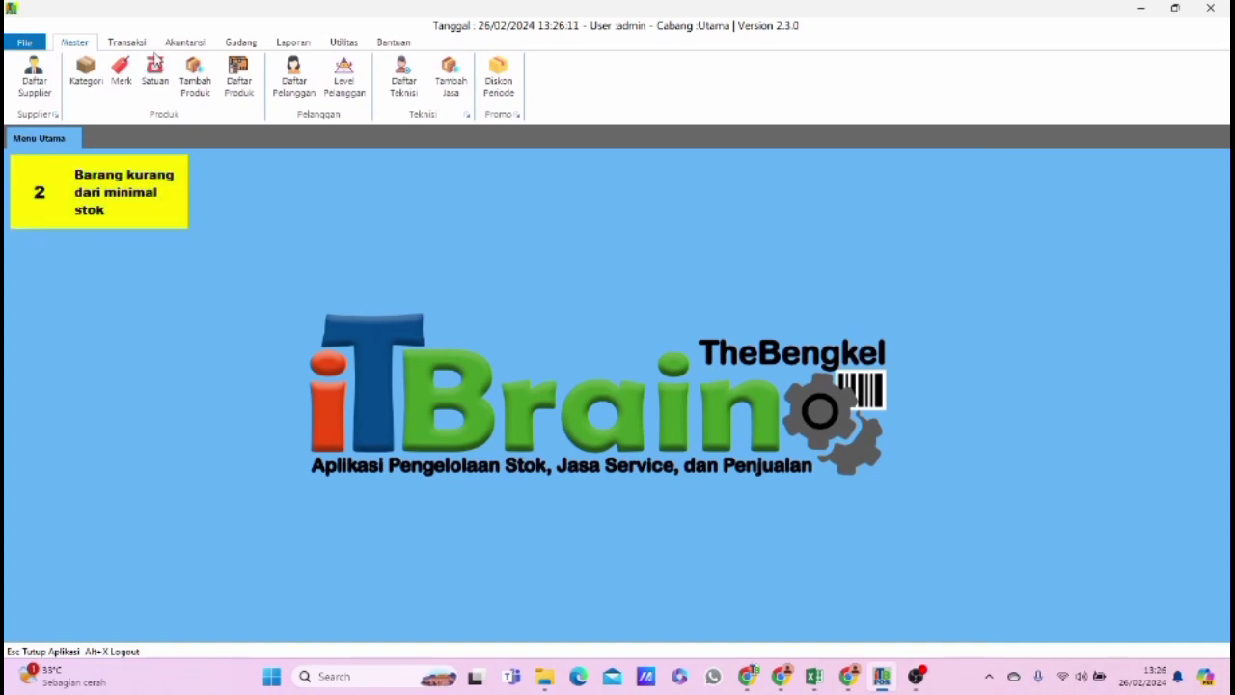
View the sales list for 26 February 2024 and close it.
click(125, 44)
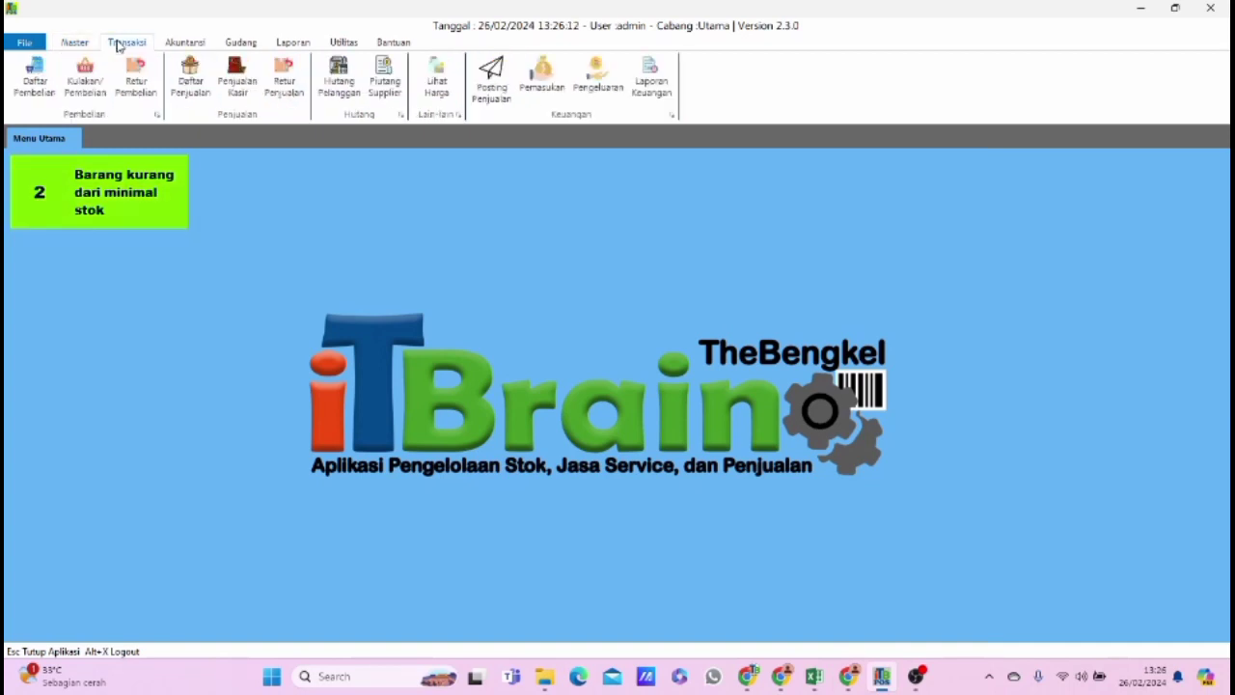
click(191, 84)
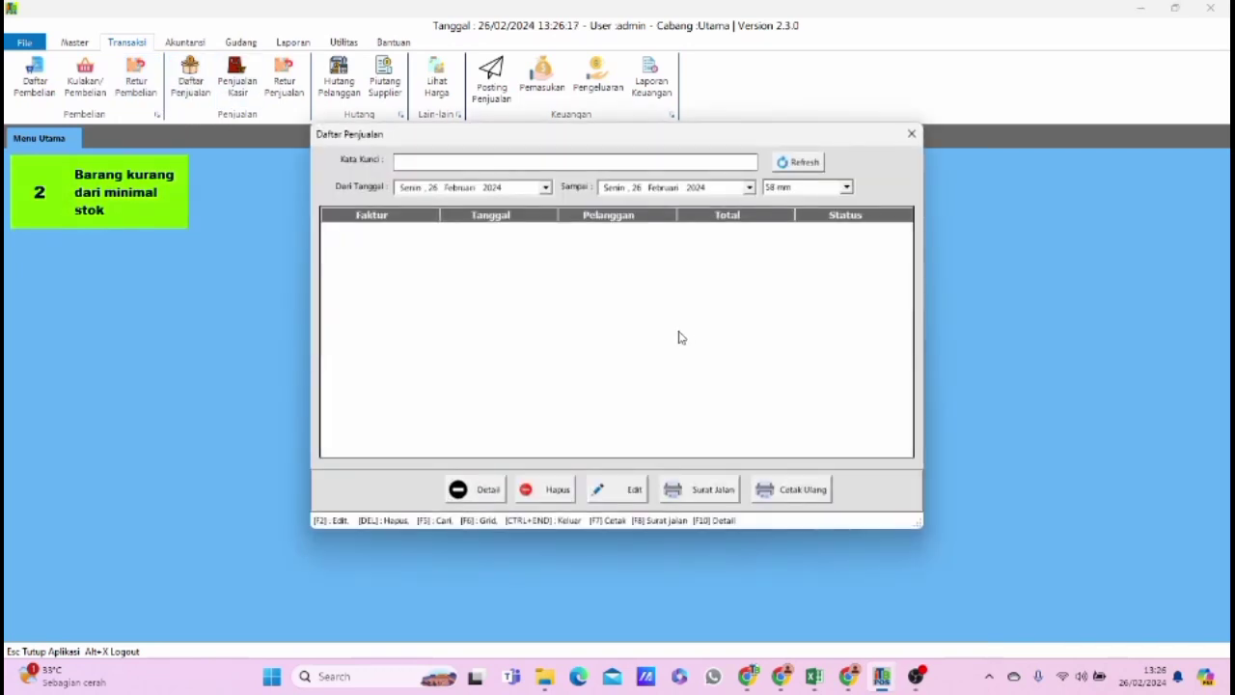
click(910, 134)
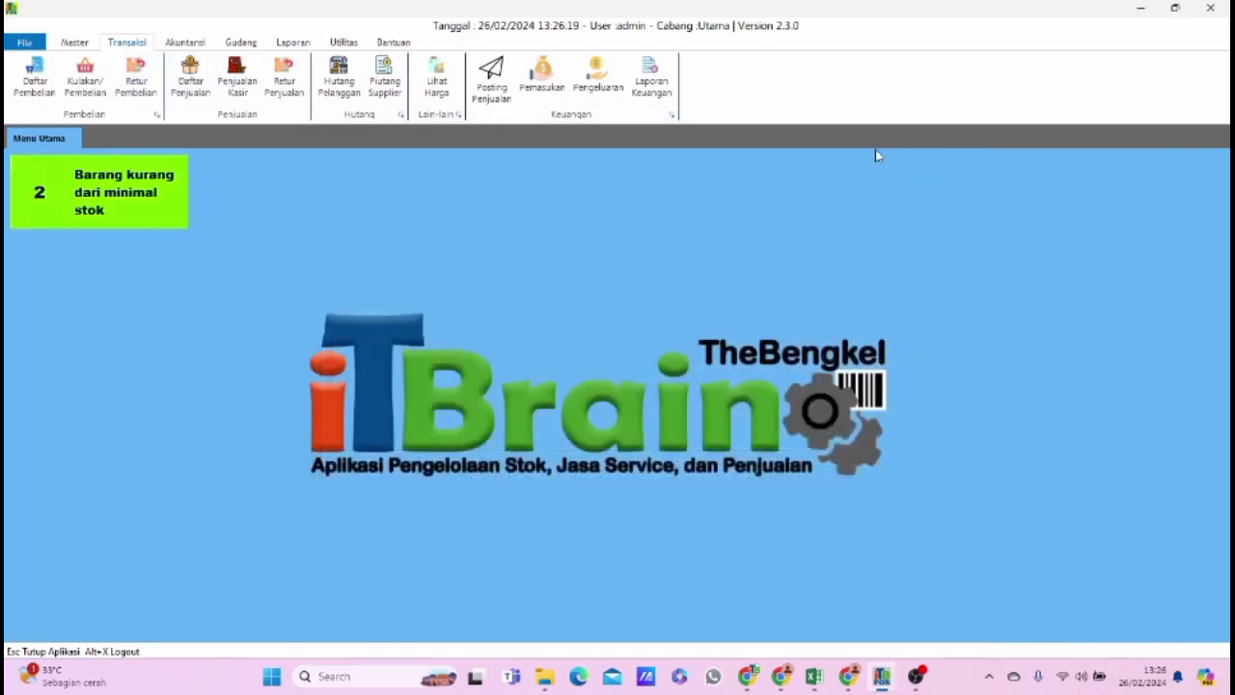
Start a cashier sale for the fourth listed customer and add 1 PCS of A-BAG MINI FONT BLOCK BLUE.
click(236, 81)
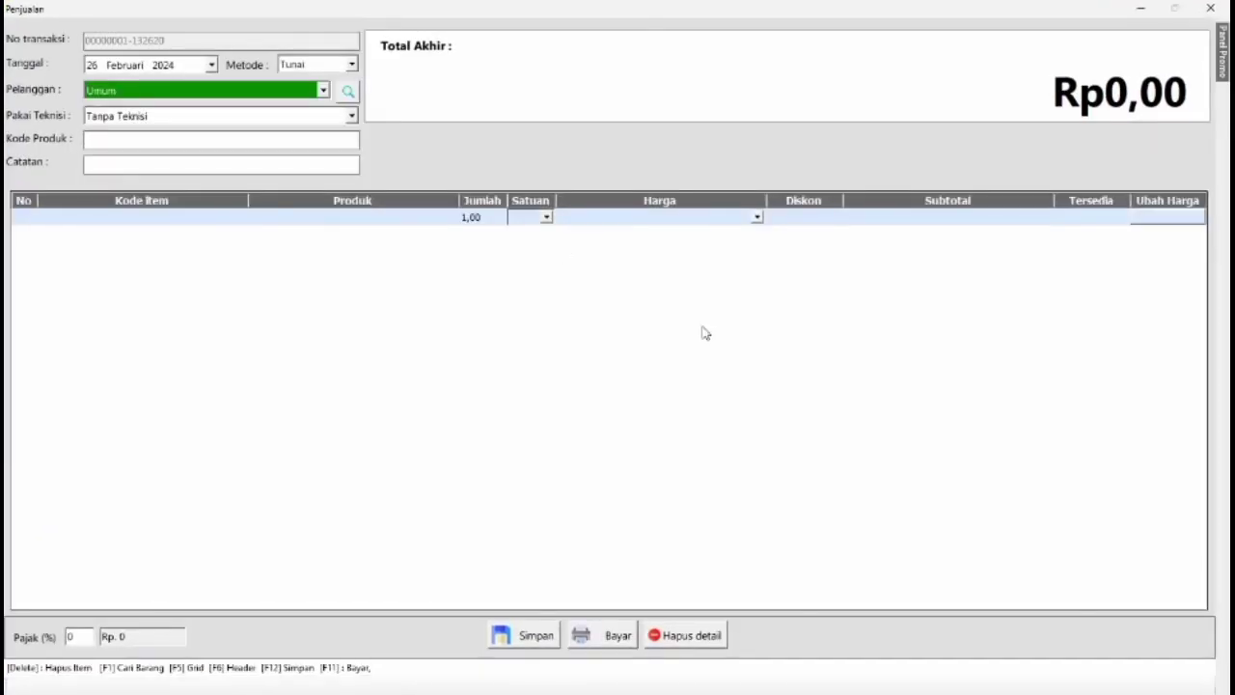
click(260, 92)
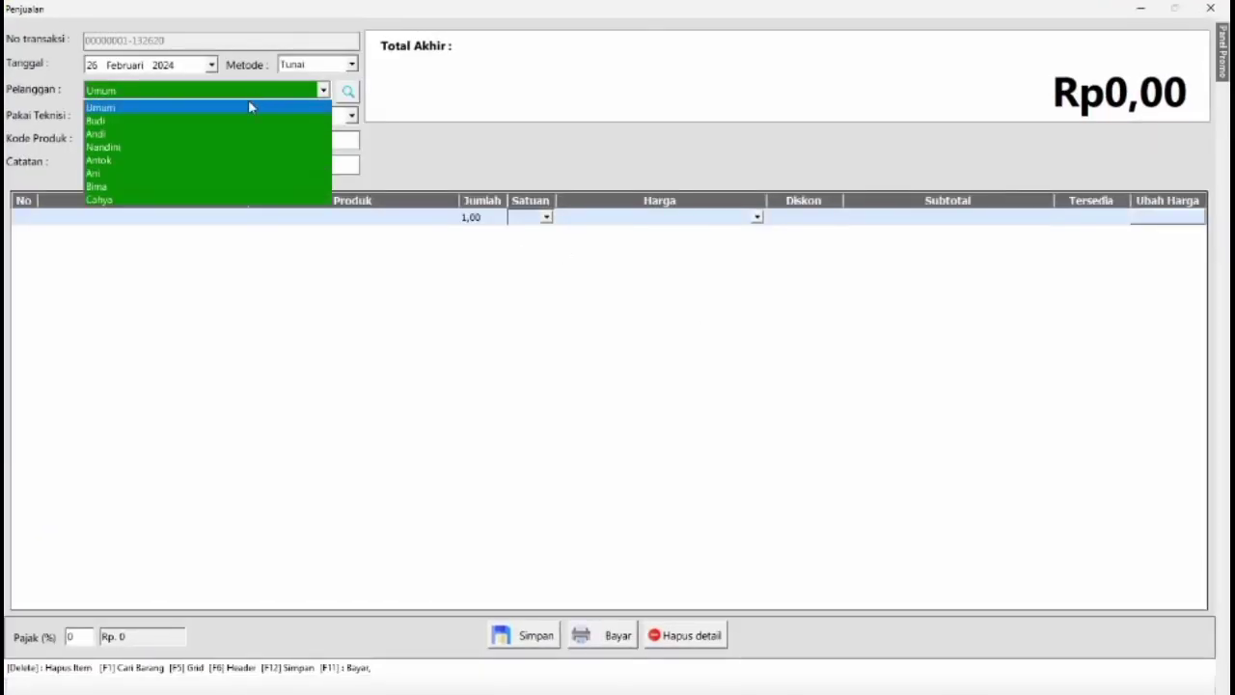
click(238, 154)
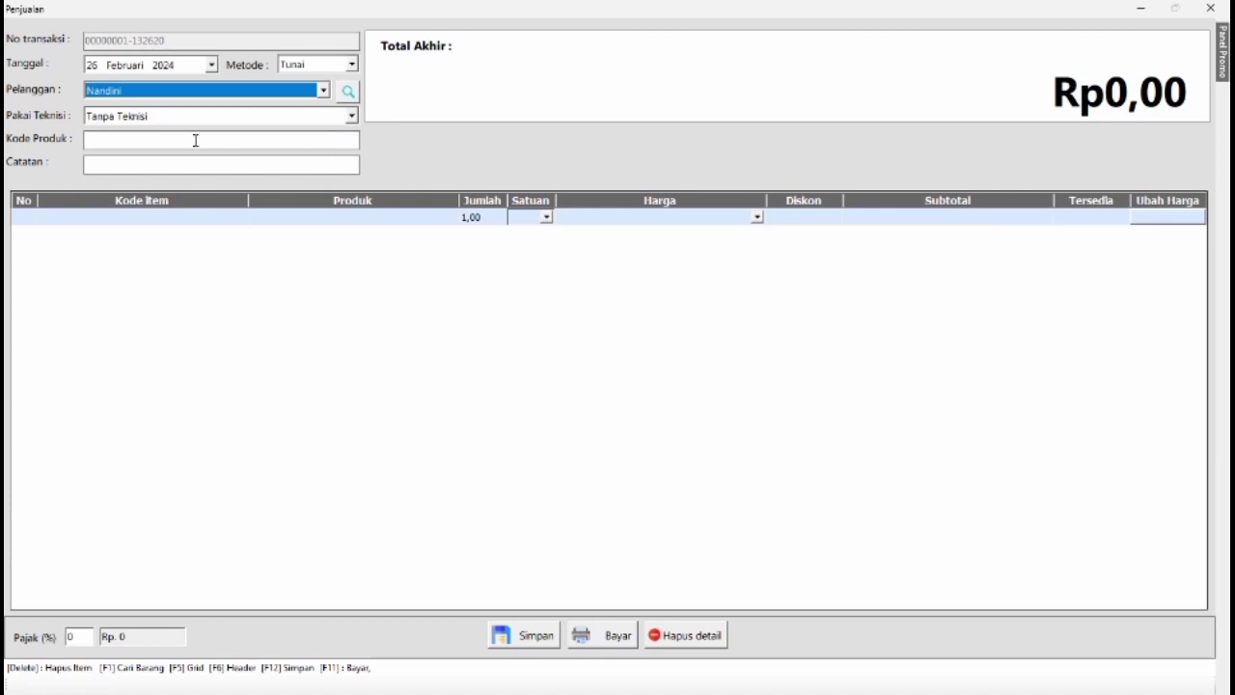
click(195, 140)
key(F1)
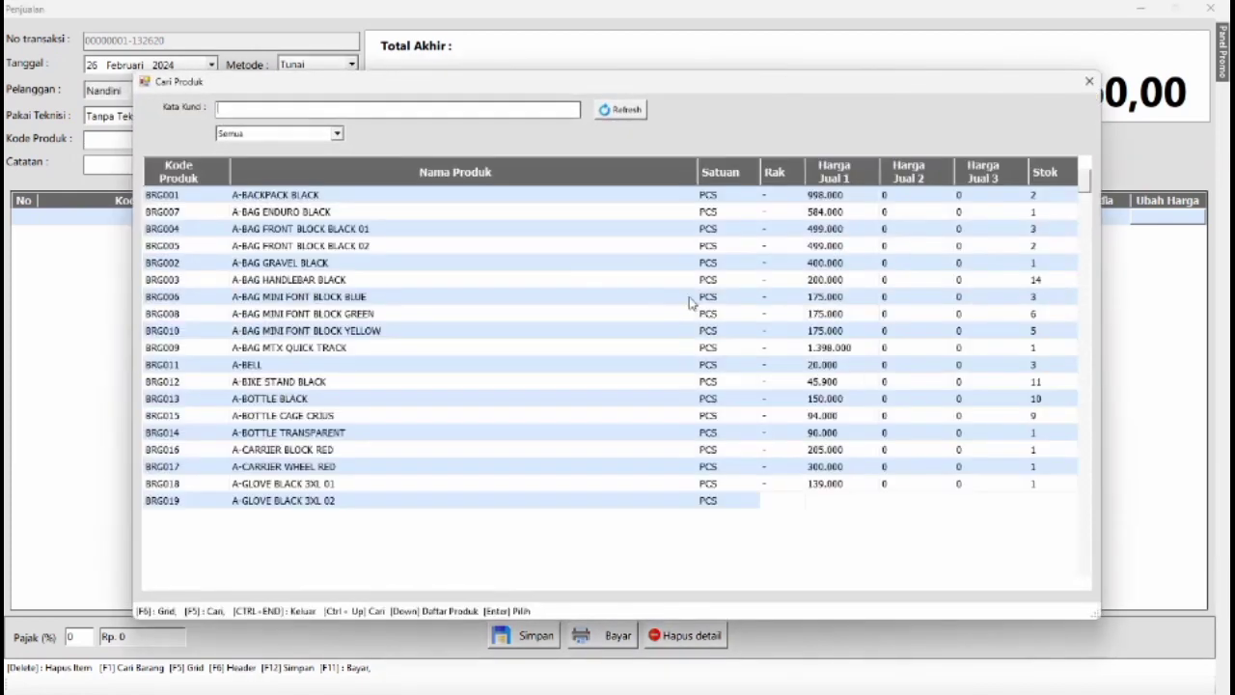
double_click(349, 298)
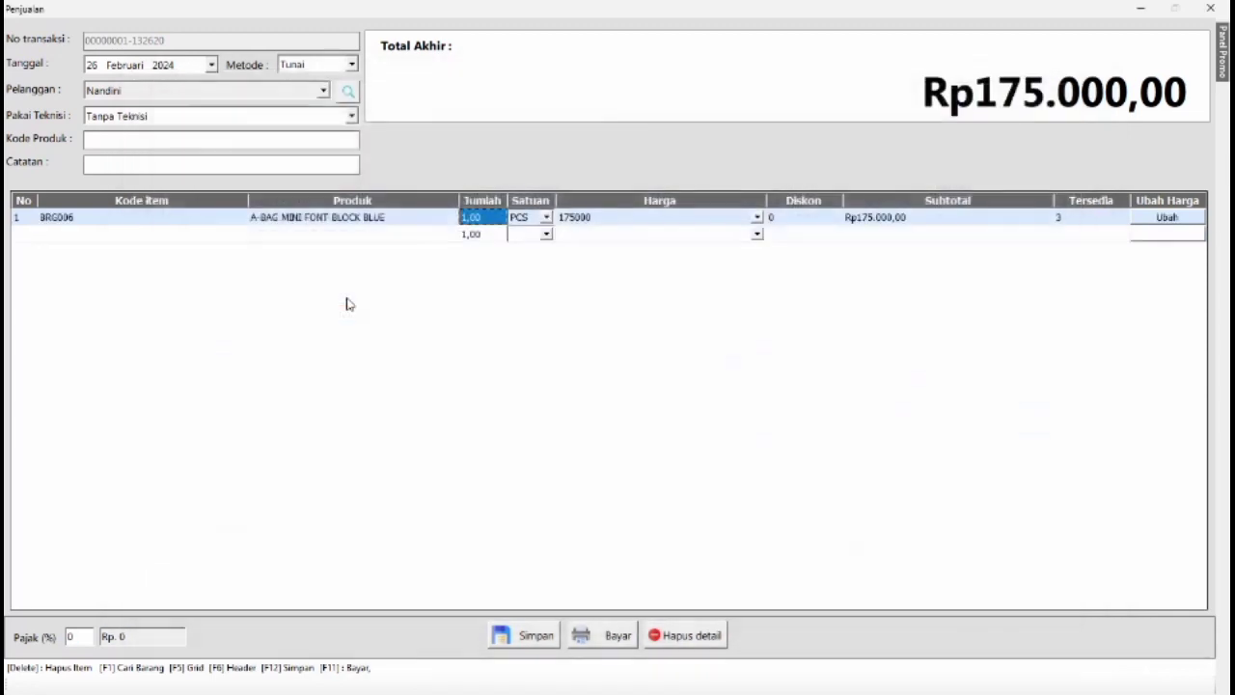
text(1)
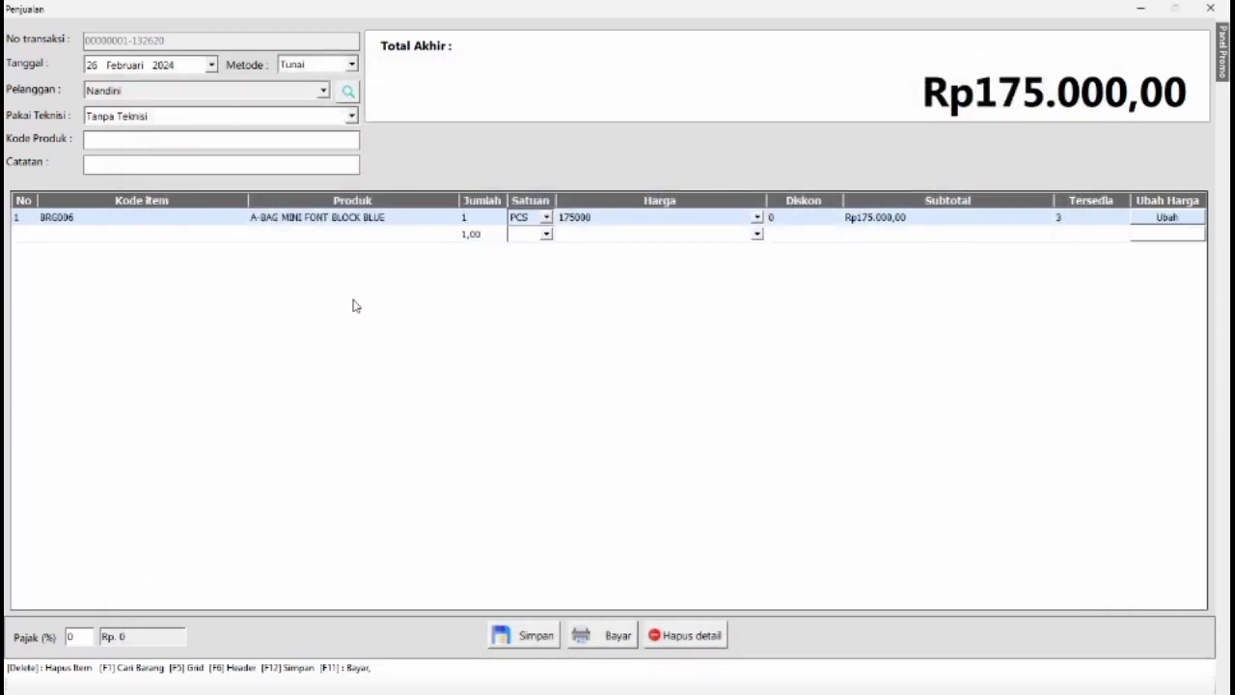
key(Return)
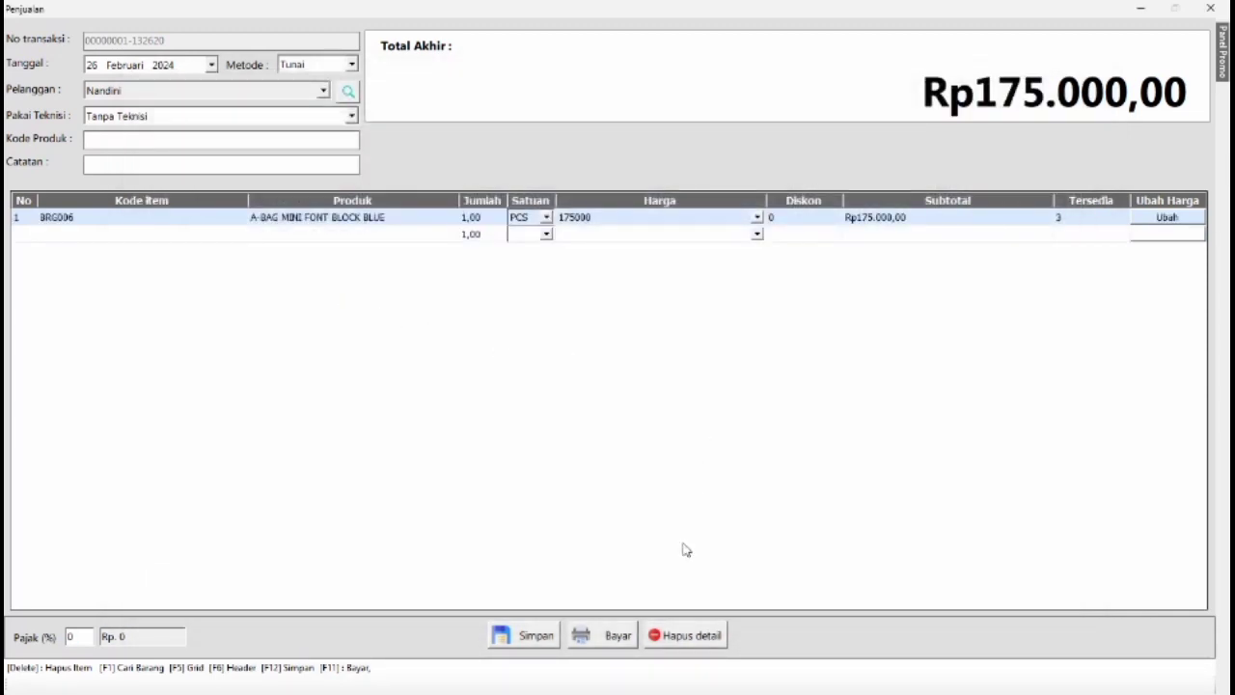
Pay the sale in full in cash, save the payment, and decline printing the receipt.
click(611, 636)
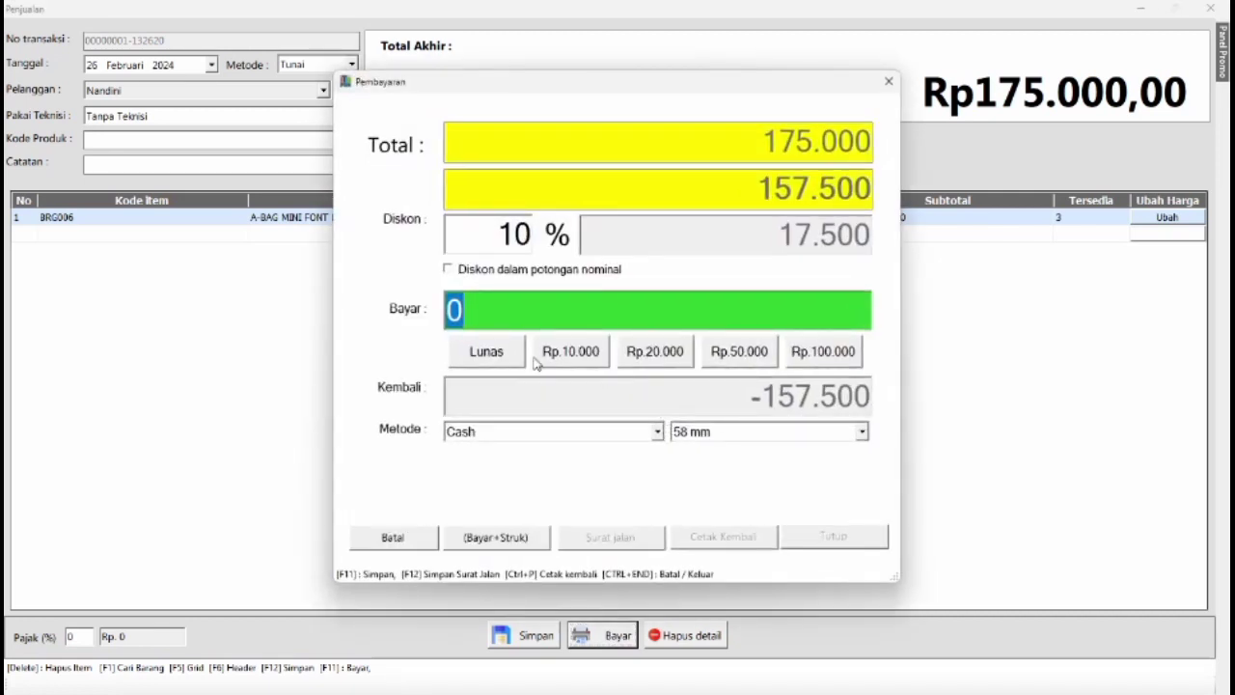
click(500, 356)
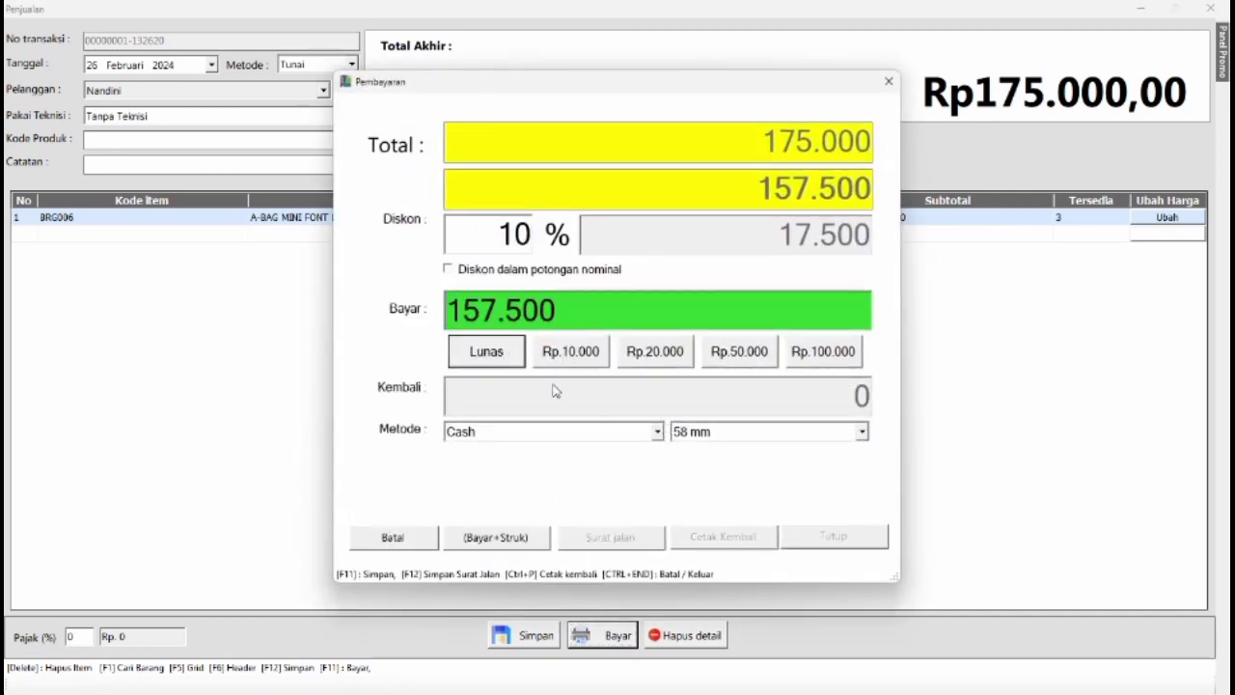
click(521, 540)
click(631, 390)
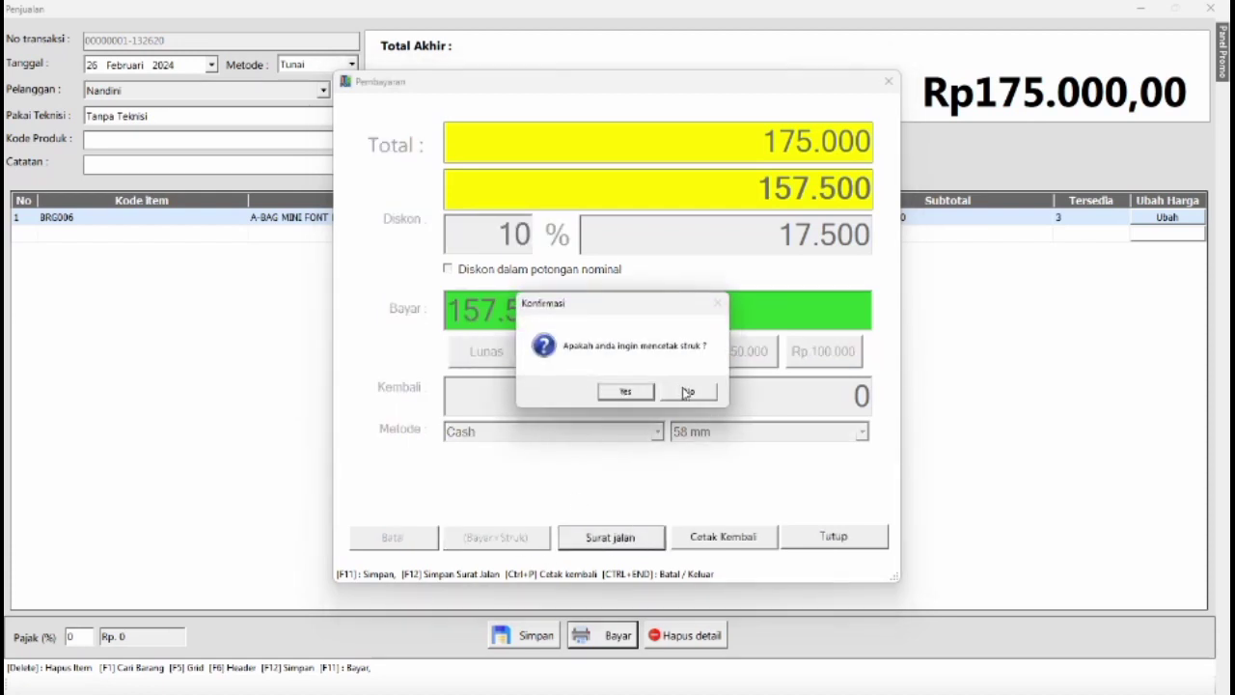
click(682, 392)
Preview the receipt reprint at 150% zoom, and close the preview, the payment dialog and the cashier sale form.
click(689, 540)
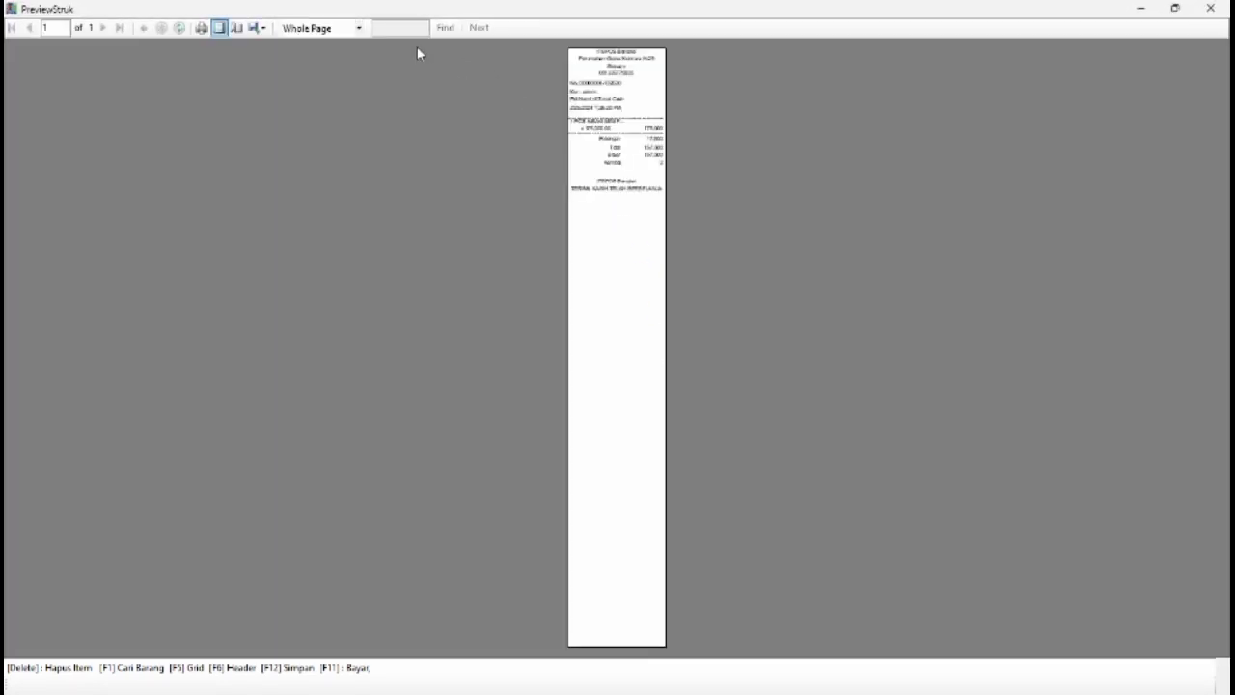
click(347, 30)
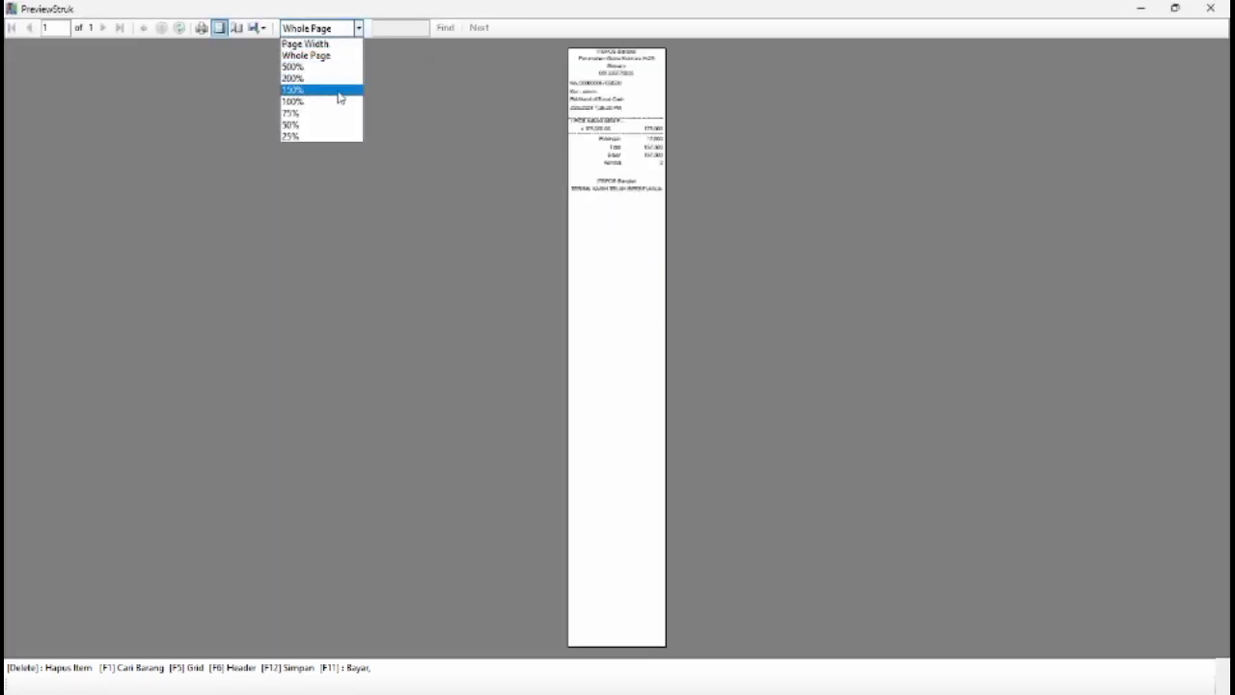
click(337, 94)
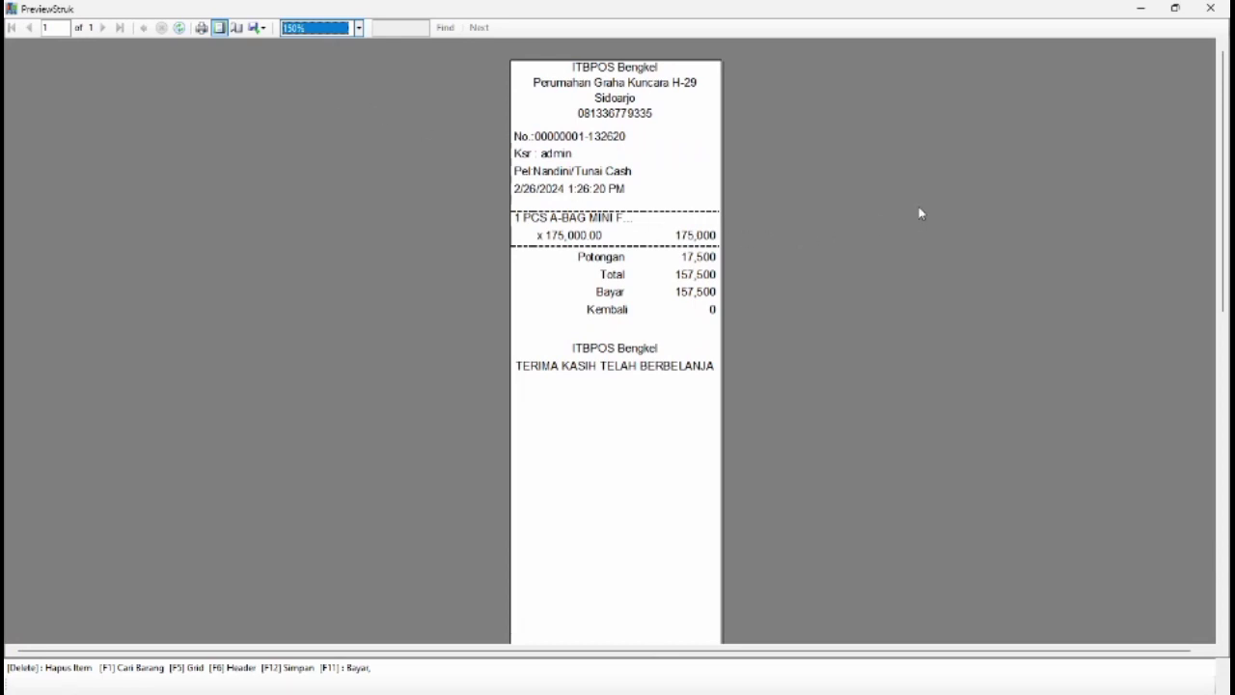
click(1211, 9)
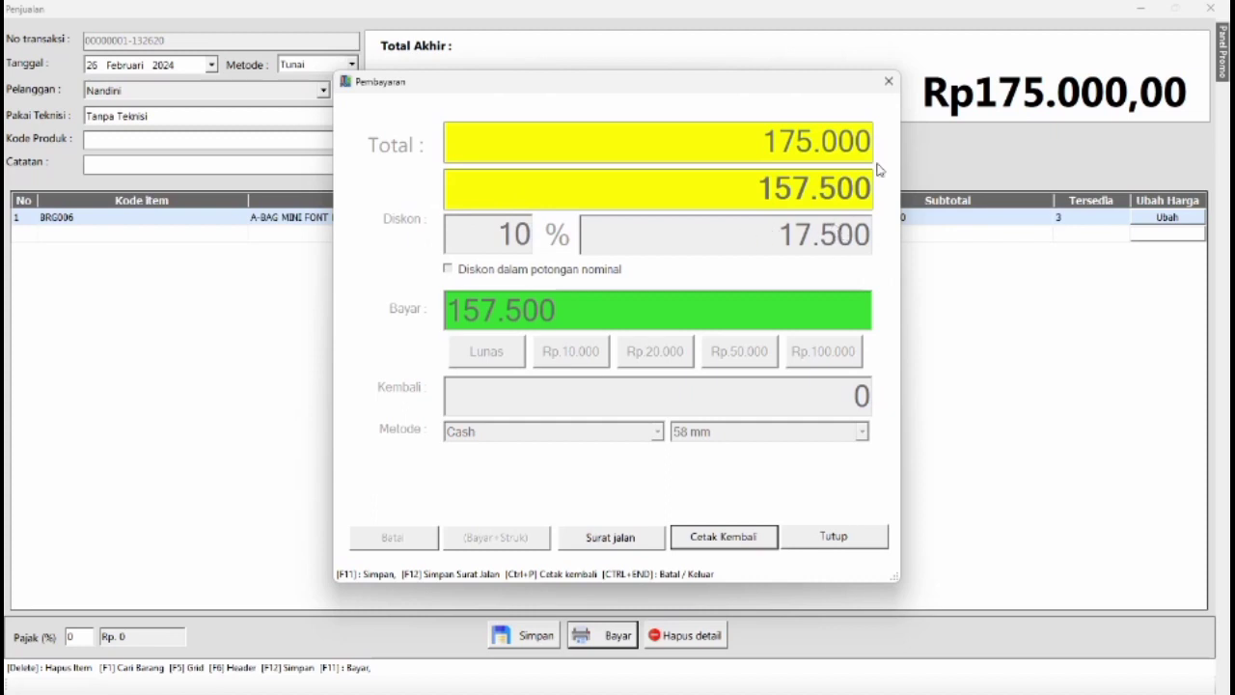
click(888, 81)
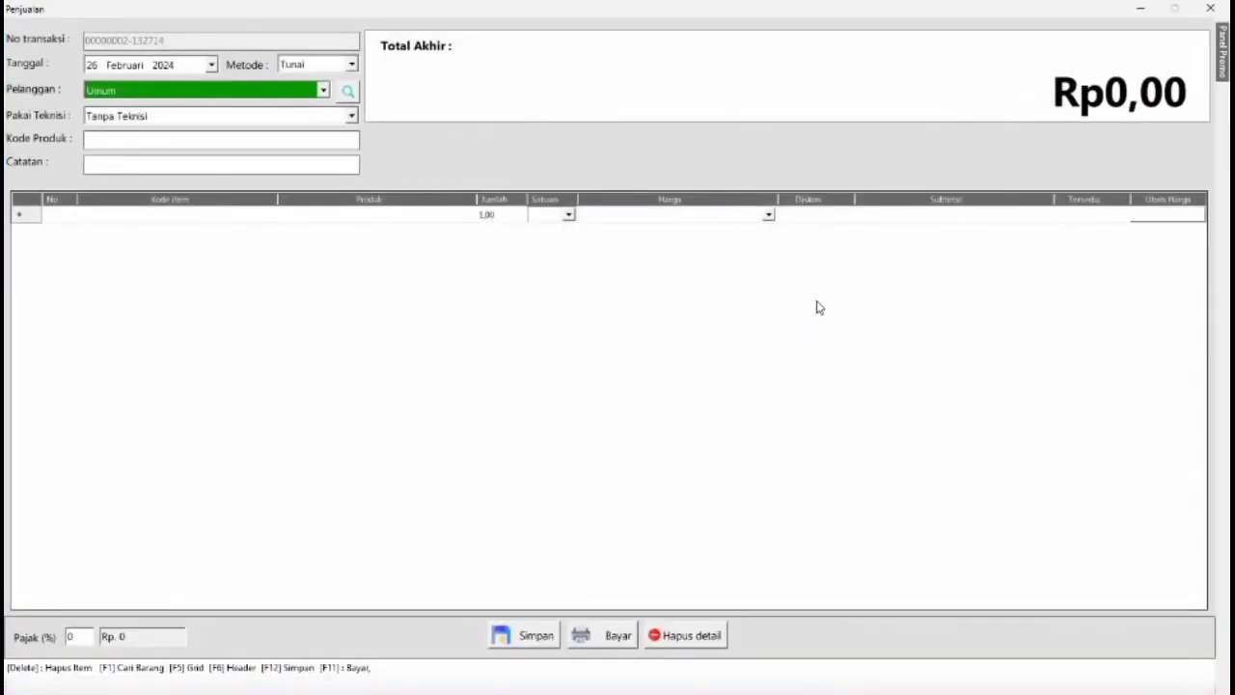
click(1207, 7)
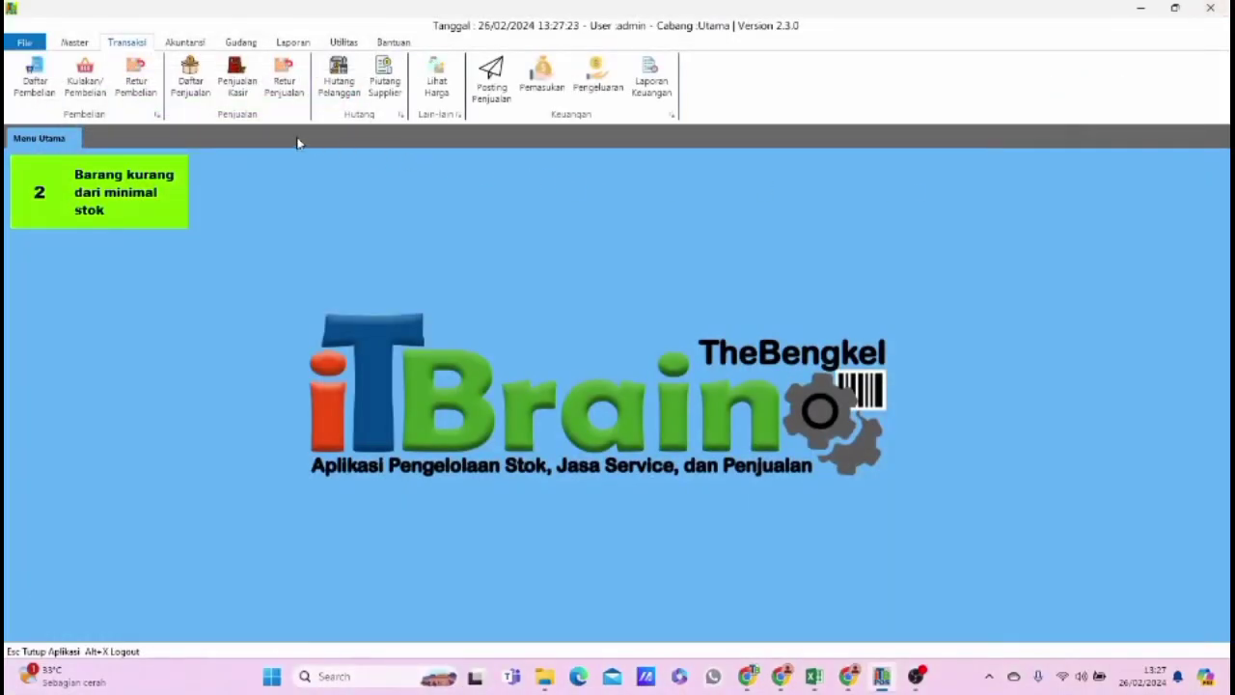
Review the item details of the new sale in the sales list.
click(190, 81)
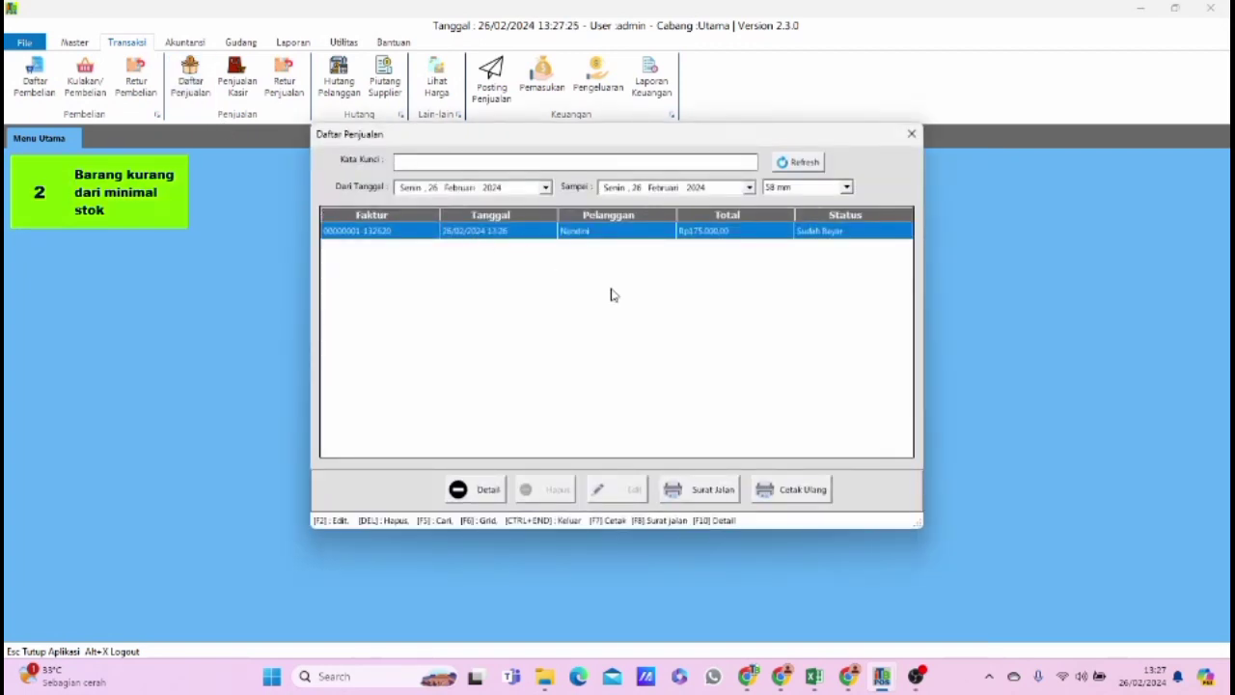
click(468, 489)
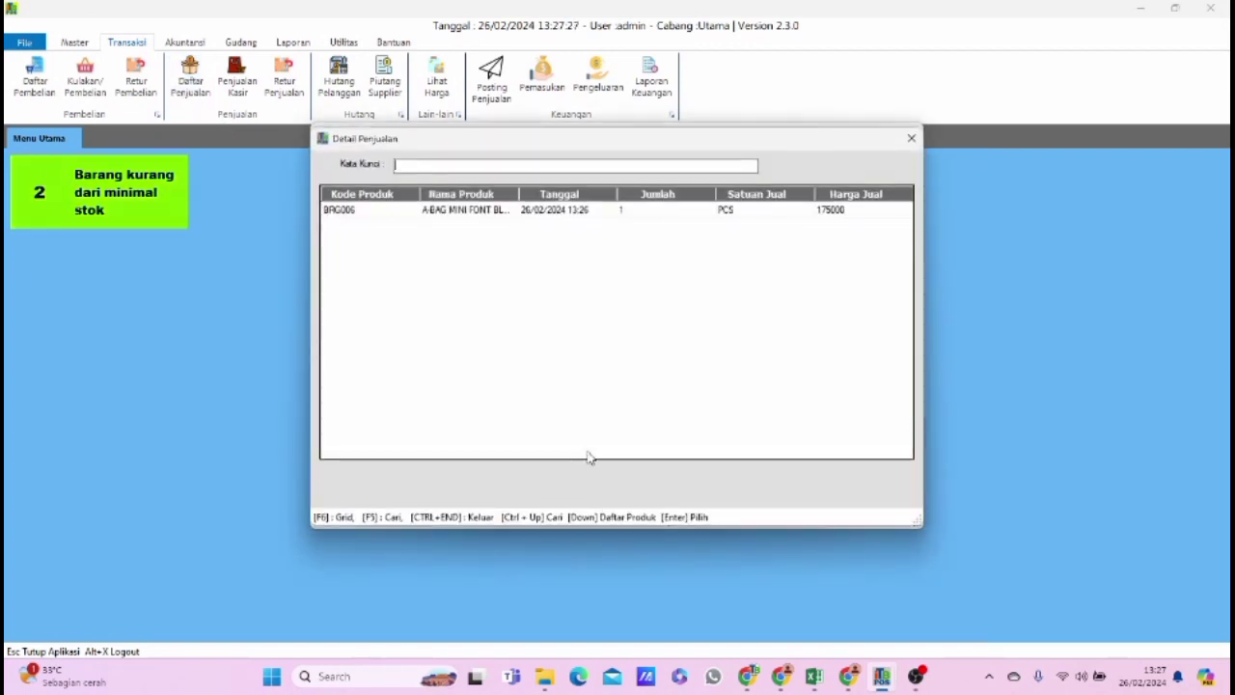
click(792, 212)
click(911, 138)
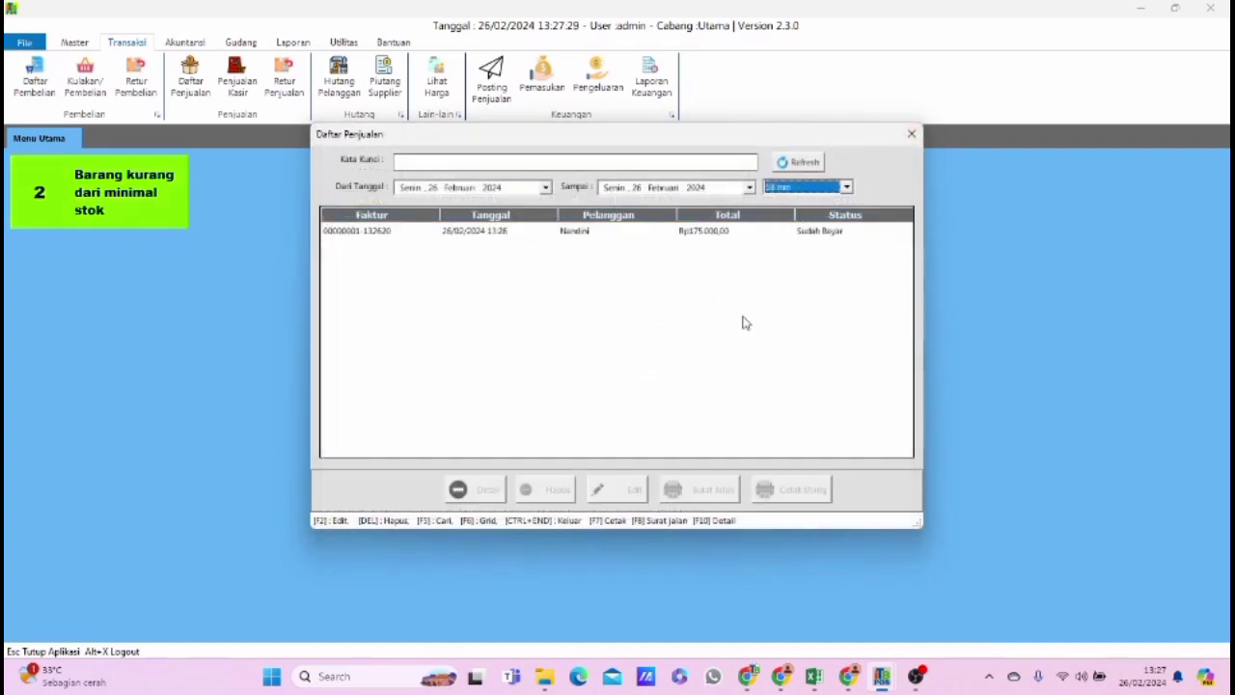
Preview the sale's receipt reprint from the sales list at 150% zoom, and close the preview.
click(714, 231)
click(793, 489)
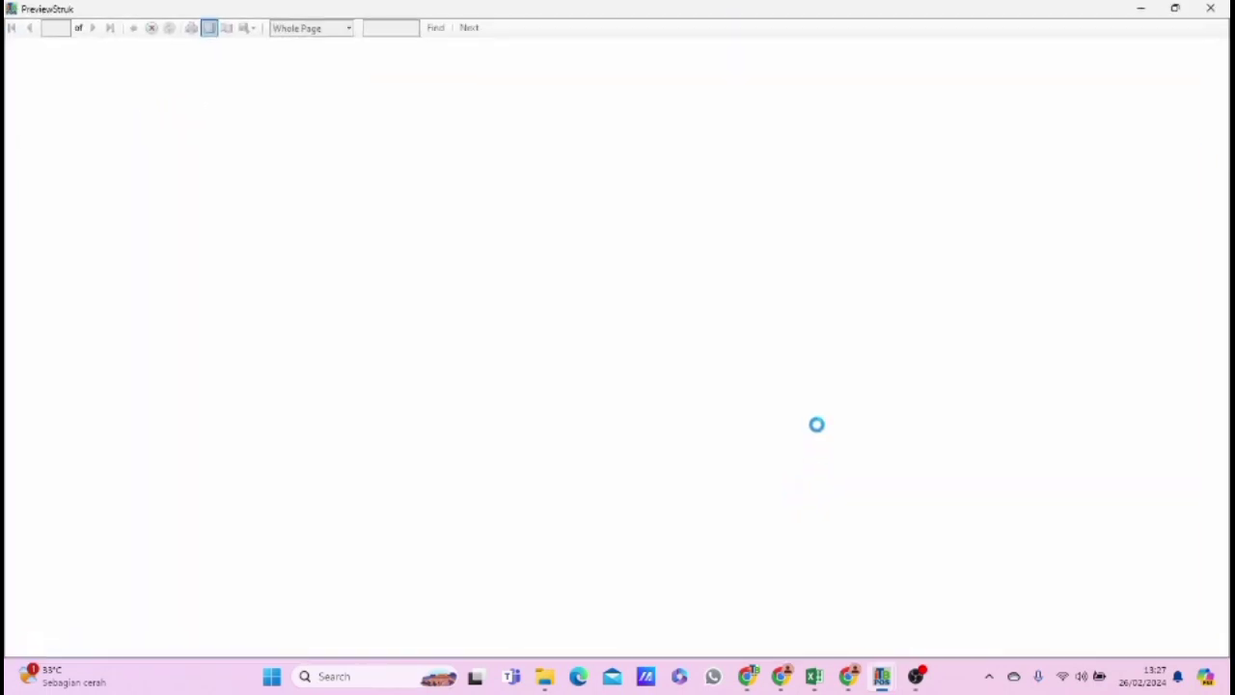
click(358, 28)
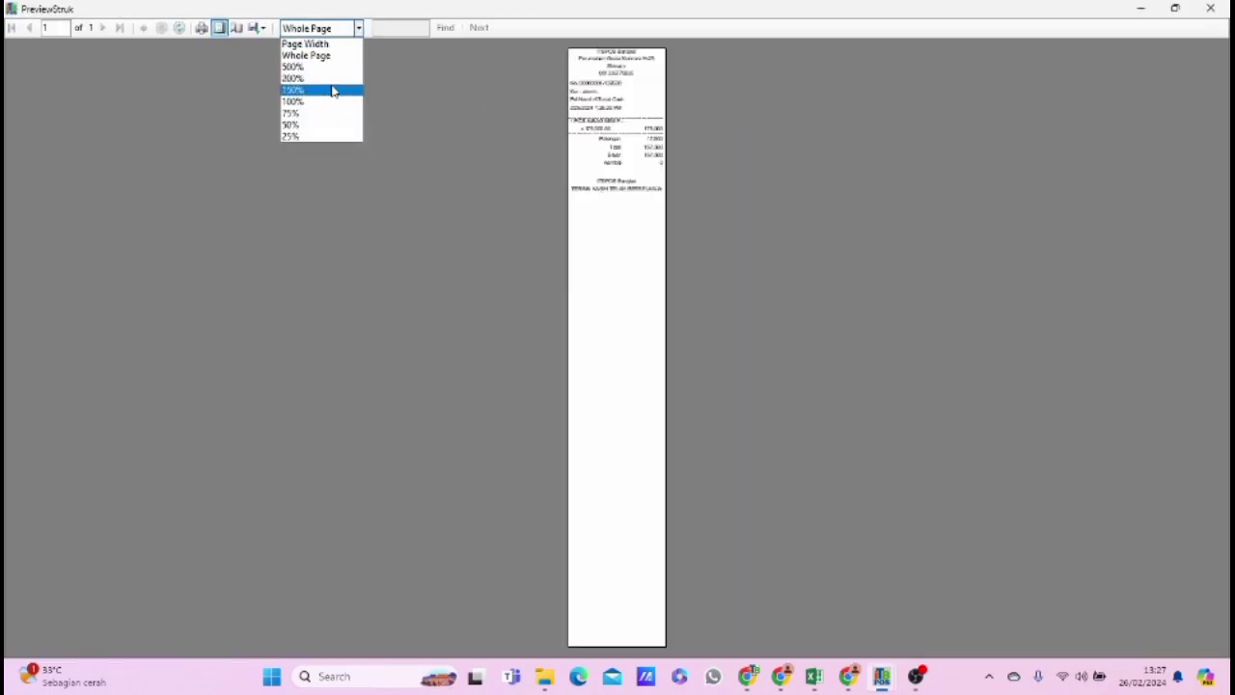
click(334, 92)
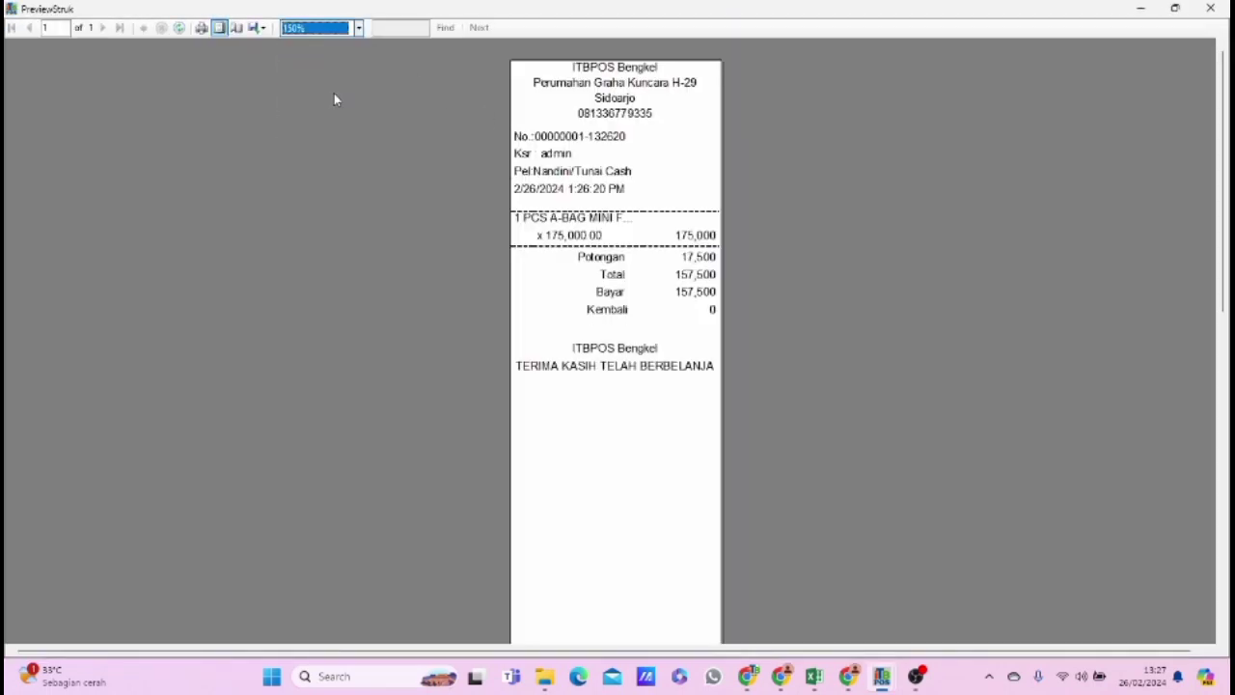
click(1210, 8)
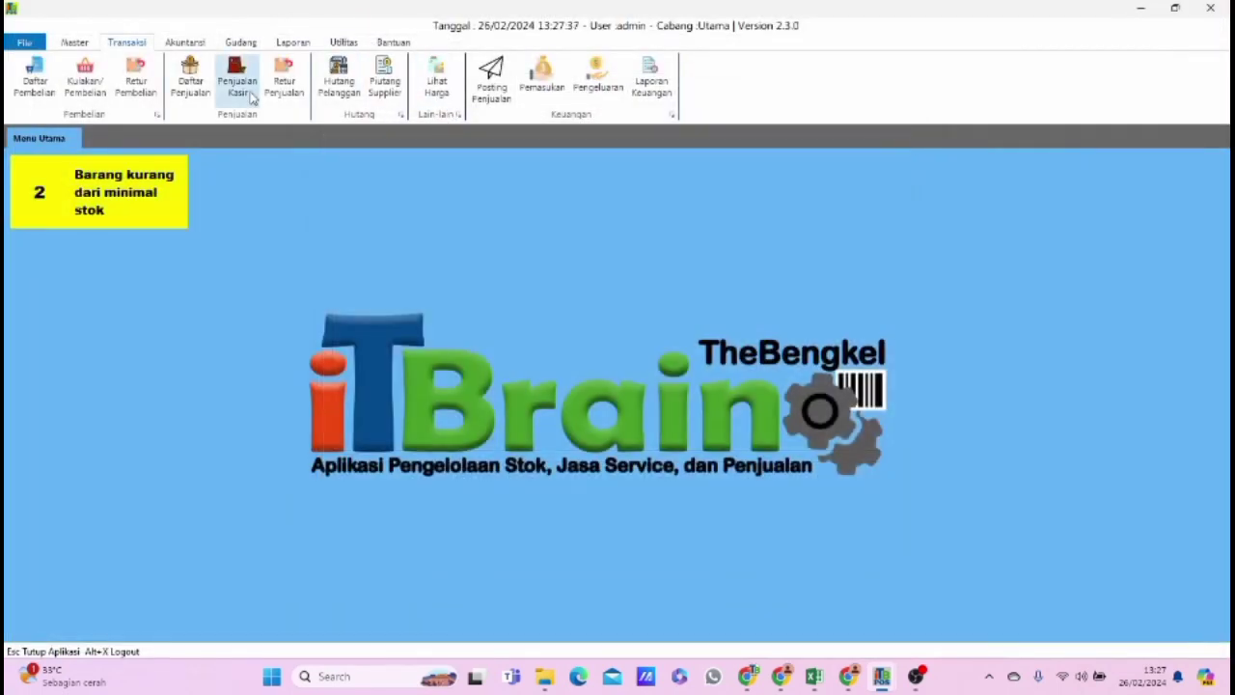
Save a new service JS011 named Biaya Pemasangan with selling price 10000 and 80% profit share, and close the service list.
click(74, 42)
click(449, 88)
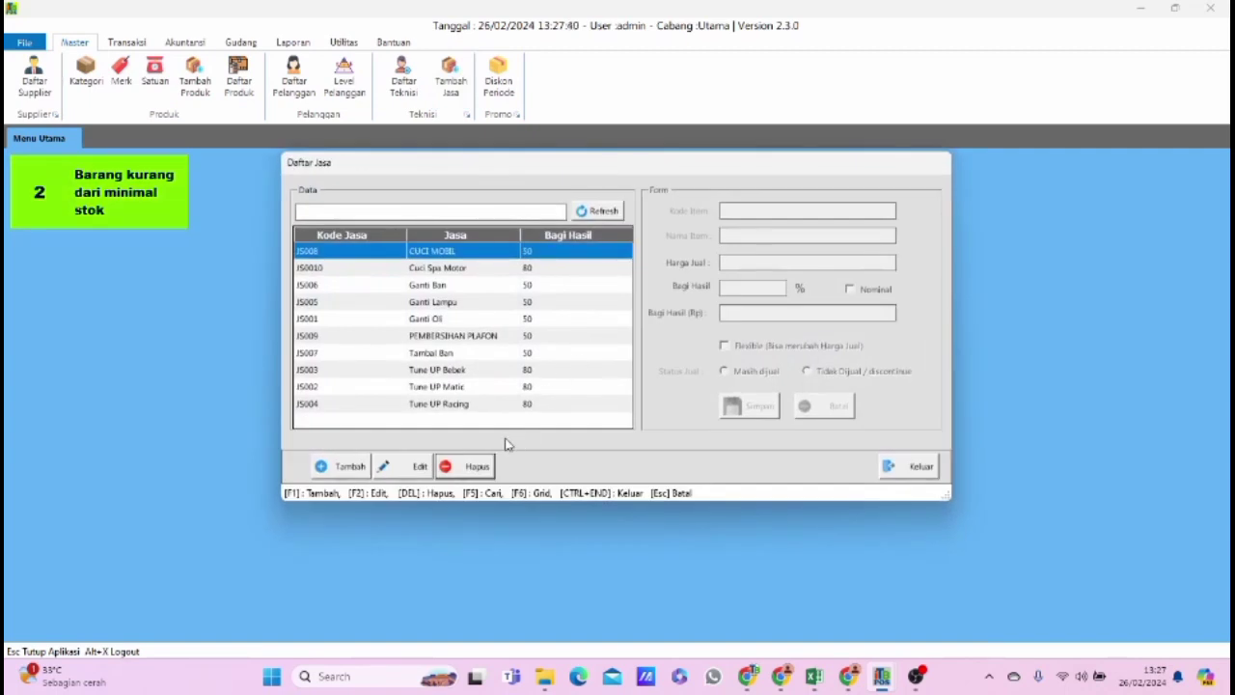
click(347, 468)
click(733, 210)
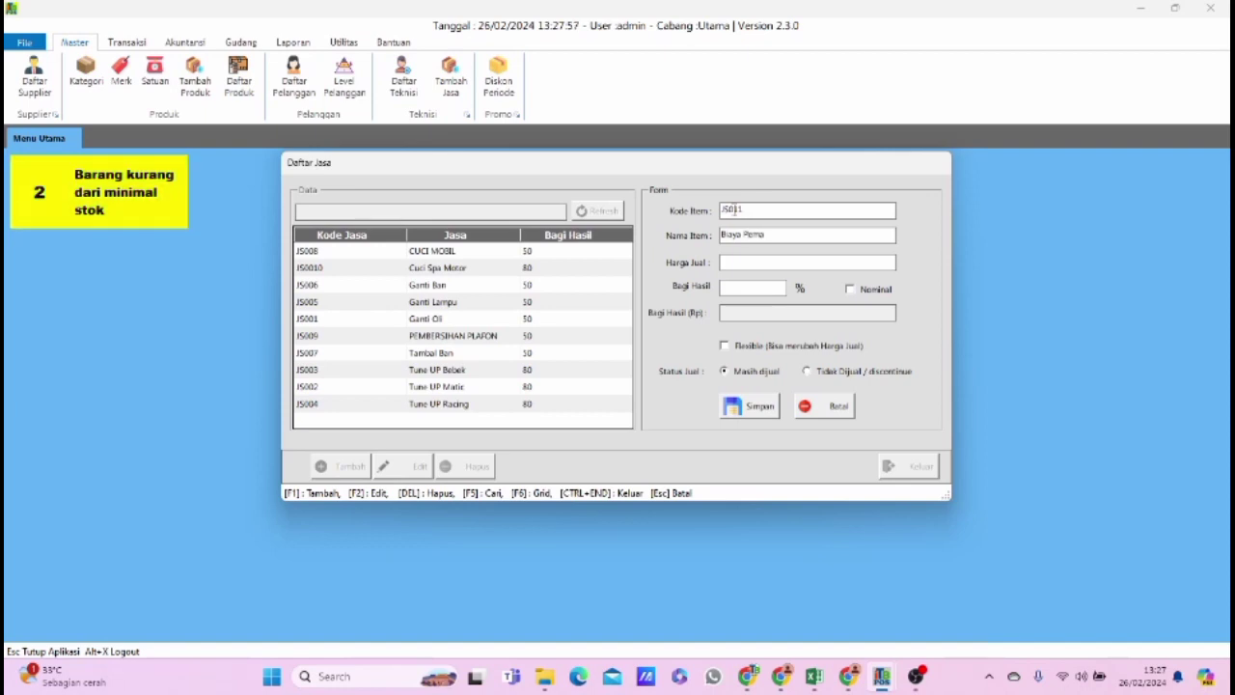
text(sangan)
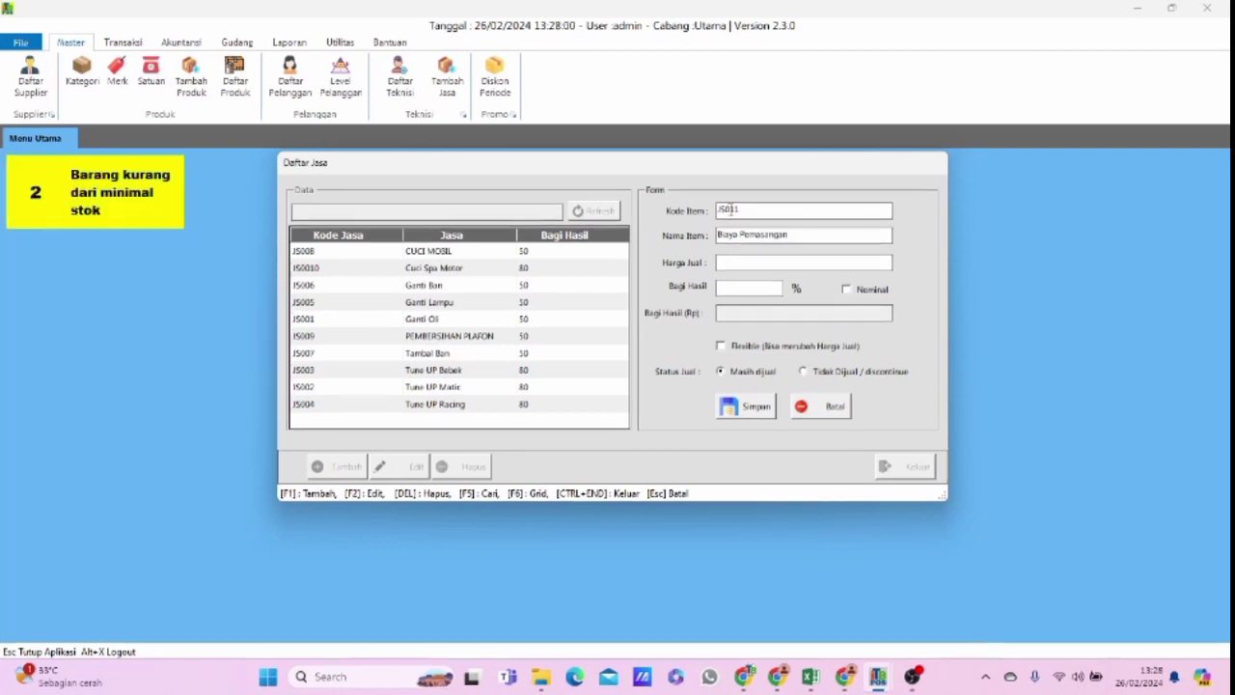
text(10000)
key(Tab)
text(80)
click(745, 406)
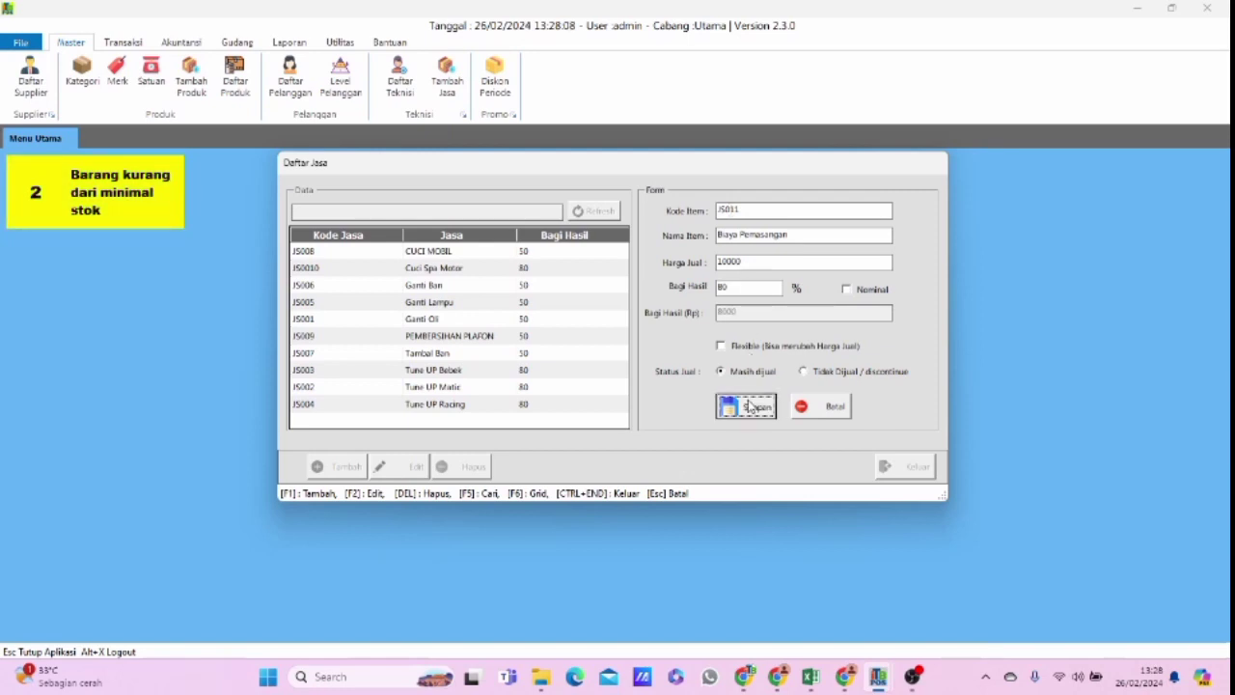
click(902, 466)
Start a new cashier sale and add the product A-BAG MINI FONT BLOCK GREEN.
click(135, 42)
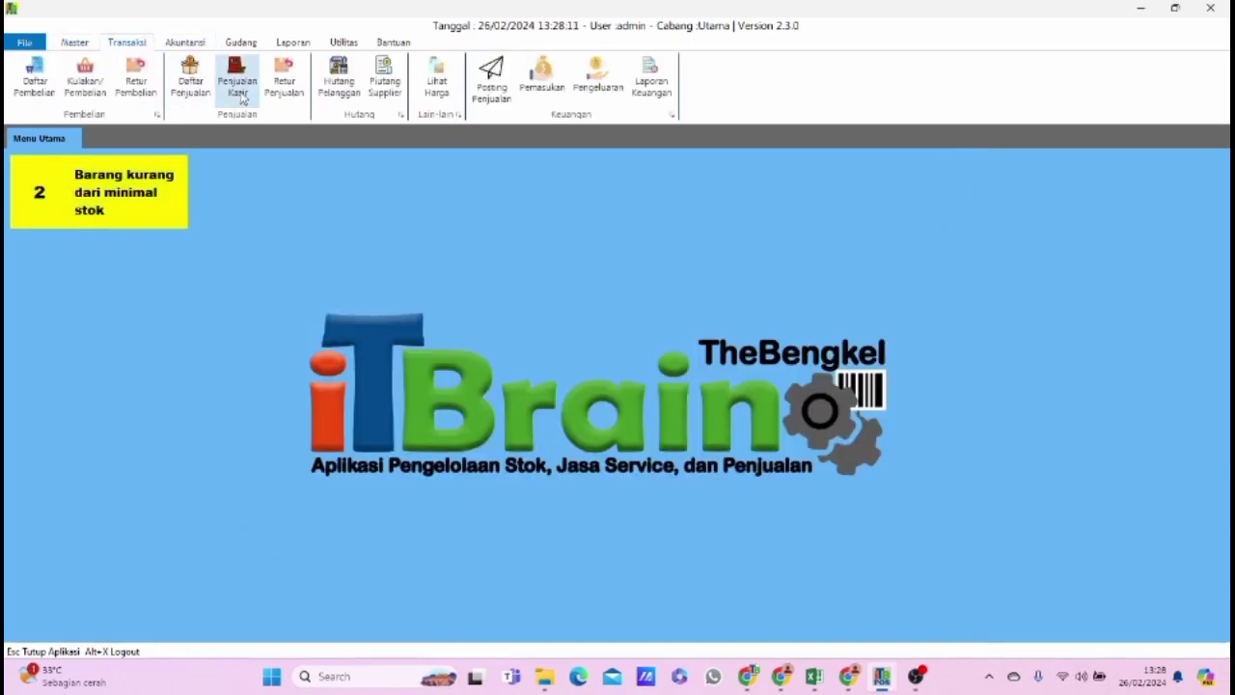
click(240, 81)
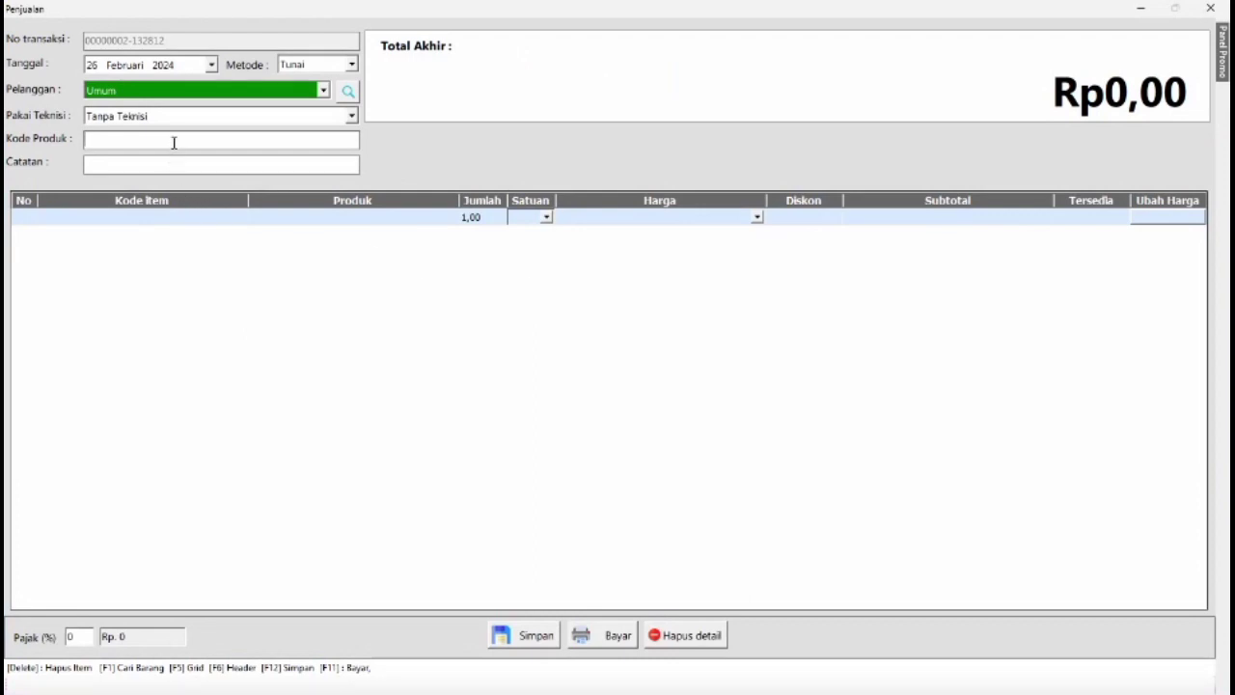
key(F1)
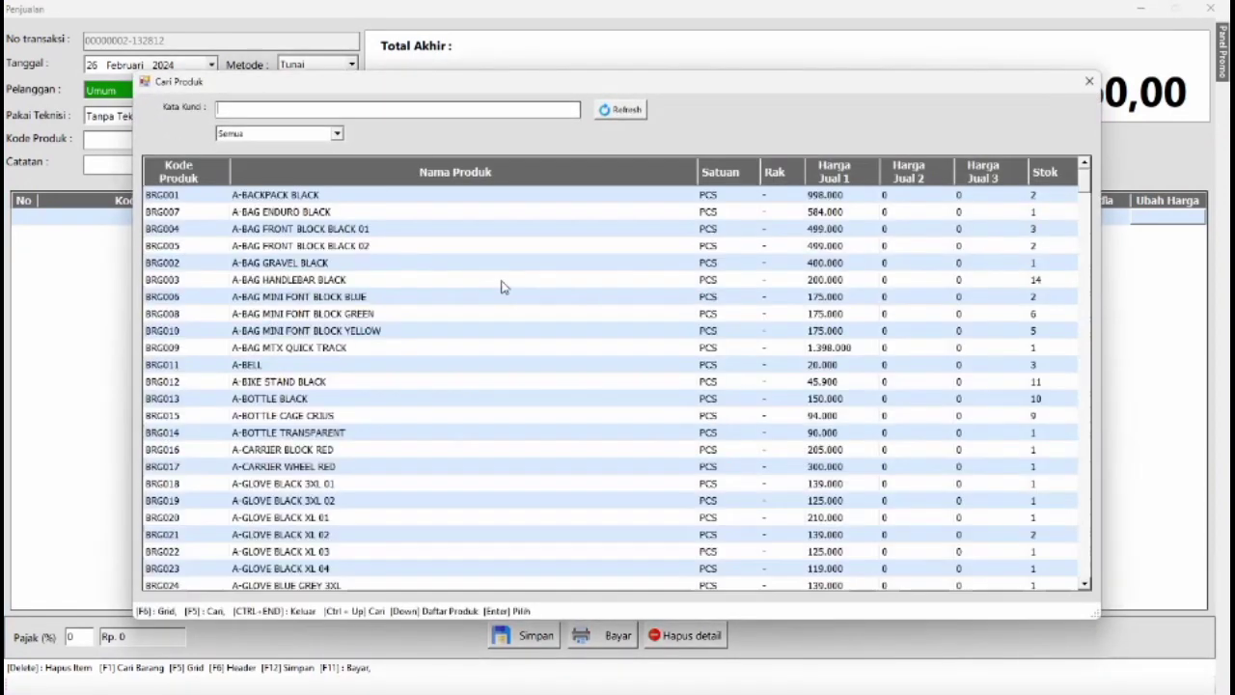
click(367, 313)
double_click(366, 313)
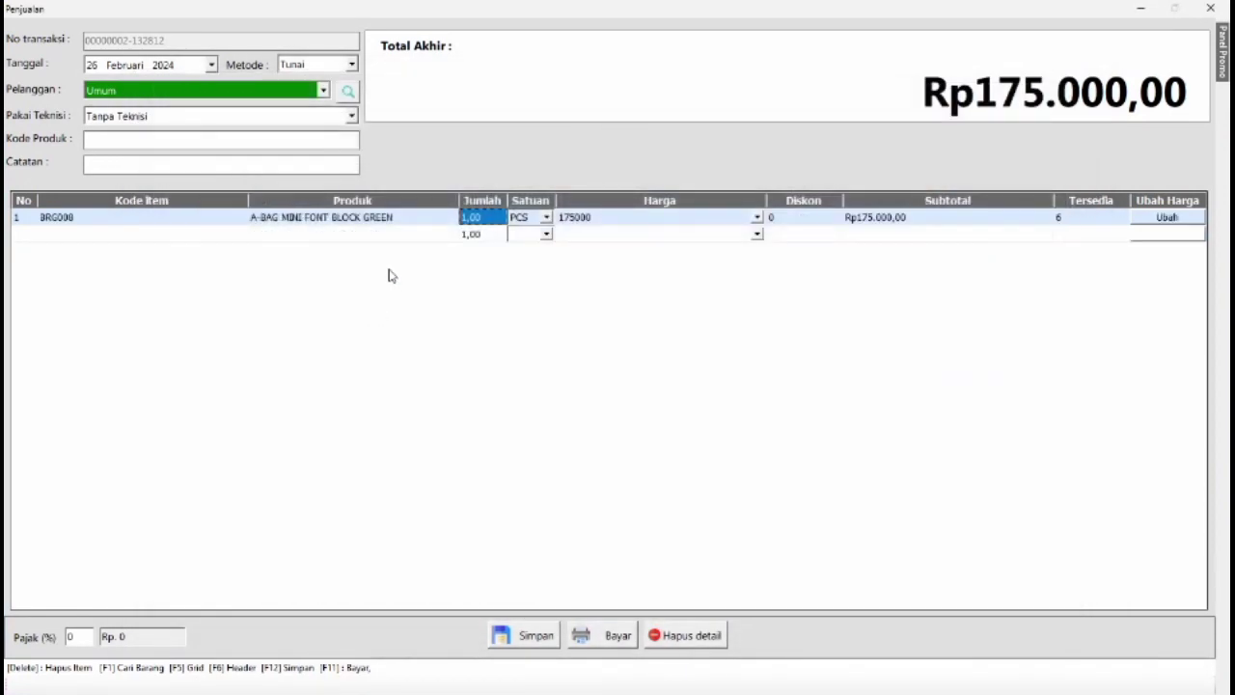
Set the sale to Dengan Teknisi and choose the fourth listed technician after scrolling the list to its end.
click(285, 118)
click(266, 141)
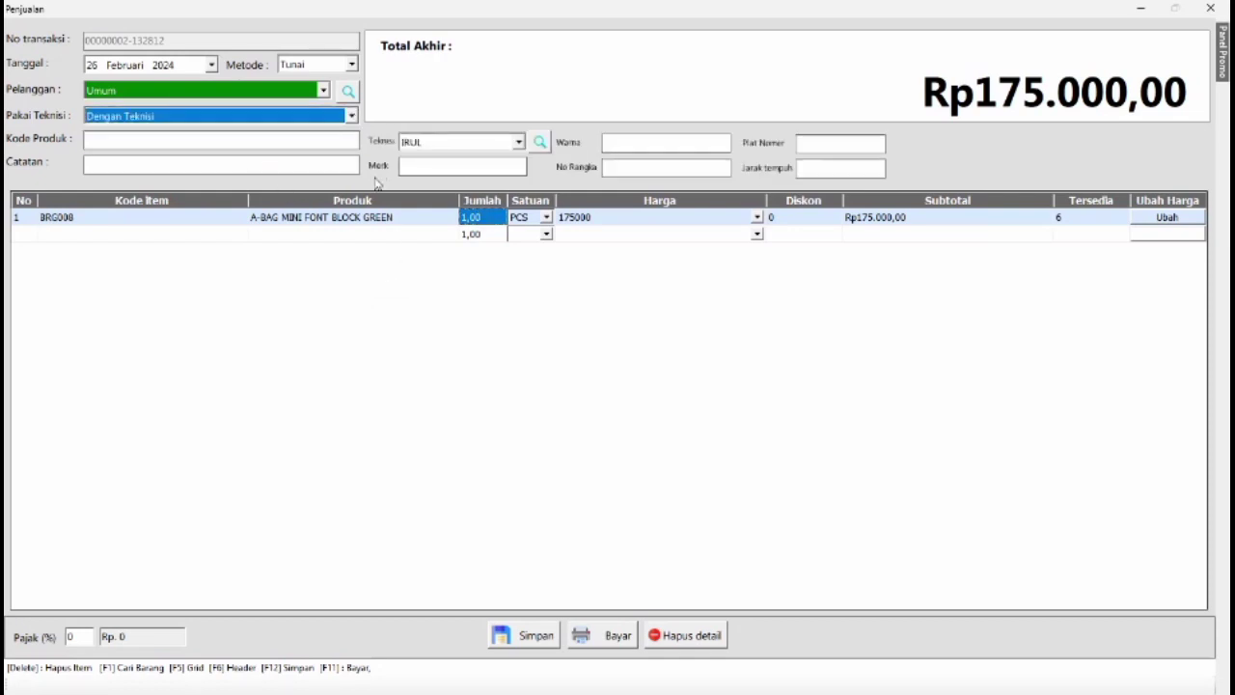
click(517, 142)
scroll(463, 222, down, 1)
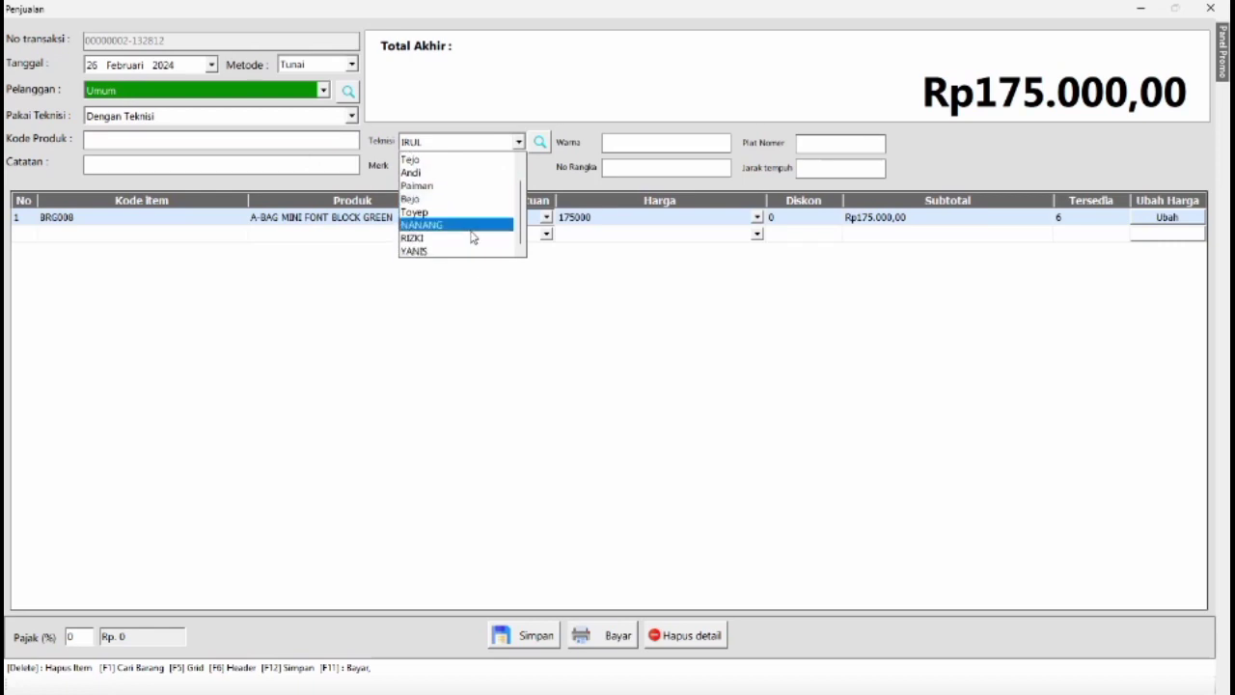
click(459, 208)
Enter the vehicle's colour as Hijau and fill in its plate number.
click(656, 144)
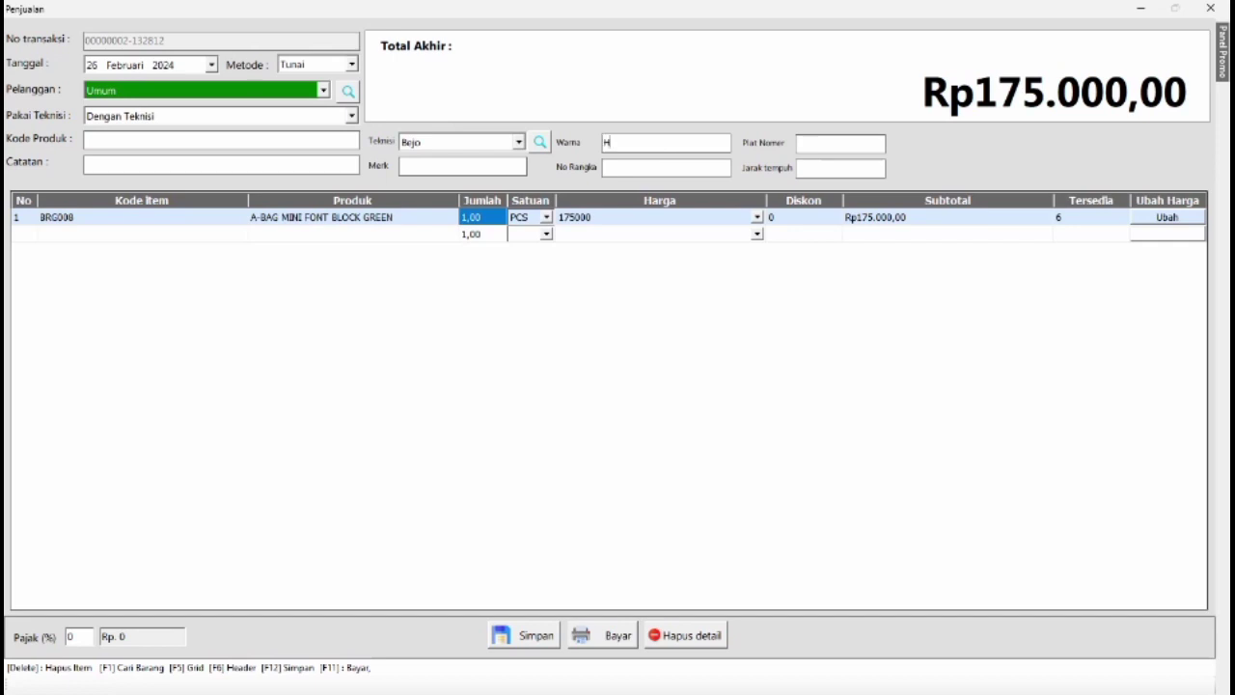
text(Hijau)
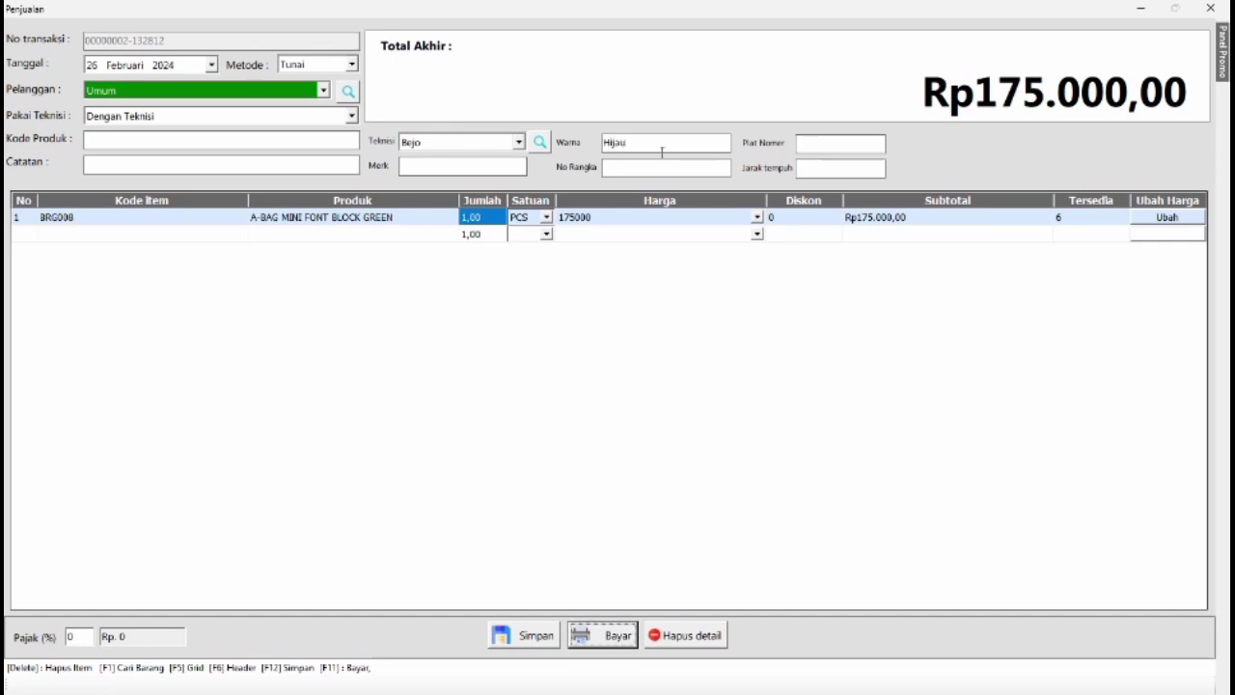
click(816, 149)
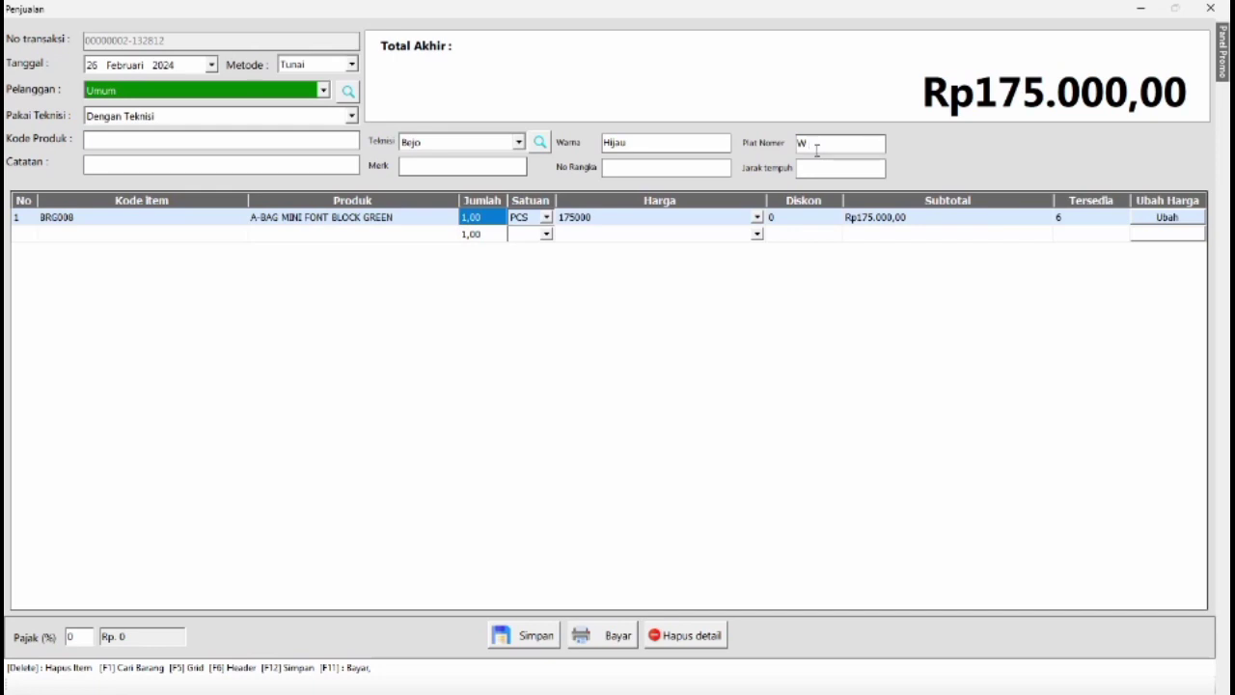
text(W 8723648)
Filter the product search to Jasa and add the service Biaya Pemasangan to the sale.
click(291, 144)
key(F1)
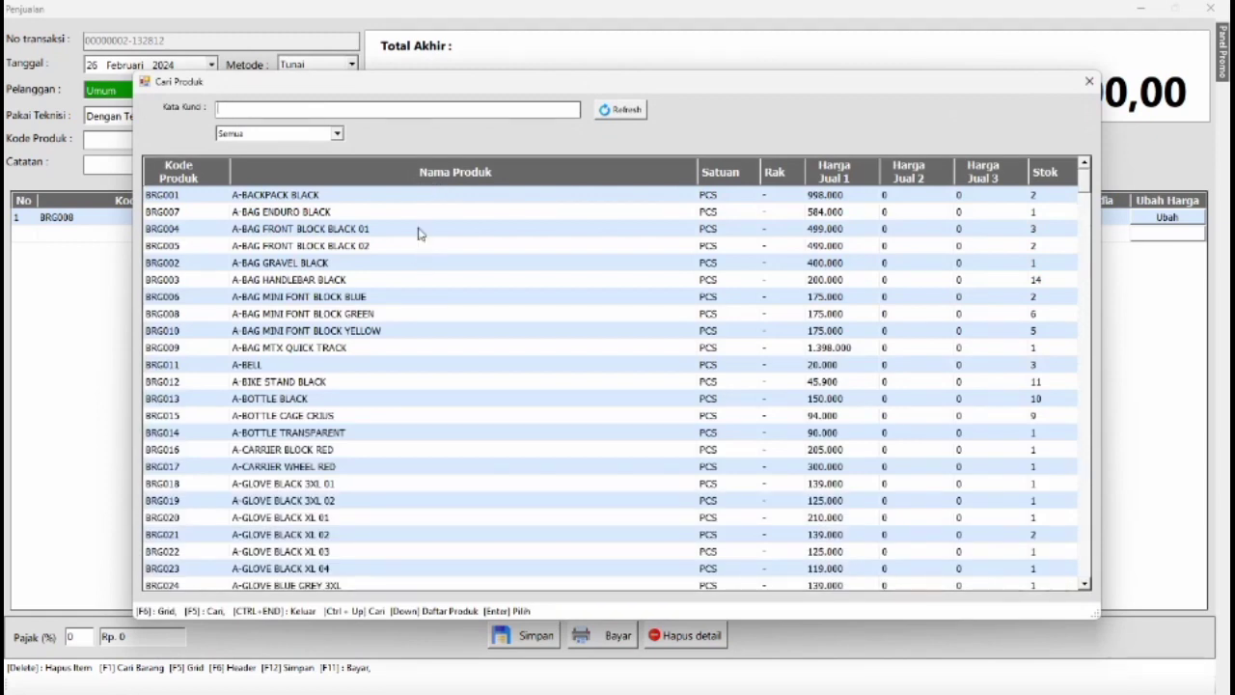
click(336, 133)
click(291, 172)
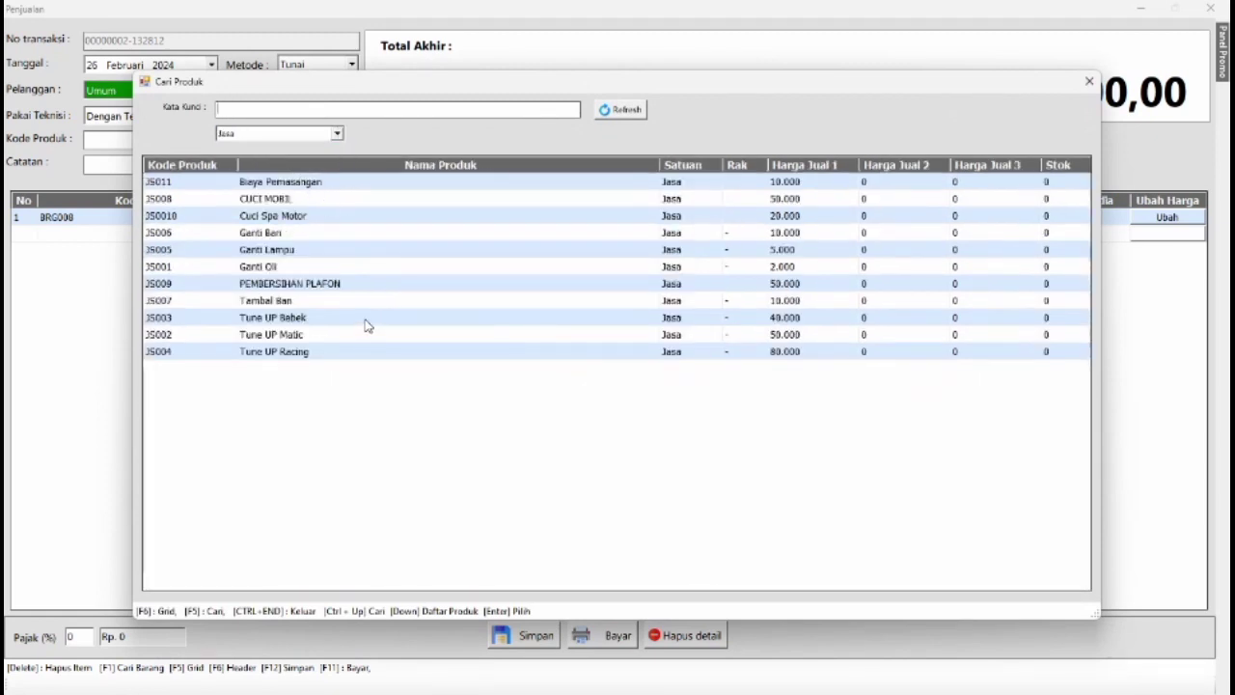
double_click(307, 183)
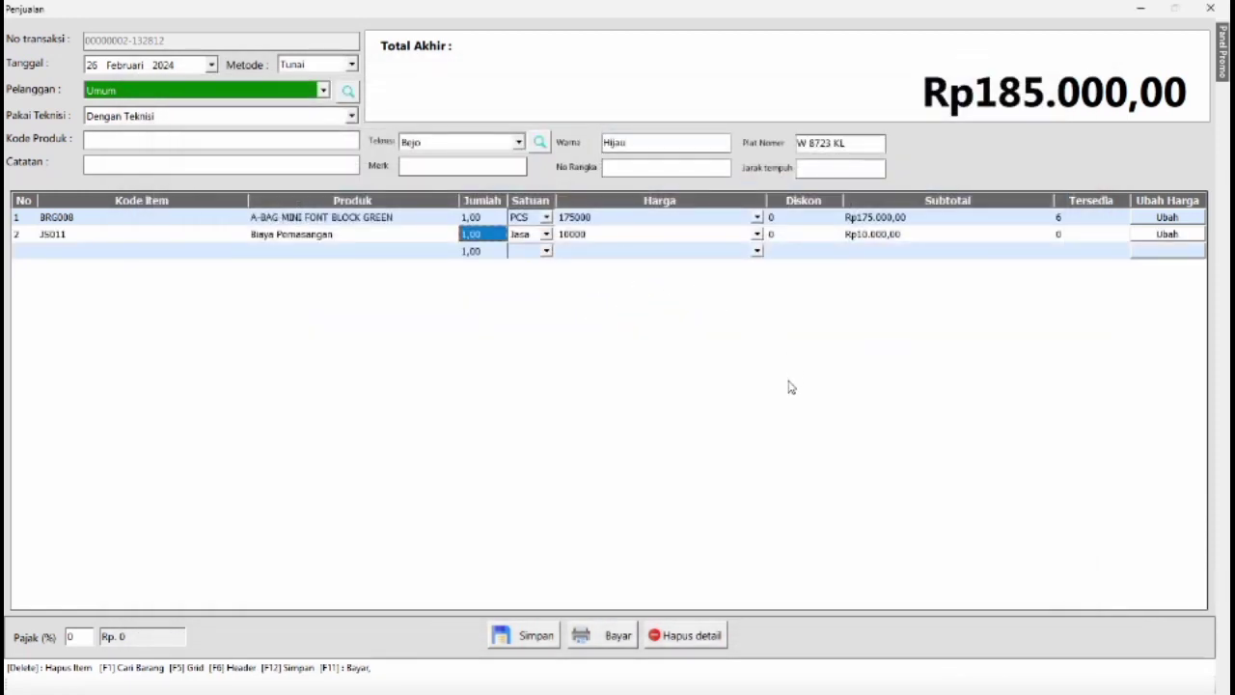
Pay the sale's full amount with the Cash method, save it, and decline printing the receipt.
click(610, 634)
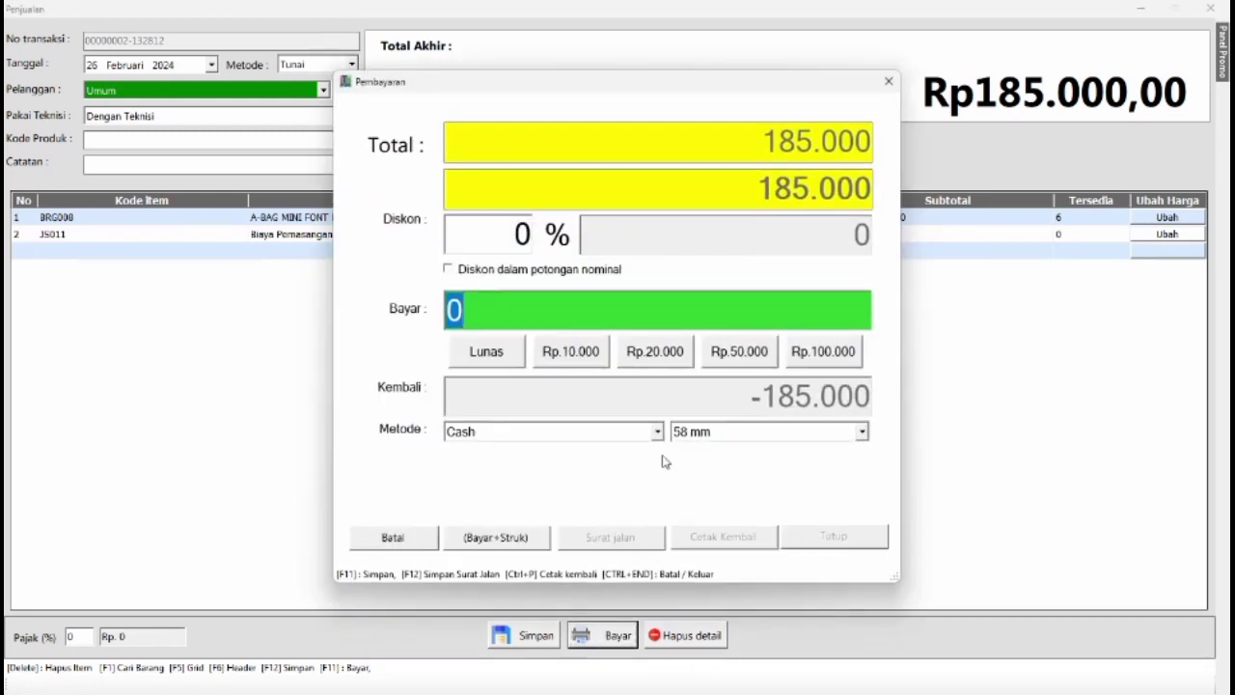
click(481, 355)
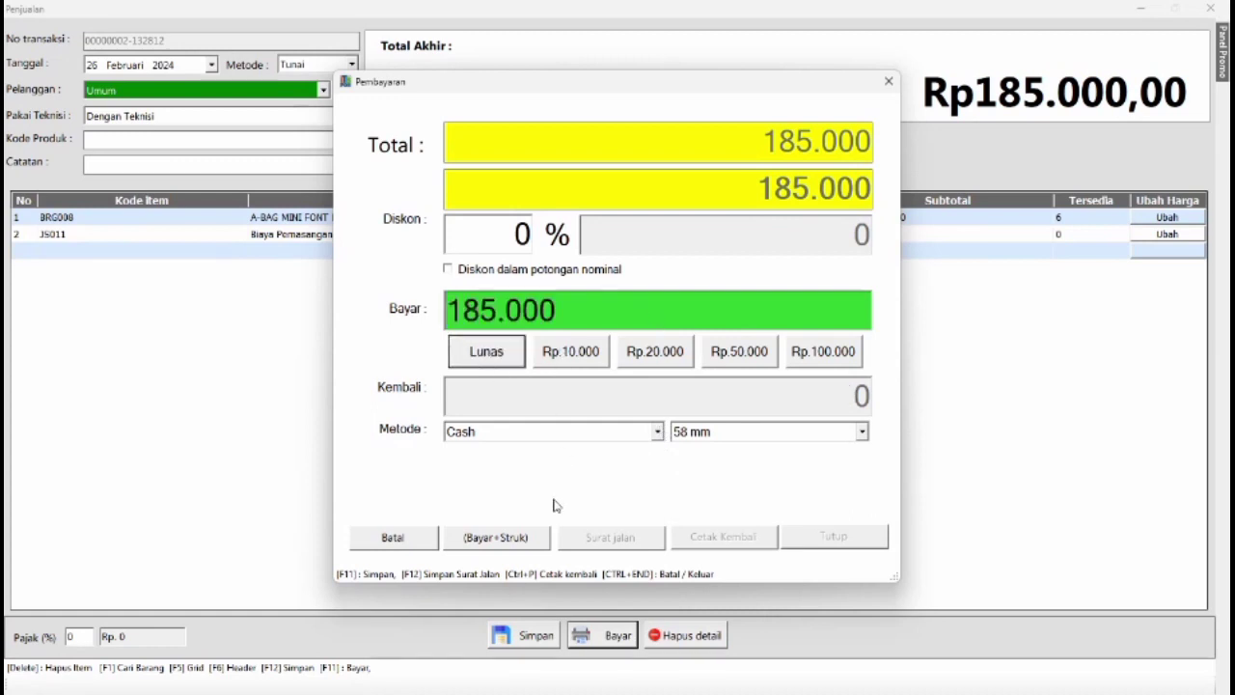
click(509, 537)
click(632, 392)
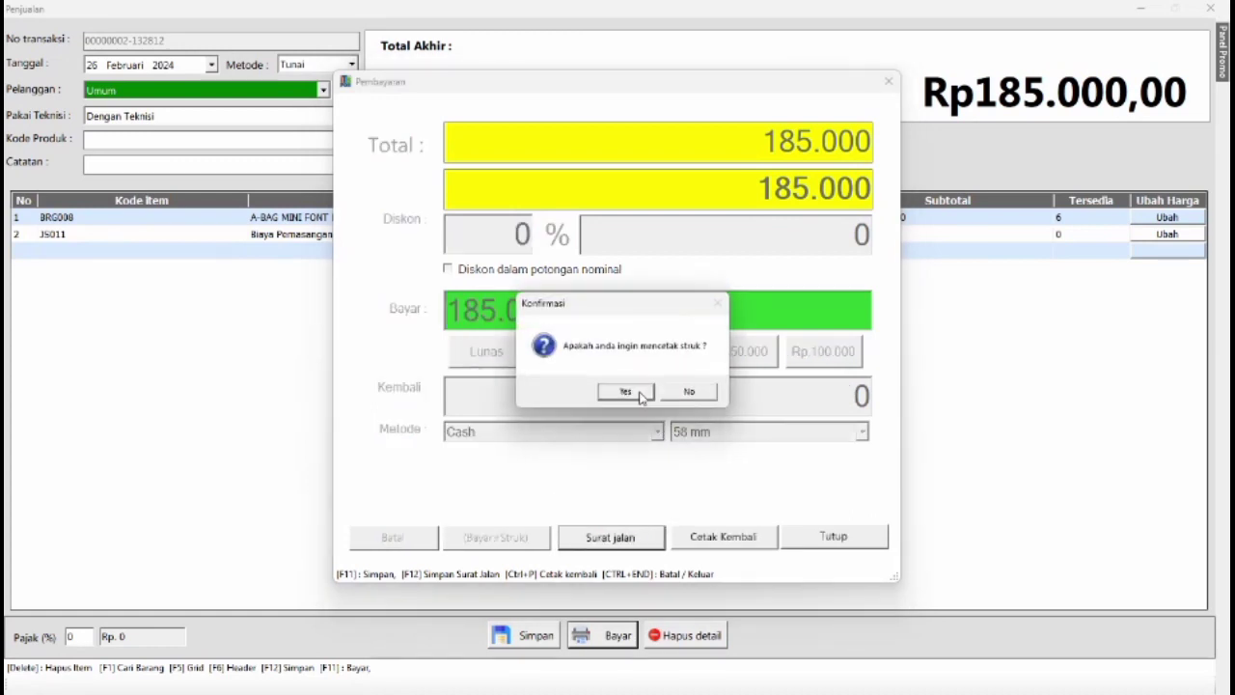
click(689, 394)
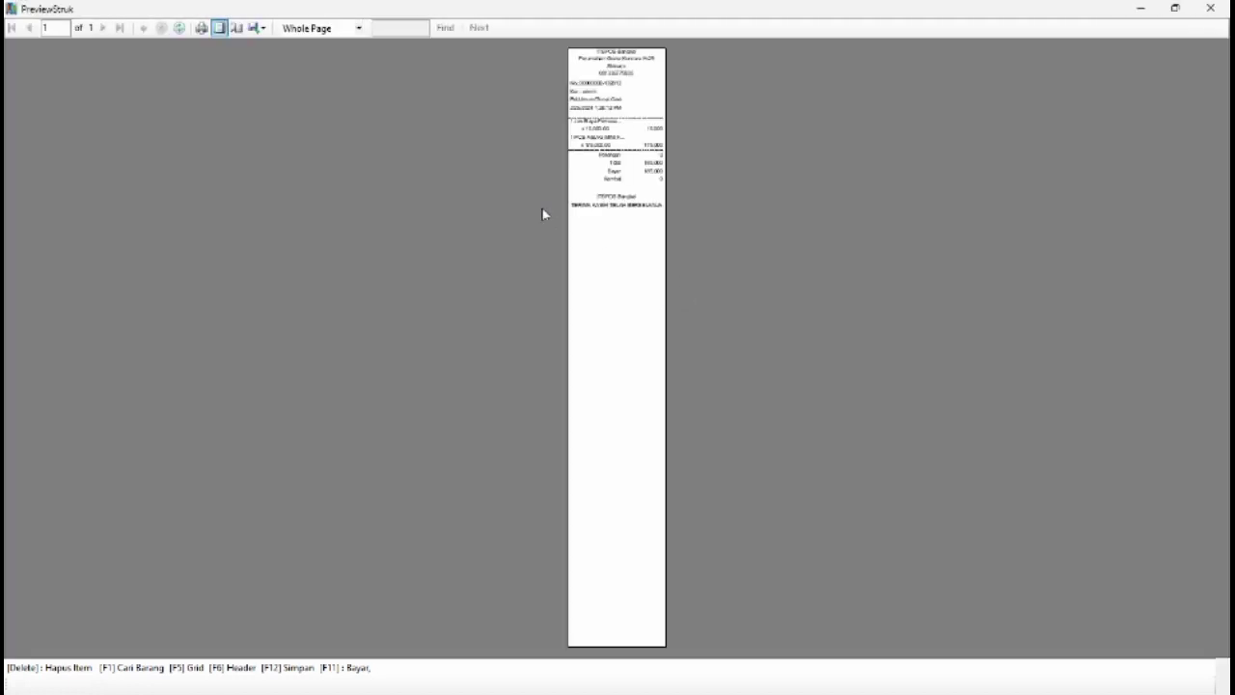
View the receipt reprint at 150% zoom, and close the preview, the payment dialog and the cashier sale form.
click(343, 27)
click(334, 95)
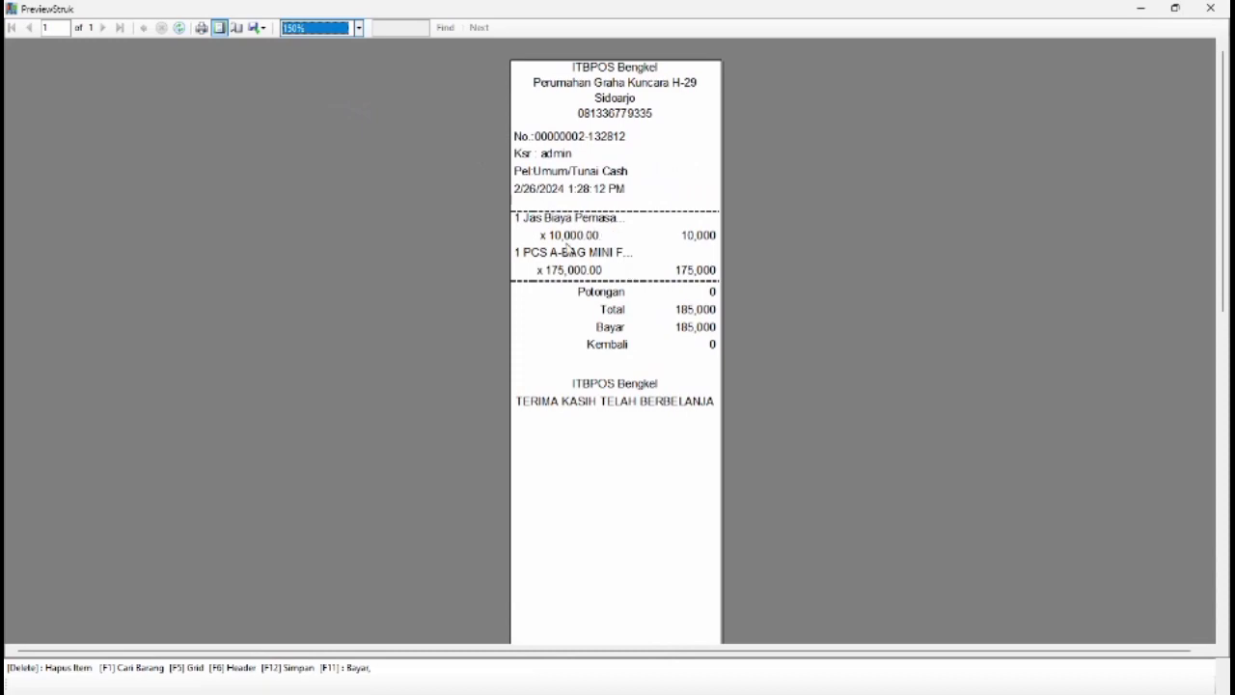
click(1209, 7)
click(885, 87)
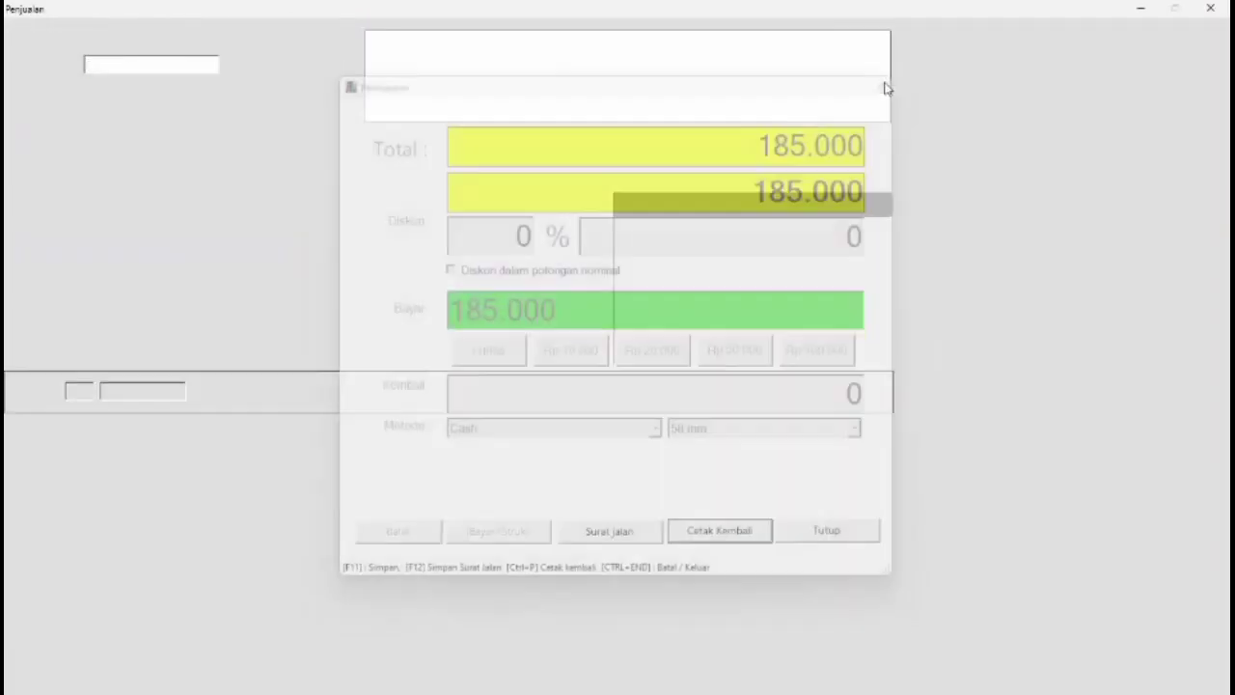
click(1209, 8)
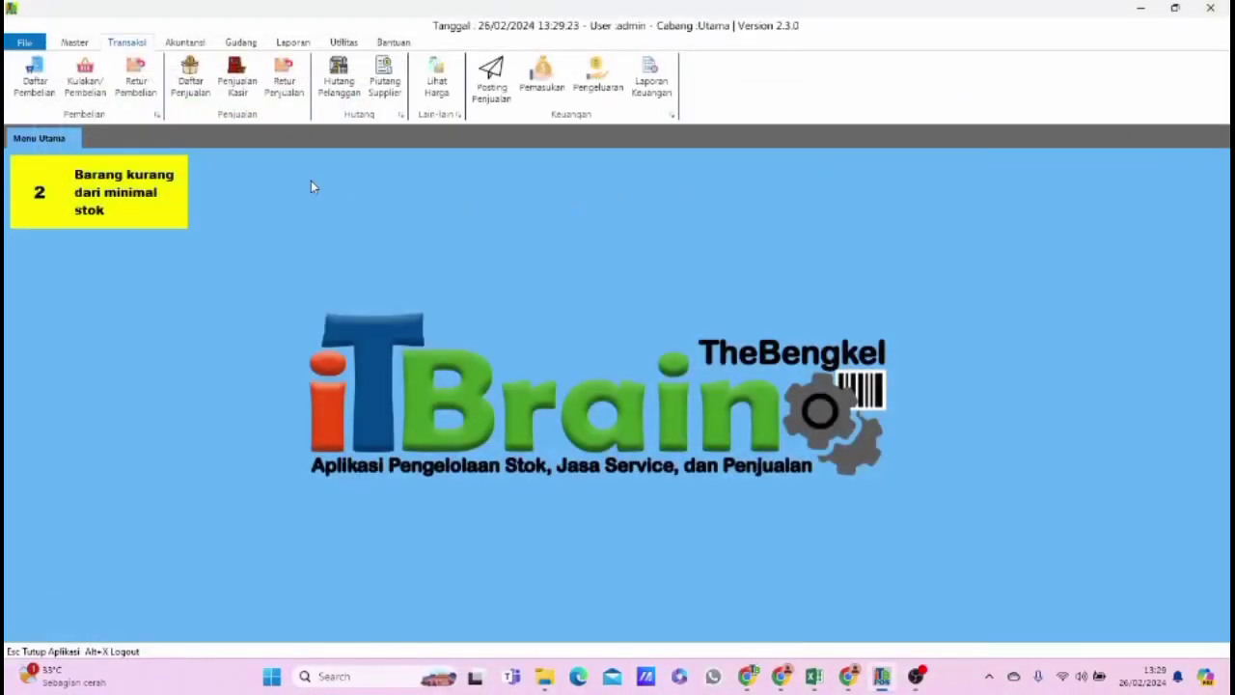
Review the item details of the newest sale in the sales list, and close the details and the list.
click(192, 85)
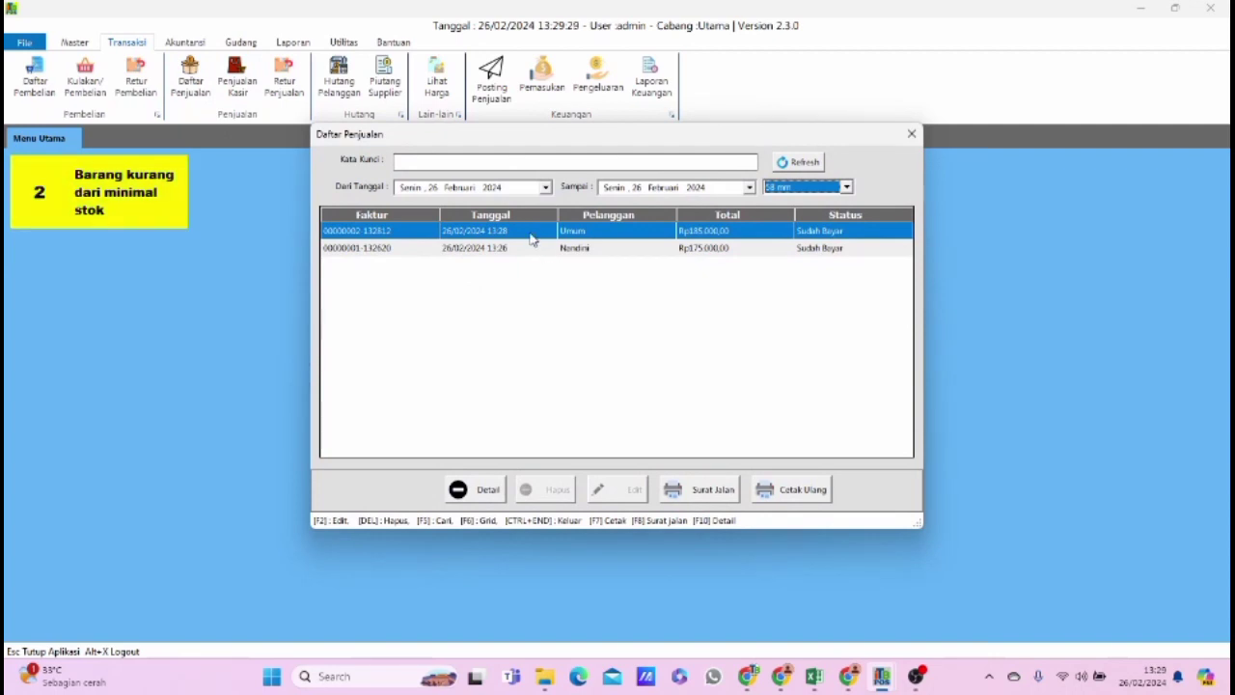
click(482, 494)
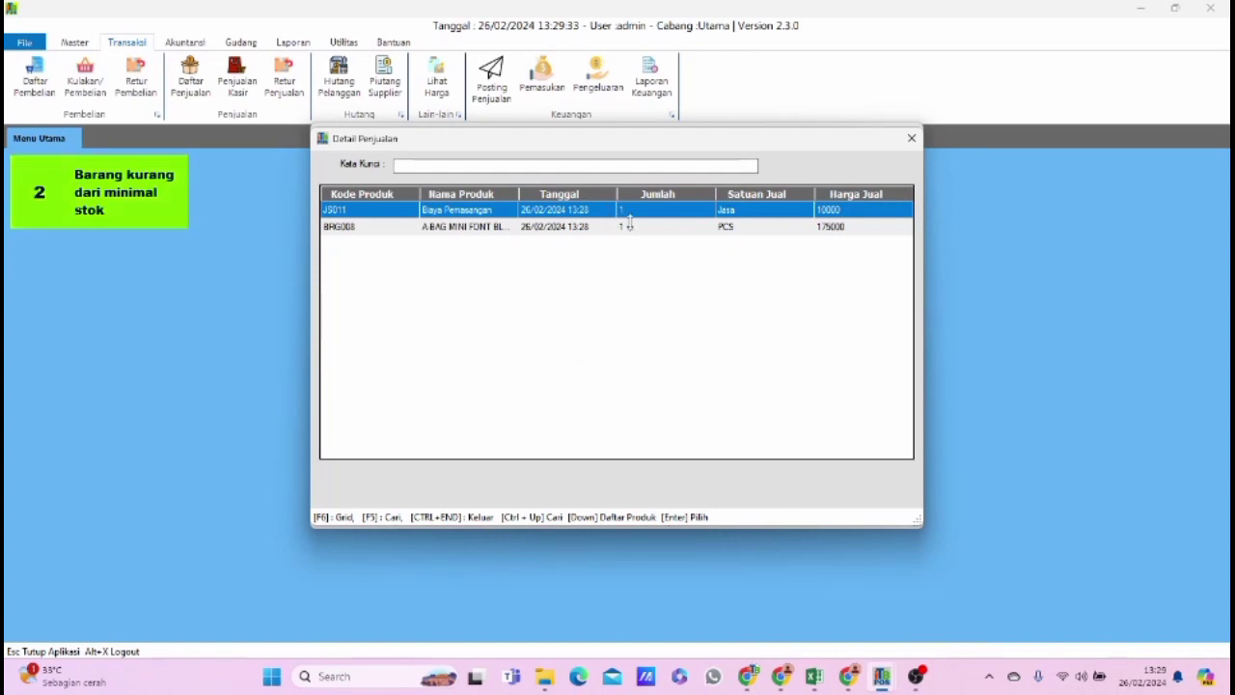
click(910, 138)
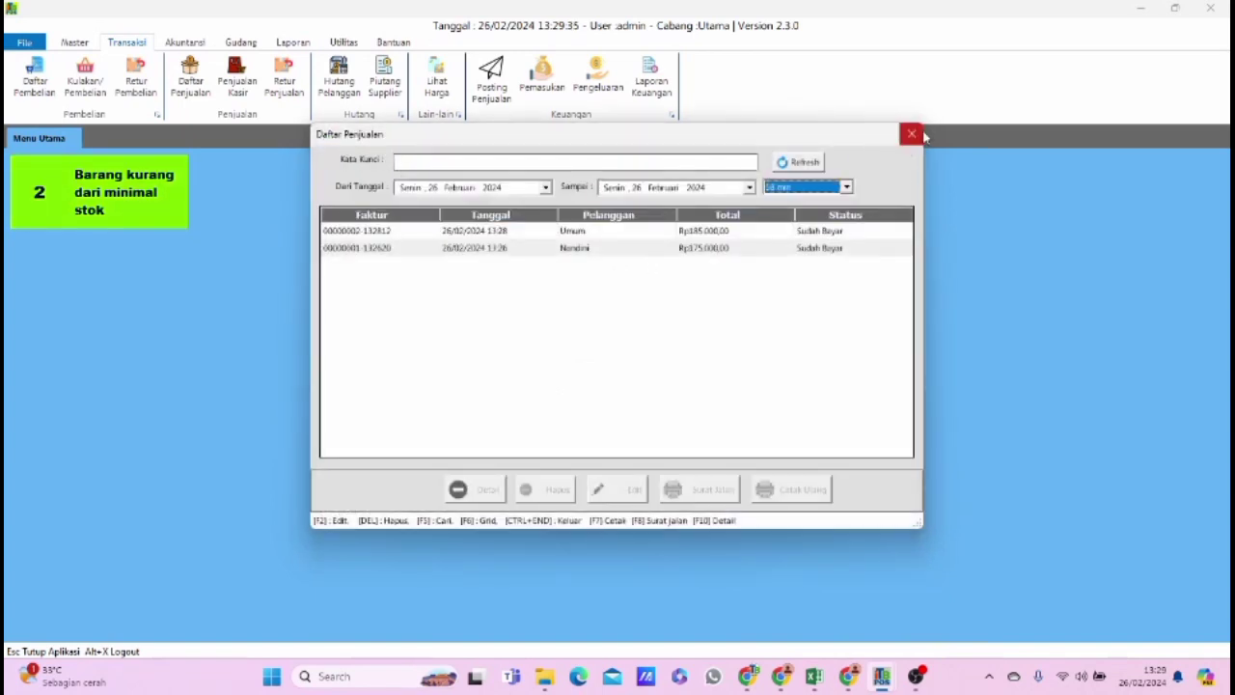
click(912, 135)
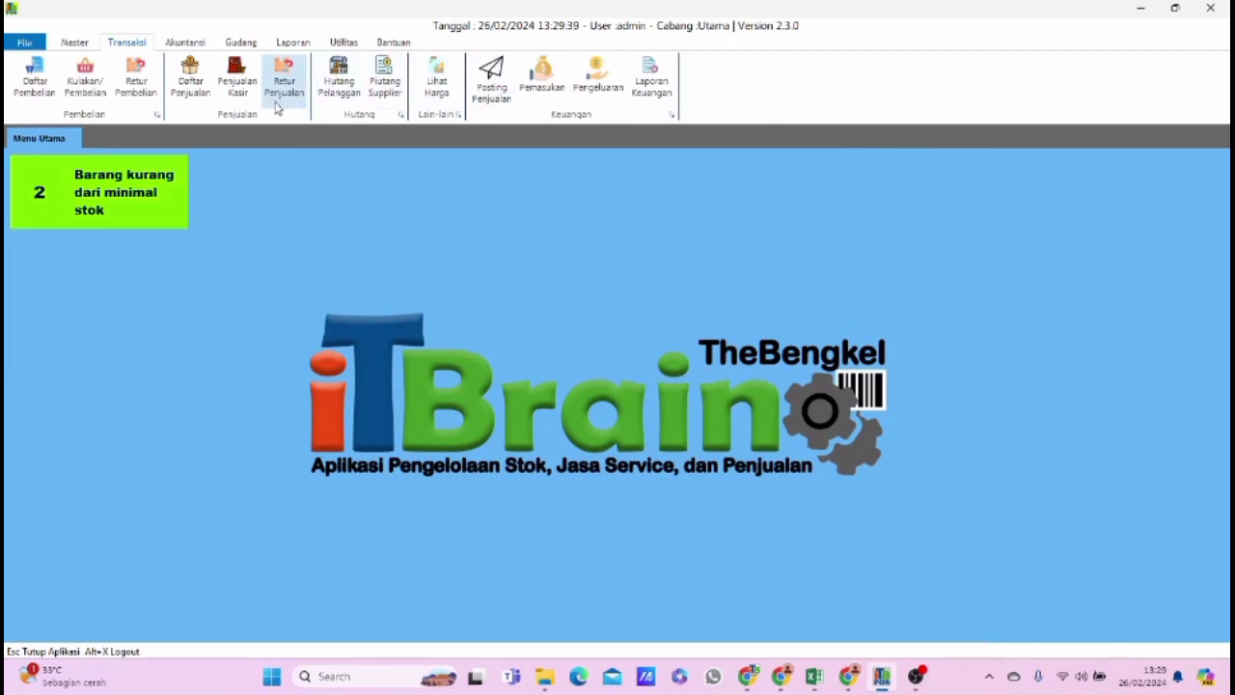
Open the service history report and examine its entry across to the plate, service and notes columns.
click(295, 44)
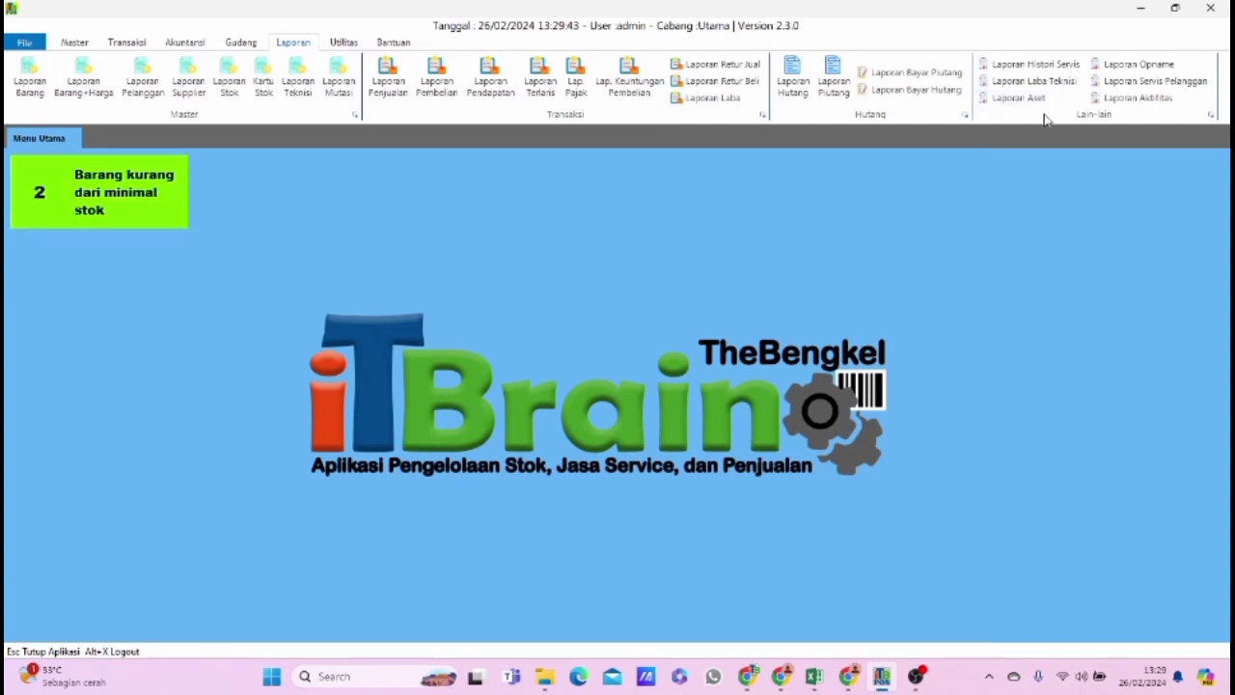
click(1062, 65)
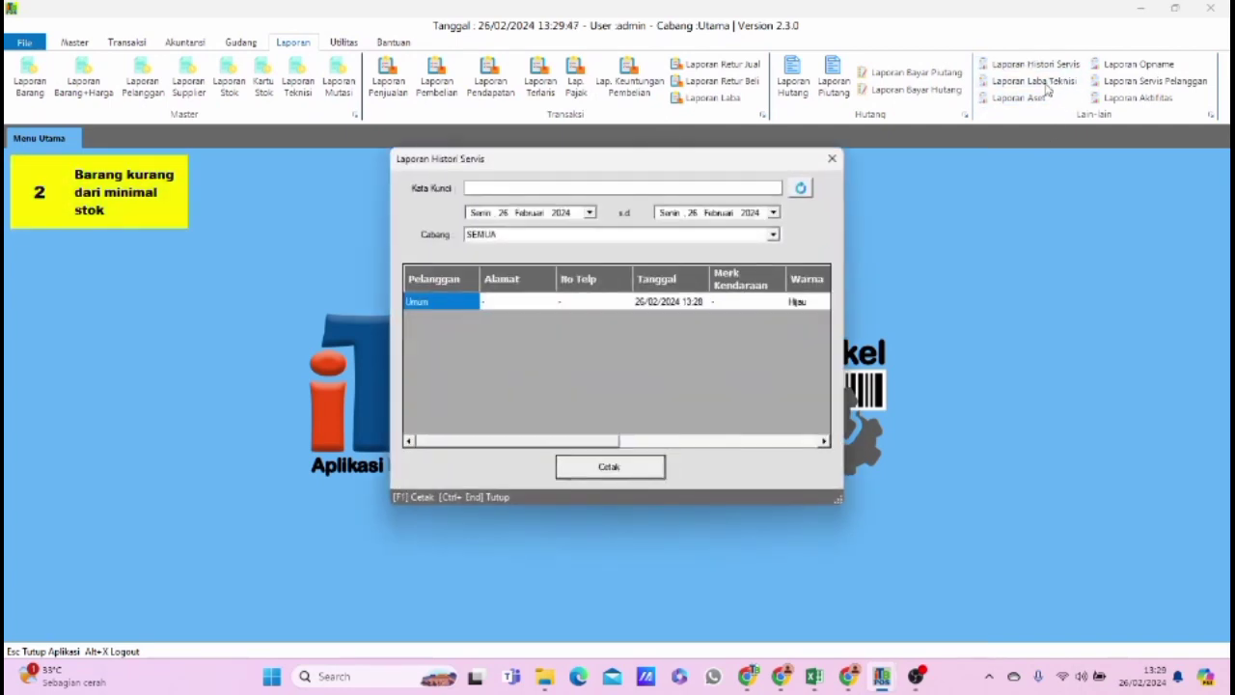
drag(600, 440, 804, 439)
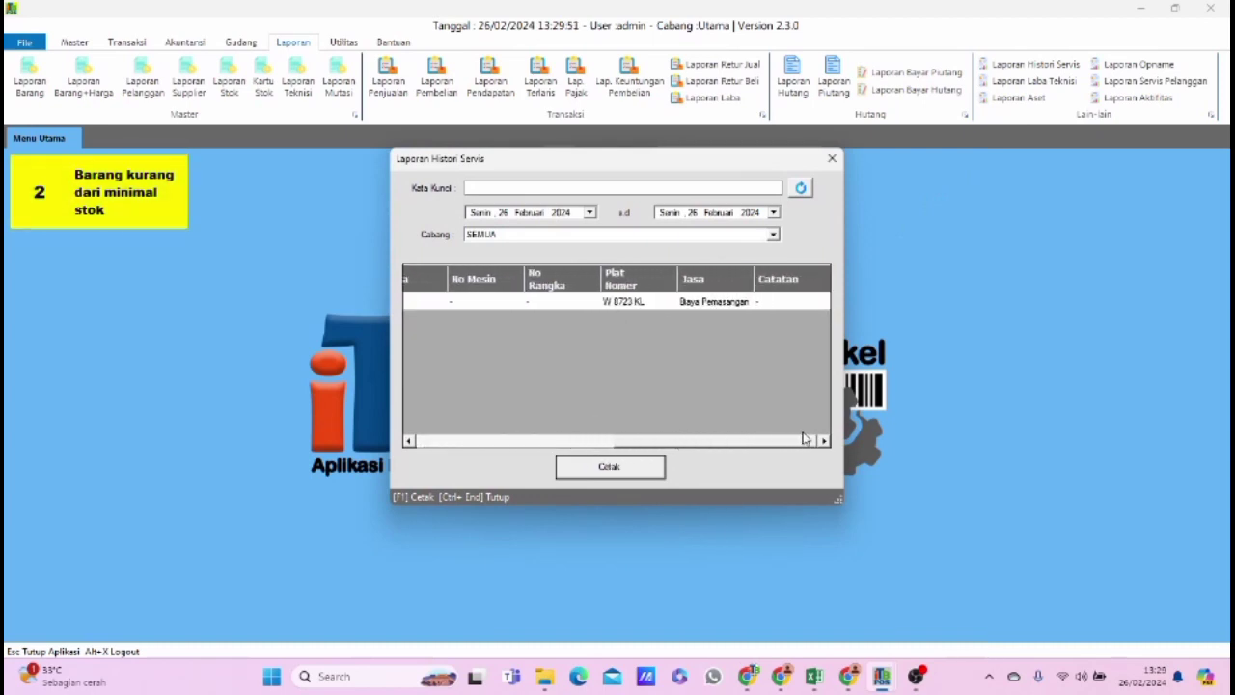
click(796, 302)
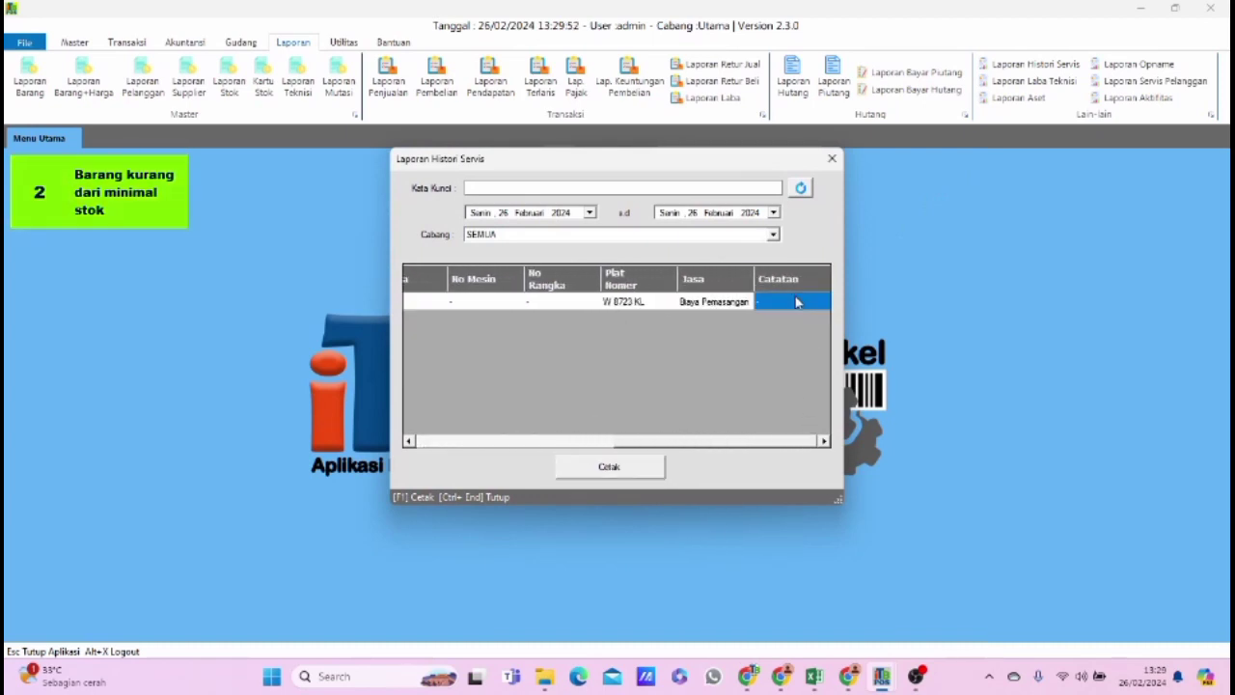
Preview the service history printout at 150% zoom, and close the preview and the report.
click(646, 470)
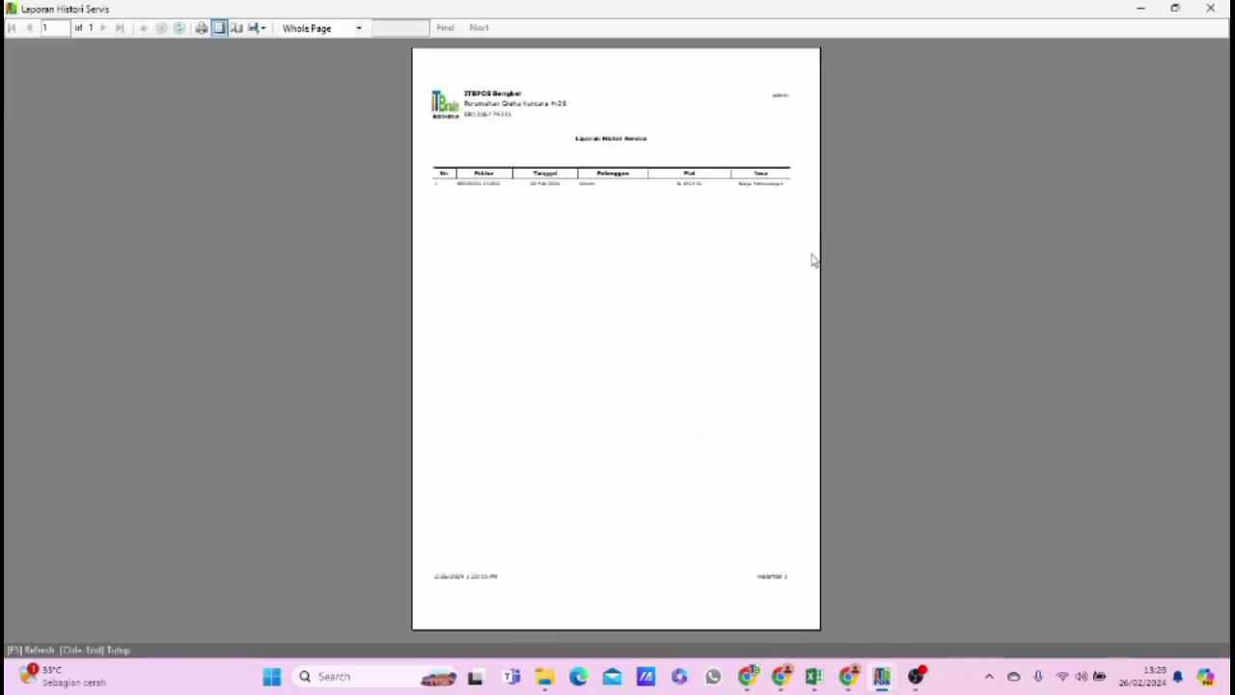
click(318, 27)
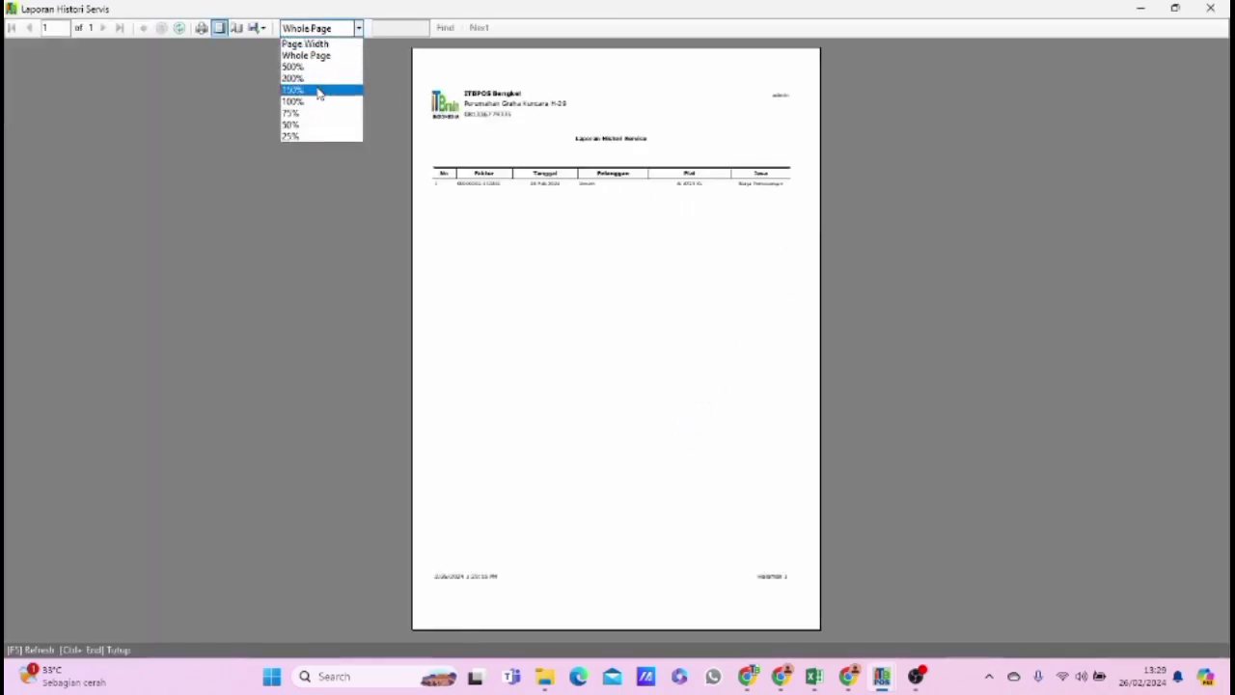
click(323, 89)
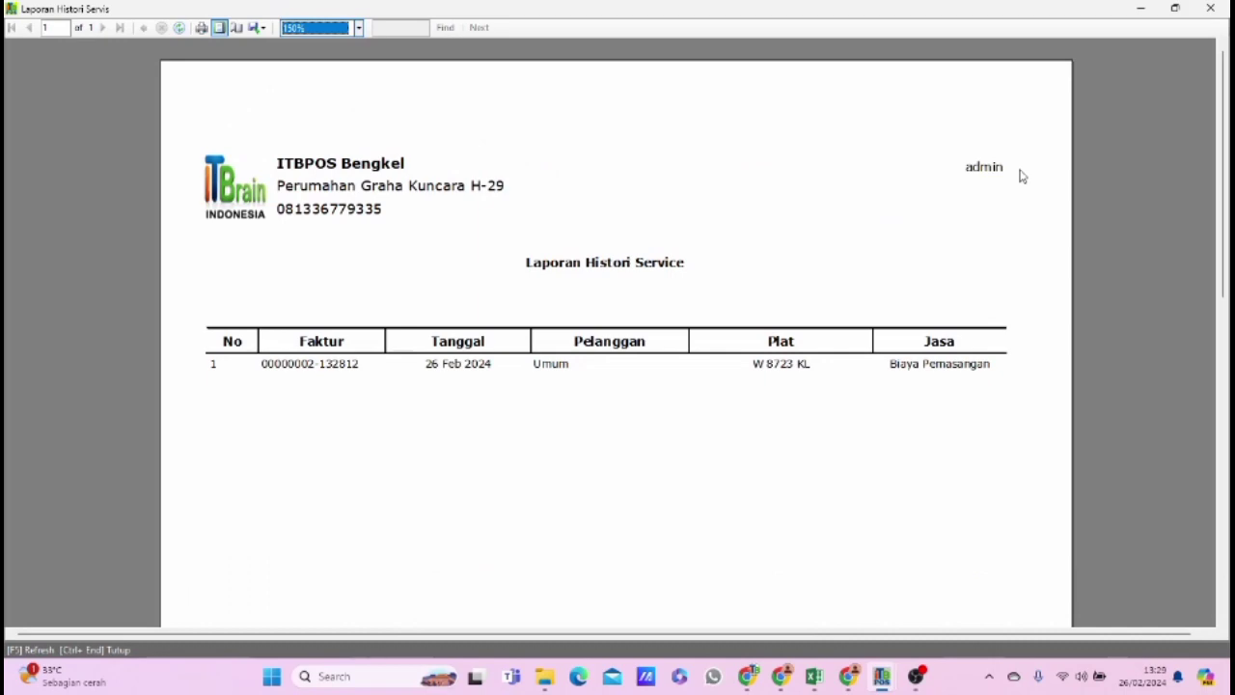
click(1210, 7)
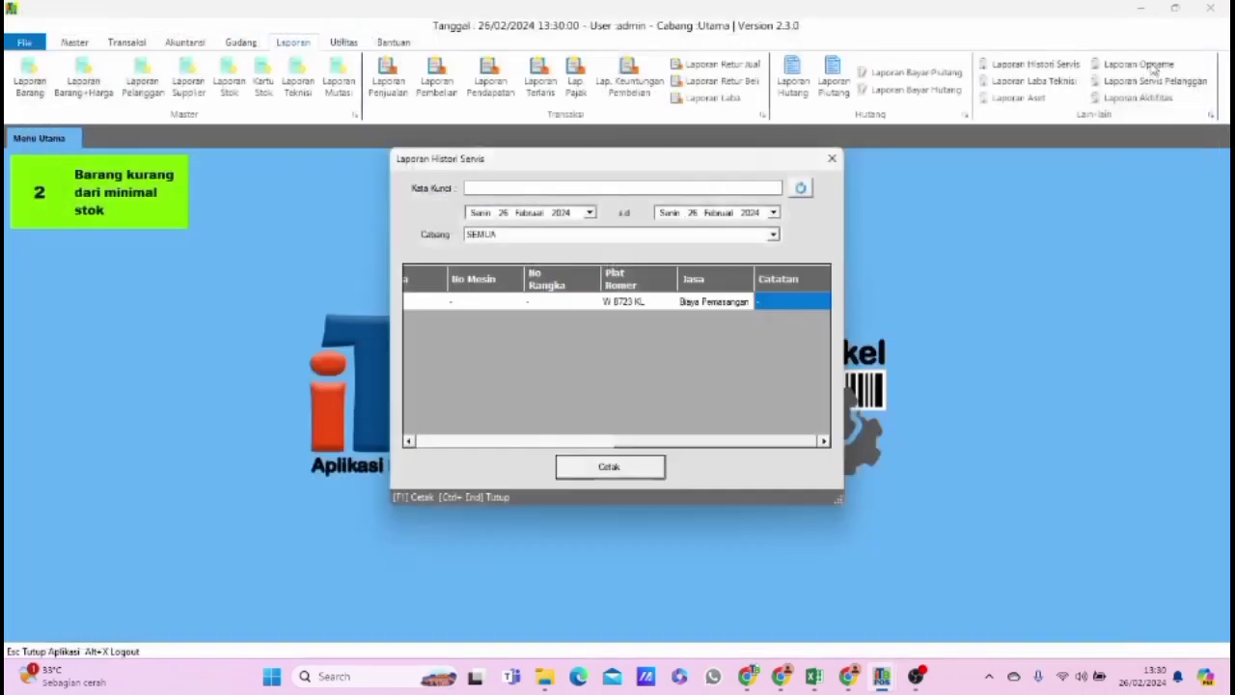
click(832, 160)
Open the technician profit report and preview its printout at 150% zoom.
click(1027, 81)
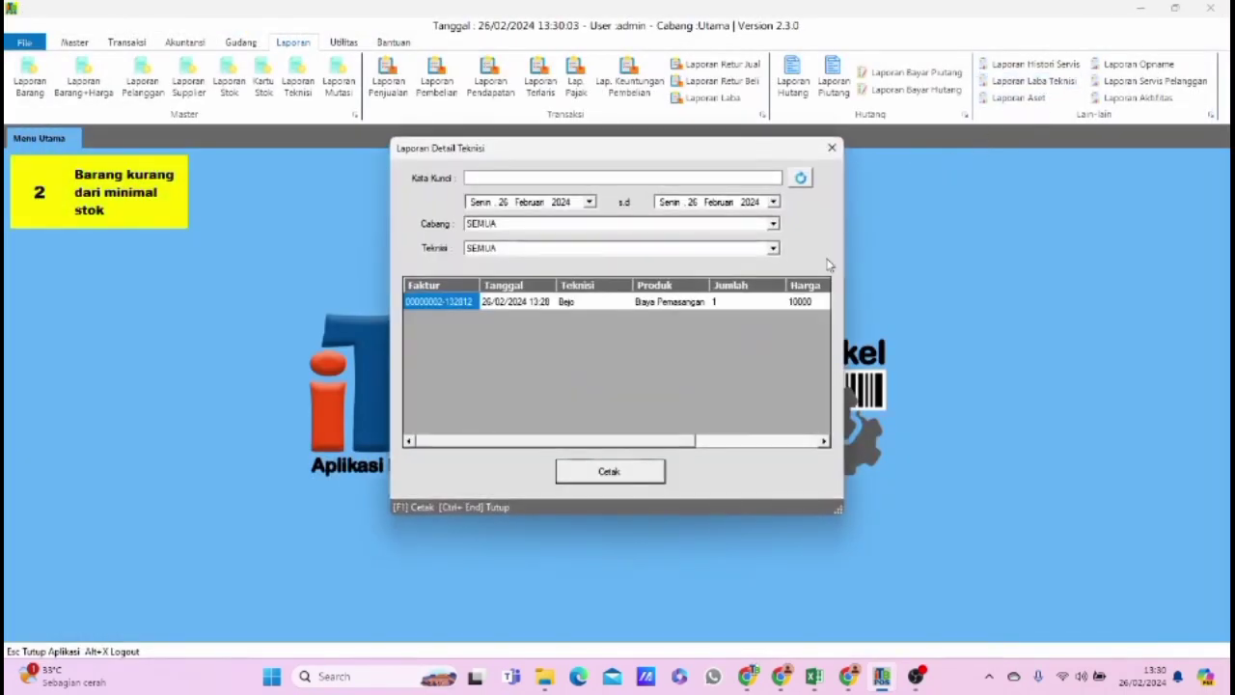
click(635, 477)
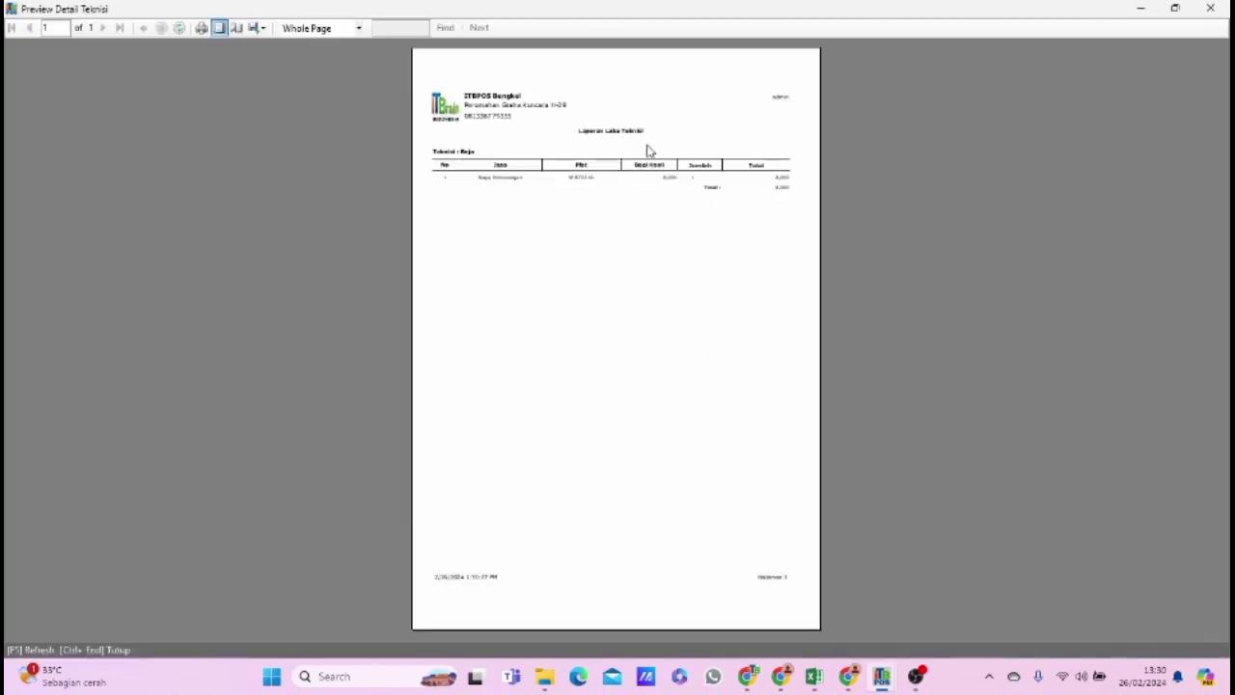
click(342, 28)
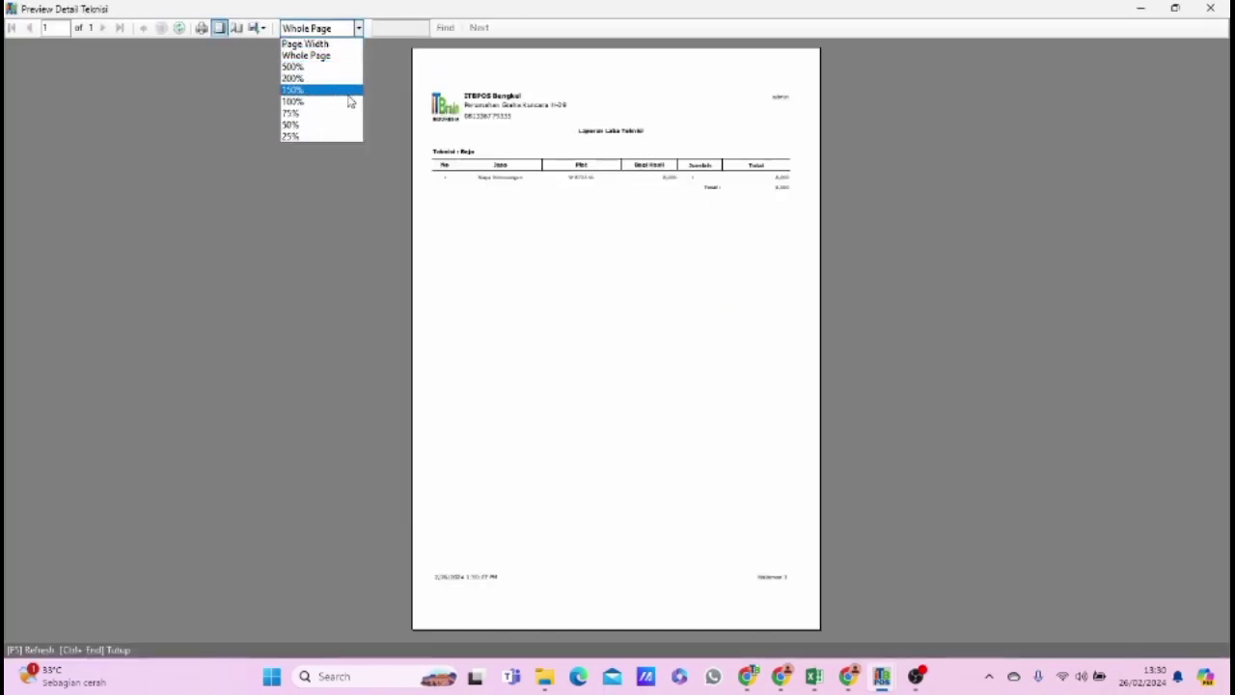
click(349, 90)
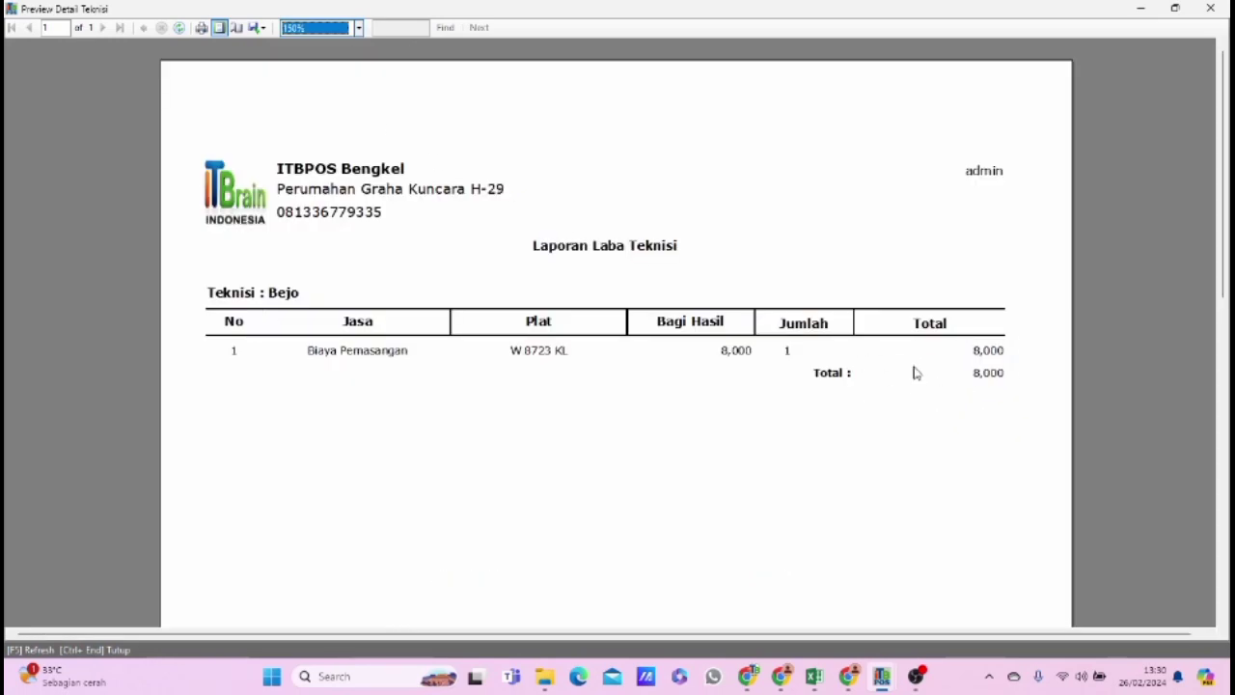
Close the technician profit printout preview and its report, and open the sales return list.
click(1209, 8)
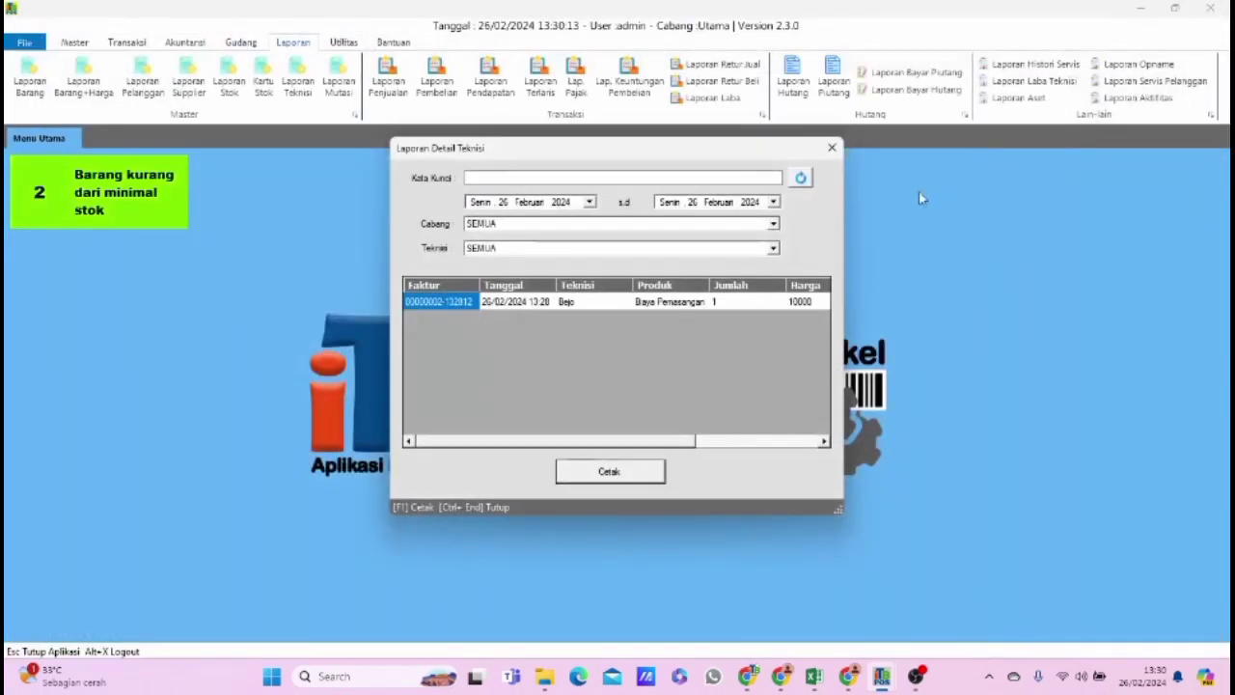
click(832, 146)
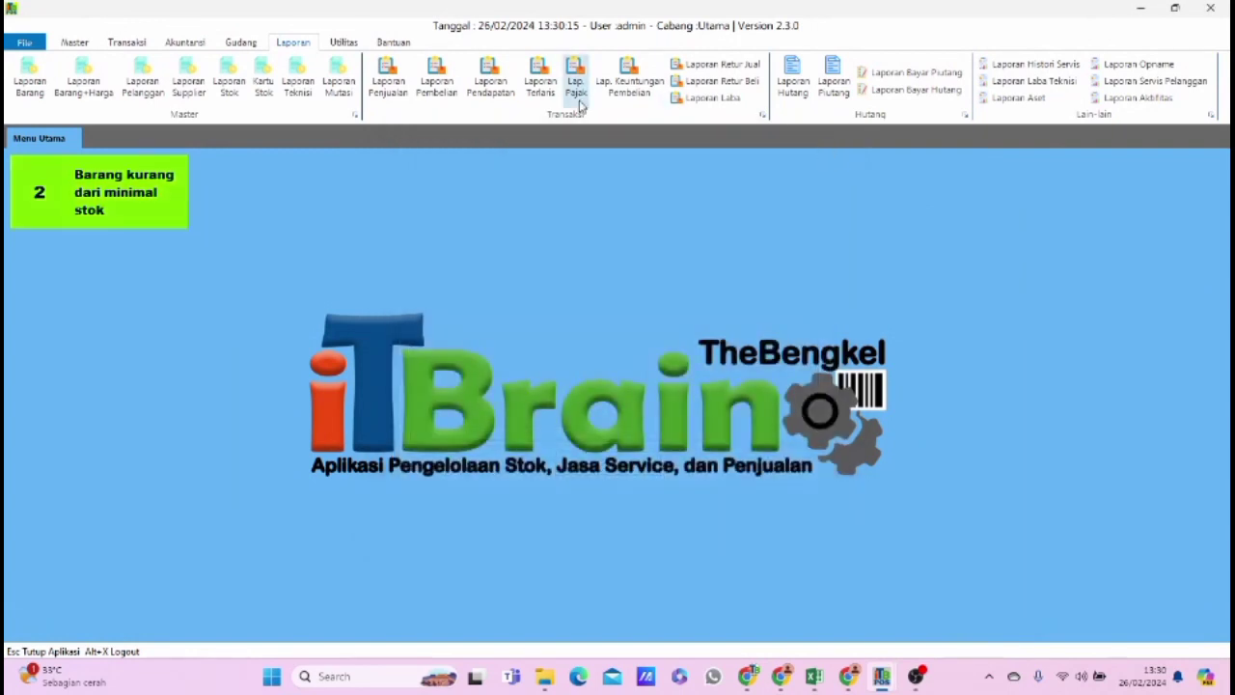
click(127, 42)
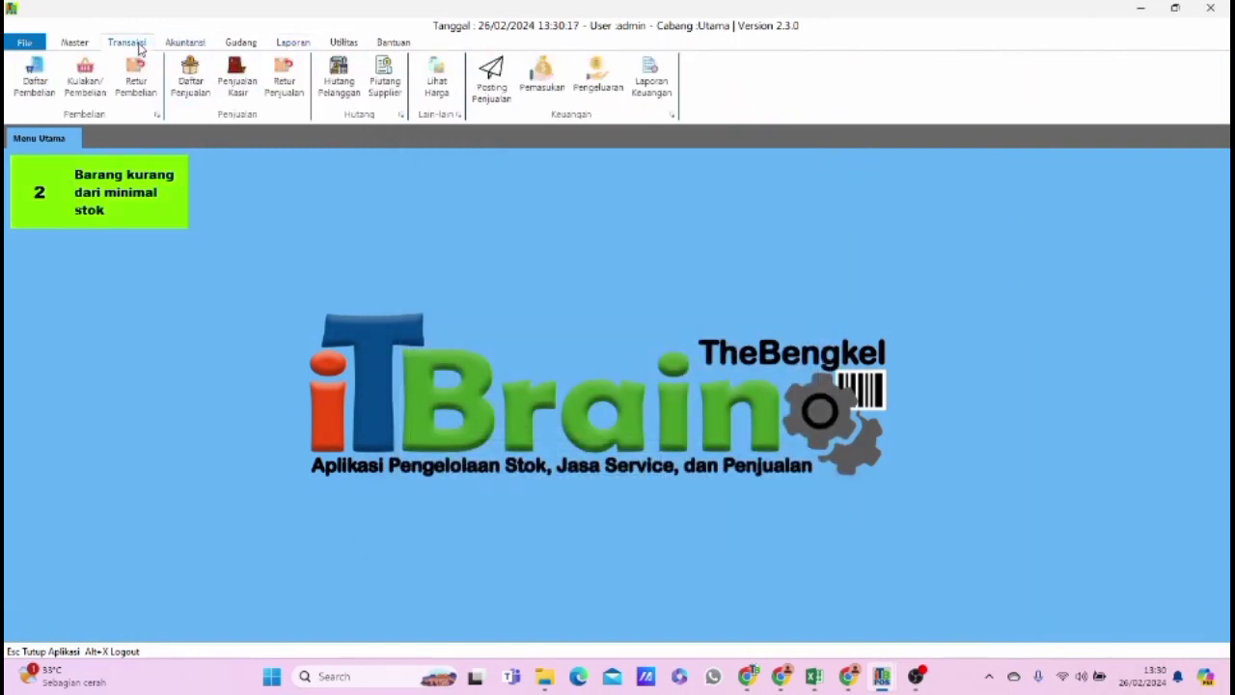
click(291, 104)
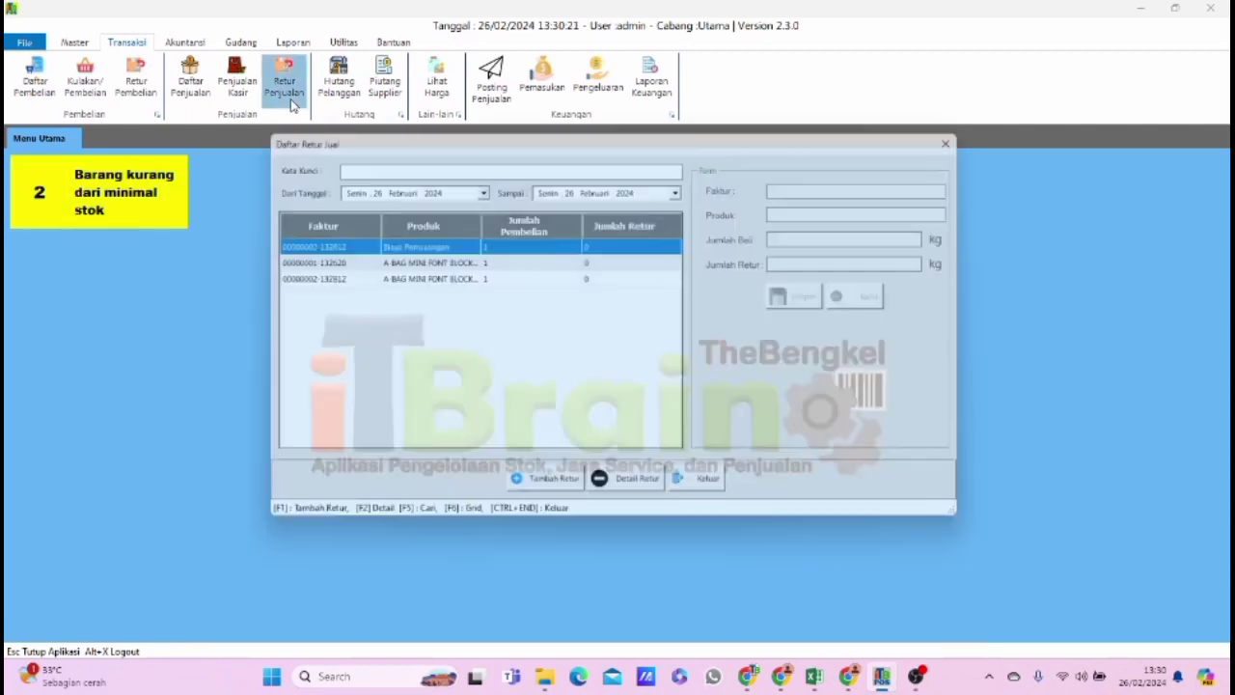
Record a sales return of 1 PCS for the A-BAG MINI FONT BLOCK BLUE entry and save it.
click(495, 280)
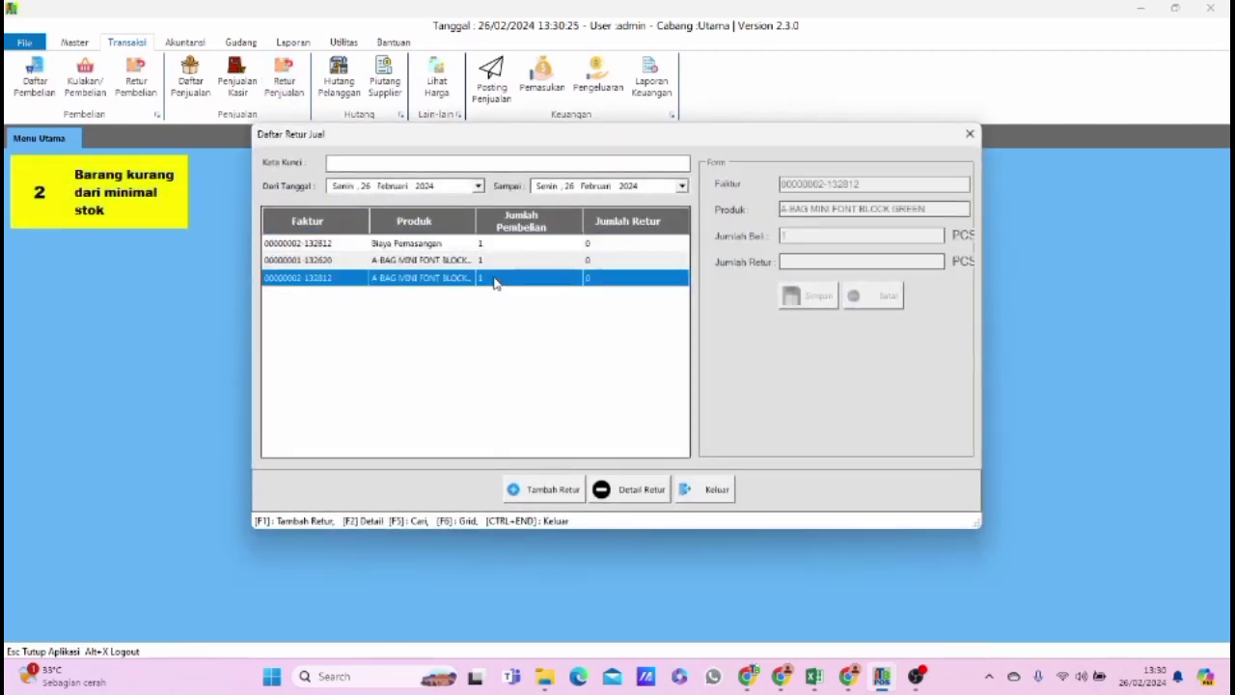
click(502, 264)
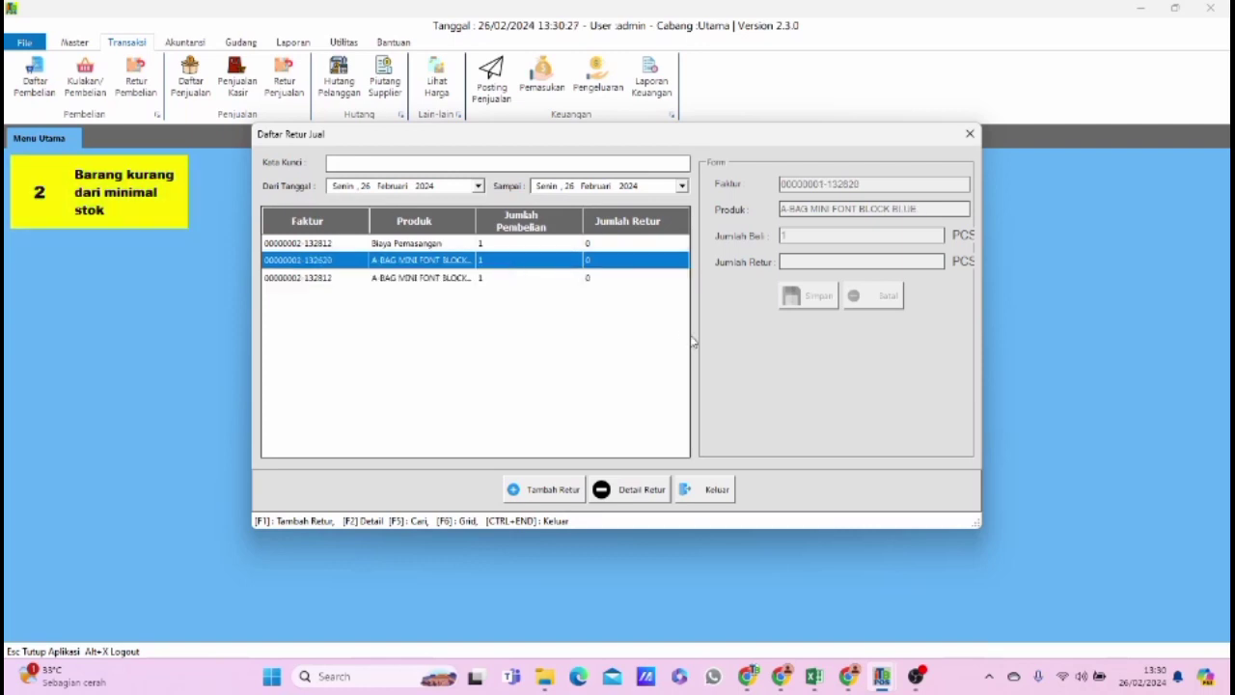
click(567, 490)
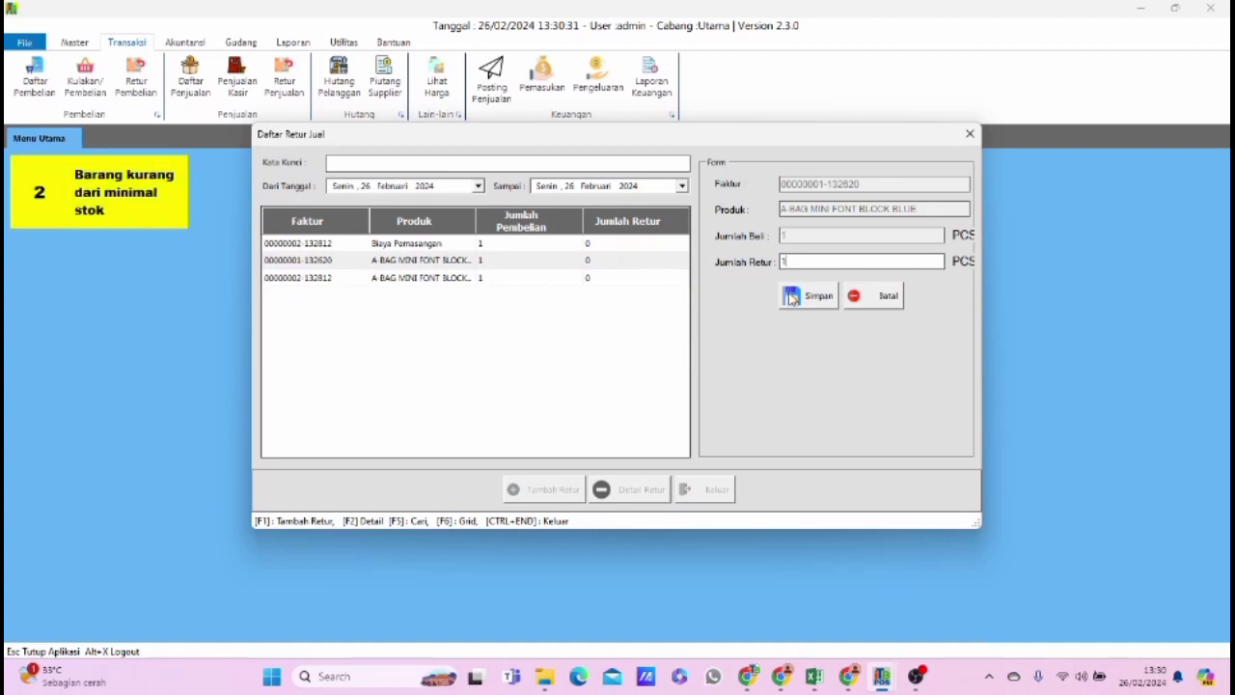
click(800, 299)
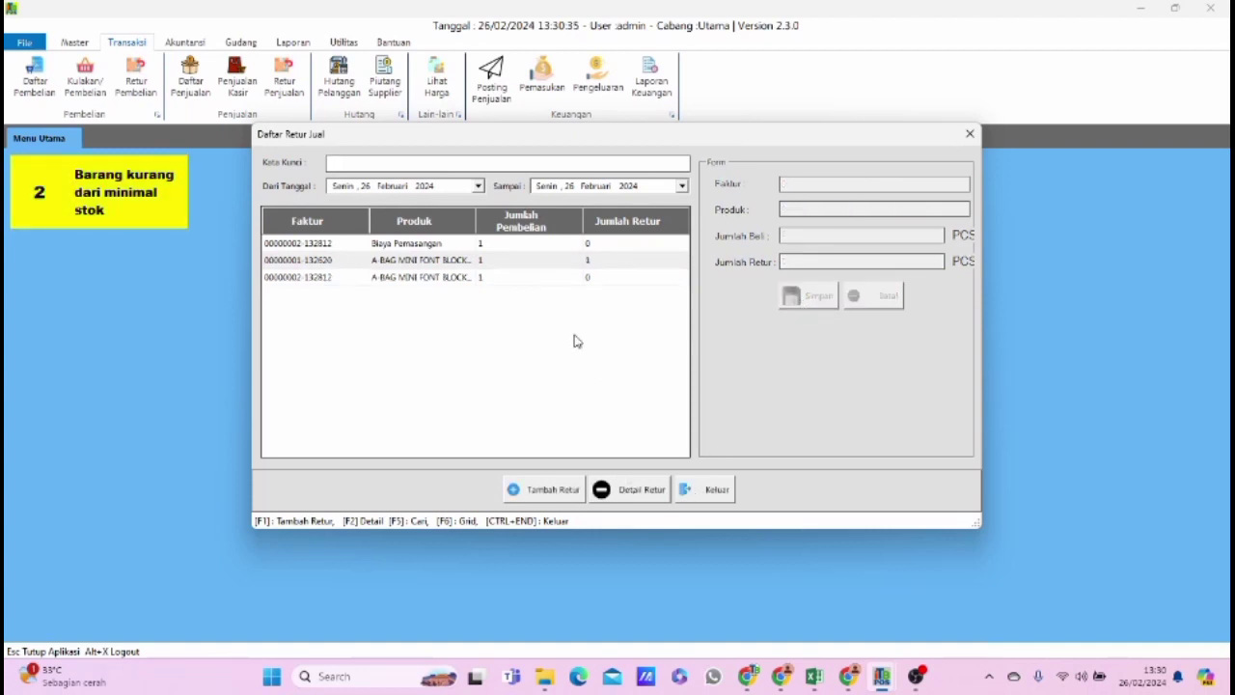
Review the return details of the A-BAG MINI FONT BLOCK BLUE sale, and close the details and the return list.
click(521, 262)
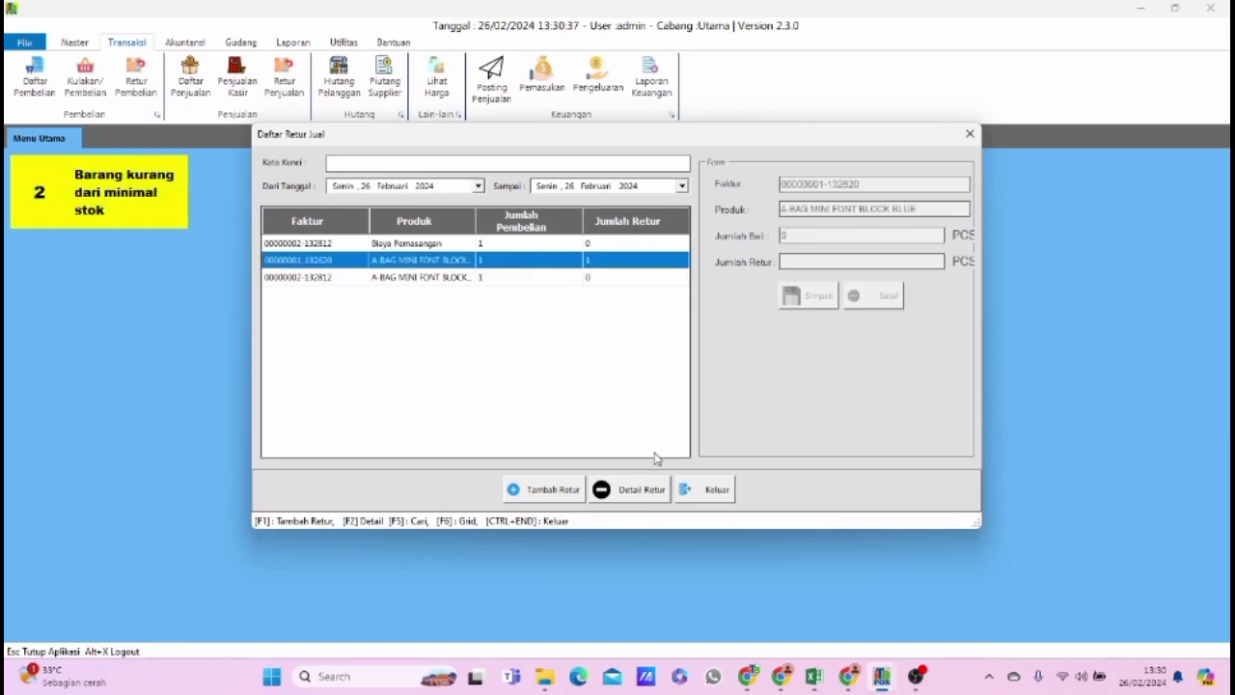
click(645, 493)
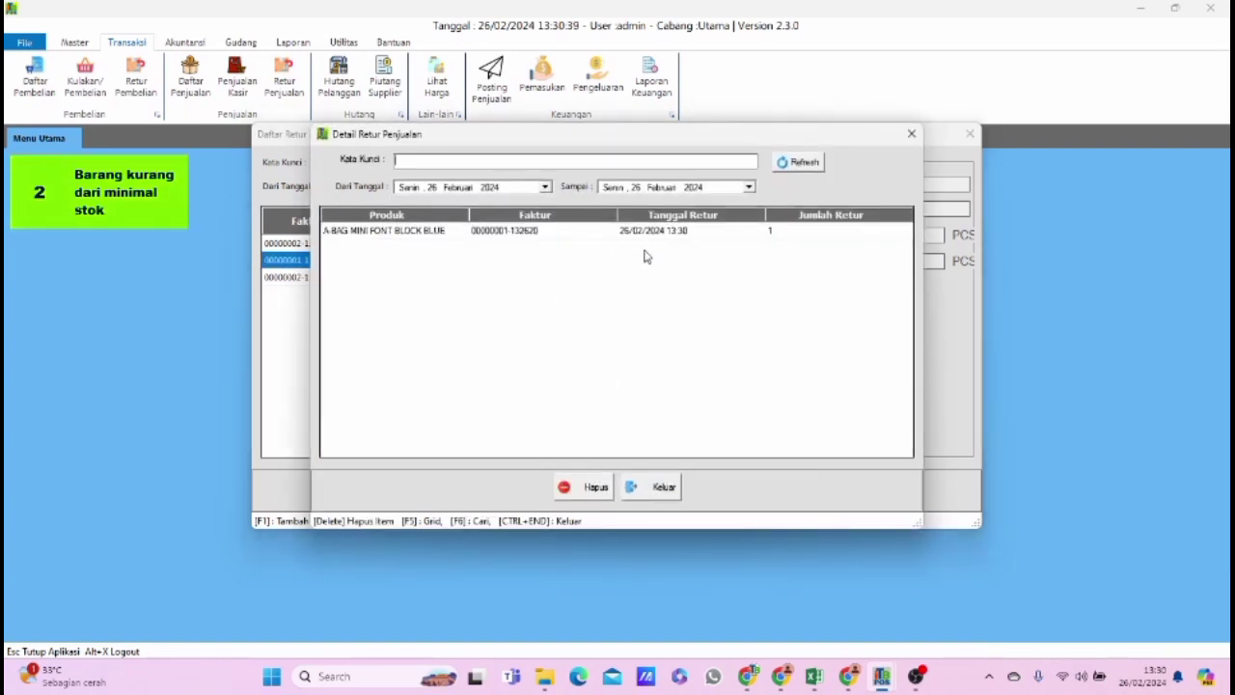
click(671, 490)
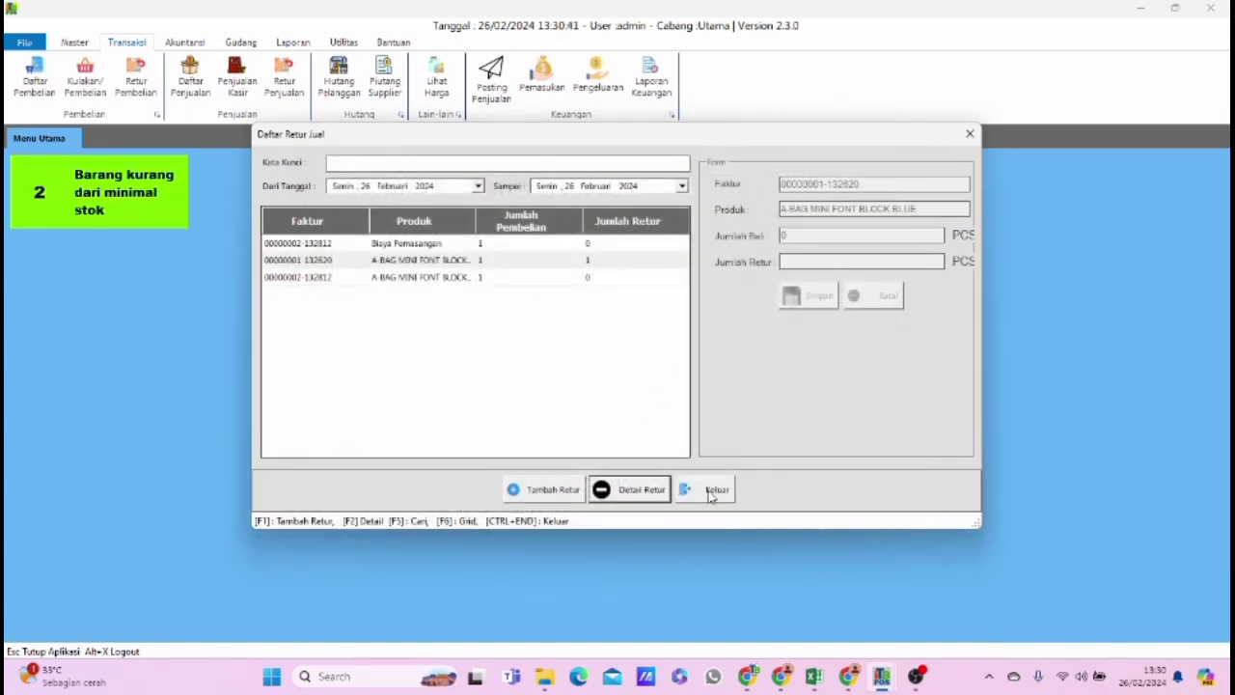
click(711, 489)
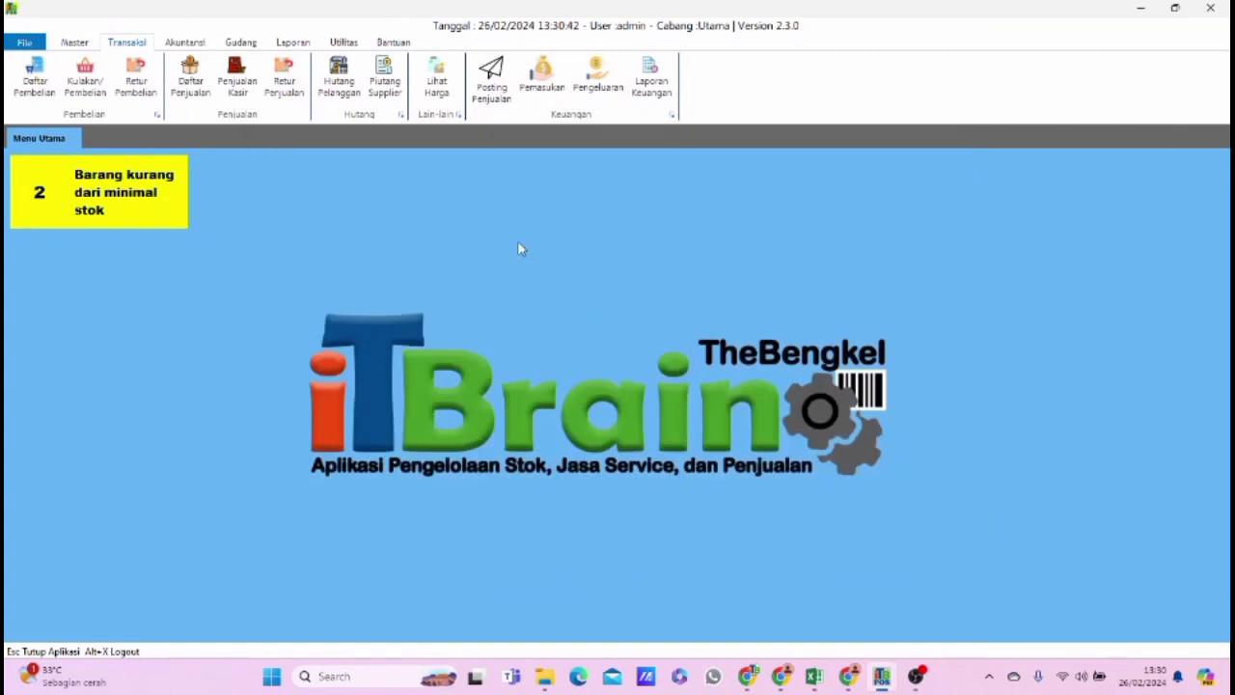
Check the stock of A-BAG MINI FONT BLOCK GREEN and BLUE in the product list, and close the list.
click(76, 42)
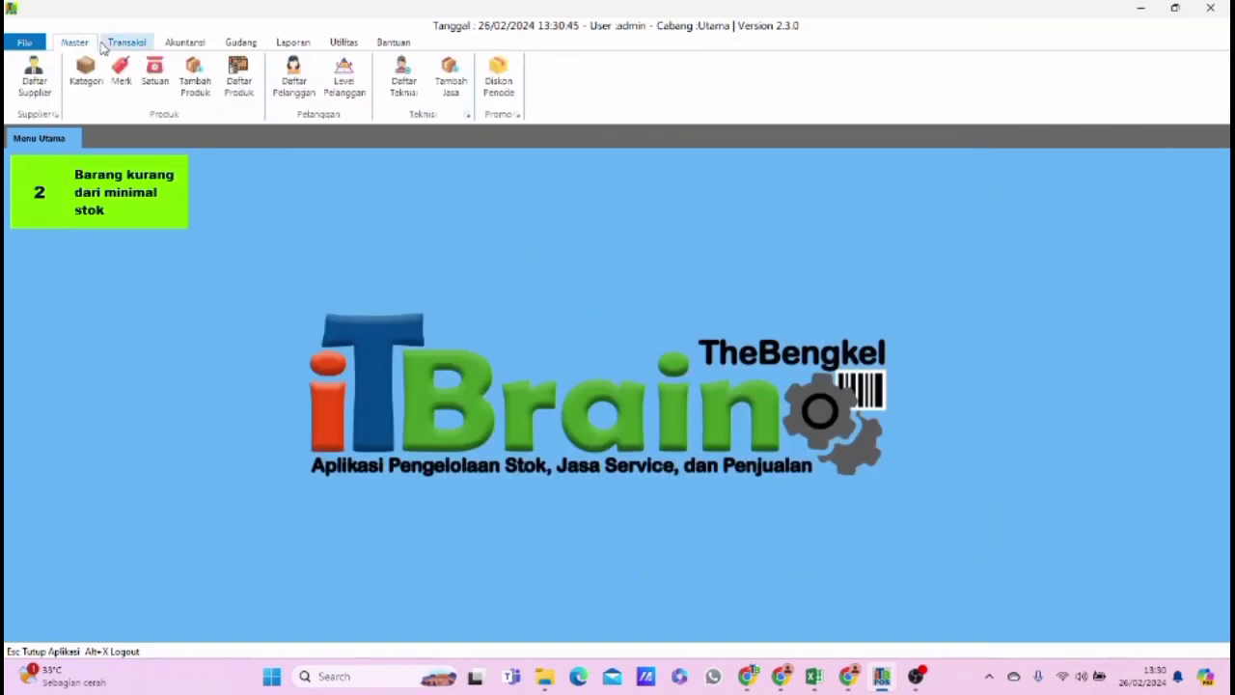
click(238, 85)
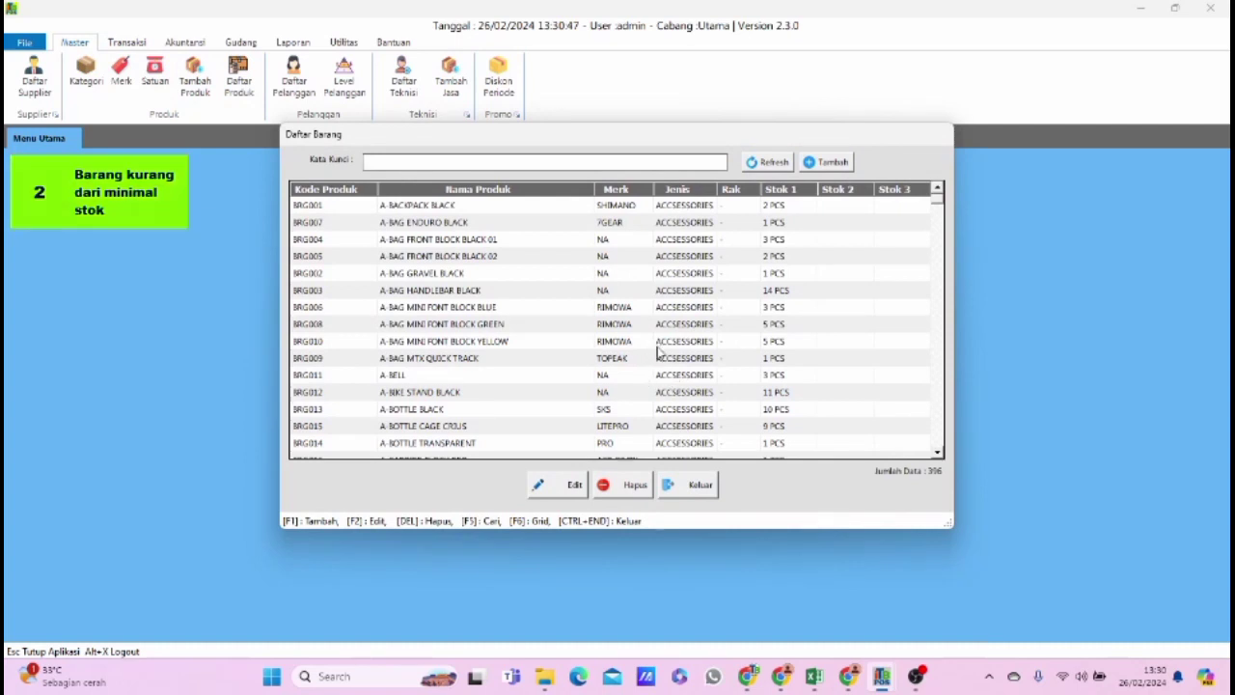
click(707, 326)
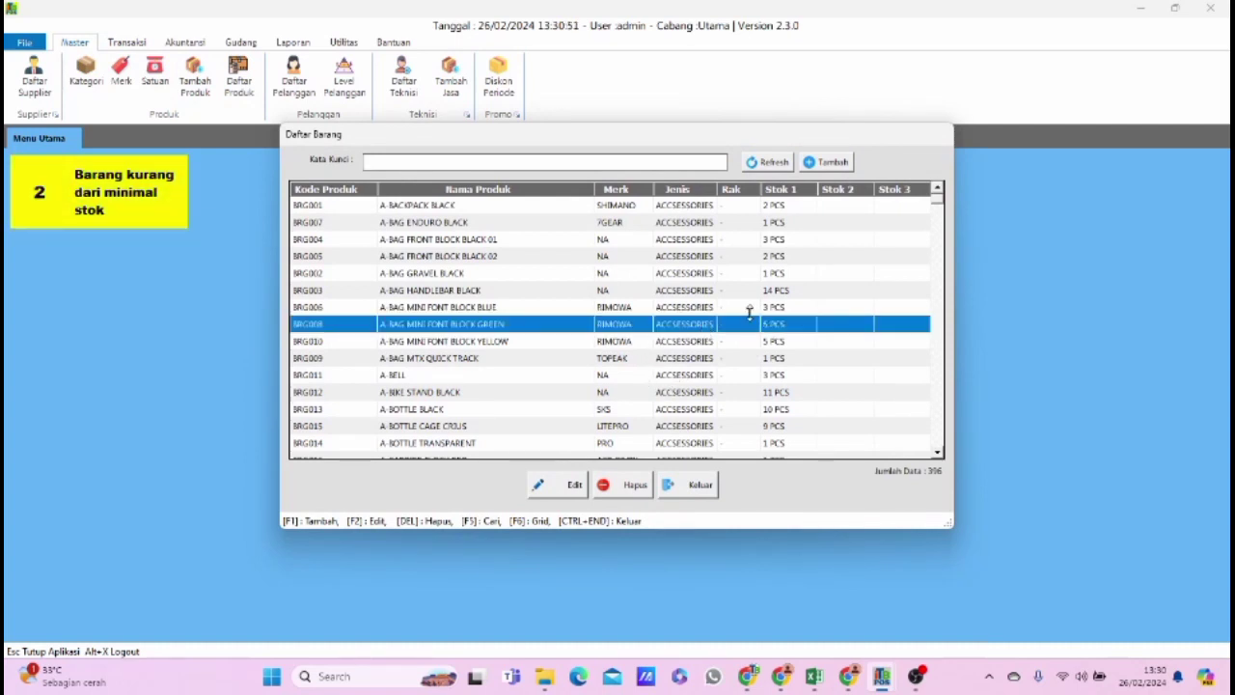
click(749, 309)
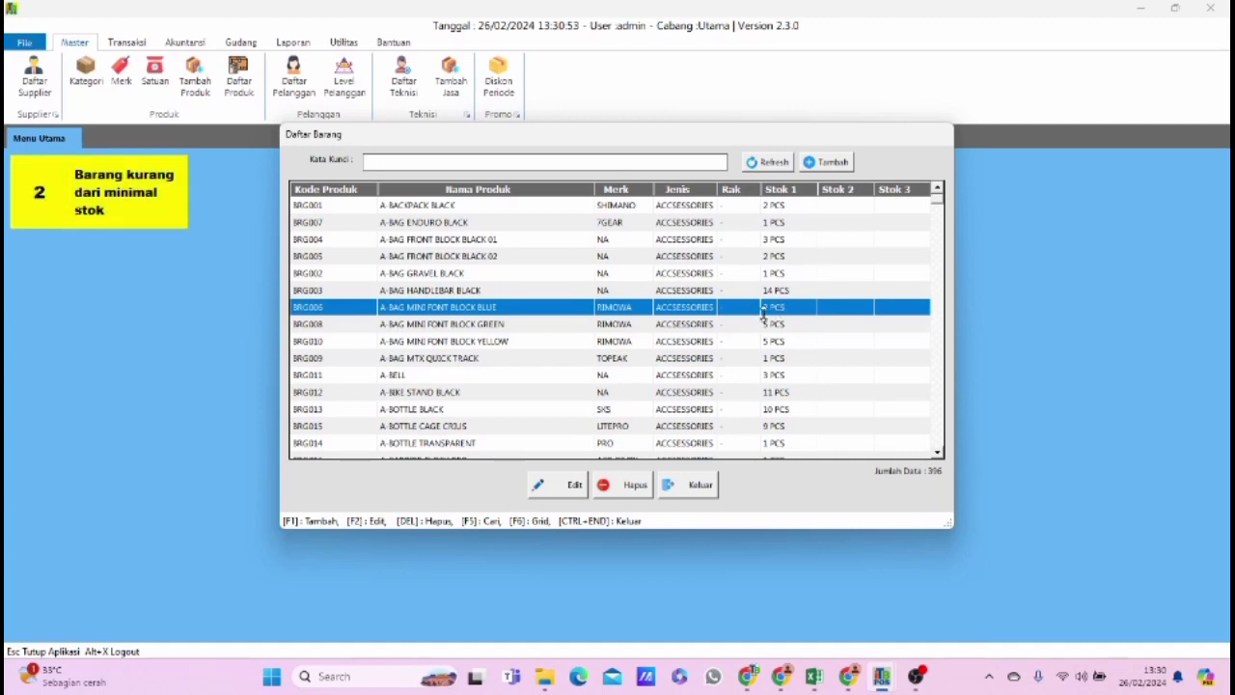
click(707, 488)
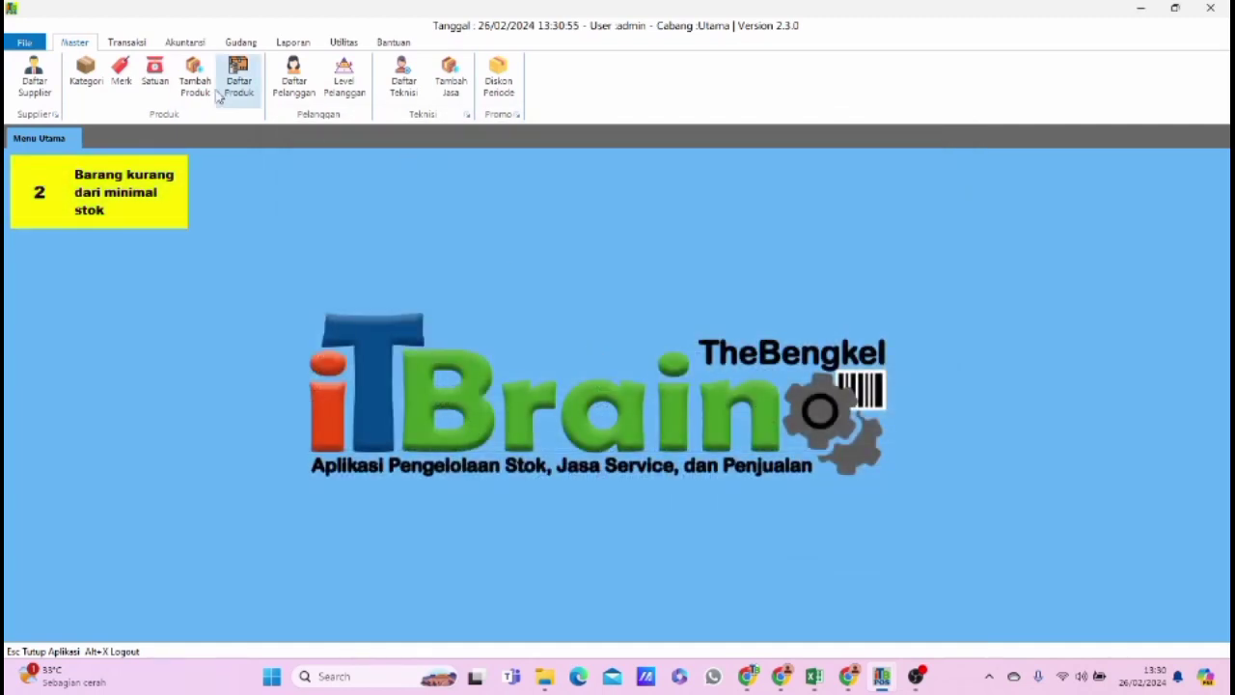
View the customer debt list for today's date, and close it.
click(126, 42)
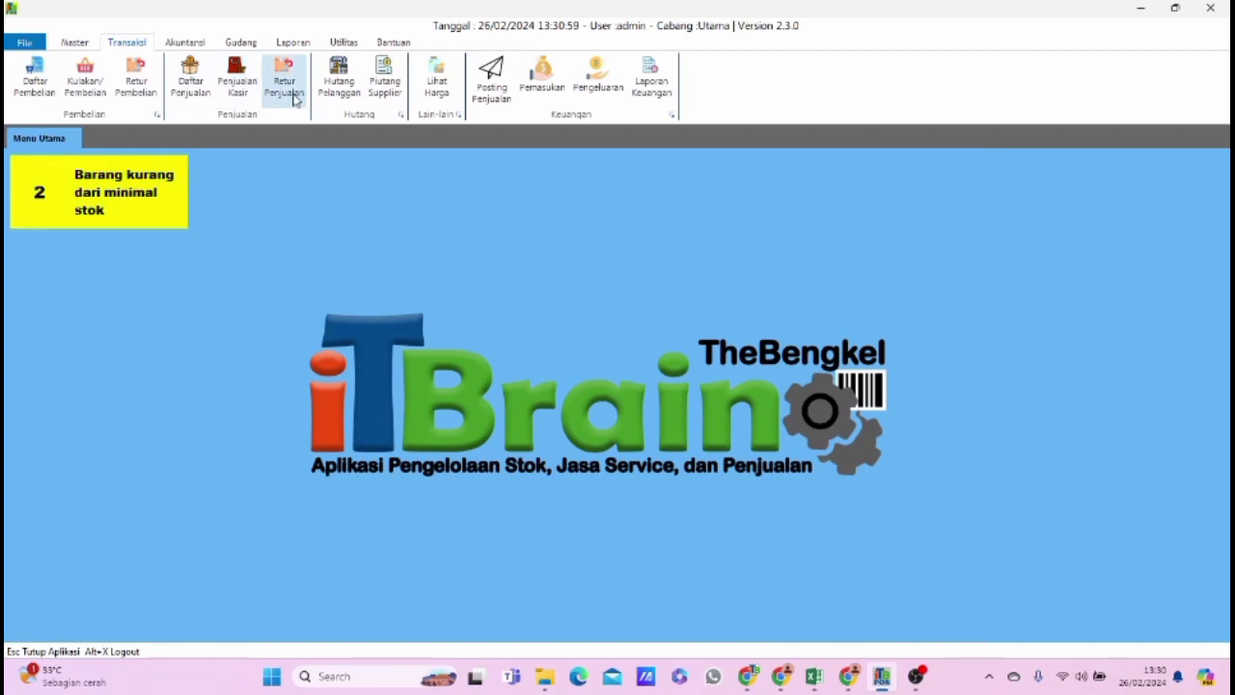
click(339, 87)
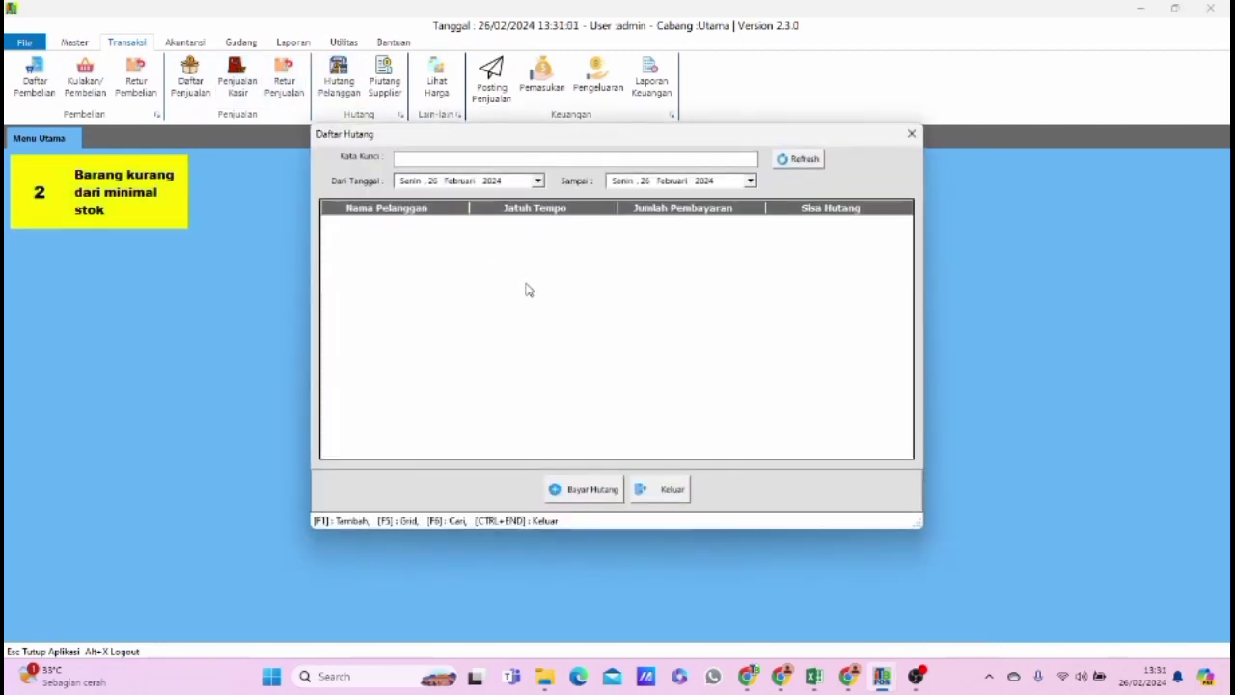
click(911, 133)
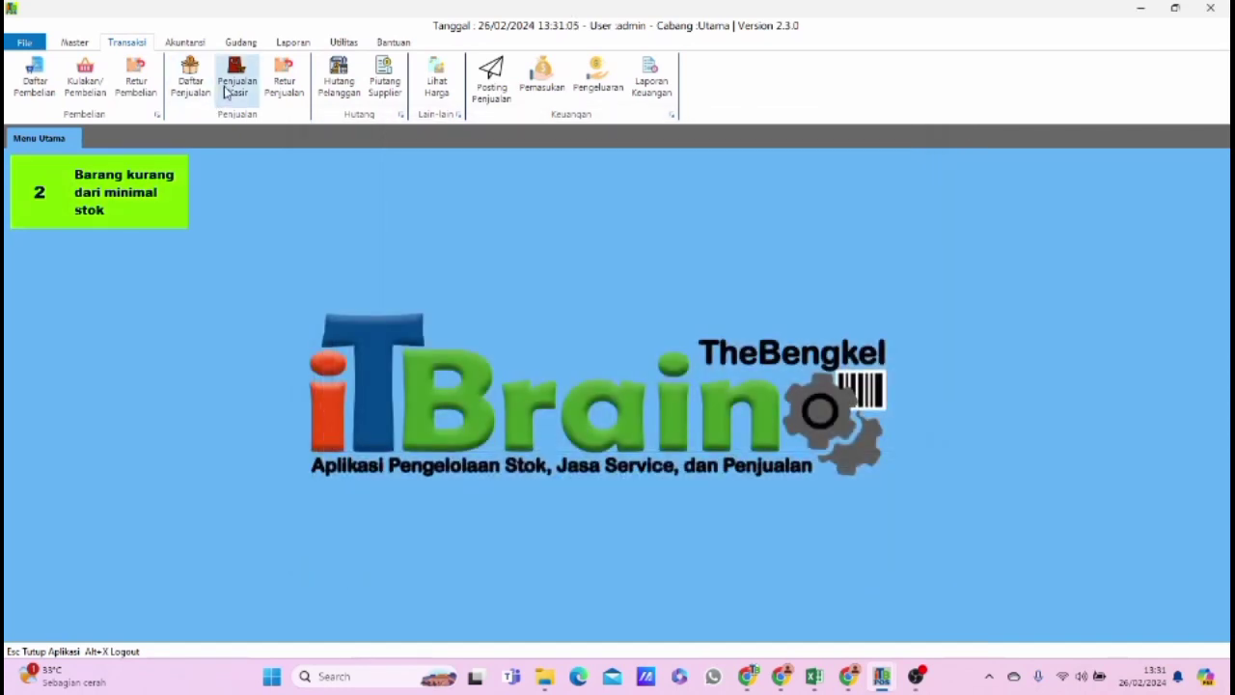
Start a new cashier sale and choose the customer listed directly below Umum.
click(228, 89)
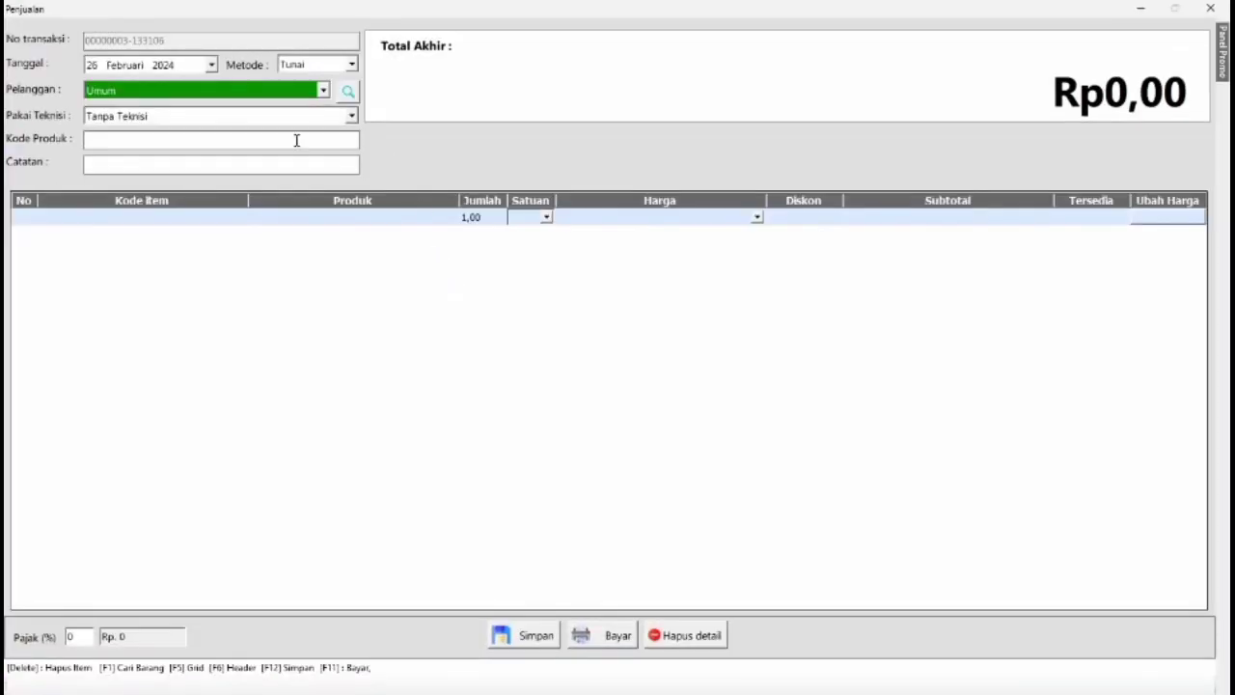
click(280, 91)
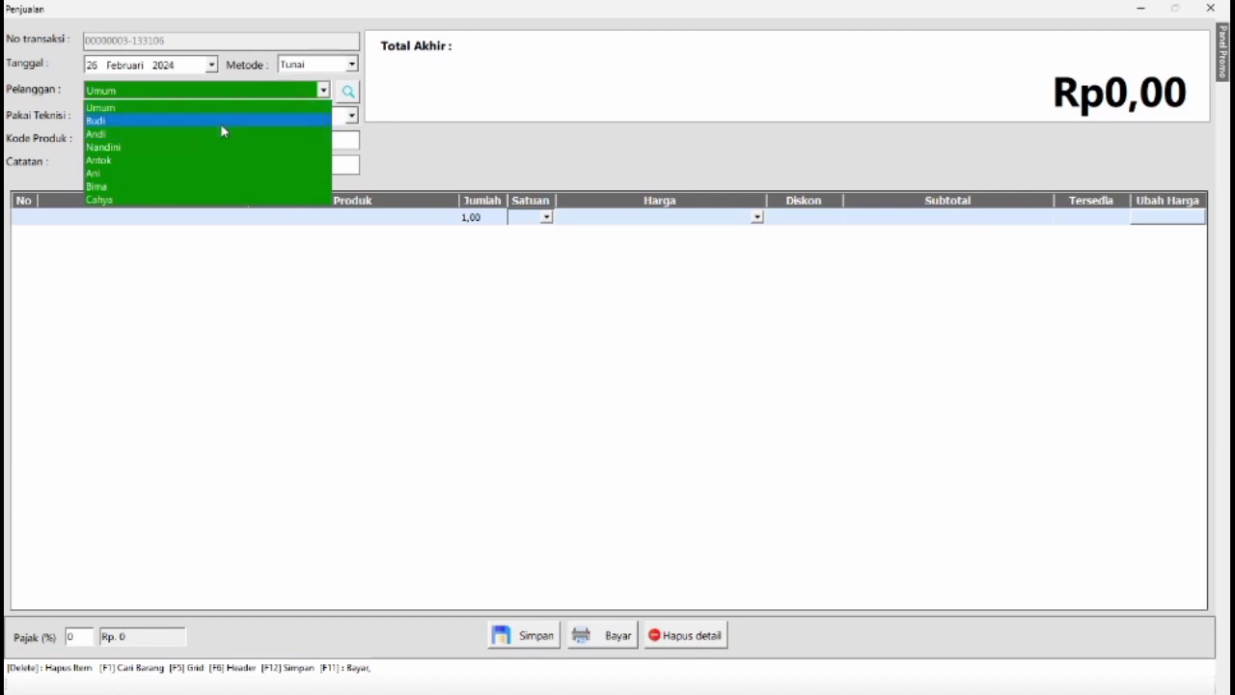
click(220, 123)
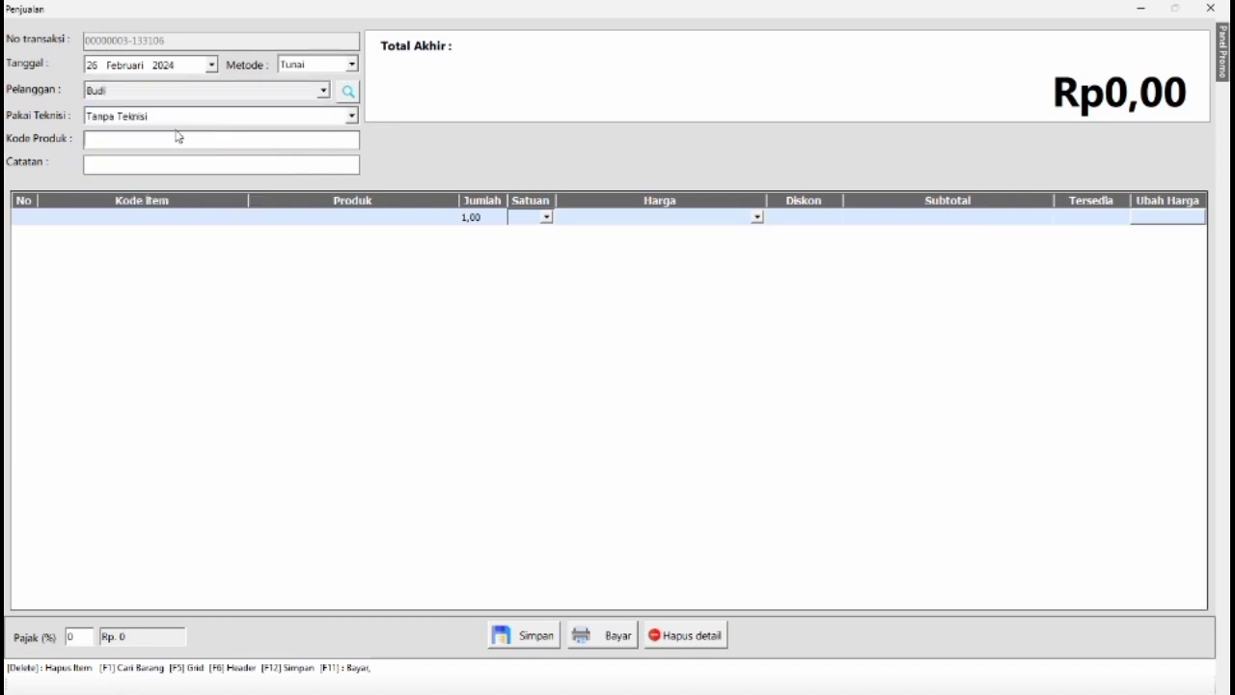
Add A-BAG HANDLEBAR BLACK (BRG003) to the sale with a quantity of 2 PCS.
key(F1)
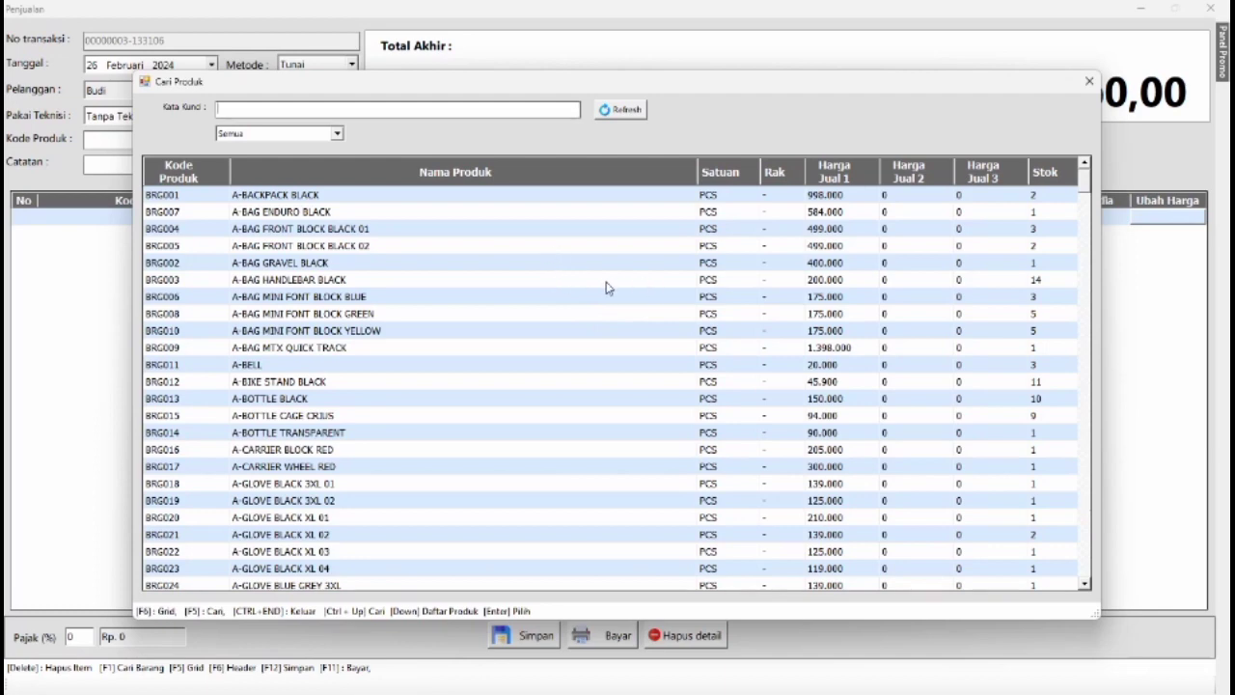
double_click(607, 280)
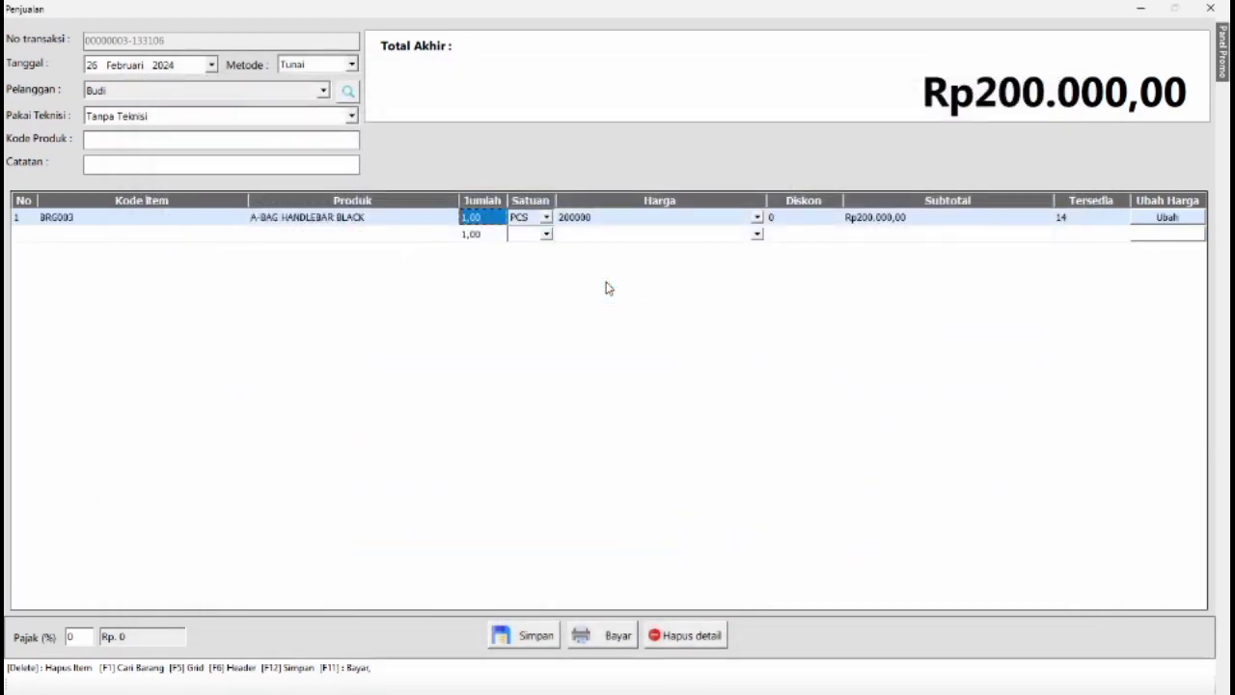
text(2)
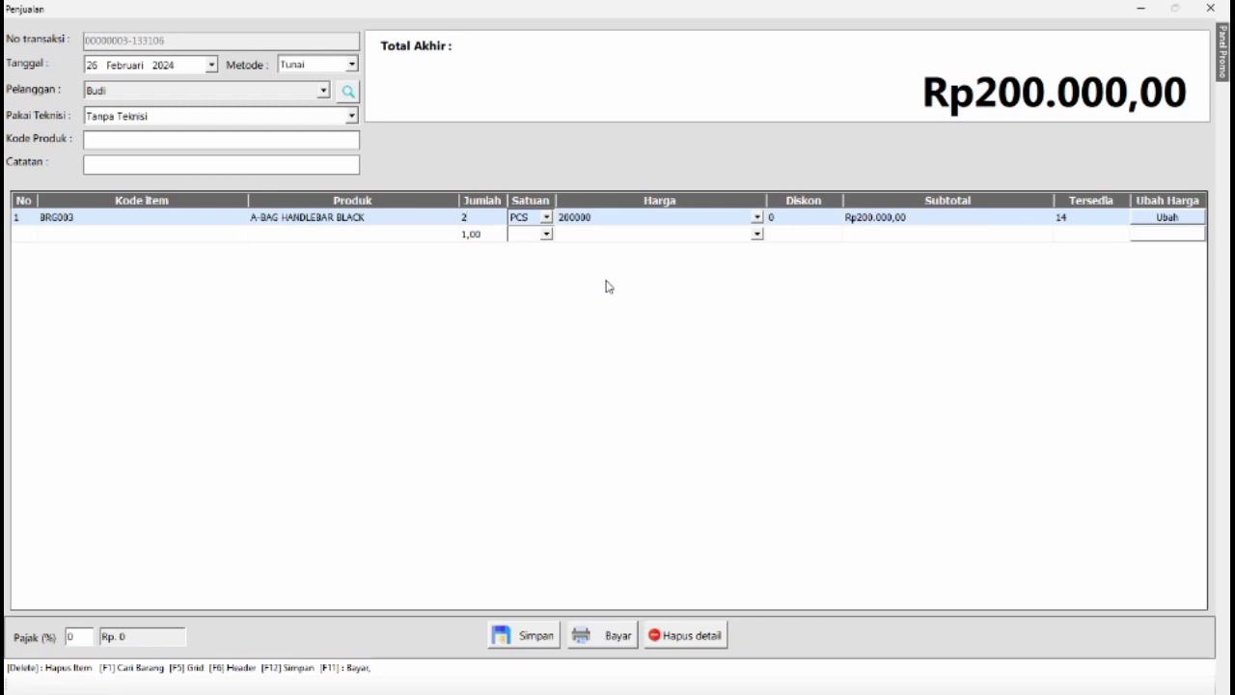
key(Return)
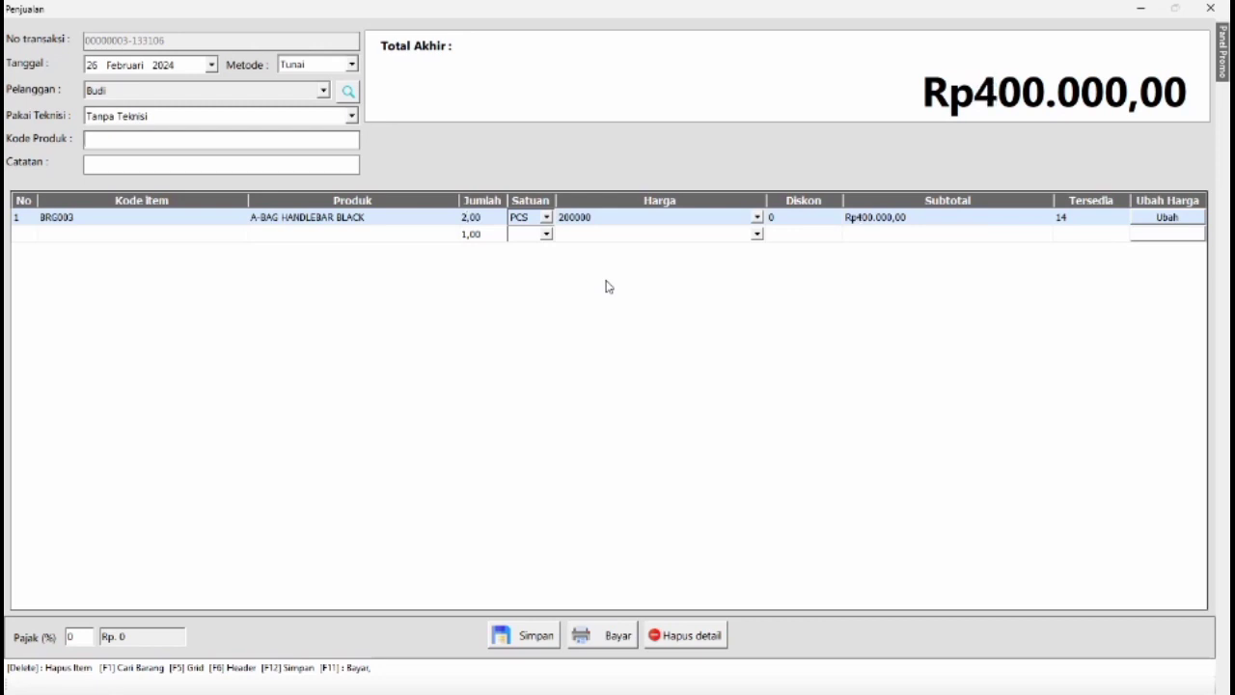
Set the sale's payment method to Hutang and its payment due date to 26 March 2024.
click(295, 67)
click(313, 92)
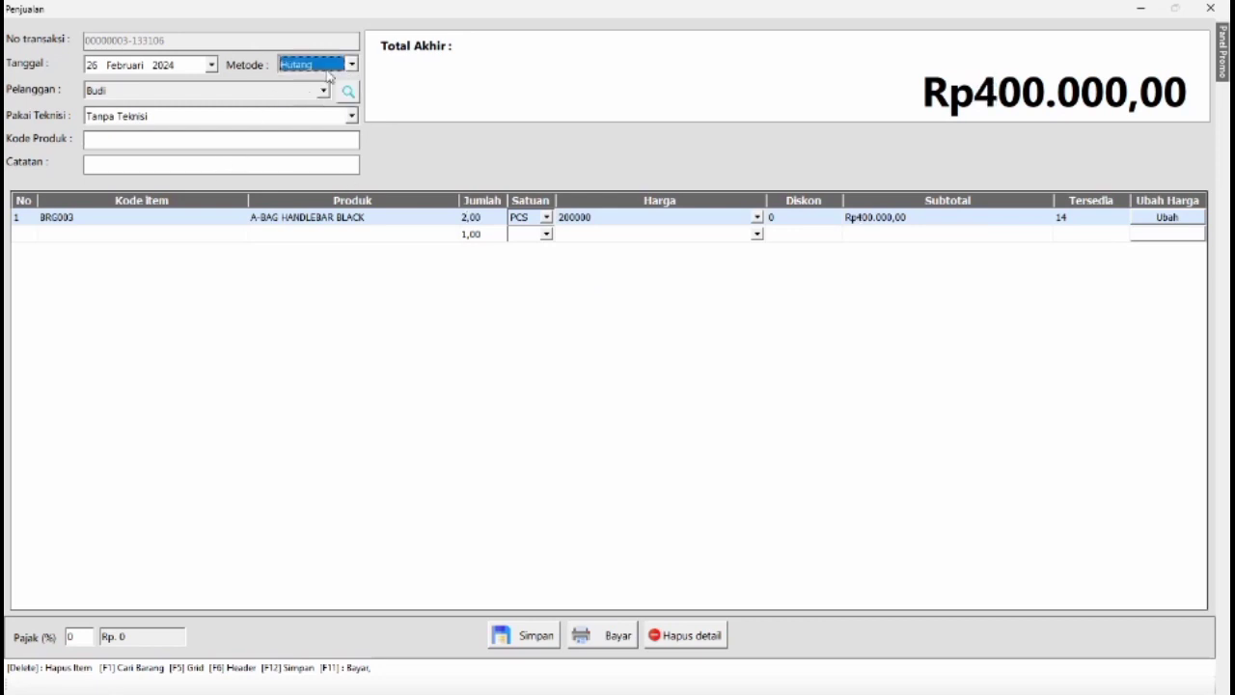
click(614, 637)
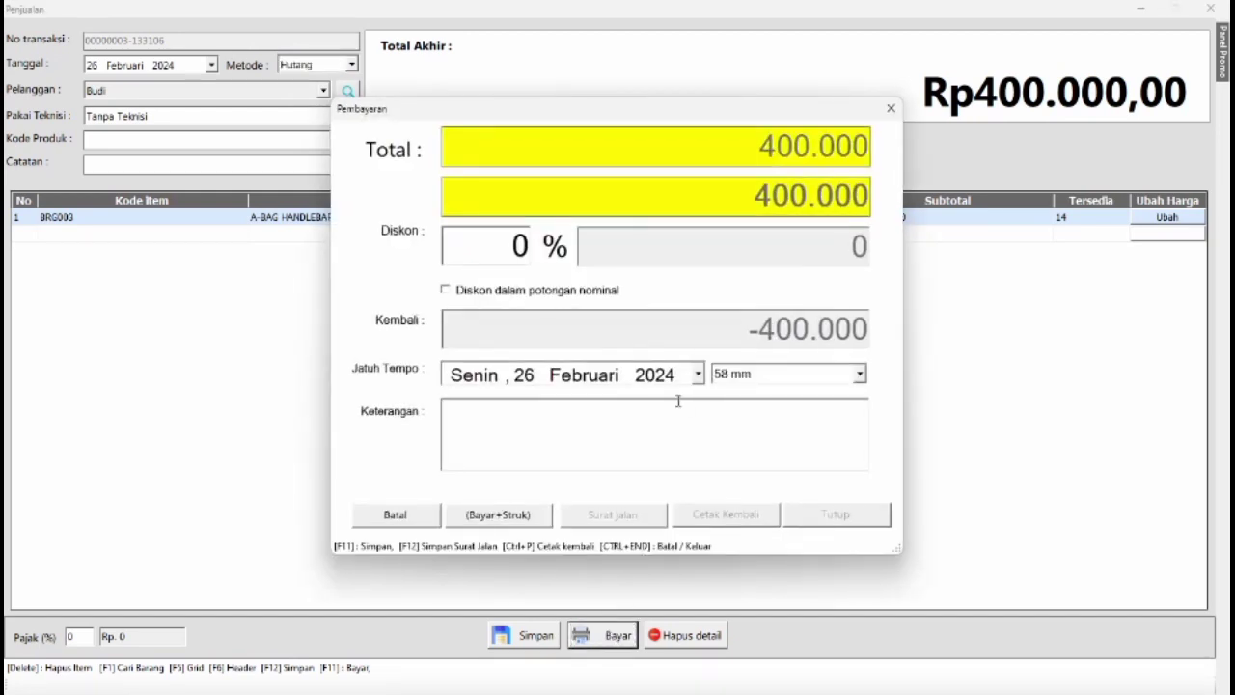
click(697, 376)
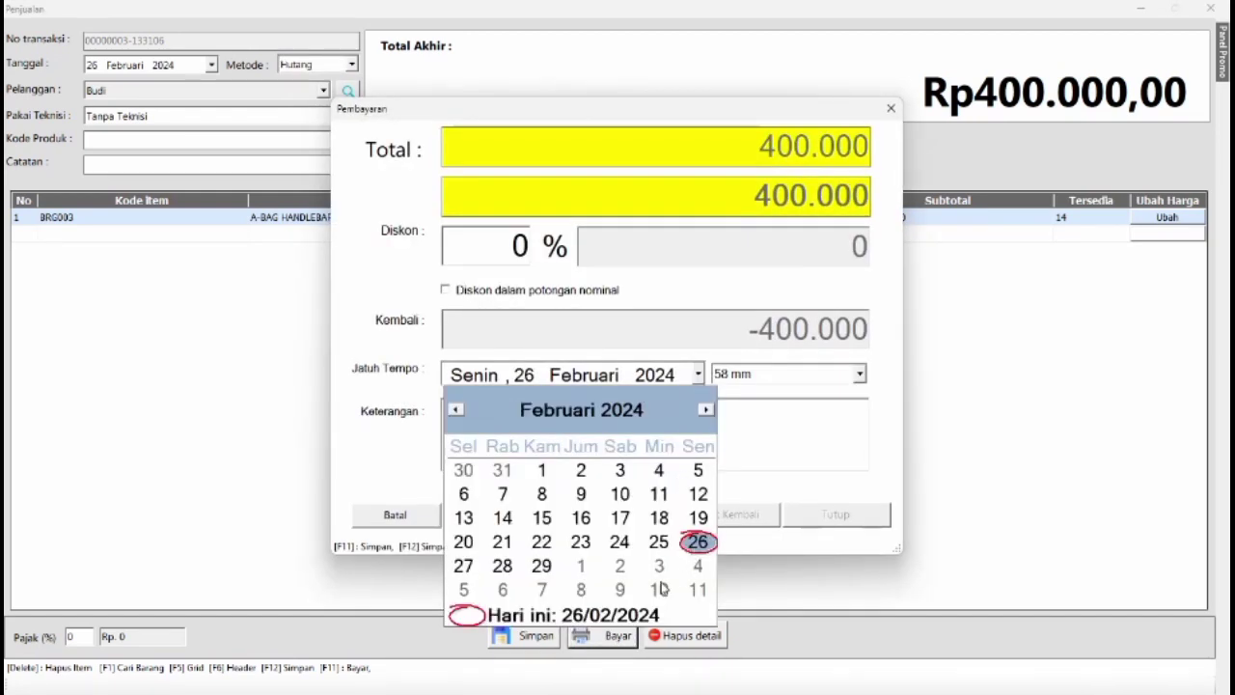
click(705, 410)
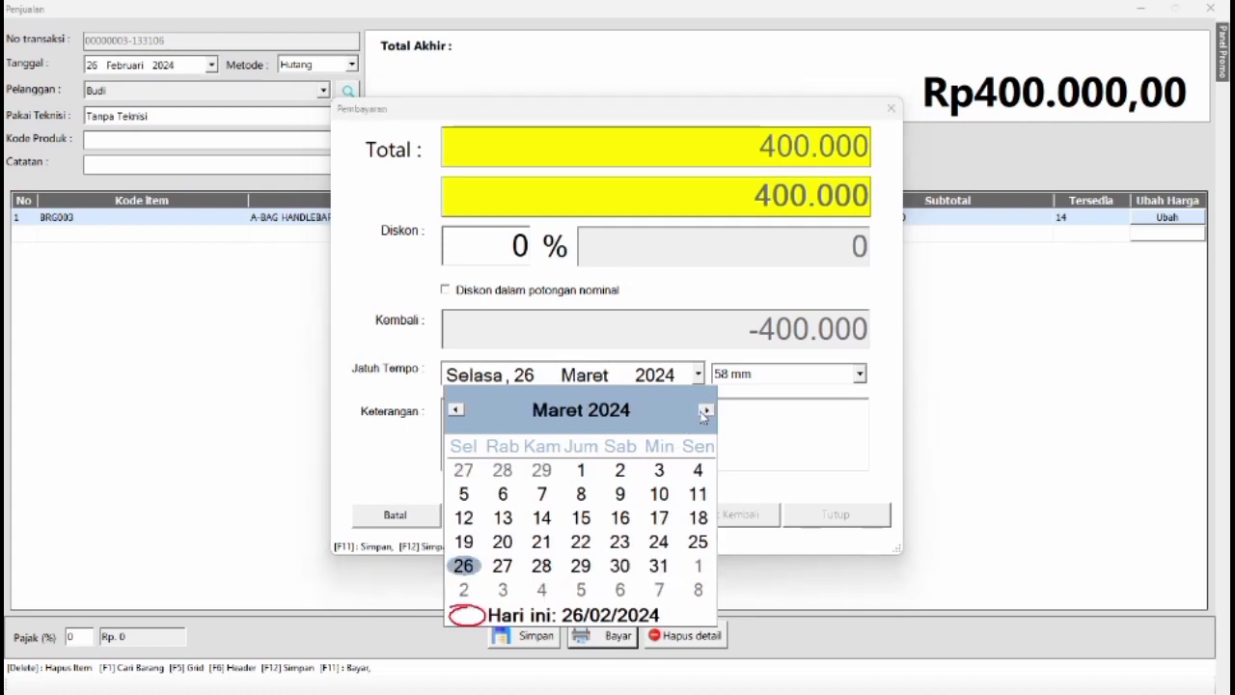
click(465, 566)
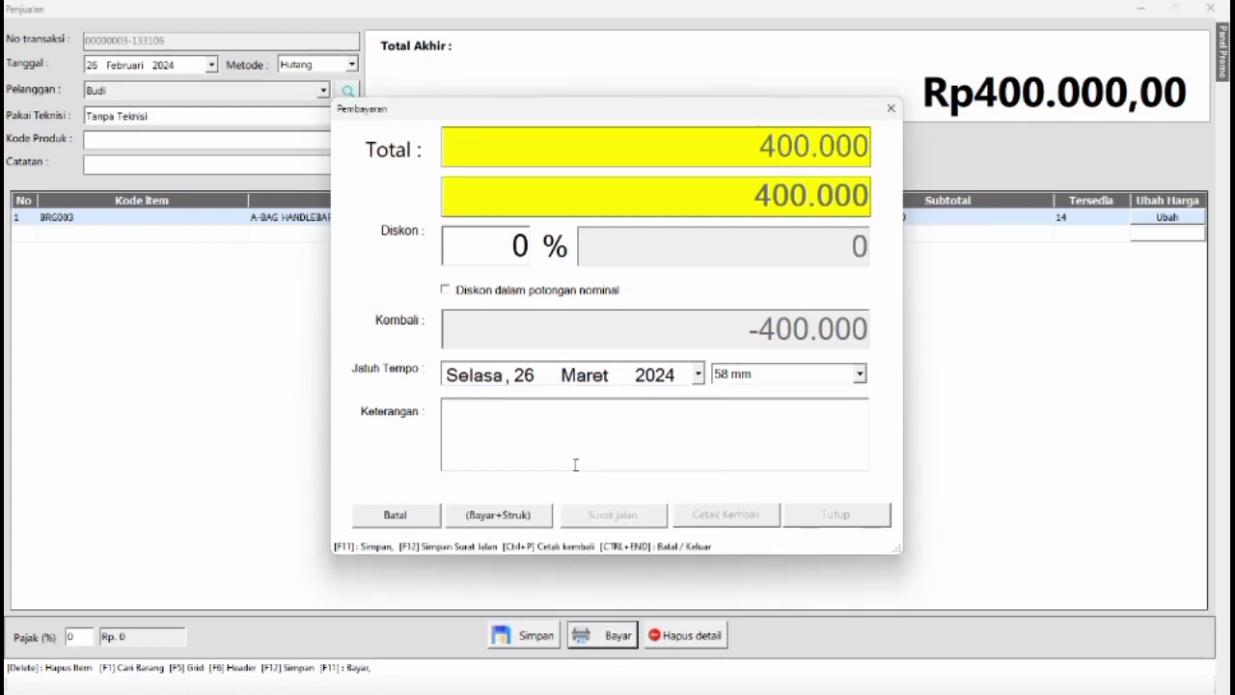
Save the credit sale with its receipt, and open the invoice preview for reprinting.
click(498, 515)
click(652, 392)
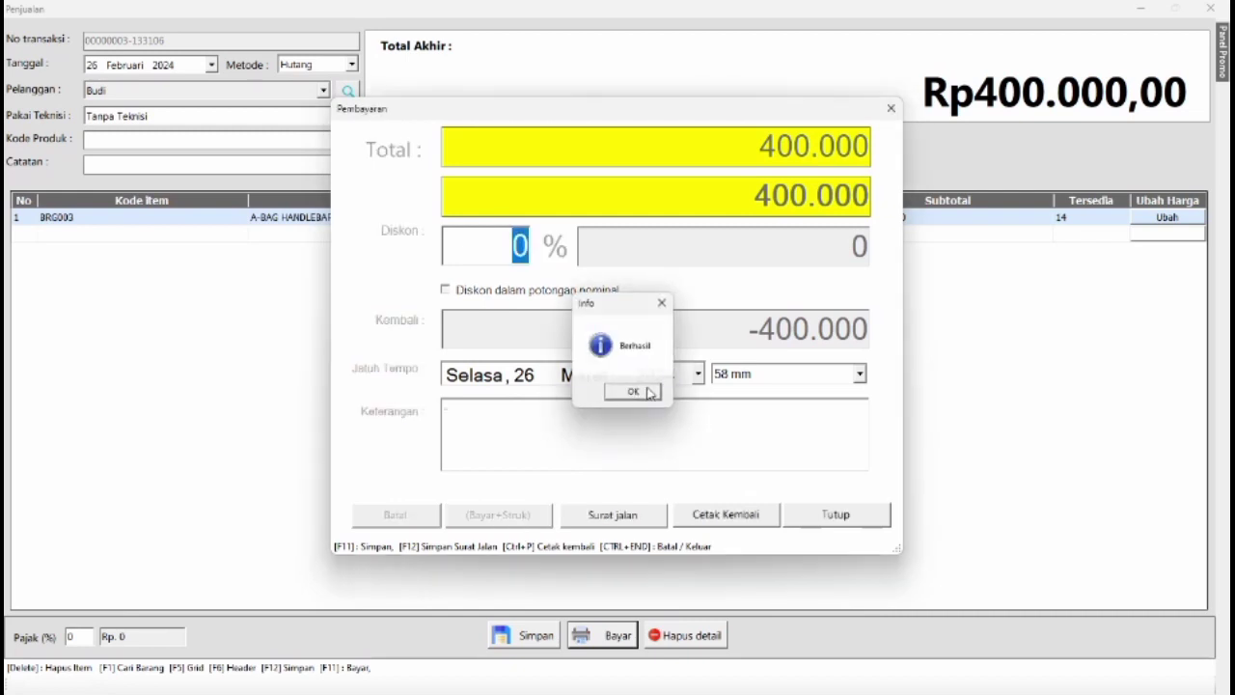
click(688, 392)
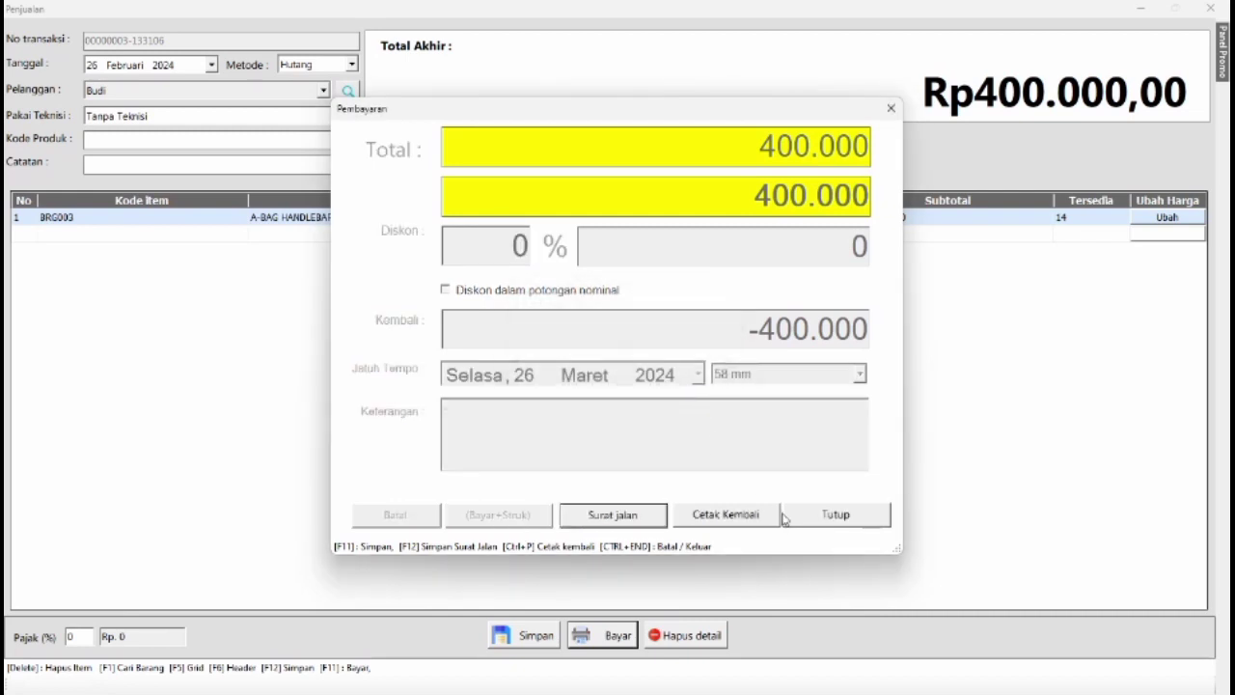
click(726, 514)
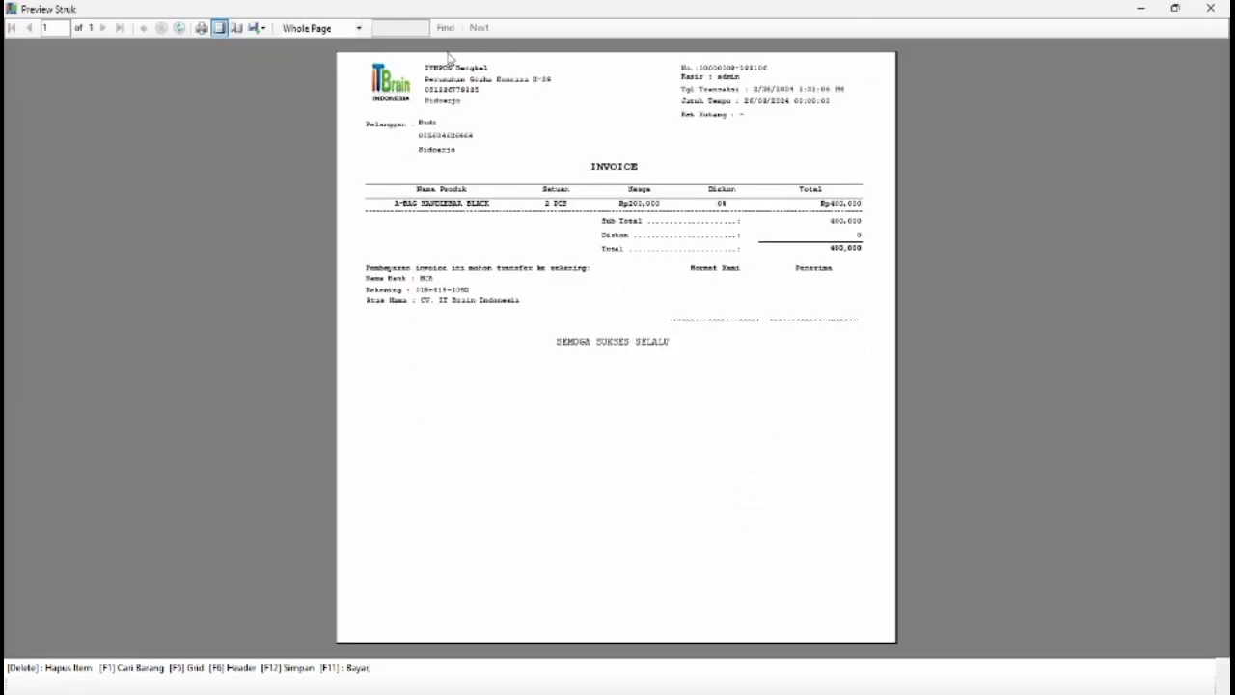
Examine the credit sale invoice at 150% zoom, then close its preview, the payment window and the sales screen.
click(340, 34)
click(335, 100)
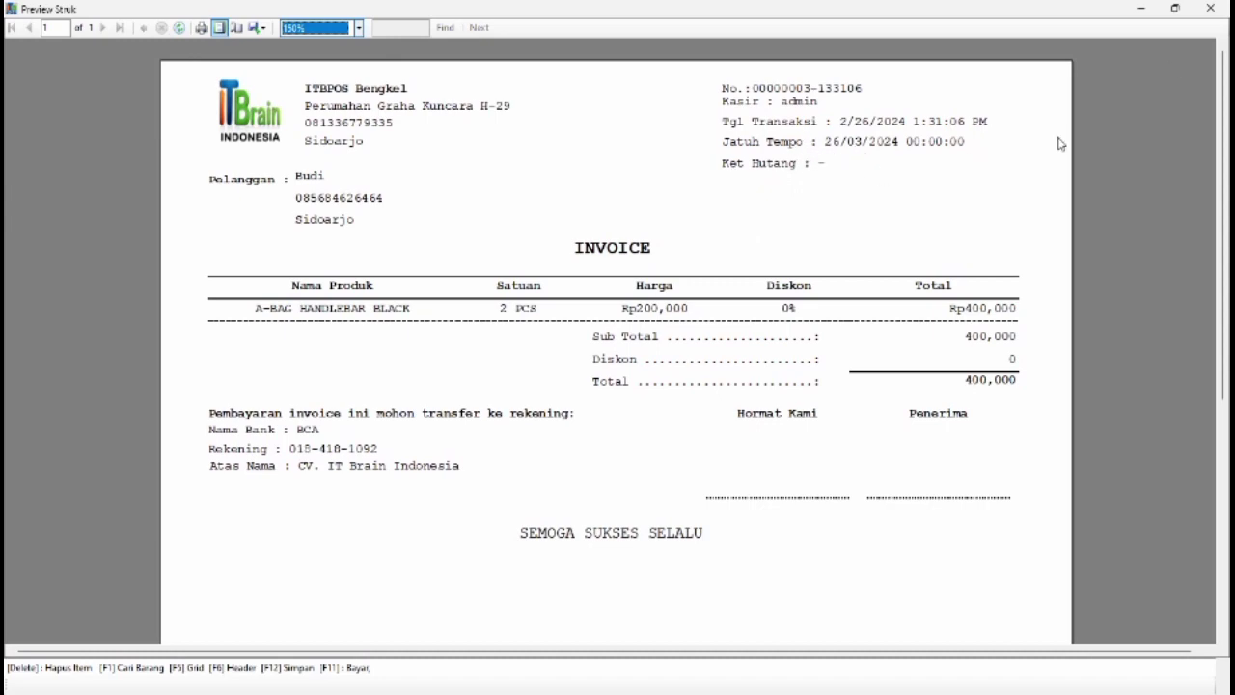
click(1221, 11)
click(892, 108)
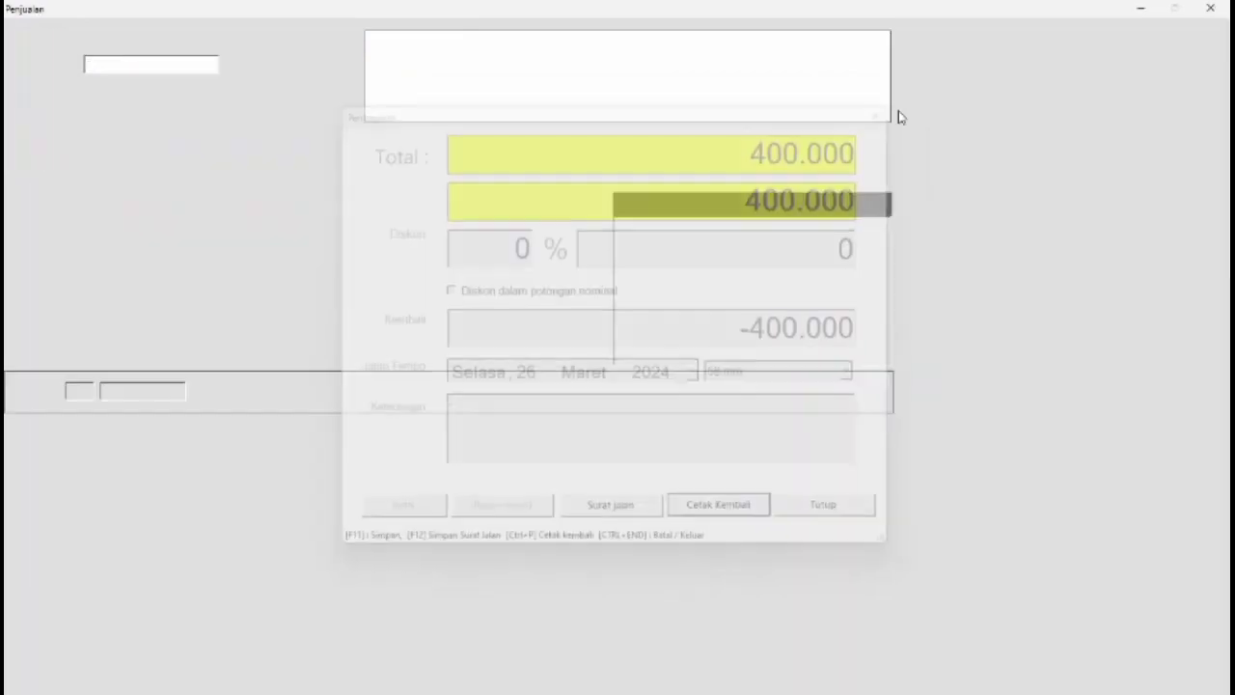
key(Escape)
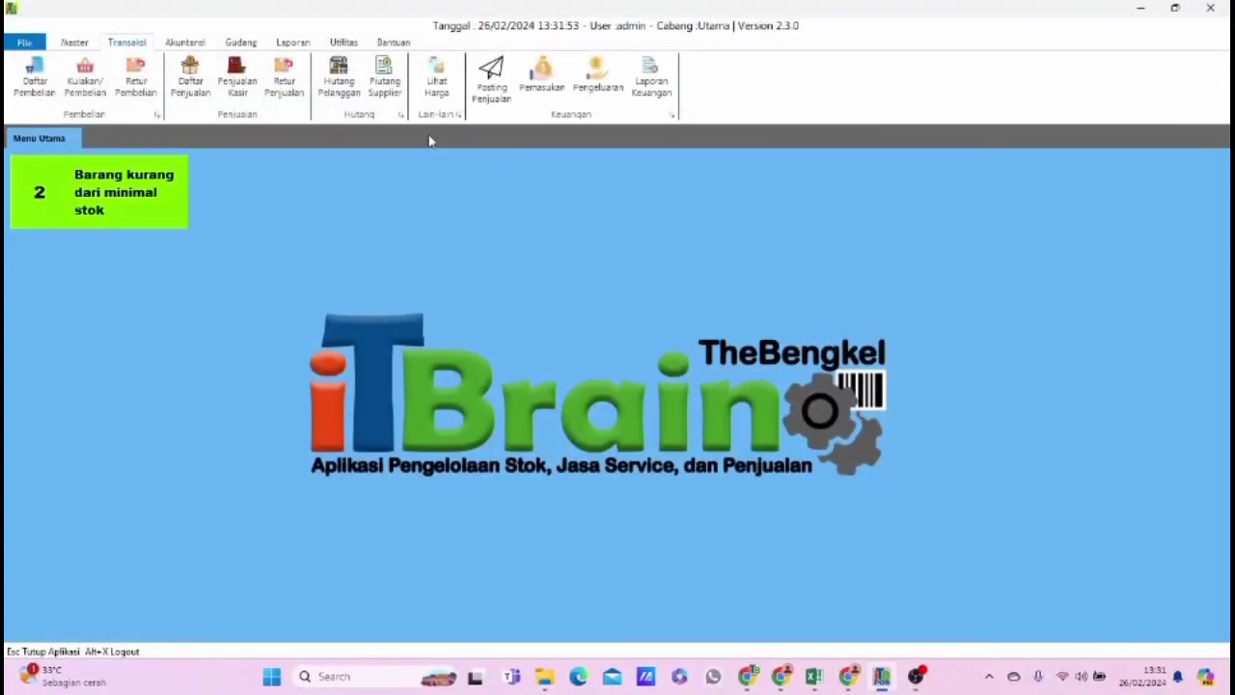
Open the customer debt list (Hutang Pelanggan) and set the end of its date range to 26 March 2024.
click(339, 85)
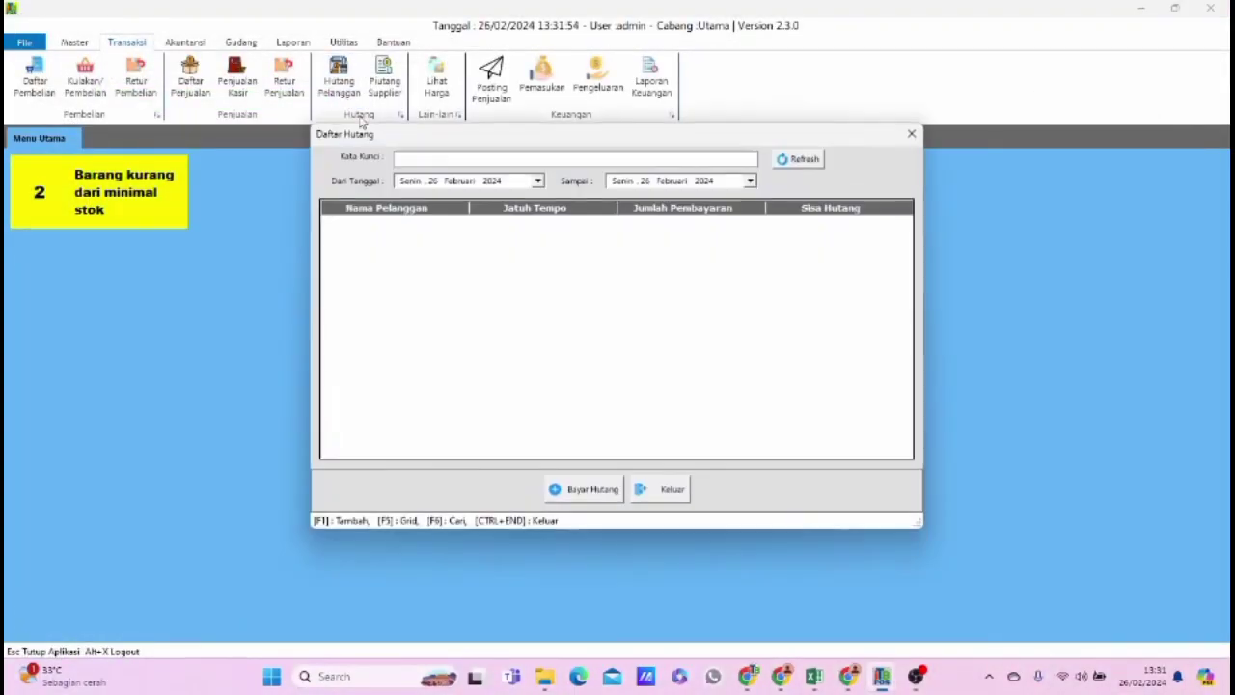
click(585, 492)
click(660, 390)
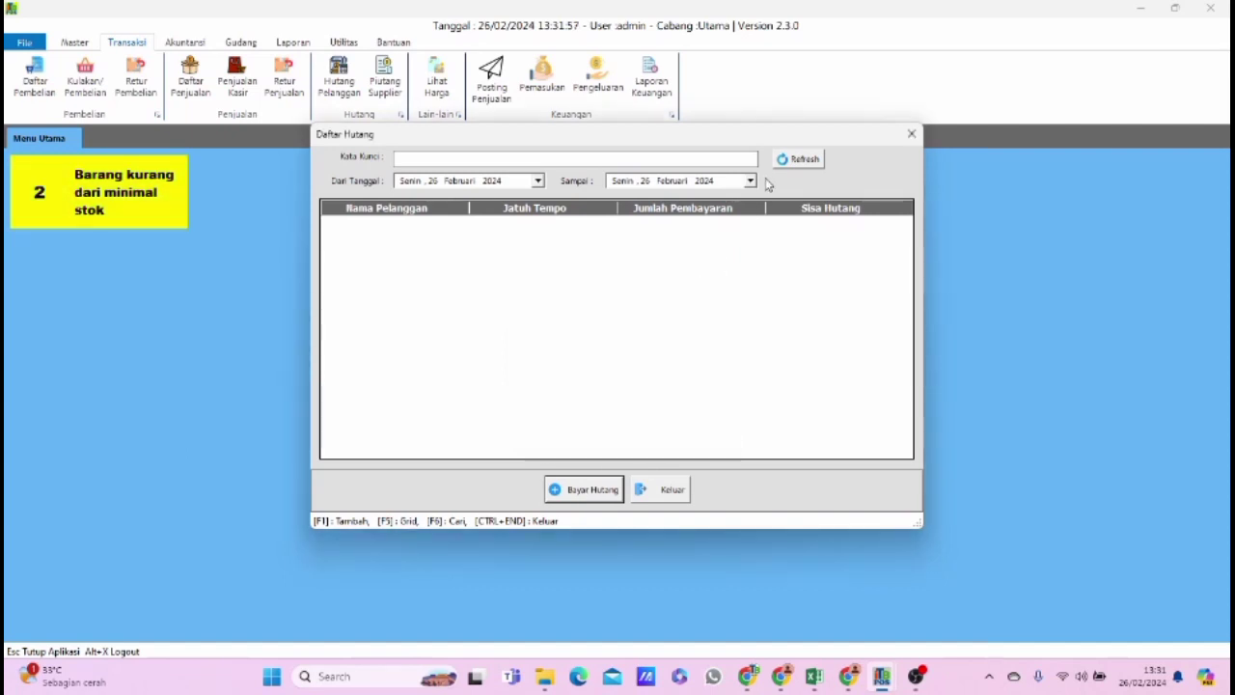
click(749, 180)
click(721, 204)
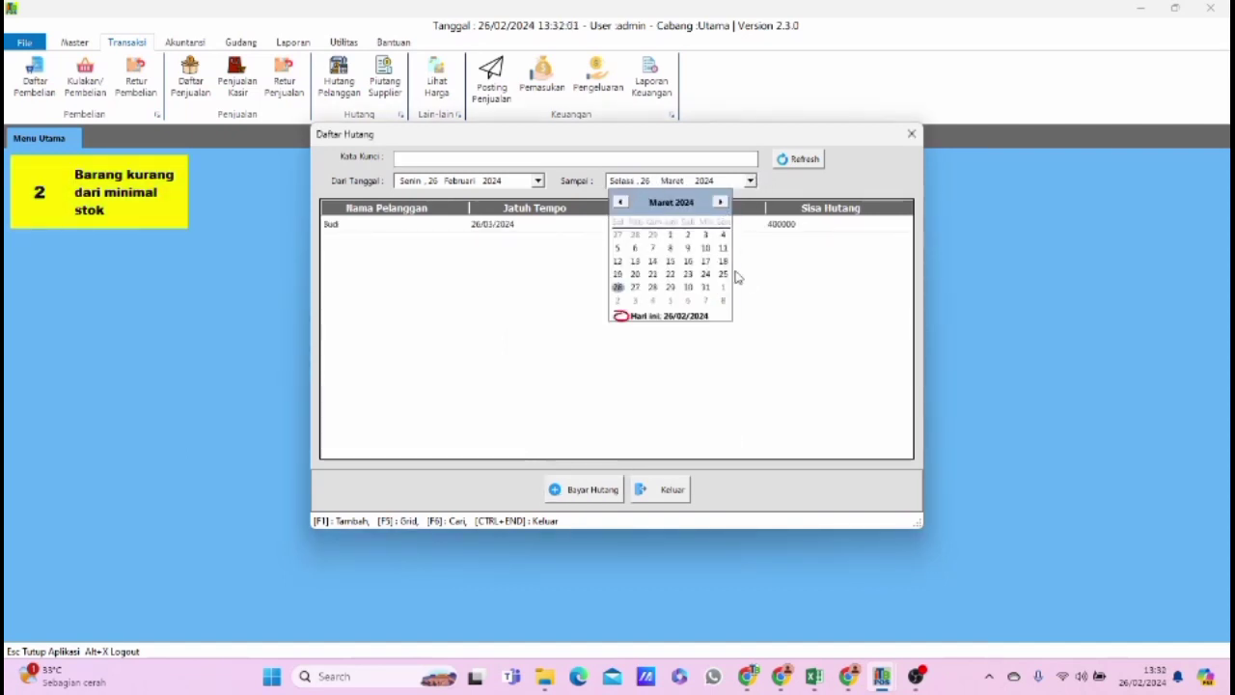
click(618, 288)
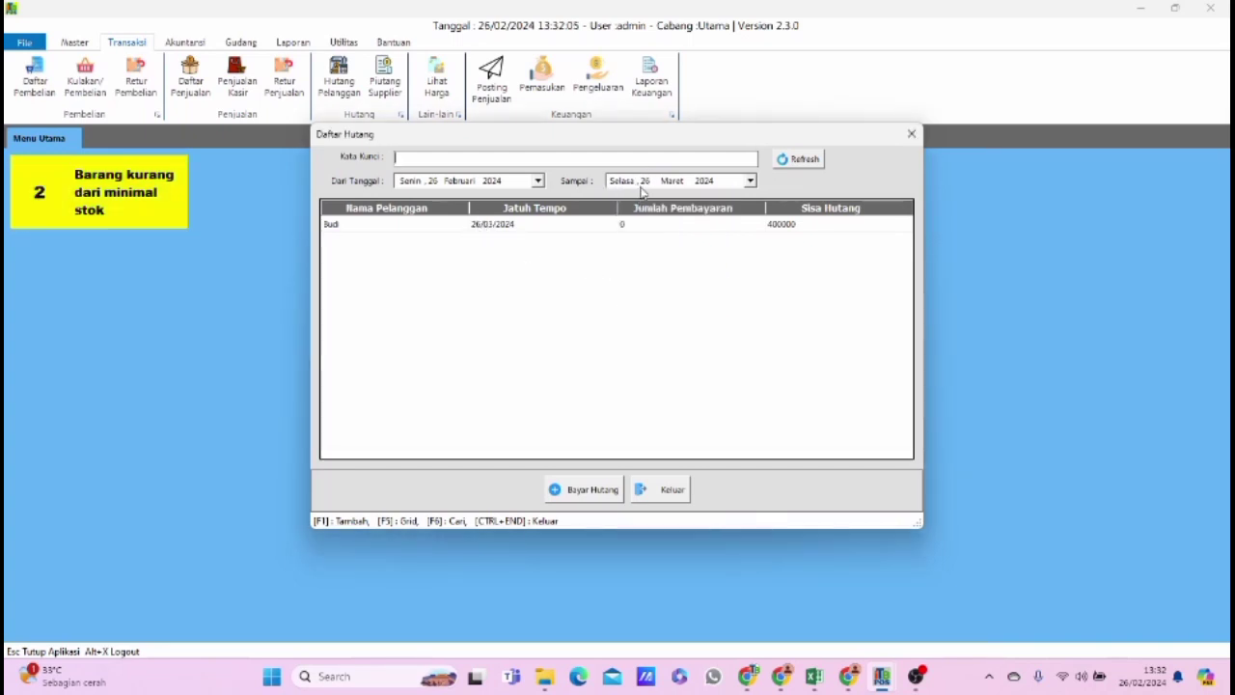
Record a Rp 100.000 payment on the customer's debt due 26/03/2024 and save it with its receipt preview.
click(662, 224)
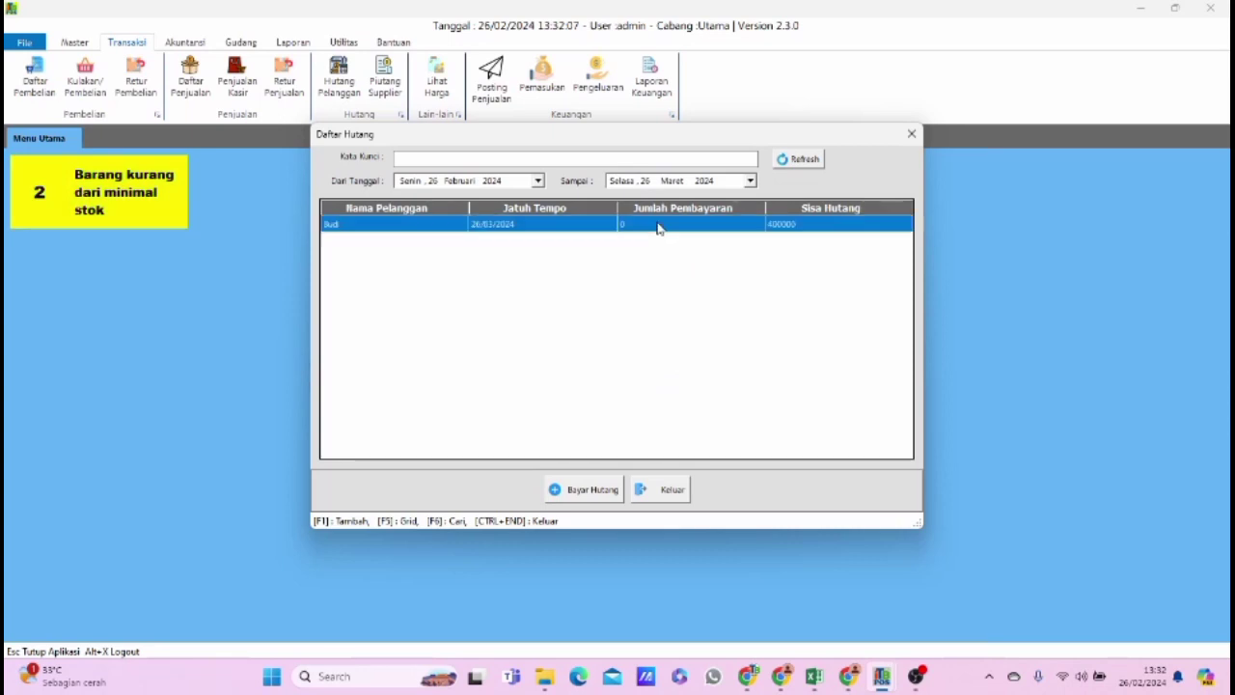
click(605, 489)
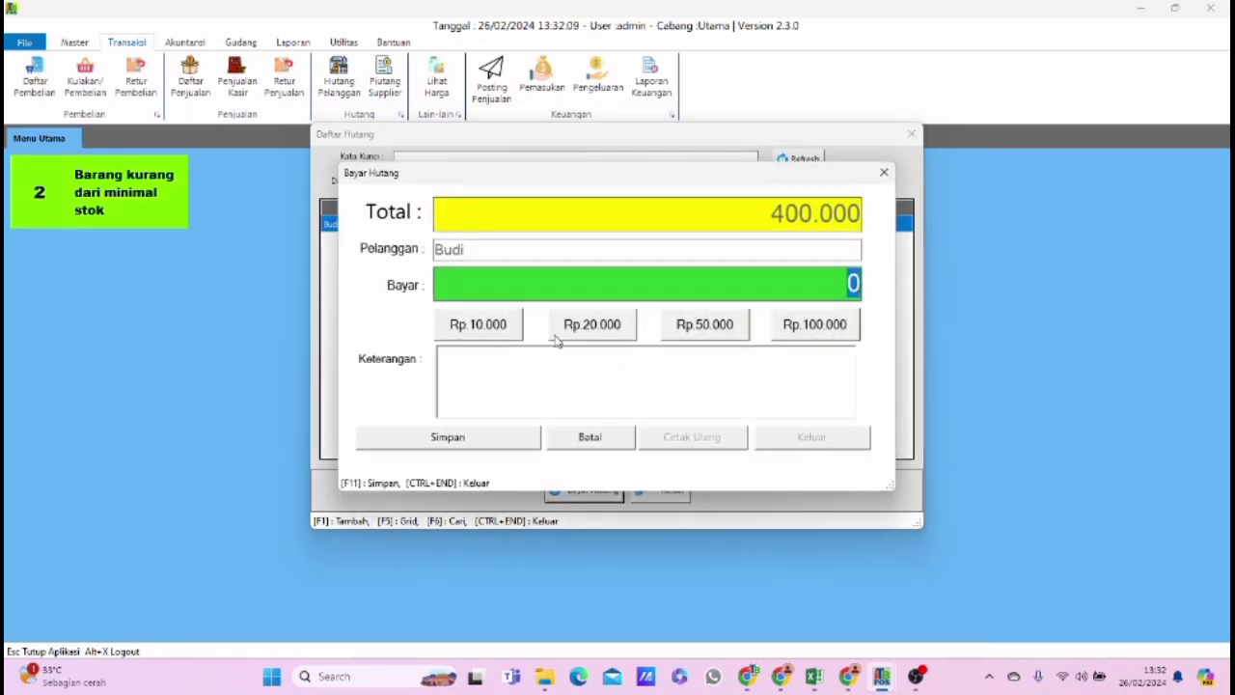
click(810, 325)
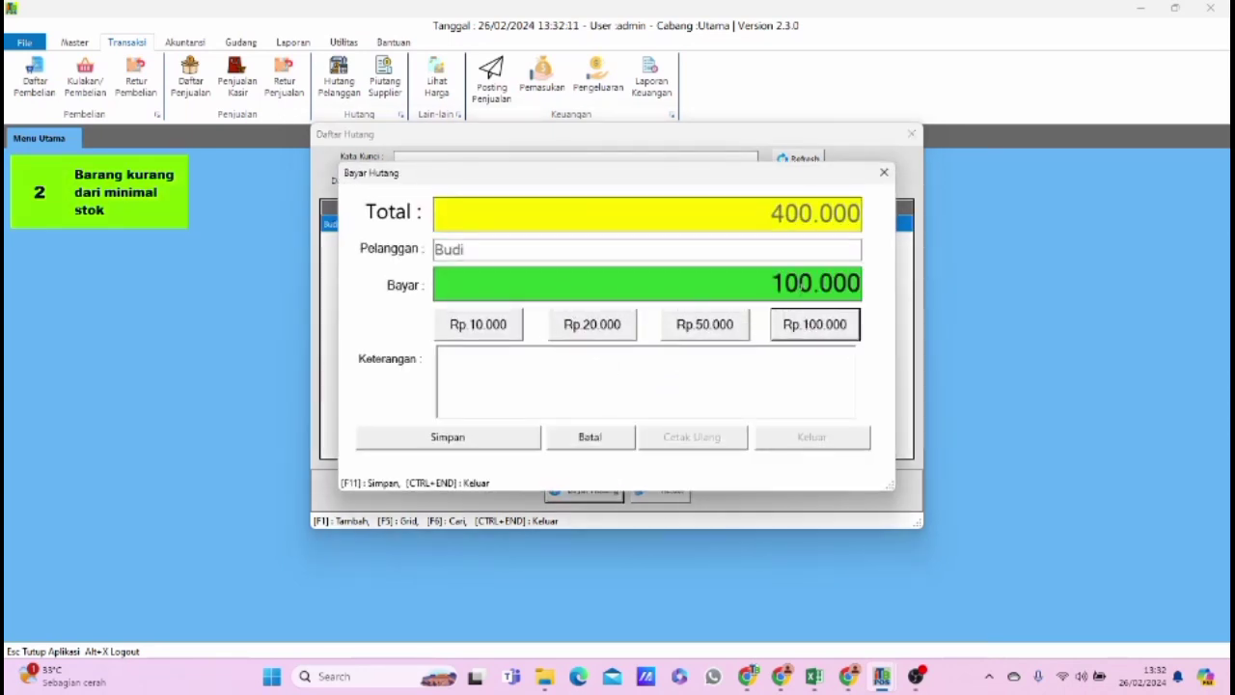
click(487, 439)
click(640, 393)
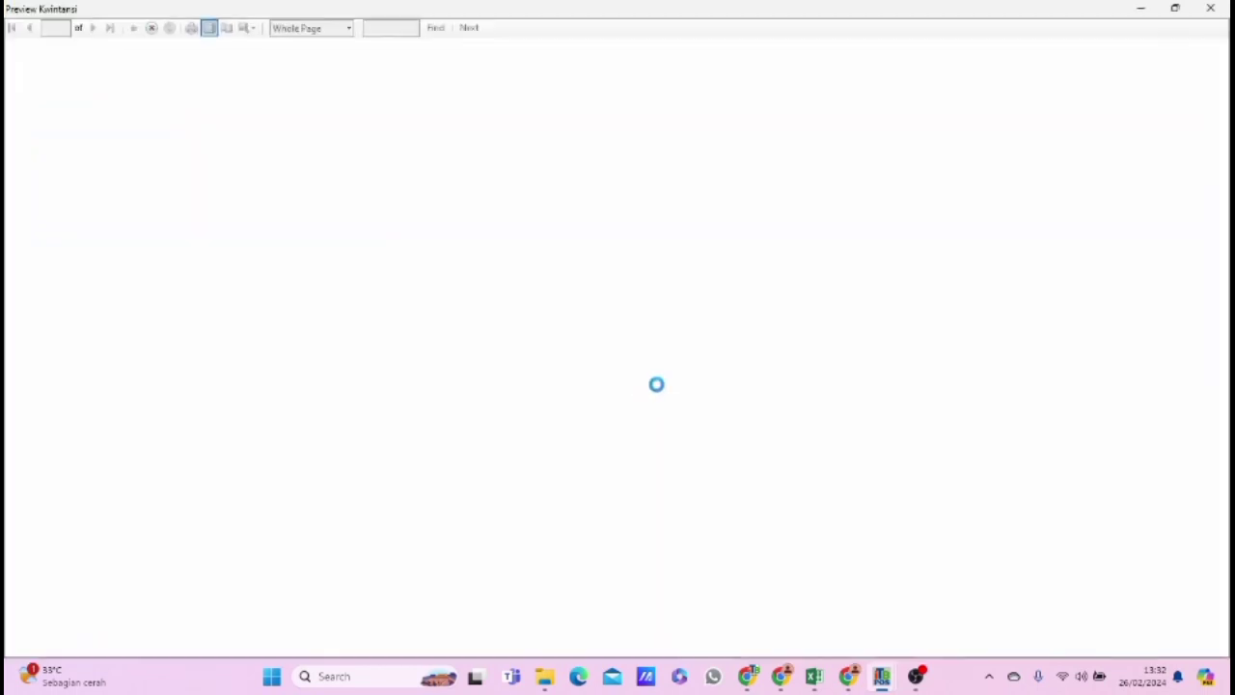
Examine both copies of the payment receipt at 100% zoom, then close it, the payment window and the debt list.
click(333, 27)
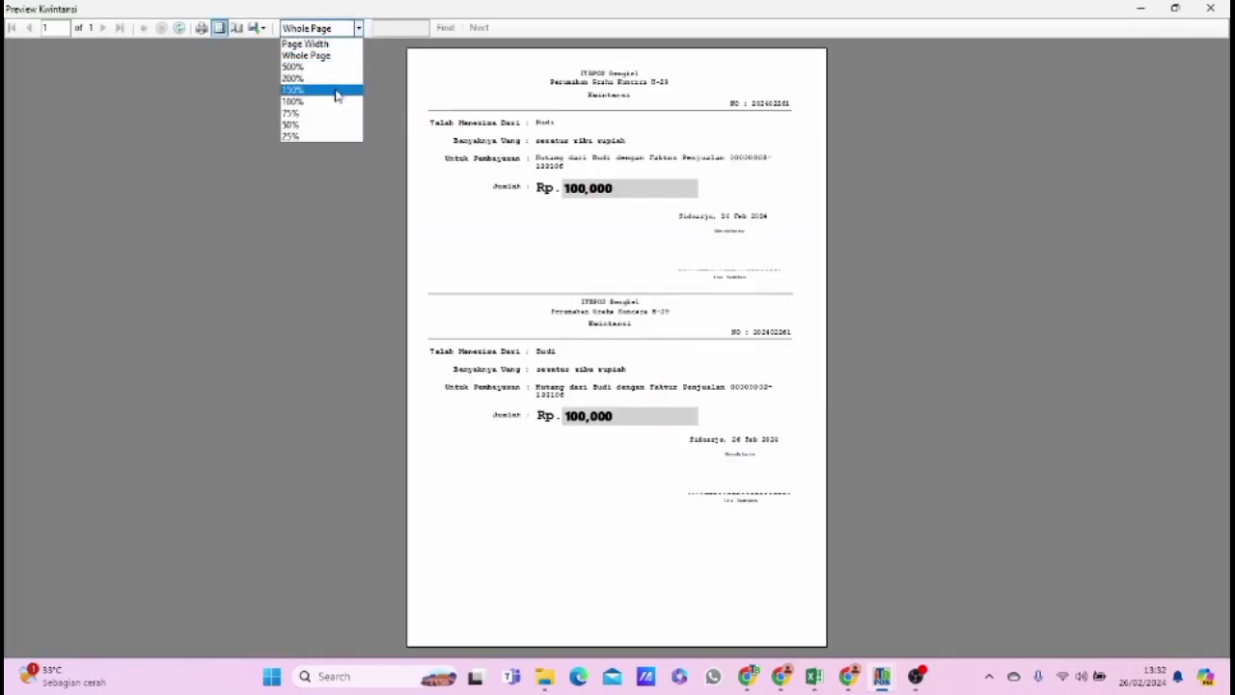
click(336, 99)
scroll(662, 364, down, 3)
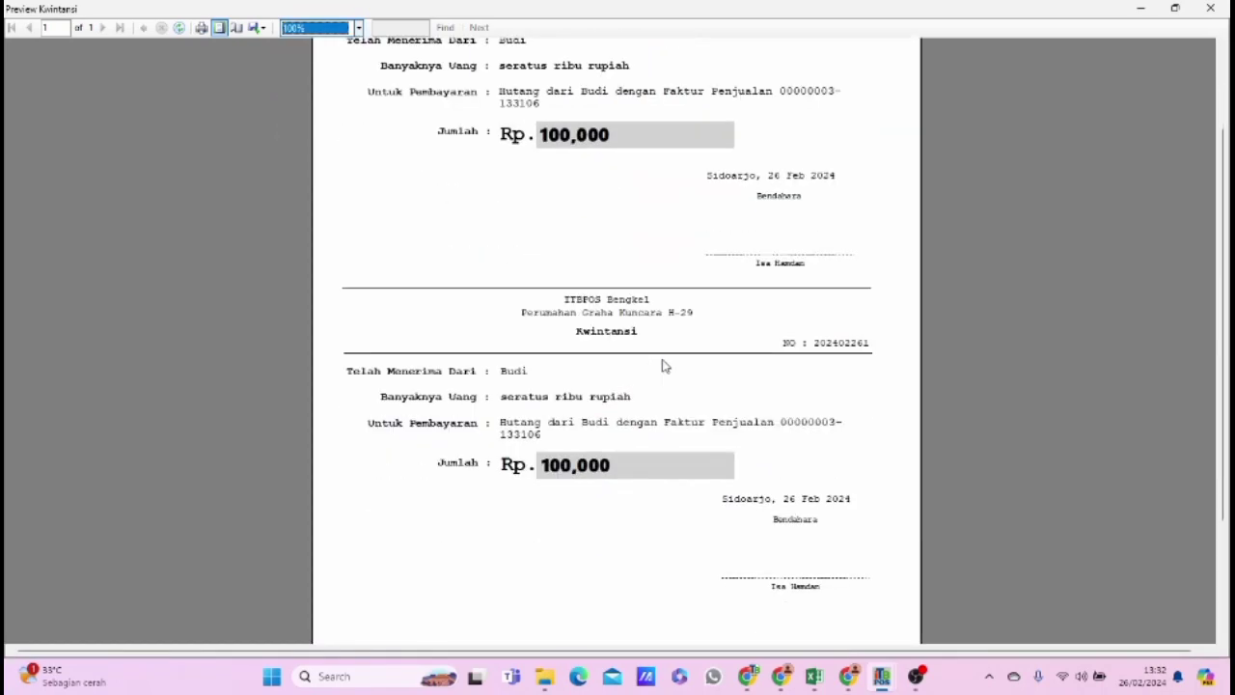
click(1210, 8)
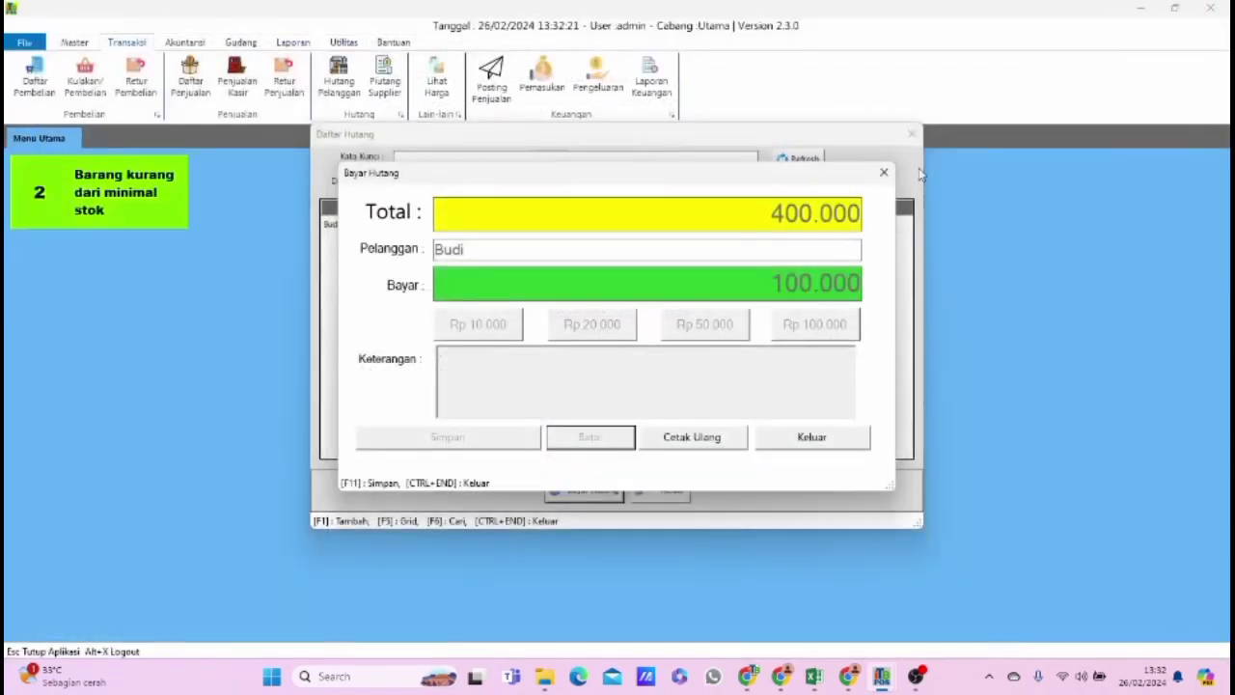
click(884, 174)
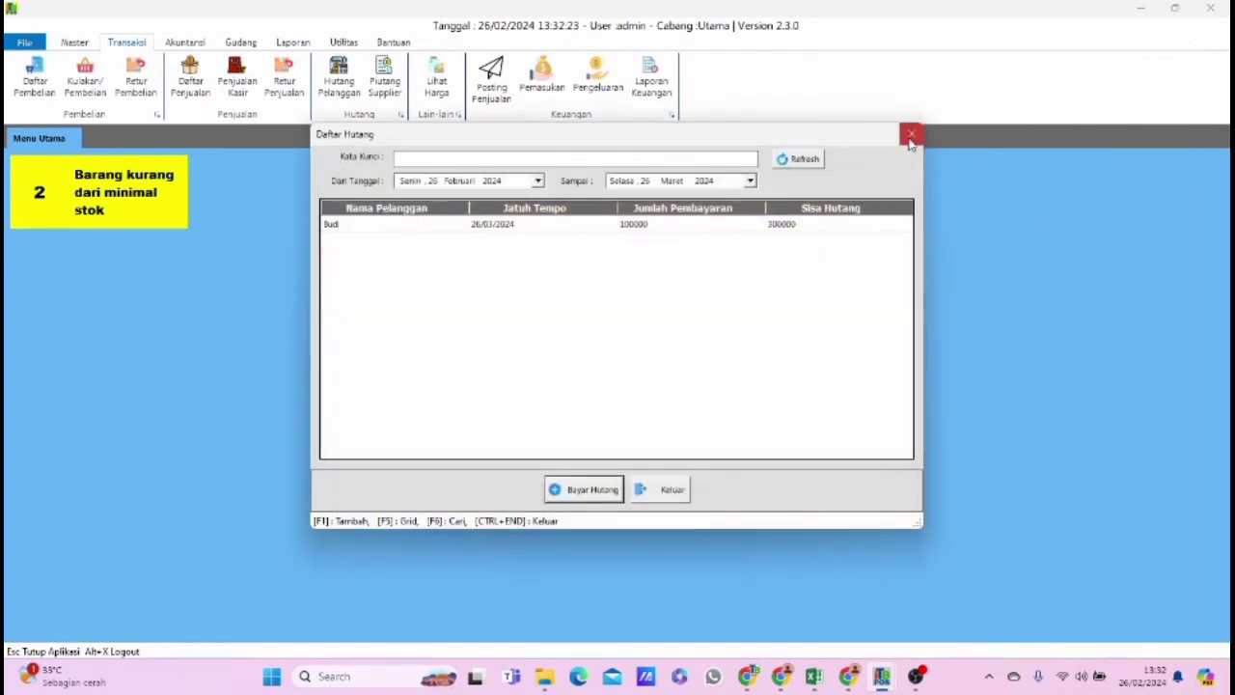
click(912, 134)
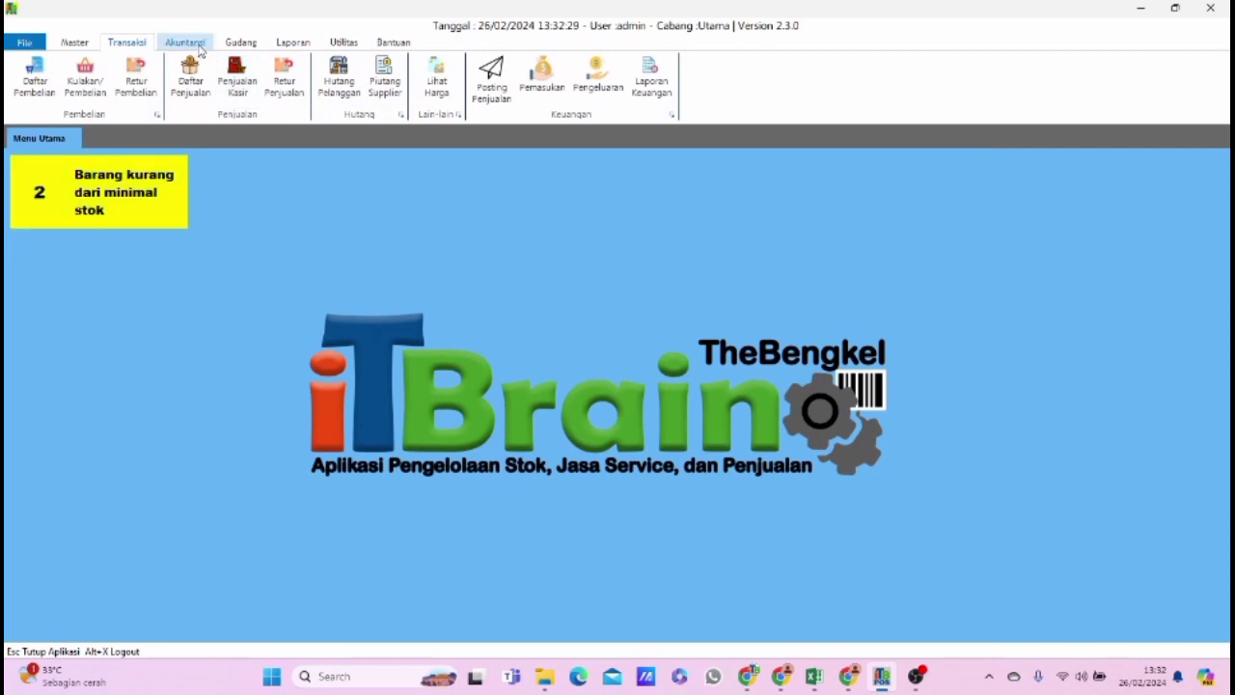
Open the customer receivables report (Laporan Piutang Pelanggan) and extend its date range to 26 March 2024.
click(290, 45)
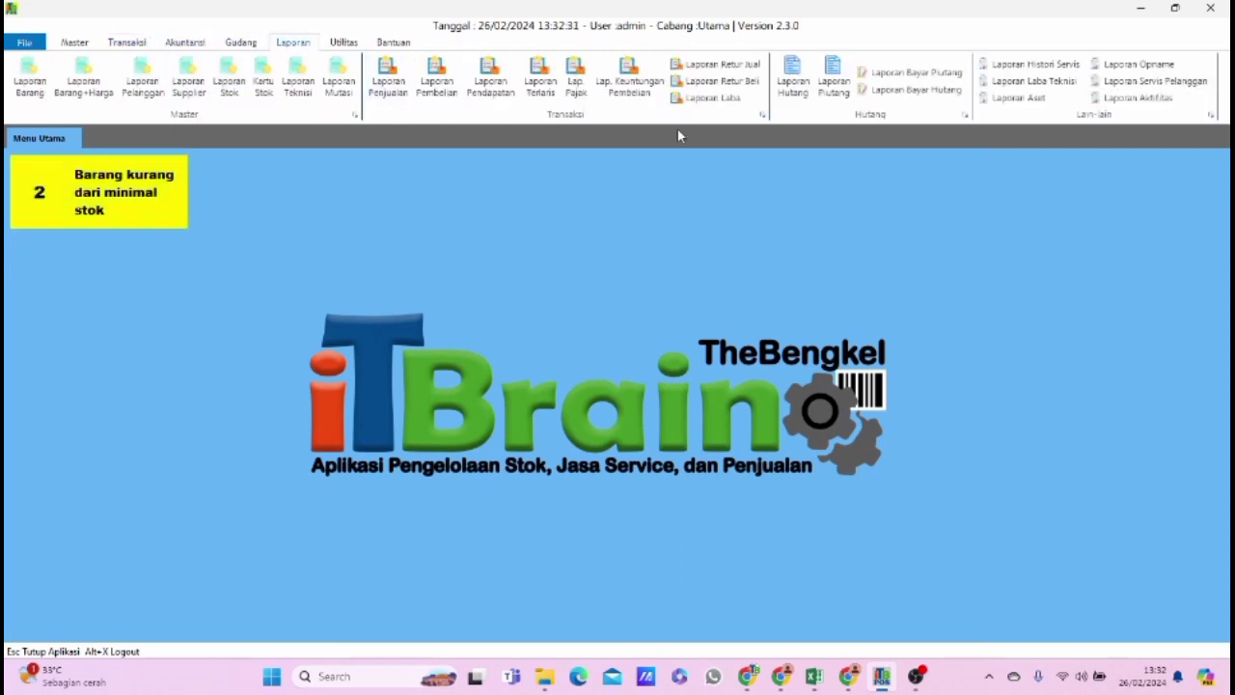
click(801, 98)
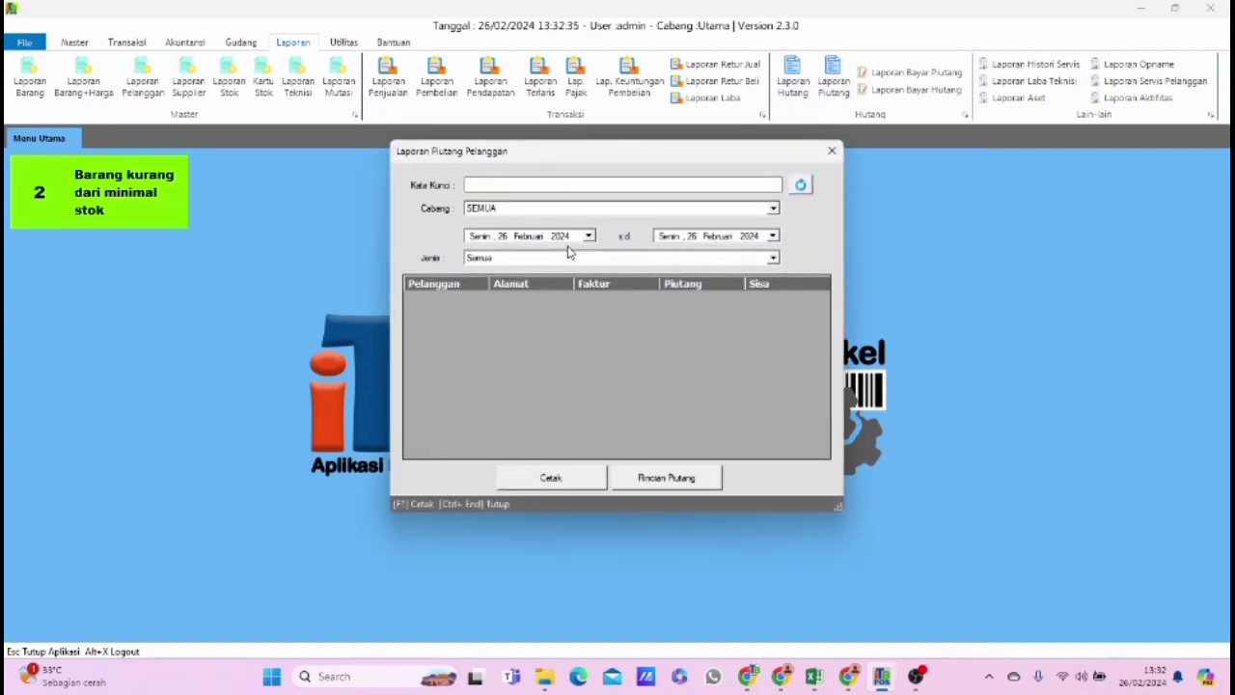
click(773, 236)
click(767, 255)
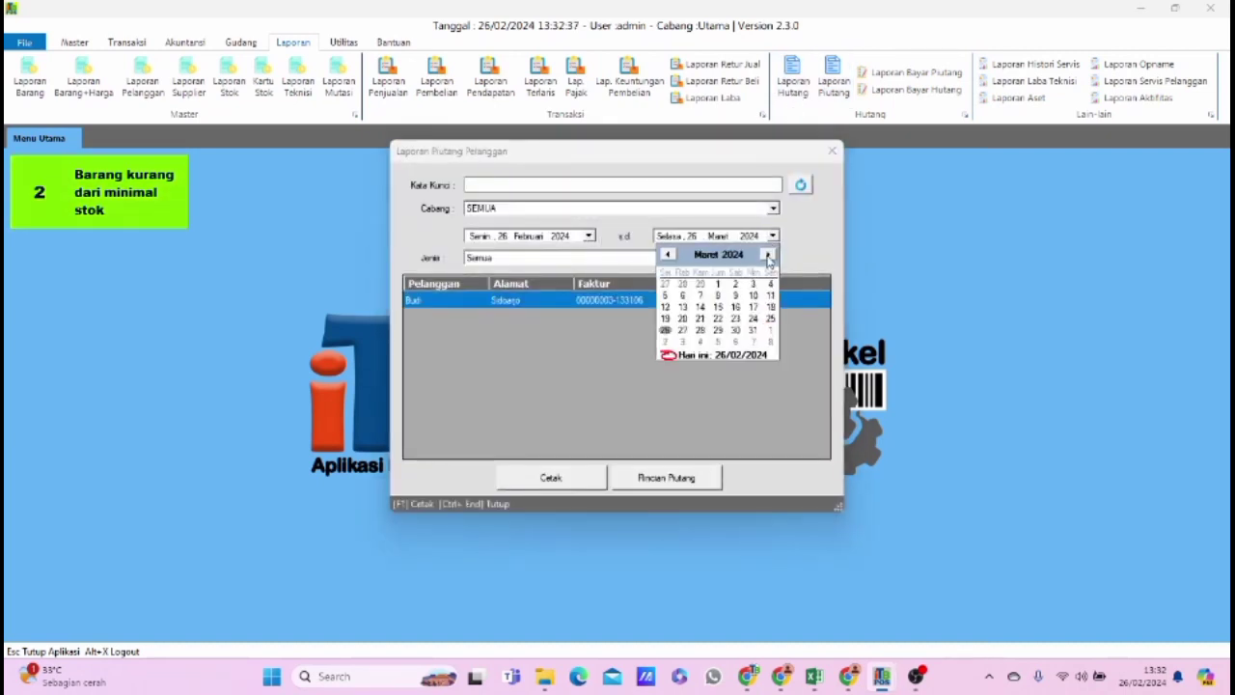
click(436, 264)
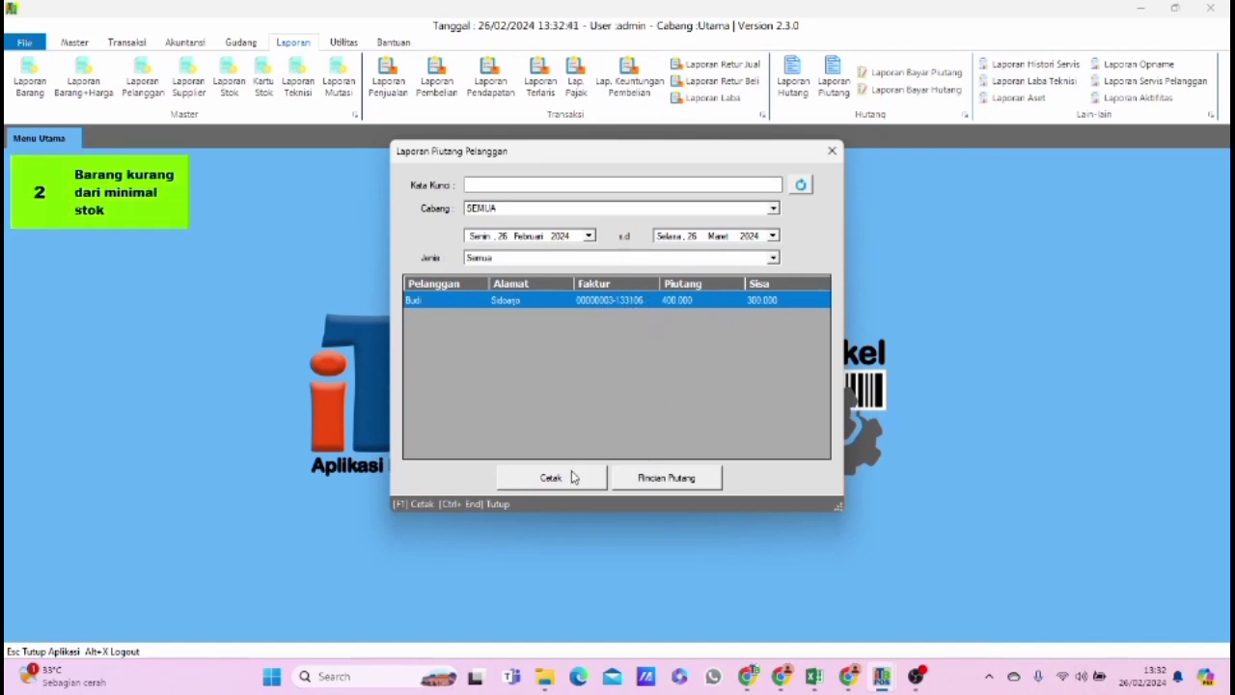
Preview the receivable details (Rincian Piutang) for the listed invoice at 150% zoom, then close the preview.
click(649, 478)
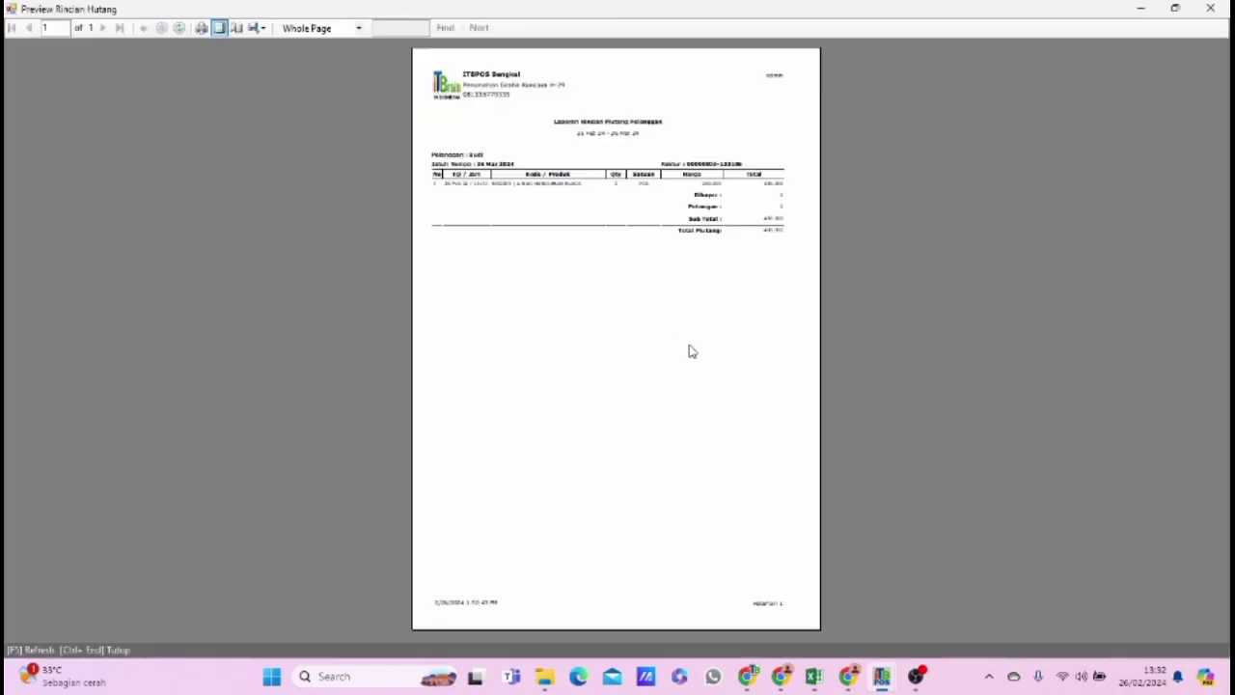
click(309, 28)
click(321, 94)
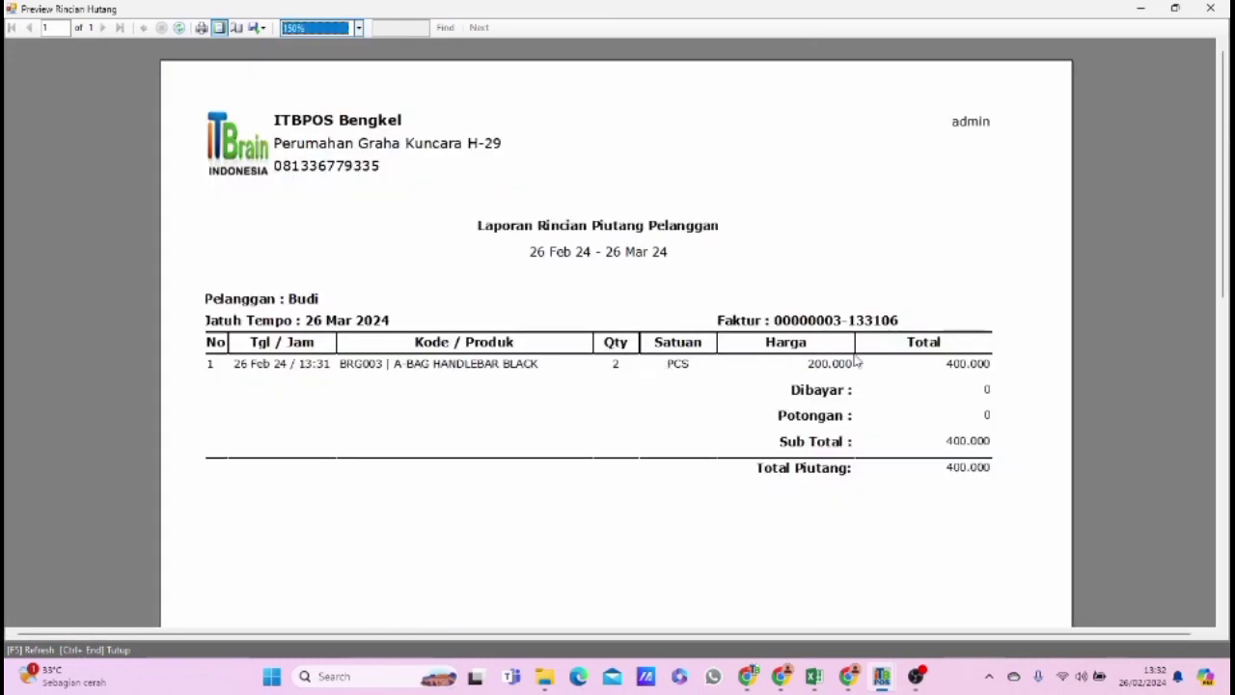
click(1208, 10)
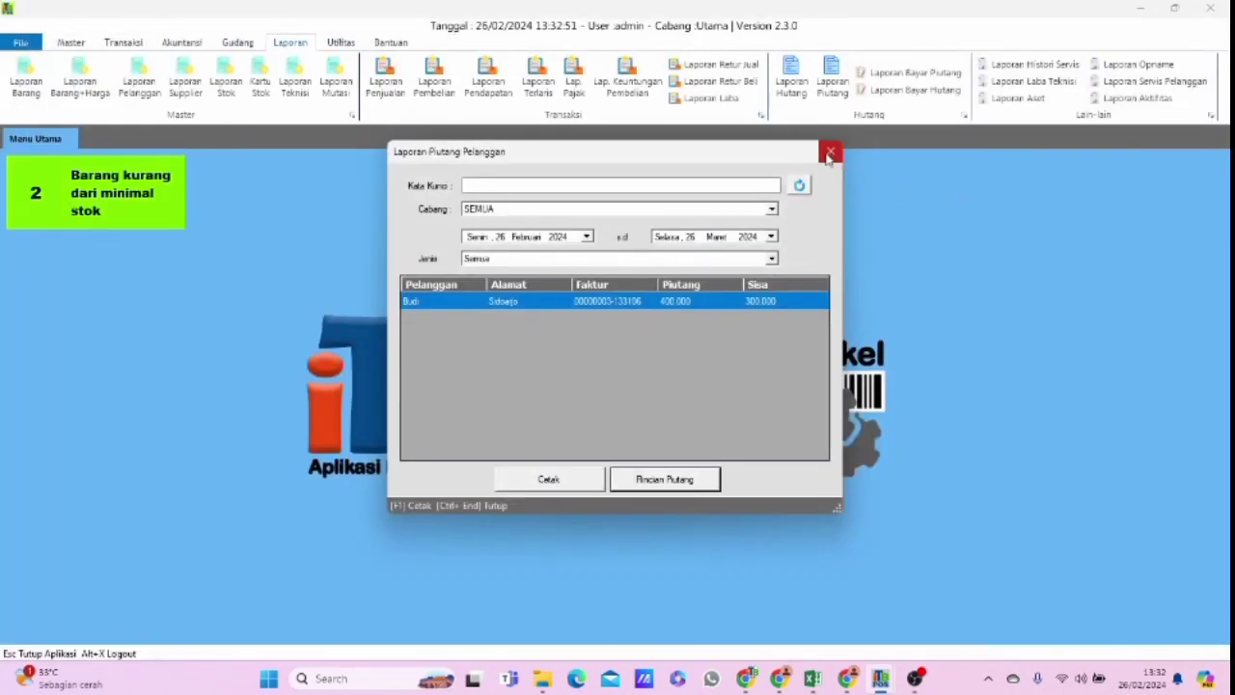
Preview the printable customer receivables report at 150% zoom, then close the preview and the report window.
key(F1)
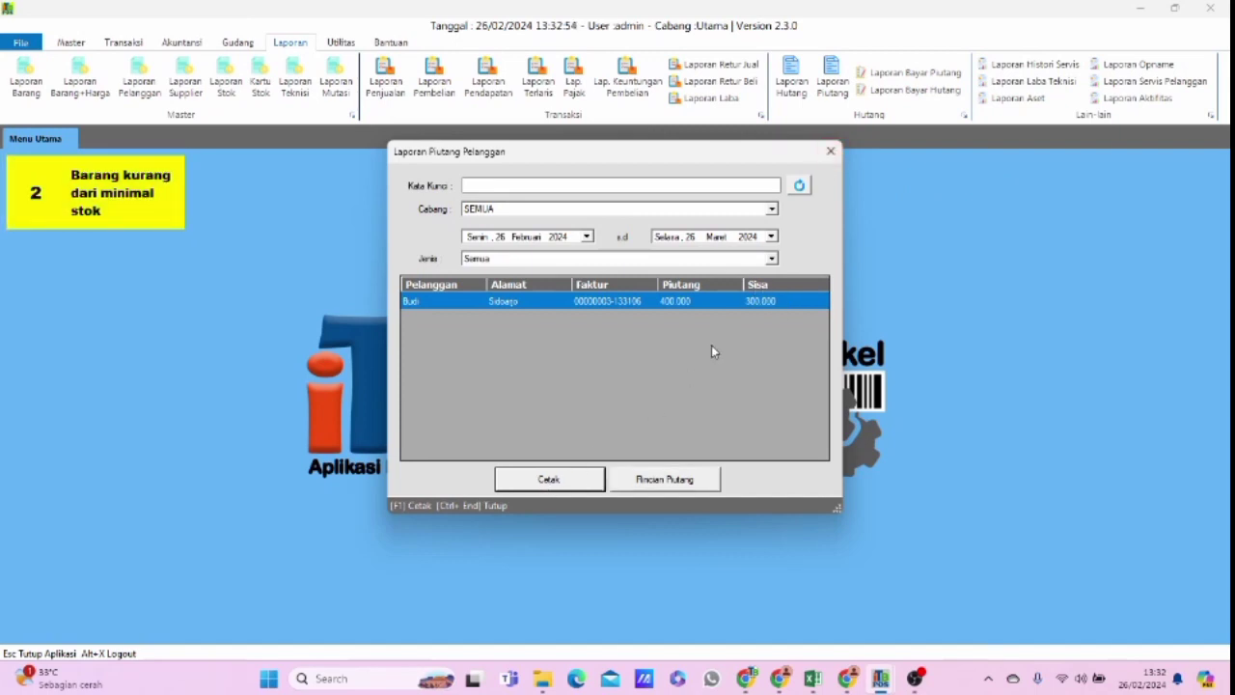
click(333, 28)
click(325, 92)
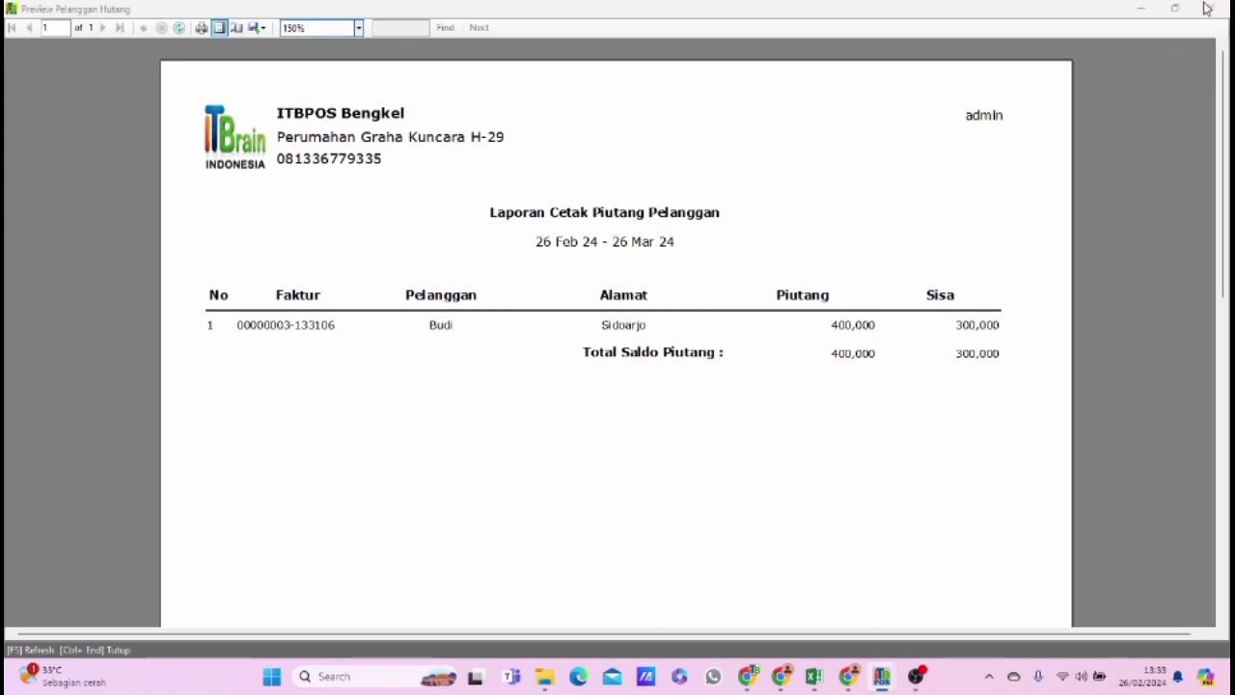
click(1210, 7)
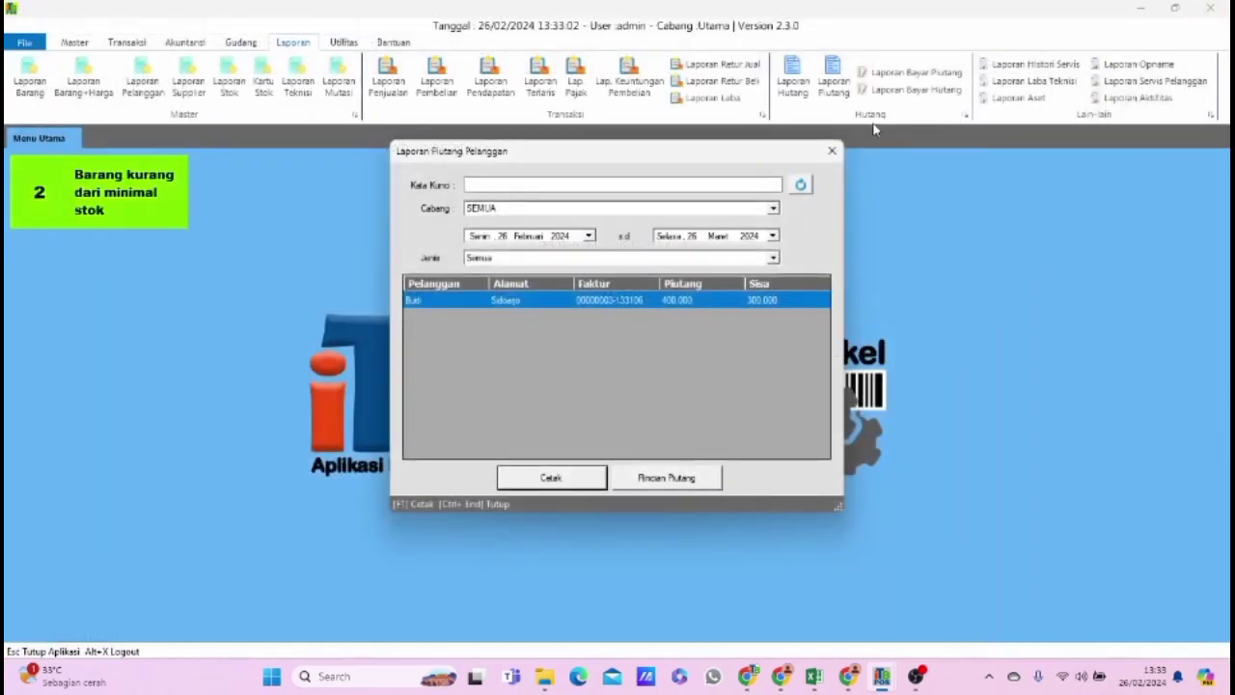
click(832, 151)
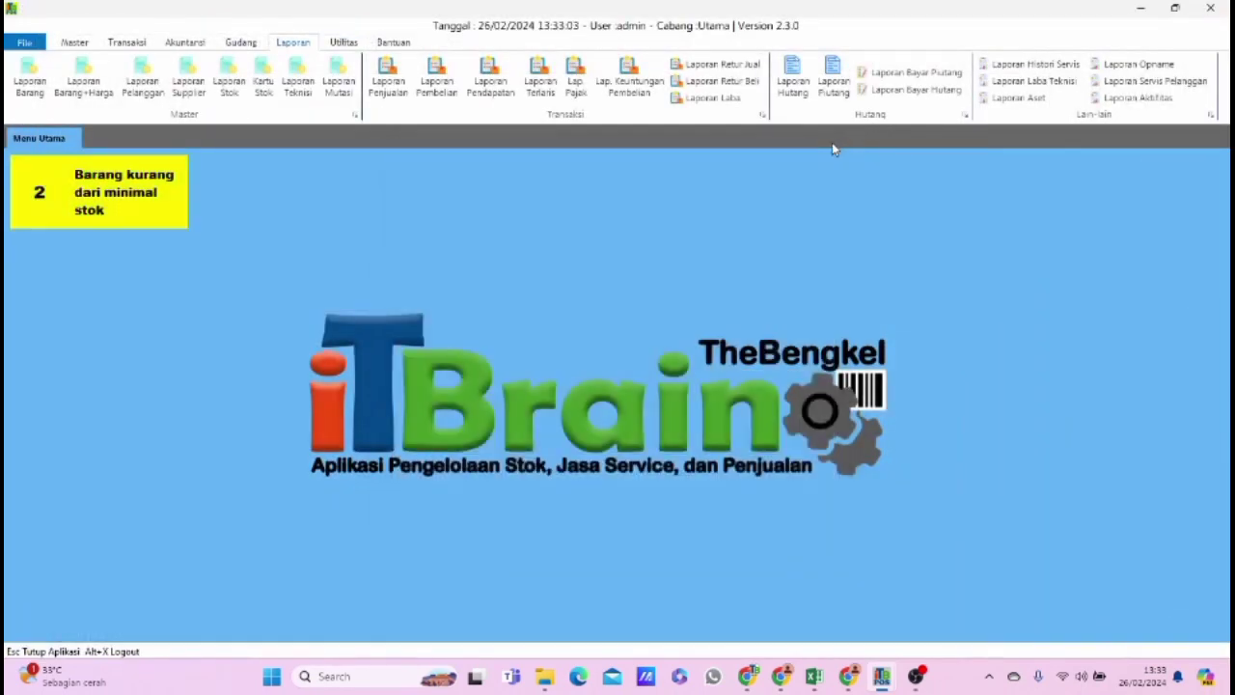
Check the payment details at 150% zoom for the customer with an outstanding balance in Laporan Bayar Piutang, then close the report.
click(902, 89)
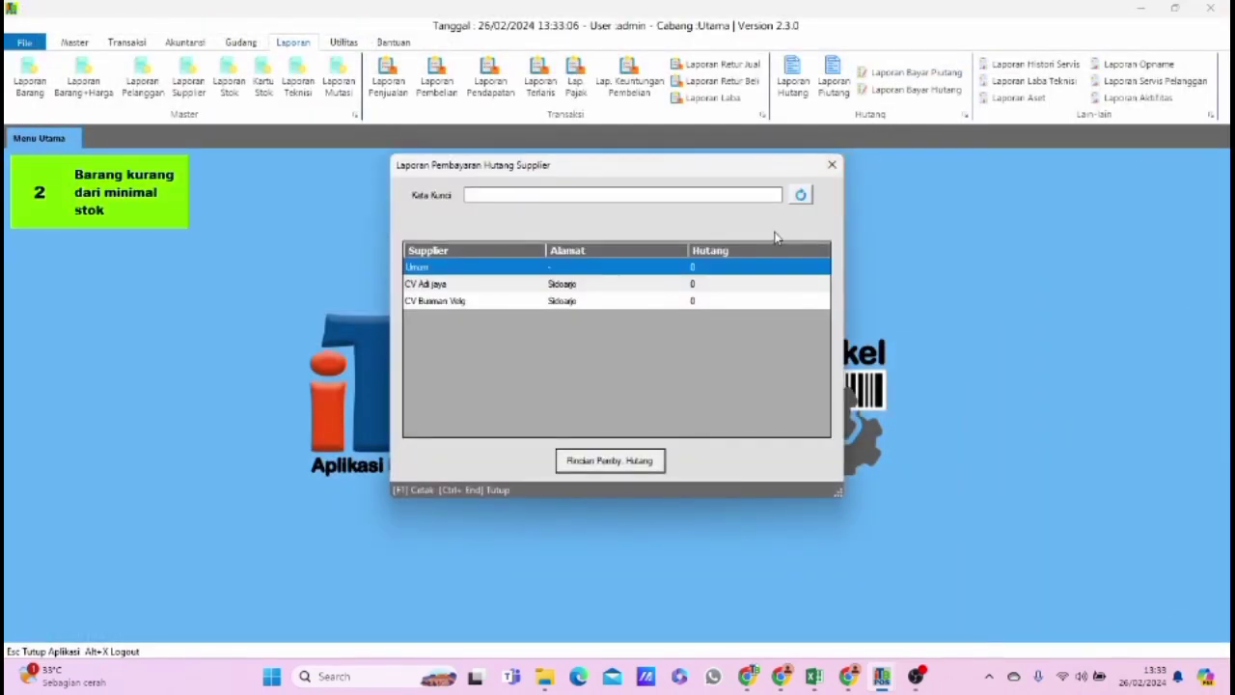
click(822, 170)
click(911, 71)
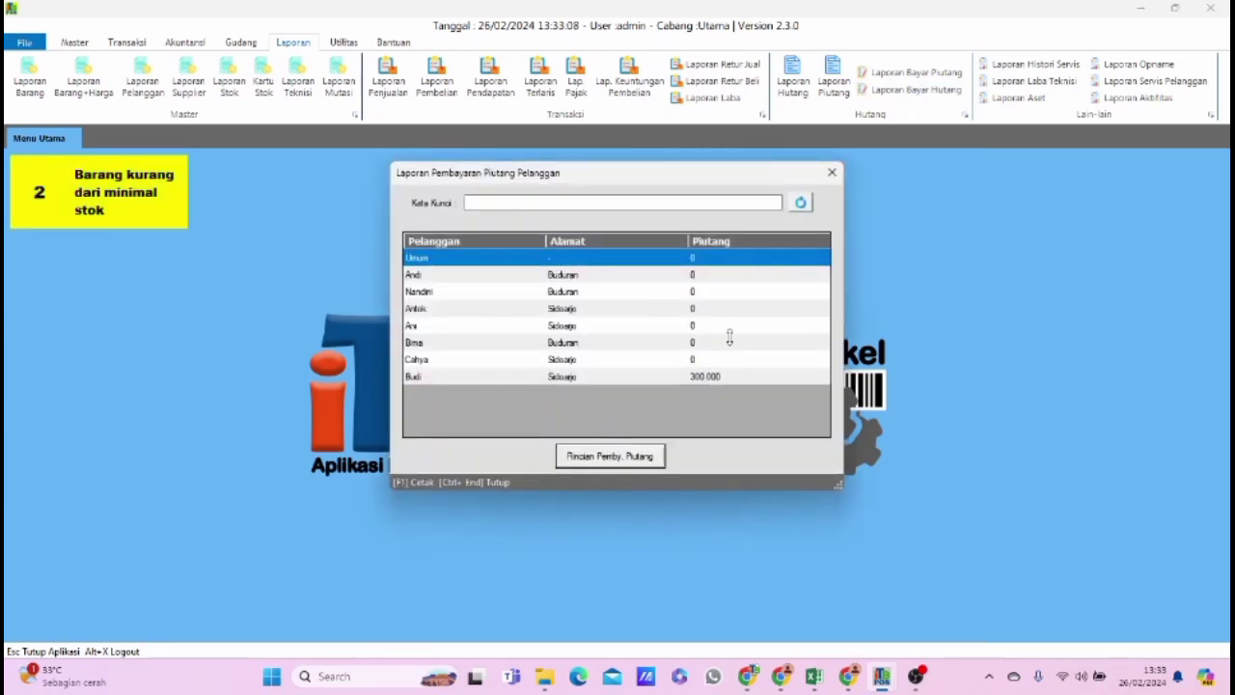
click(710, 376)
click(645, 456)
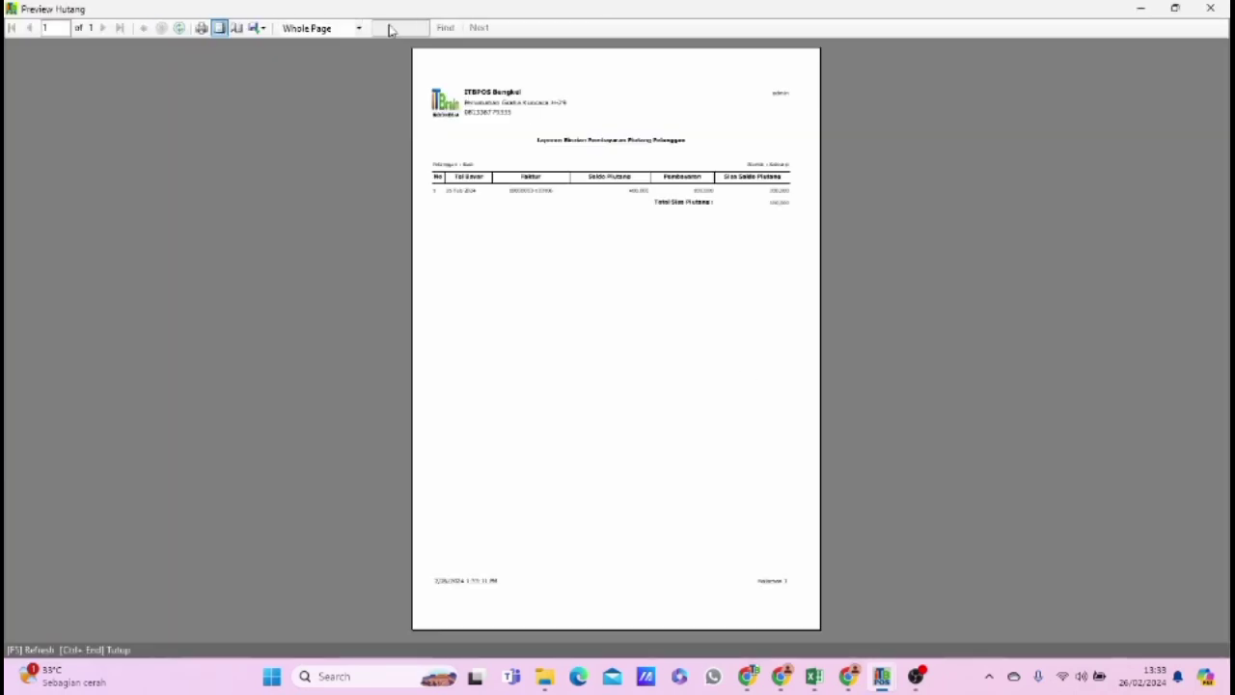
click(331, 28)
click(323, 86)
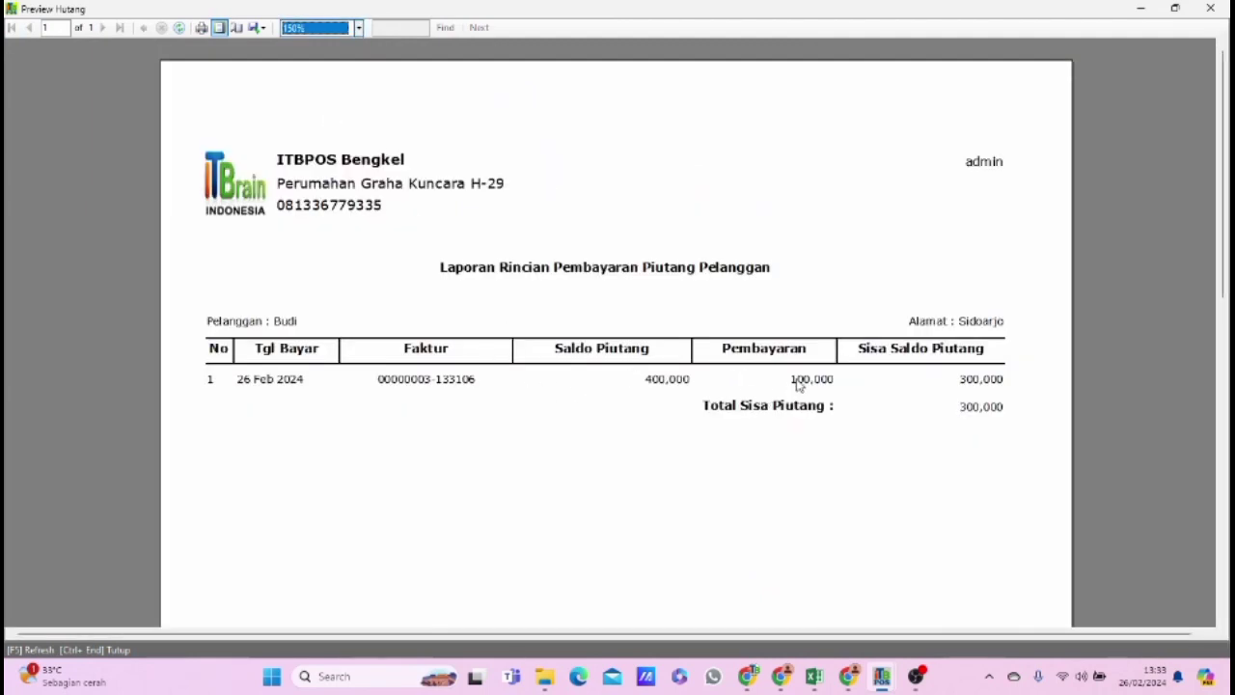
click(1210, 8)
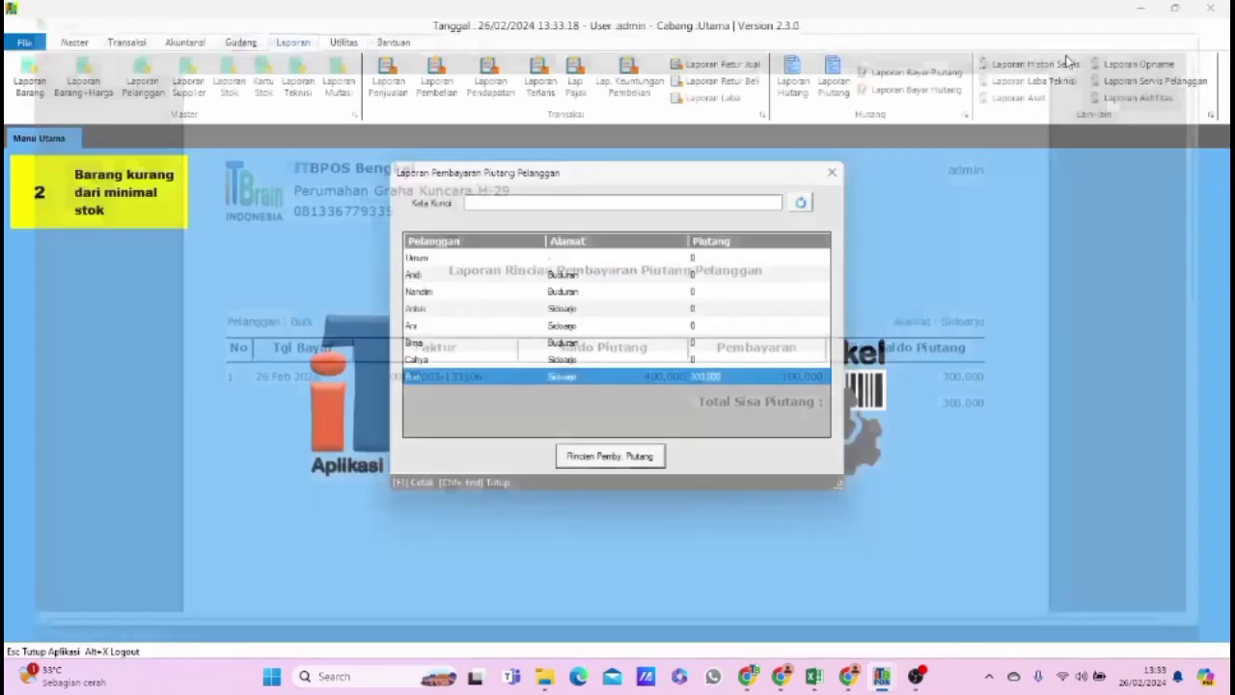
click(834, 169)
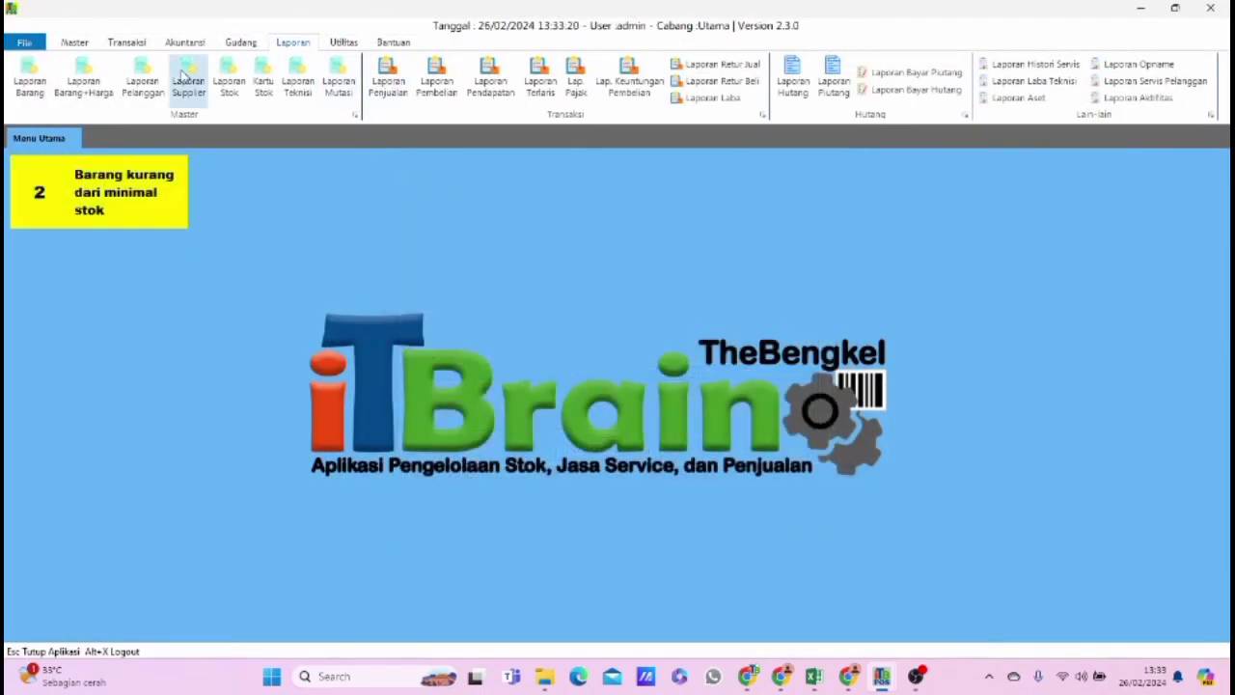
Open the supplier receivables list (Piutang Supplier) and close it again.
click(135, 46)
click(384, 82)
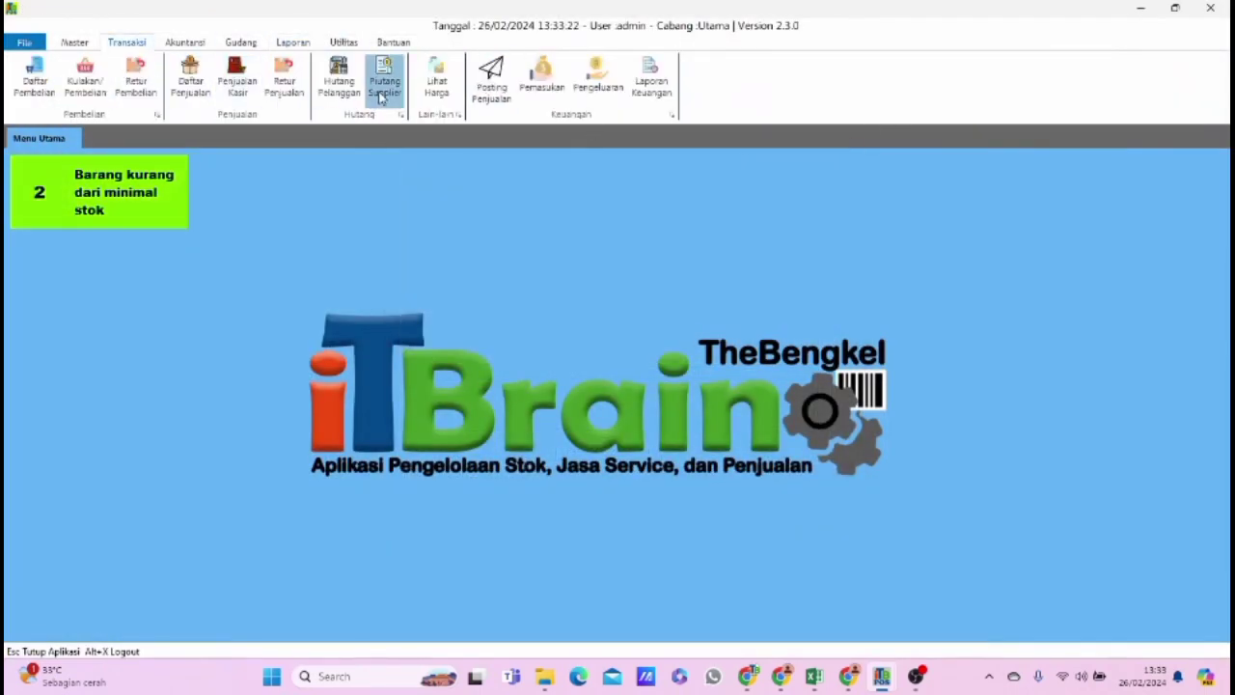
click(910, 134)
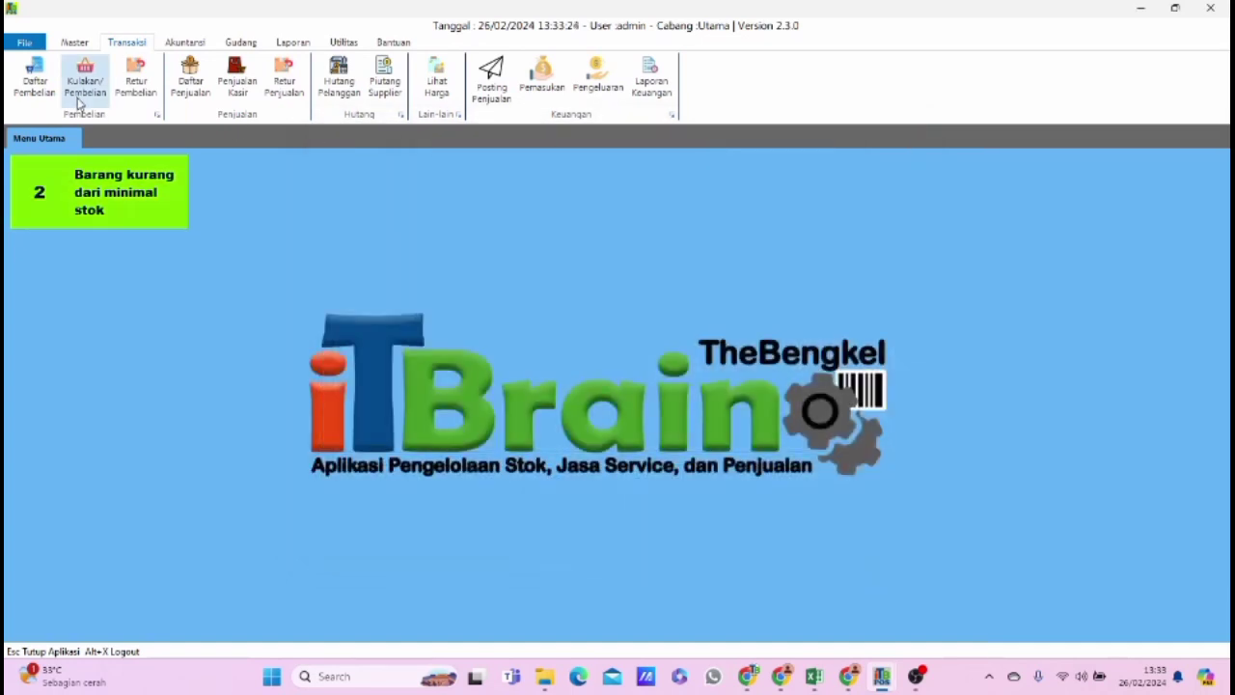
Start a new purchase, enter the invoice number, and select CV Busman Velg as the supplier.
click(83, 85)
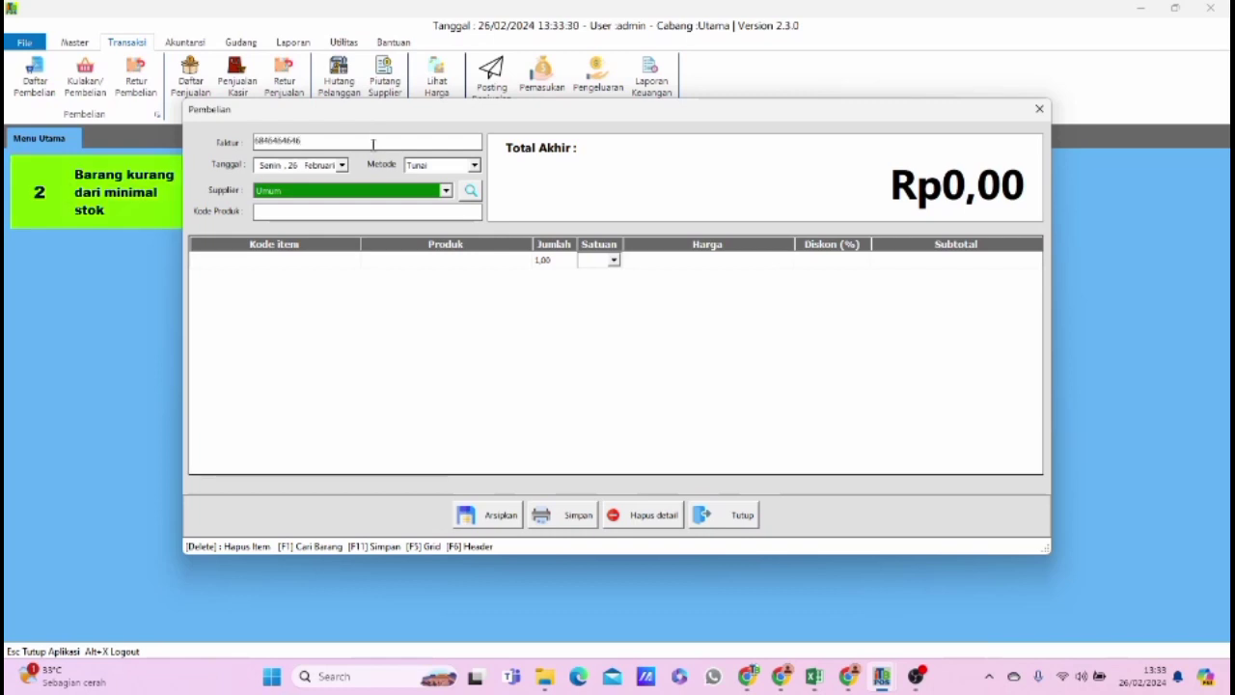
click(379, 192)
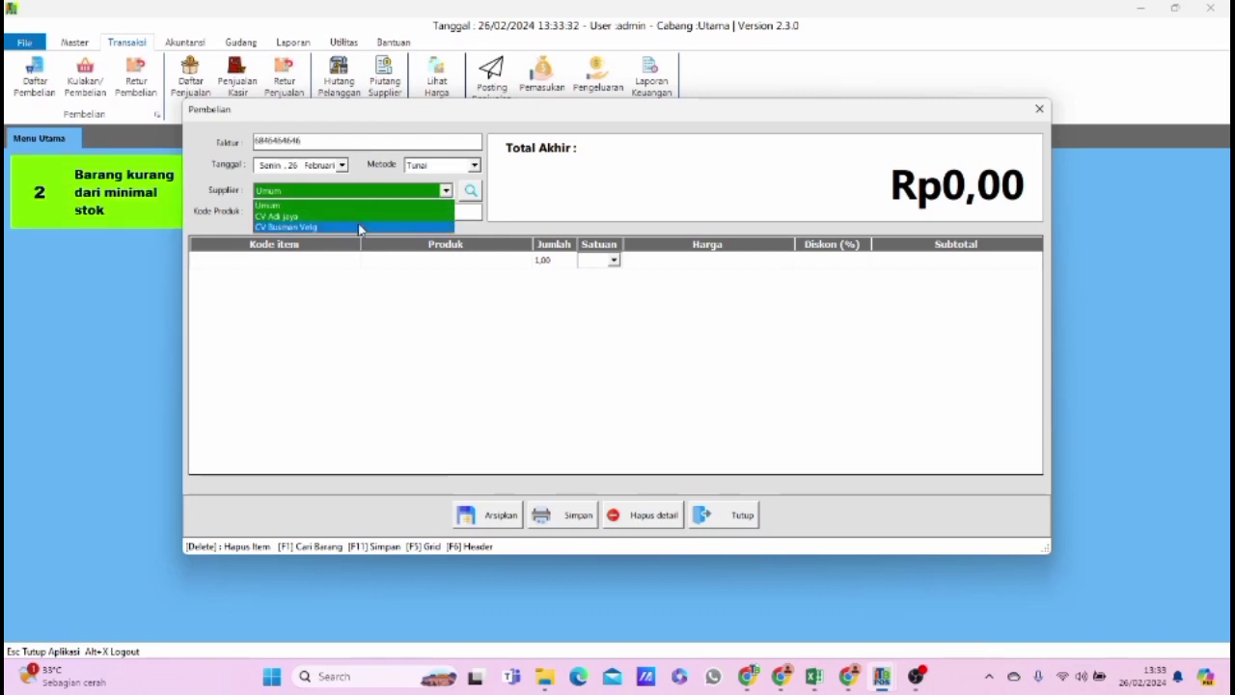
click(359, 228)
click(334, 212)
Add product A-BELL to the purchase with a quantity of 50 PCS.
key(F1)
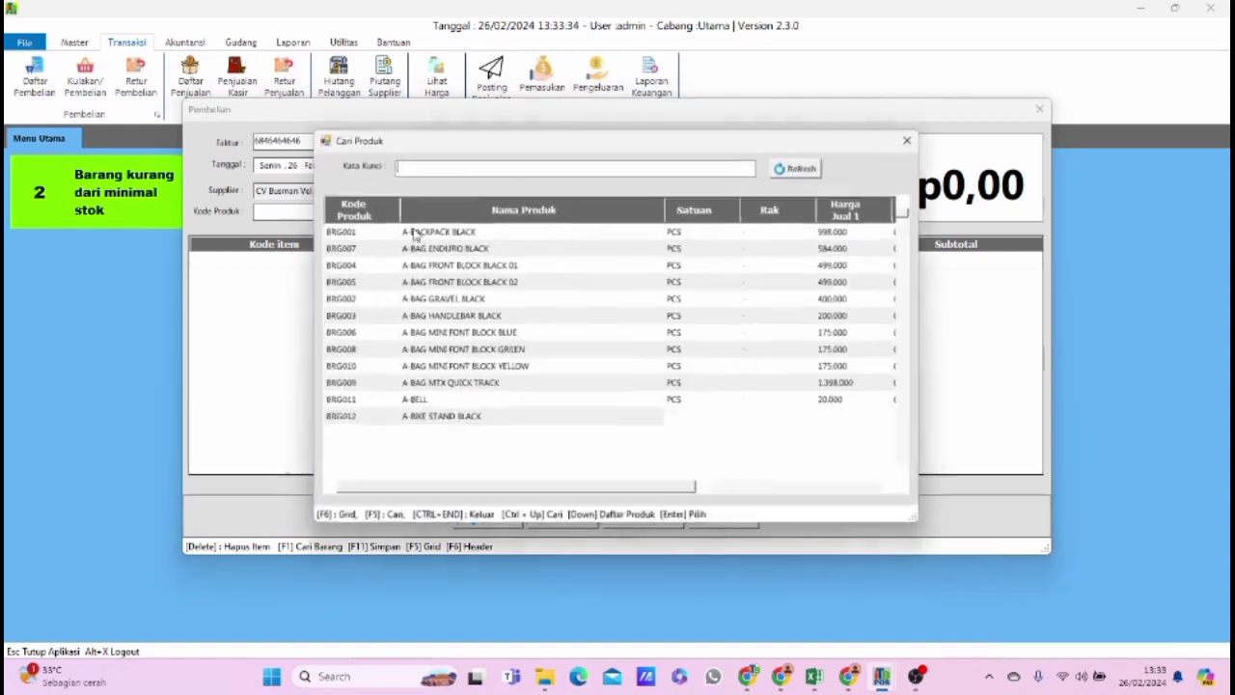
double_click(493, 405)
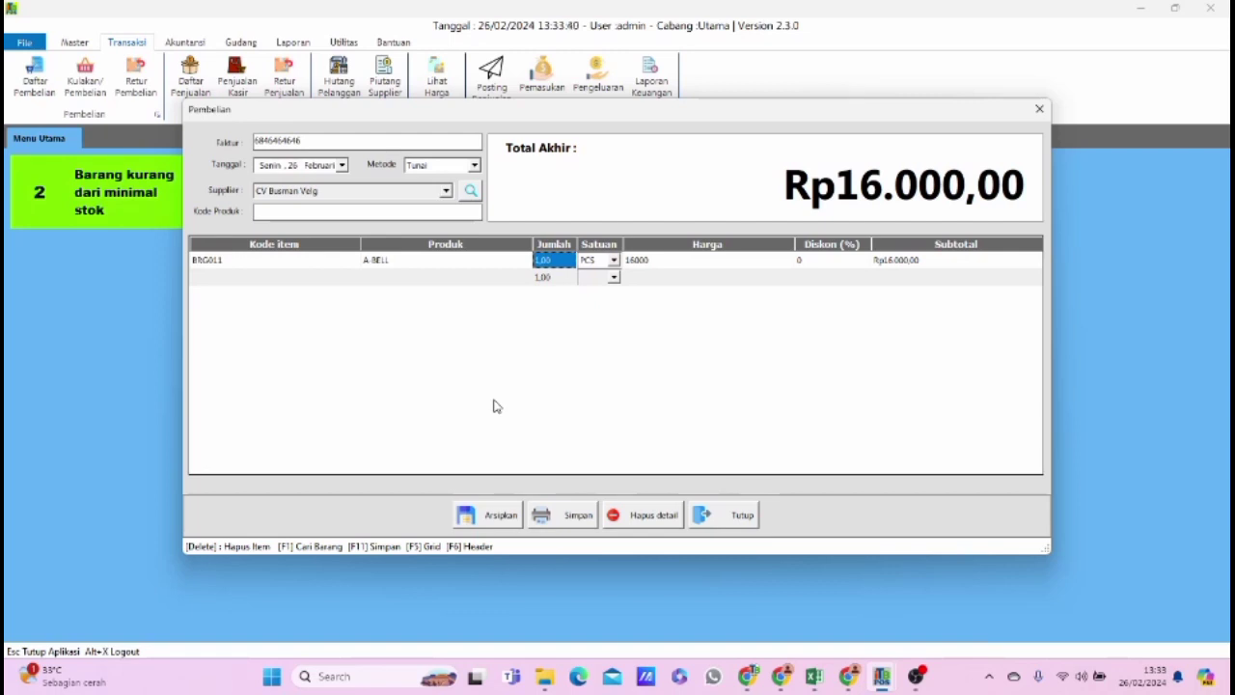
text(50)
key(Return)
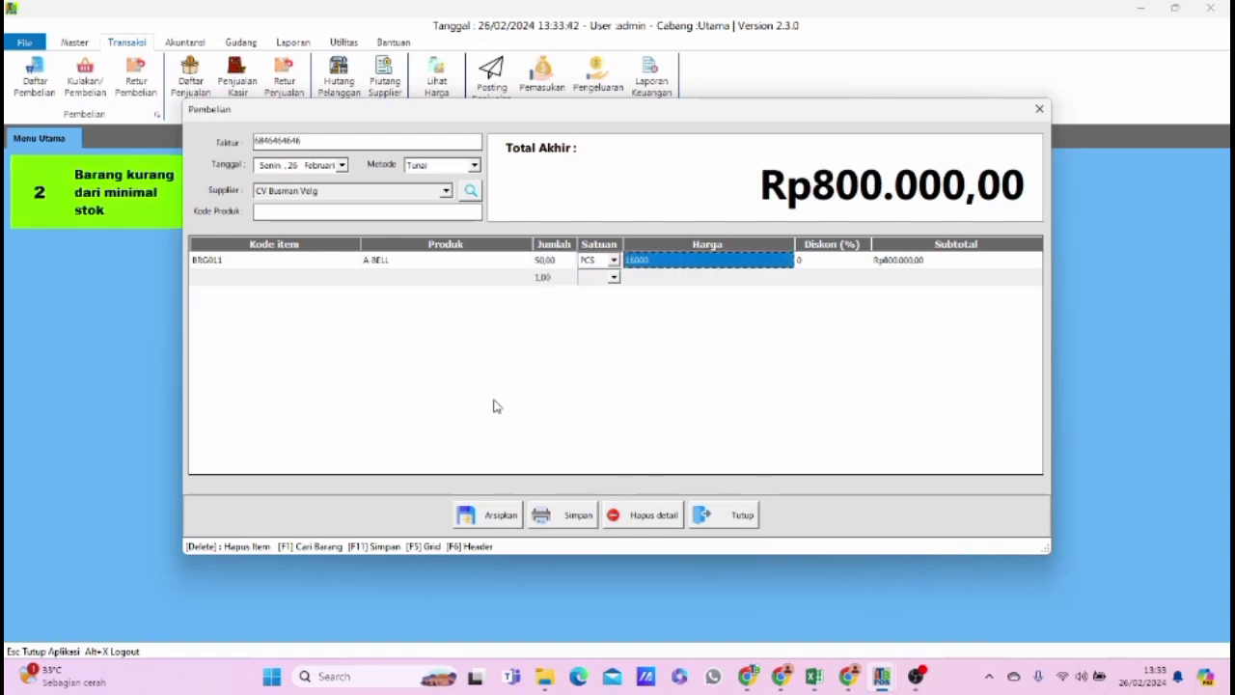
Set the purchase's payment method to Hutang and enter a payment of 100.000 in Pembayaran.
click(452, 167)
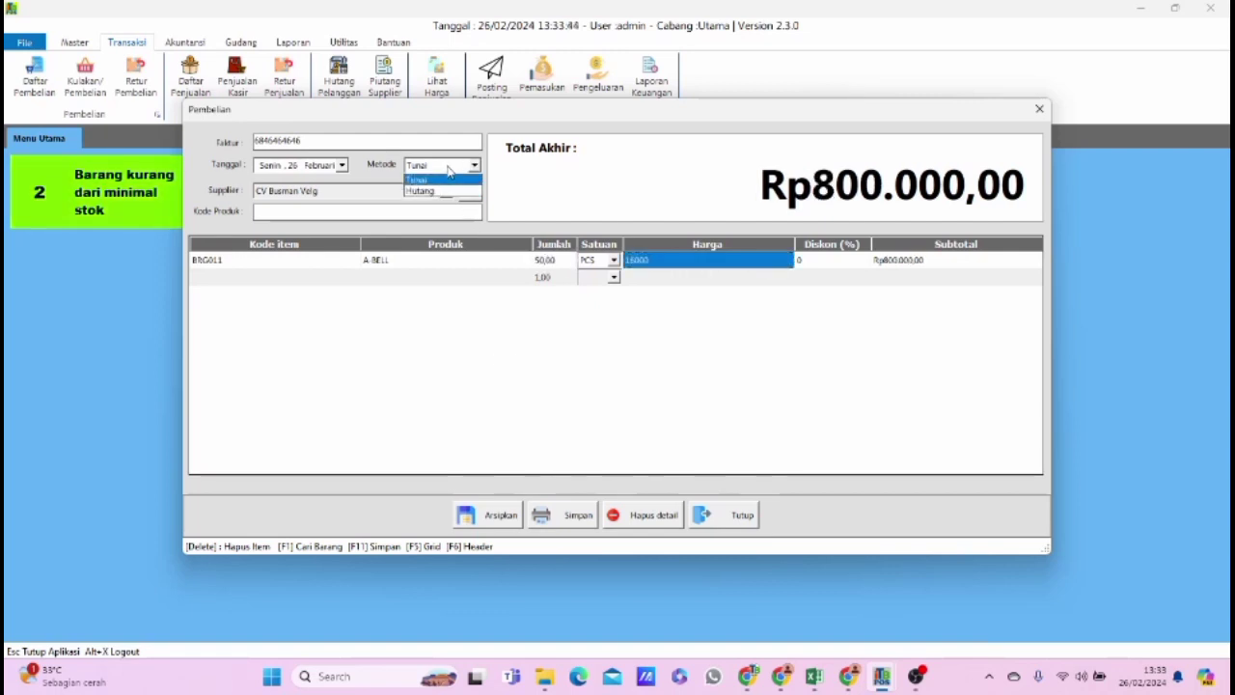
click(427, 189)
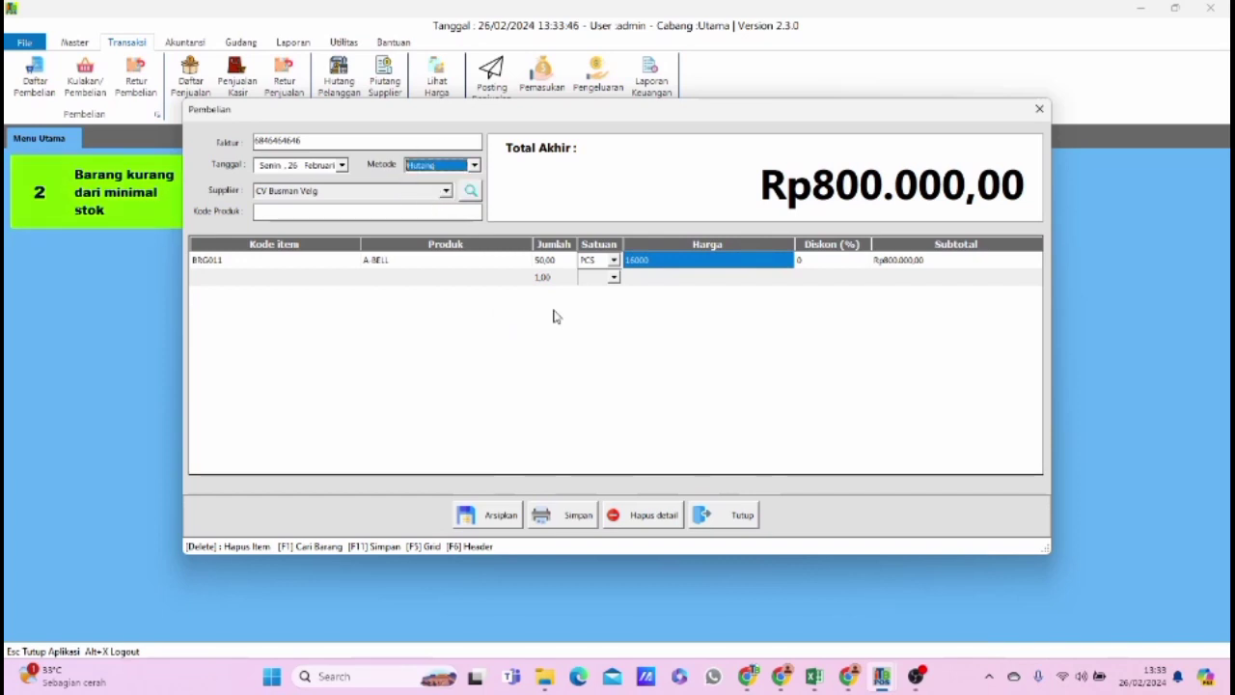
click(552, 518)
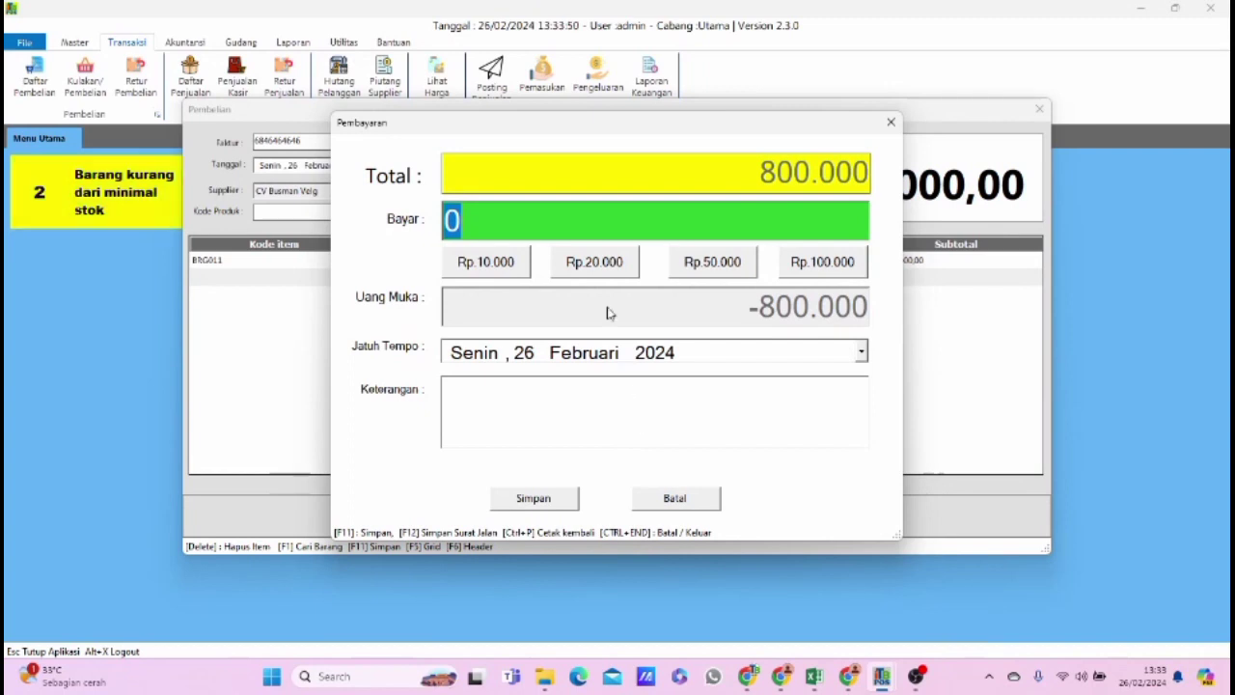
click(537, 268)
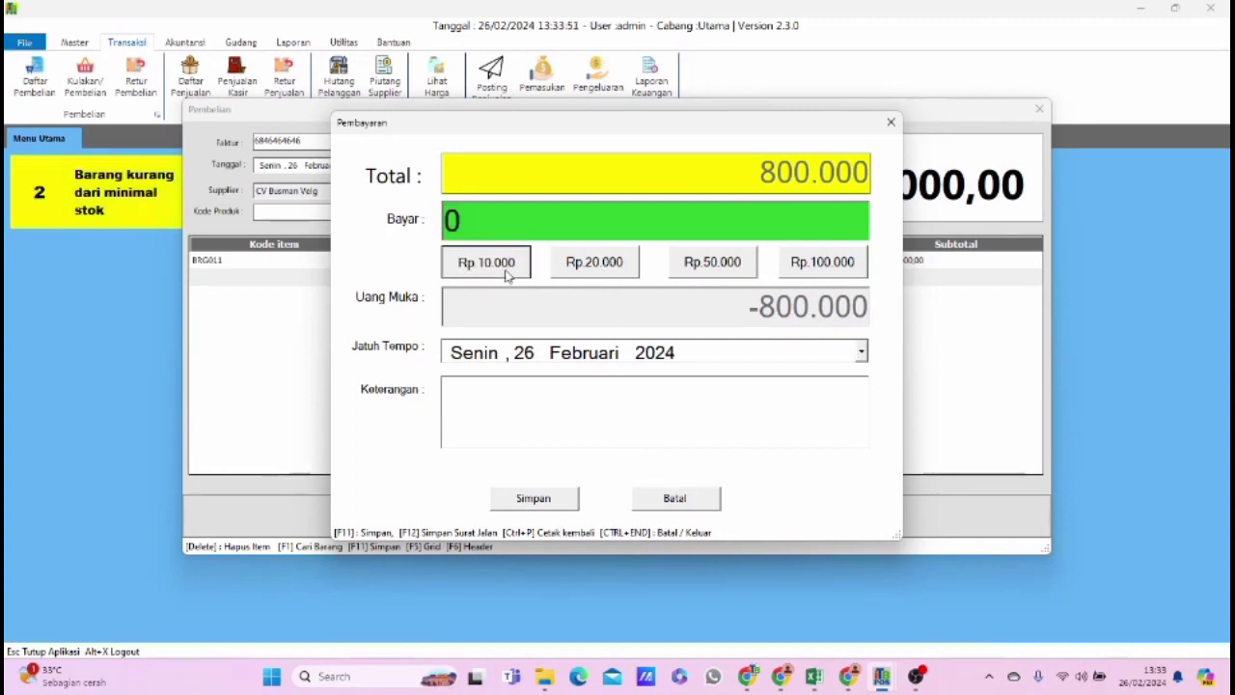
click(584, 270)
click(712, 263)
click(810, 269)
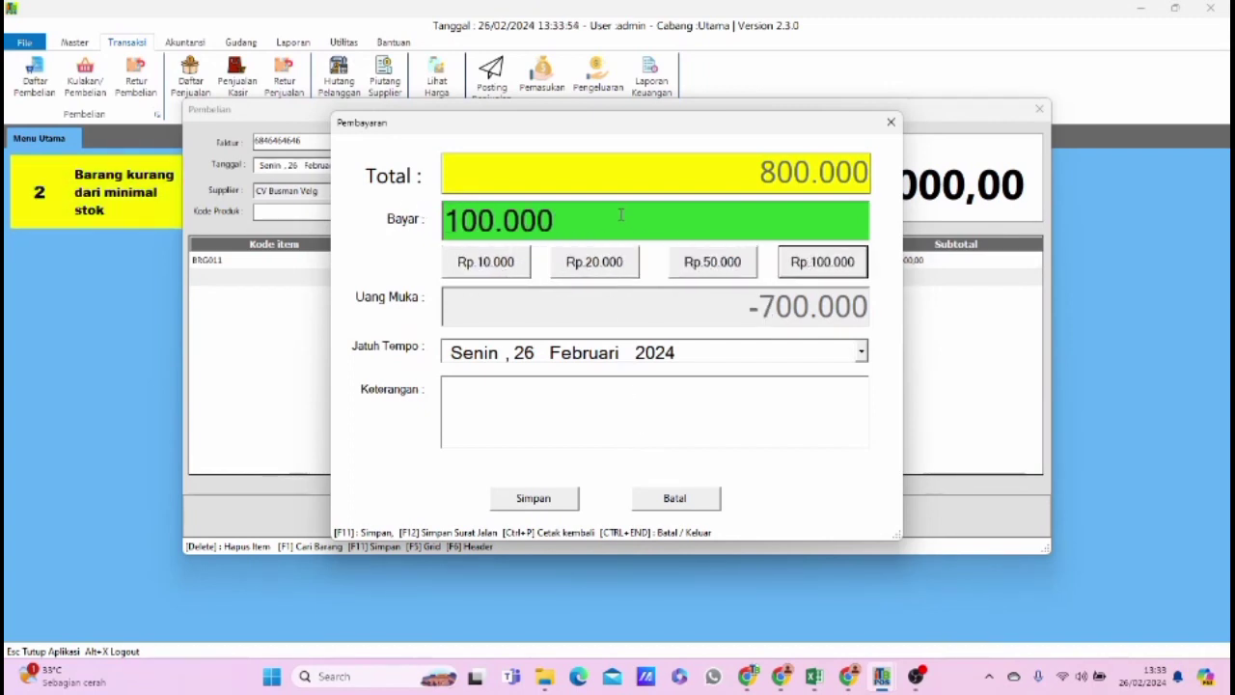
Set the due date (Jatuh Tempo) to 26 Maret 2024, save the credit purchase, and close the purchase form.
click(864, 354)
click(705, 385)
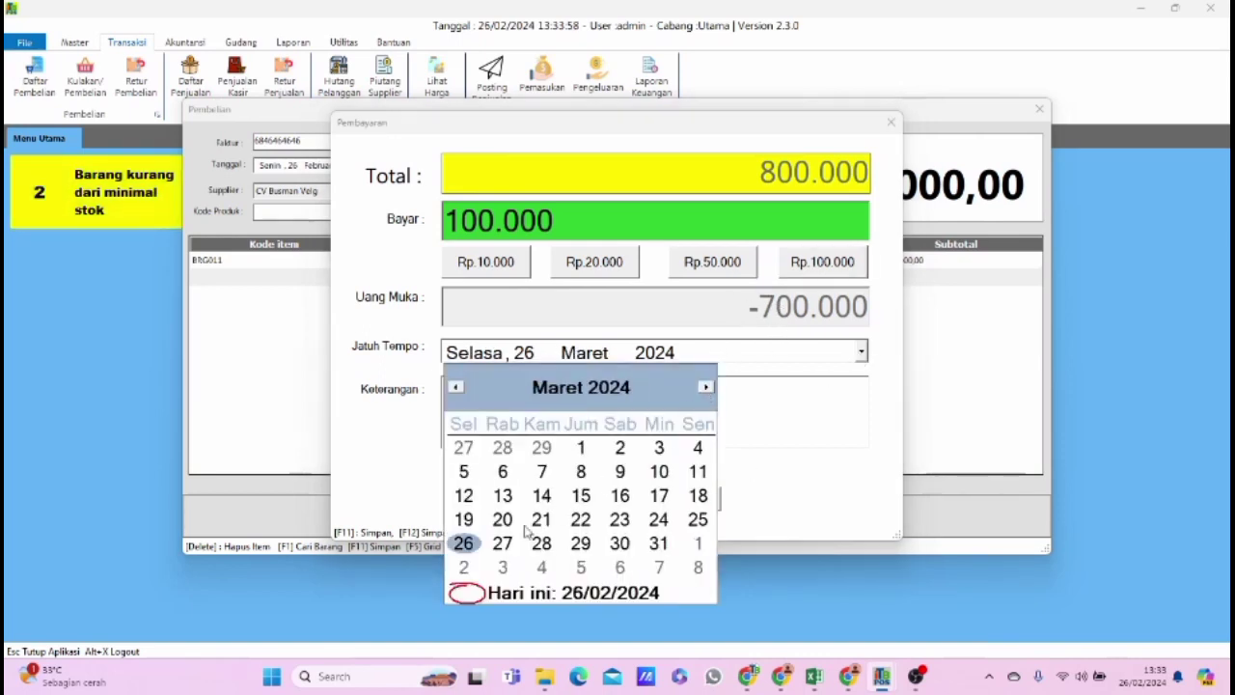
click(465, 544)
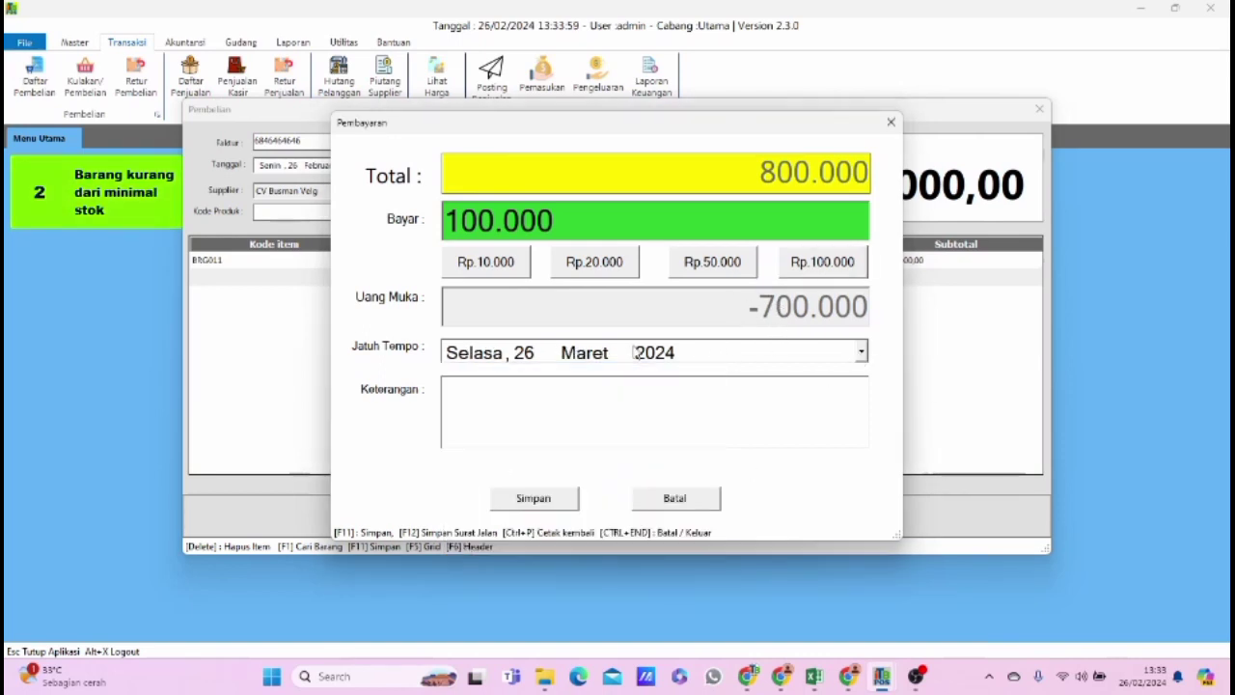
click(540, 499)
click(633, 390)
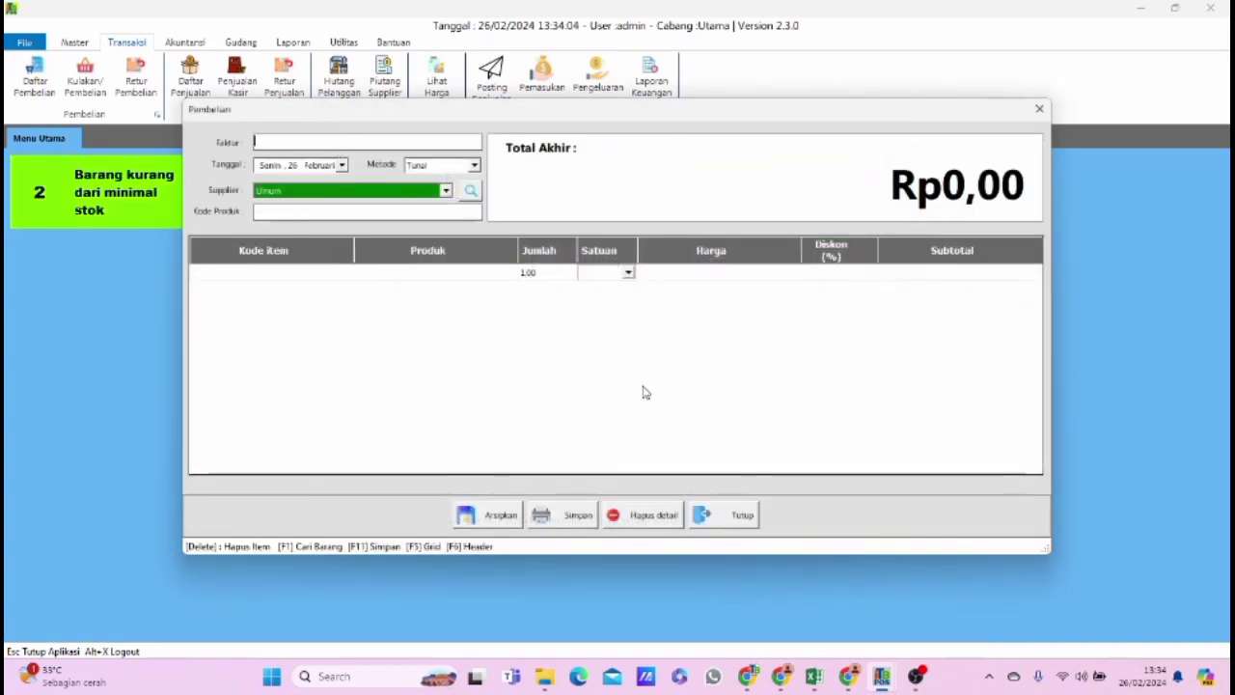
click(1039, 110)
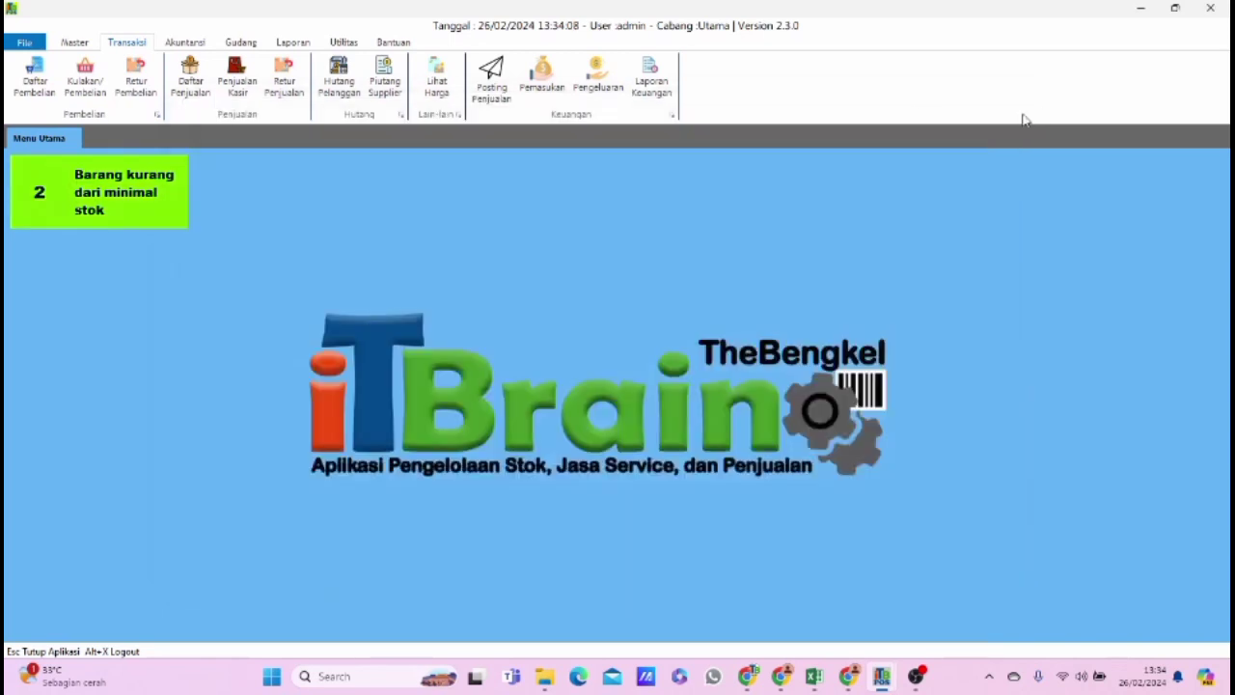
Open the Piutang Supplier list and set its end date to 26 Maret 2024.
click(386, 91)
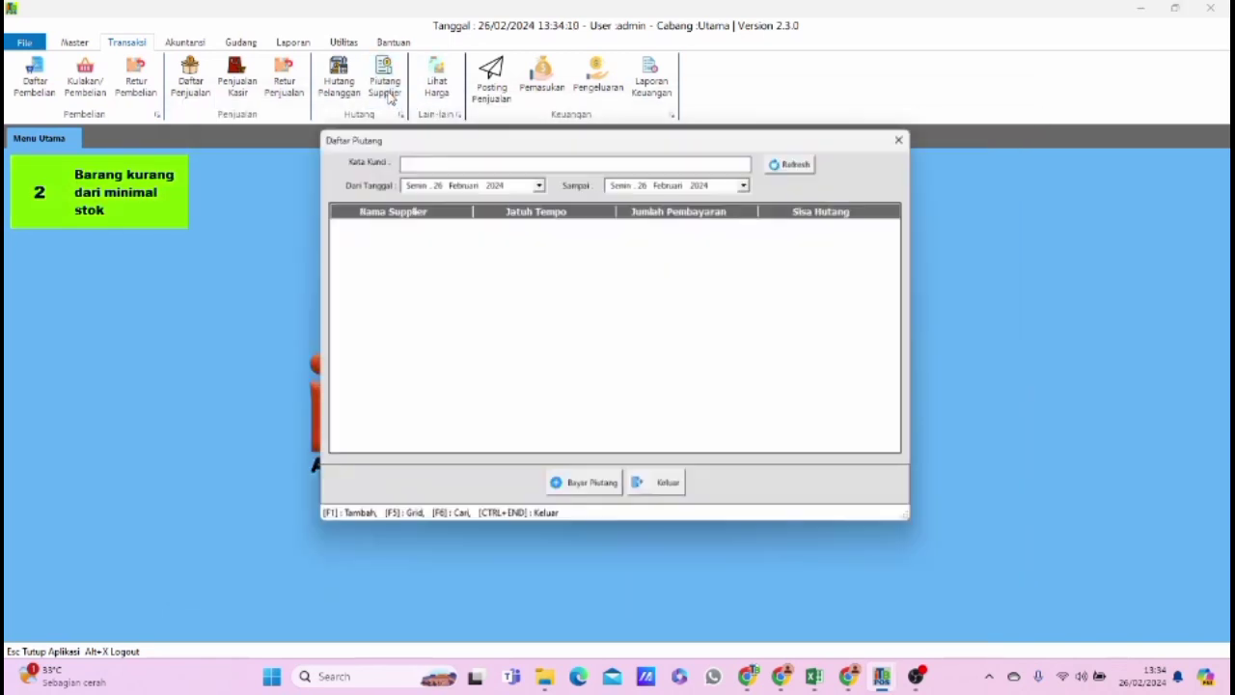
click(744, 185)
click(748, 182)
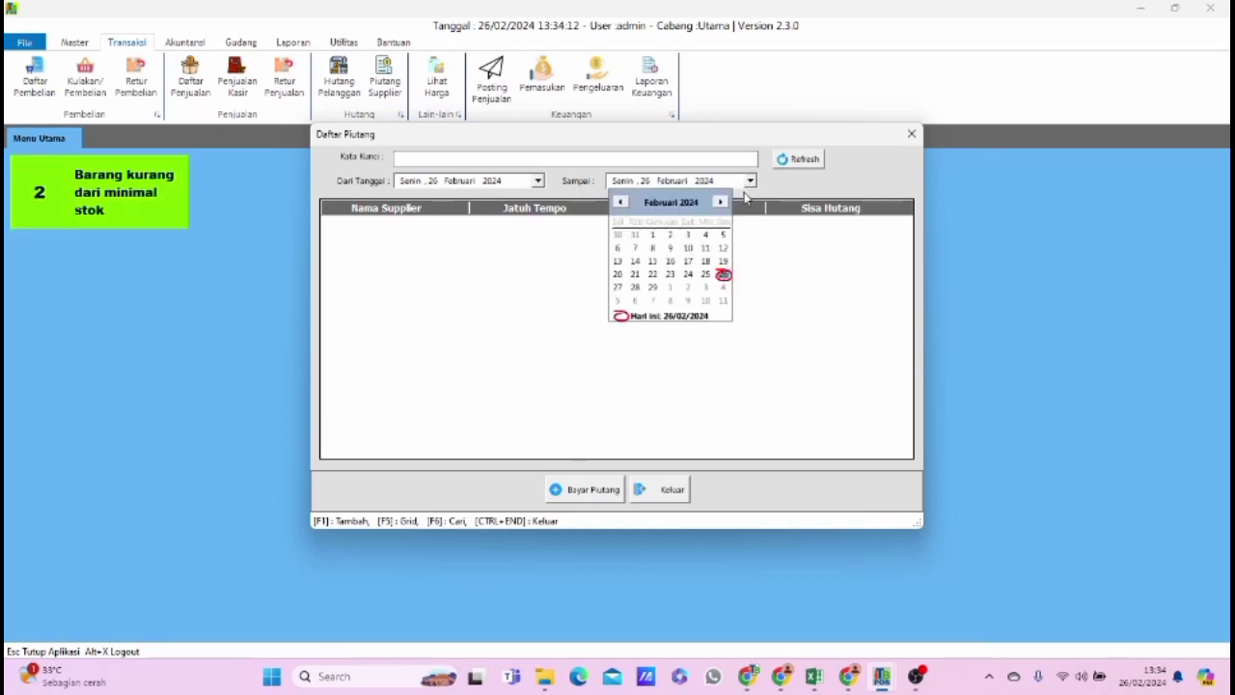
click(721, 204)
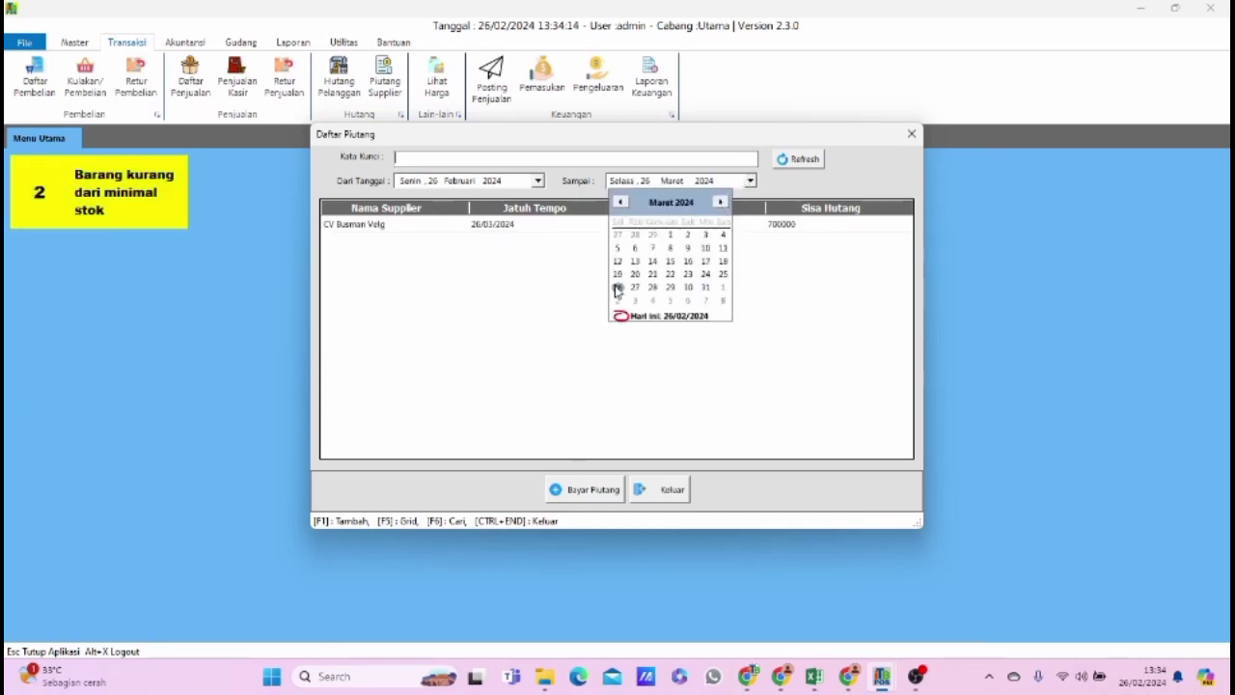
click(595, 260)
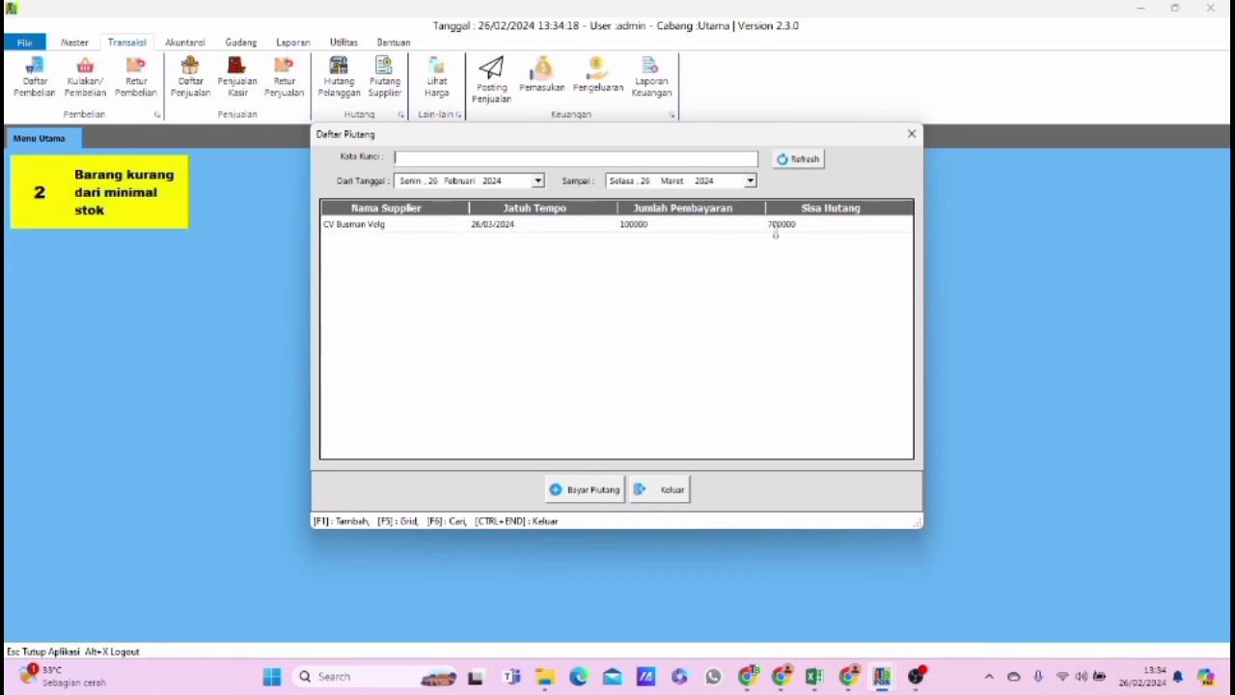
Record and save a 50.000 payment on the CV Busman Velg debt, then close the list.
click(661, 225)
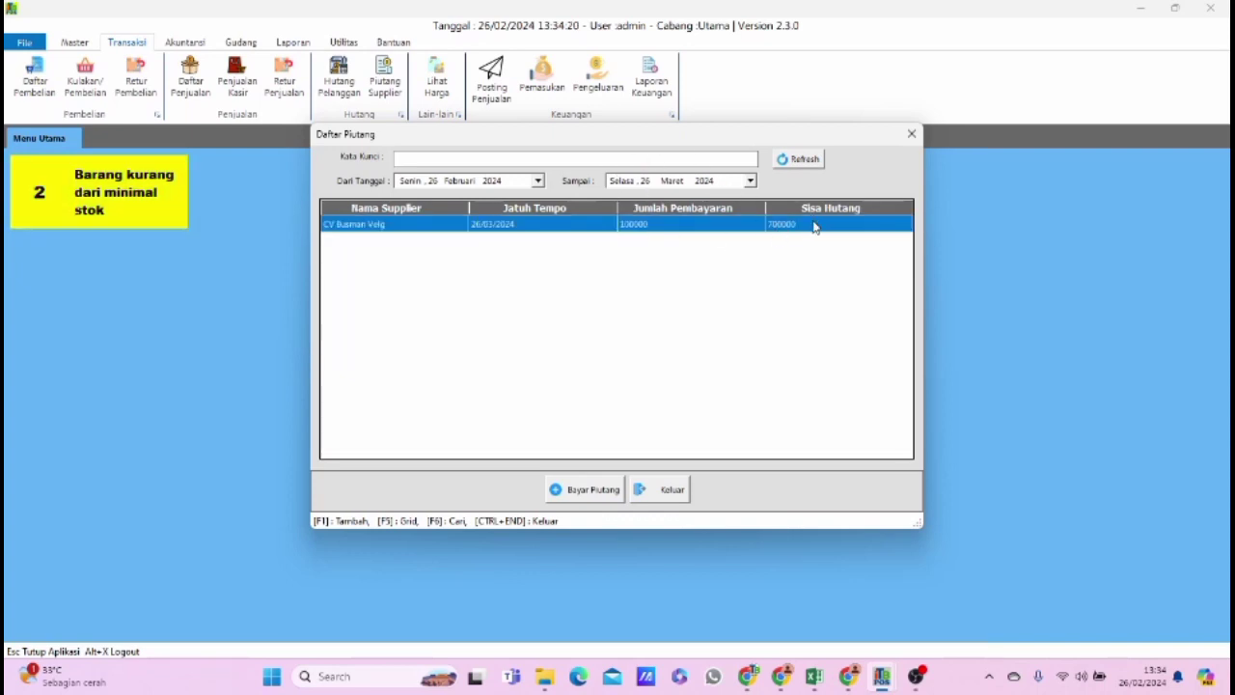
click(587, 489)
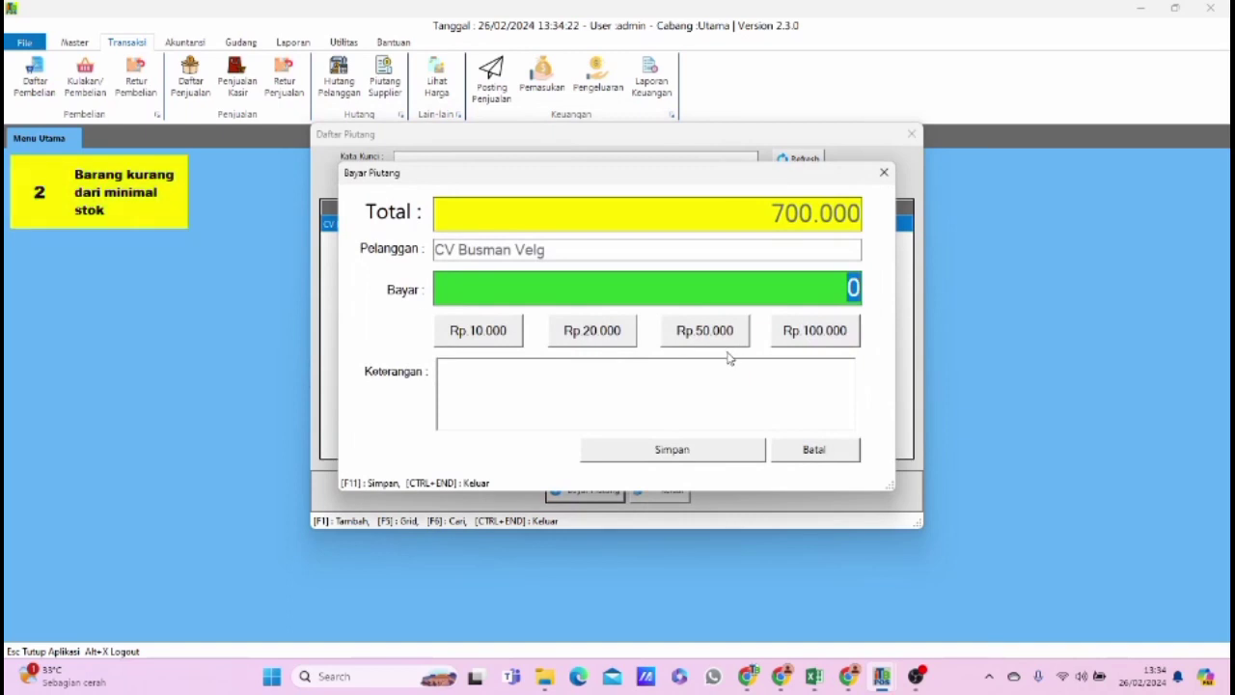
click(705, 333)
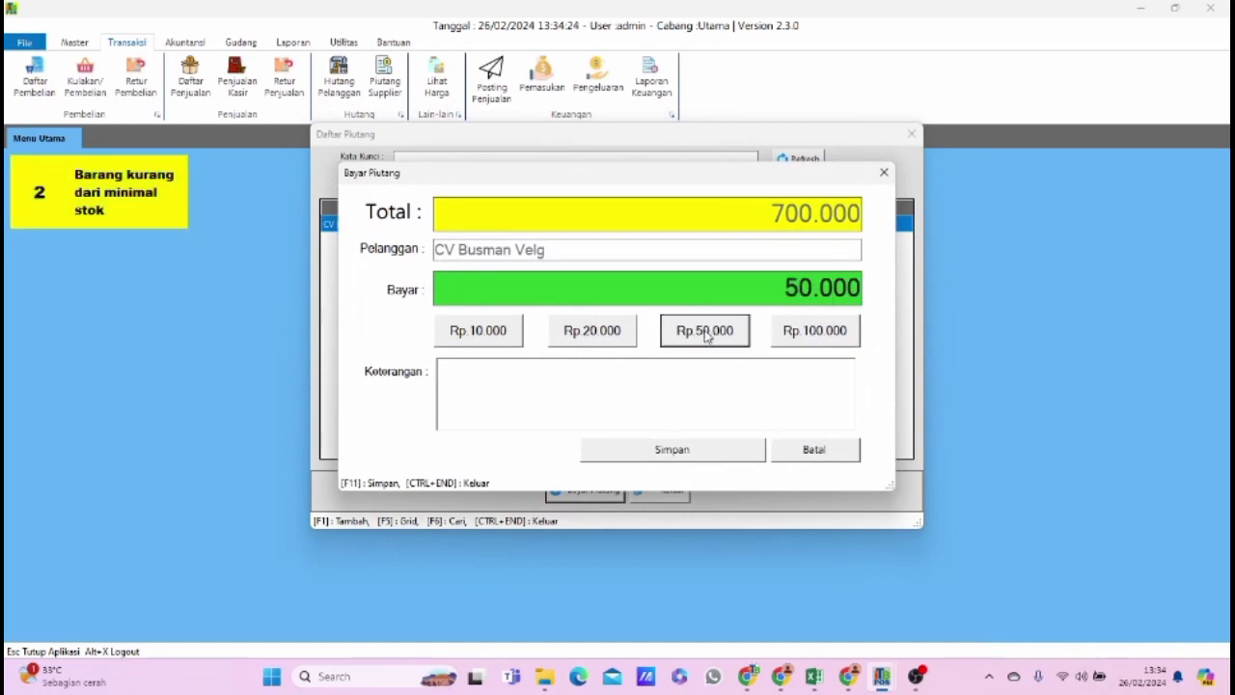
click(681, 460)
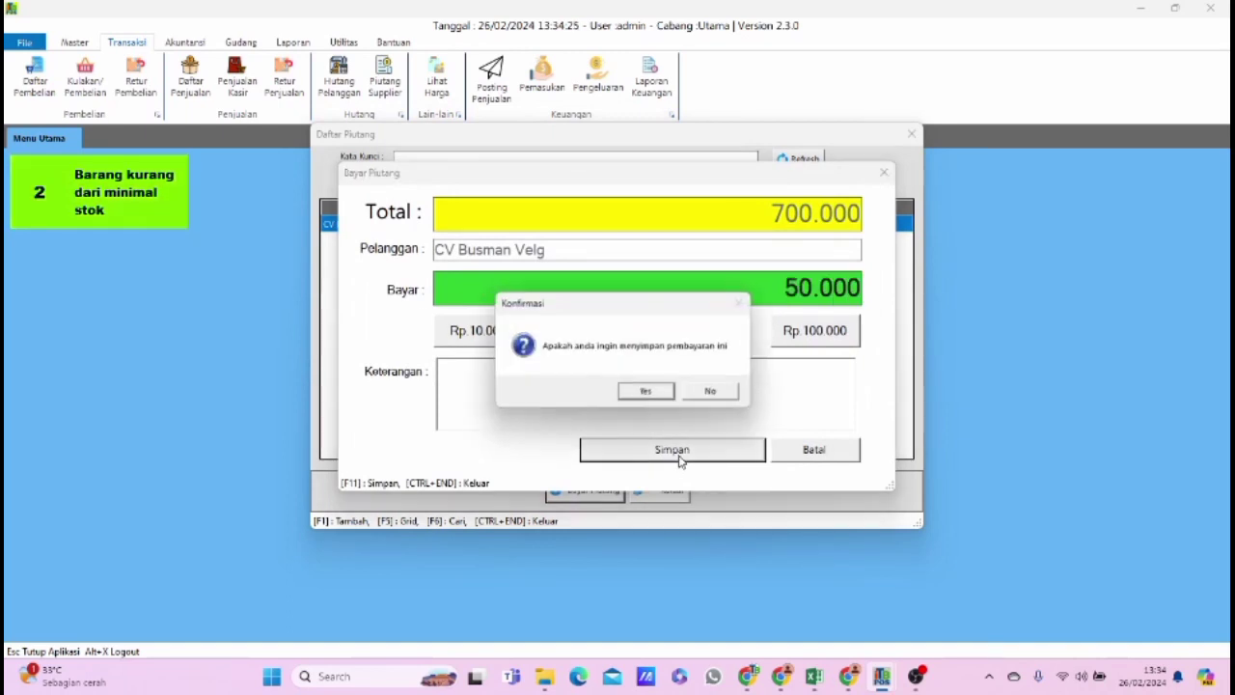
click(646, 392)
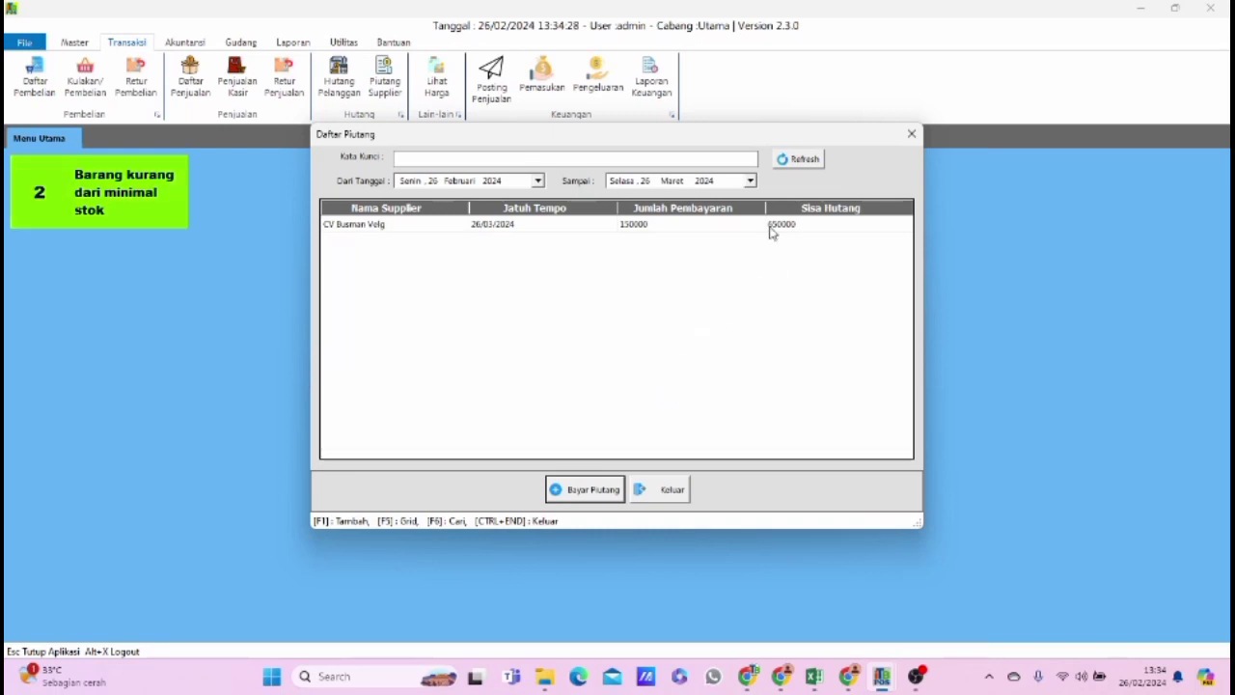
click(672, 490)
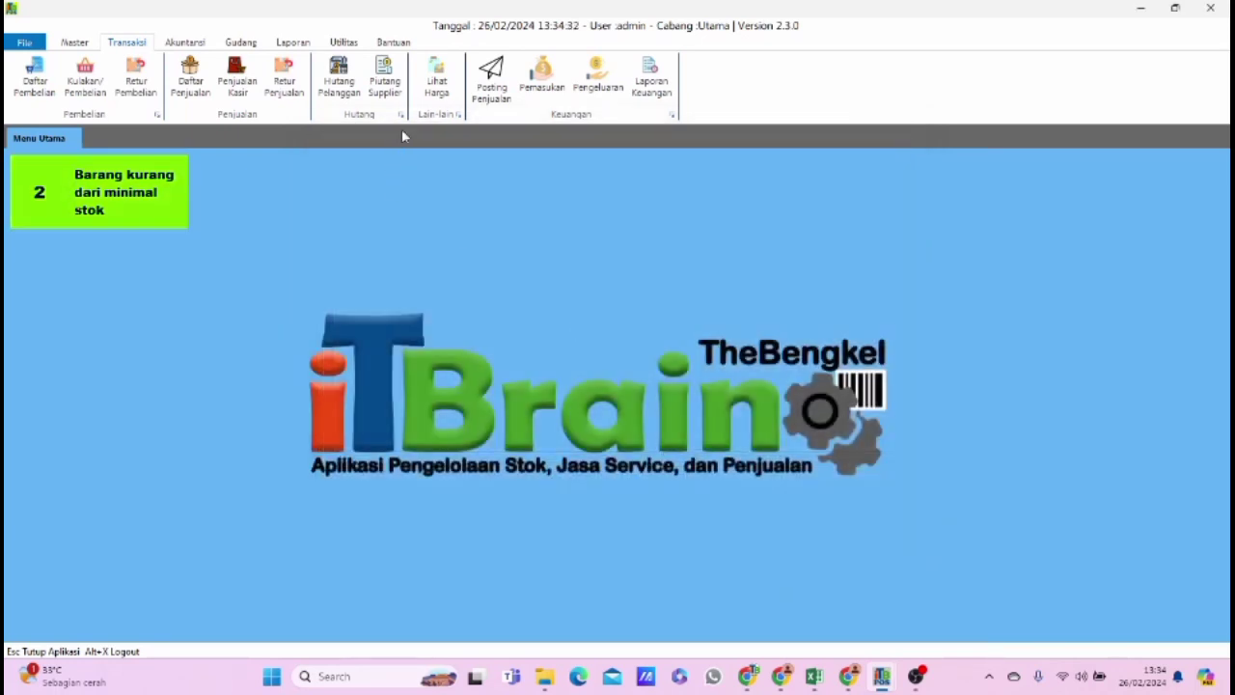
Check the supplier debt report through 26 Maret 2024 and the supplier debt payment report, closing each one.
click(293, 43)
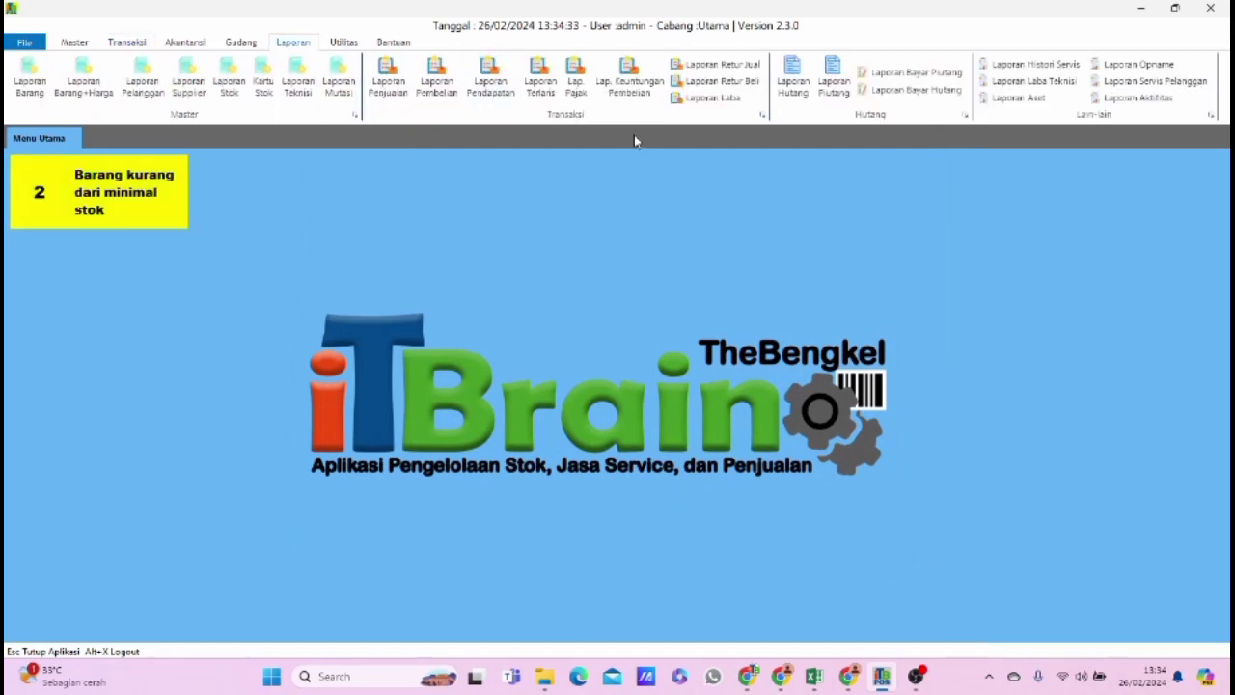
click(835, 89)
click(772, 220)
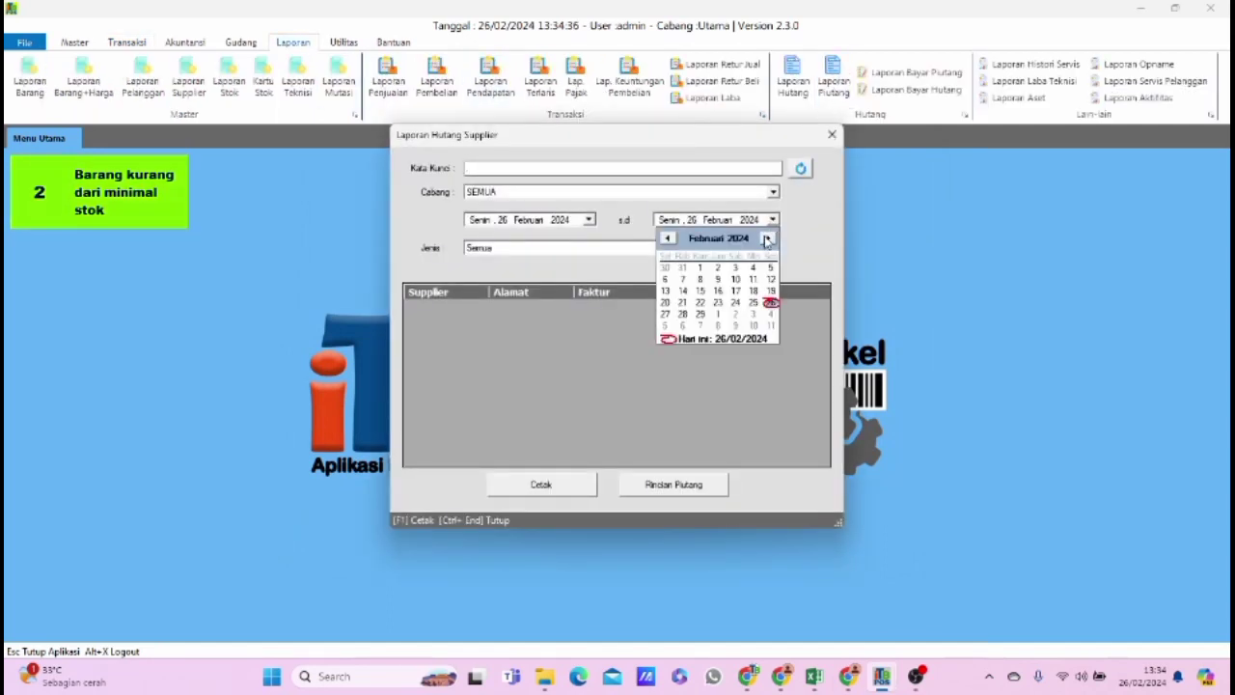
click(772, 237)
click(772, 220)
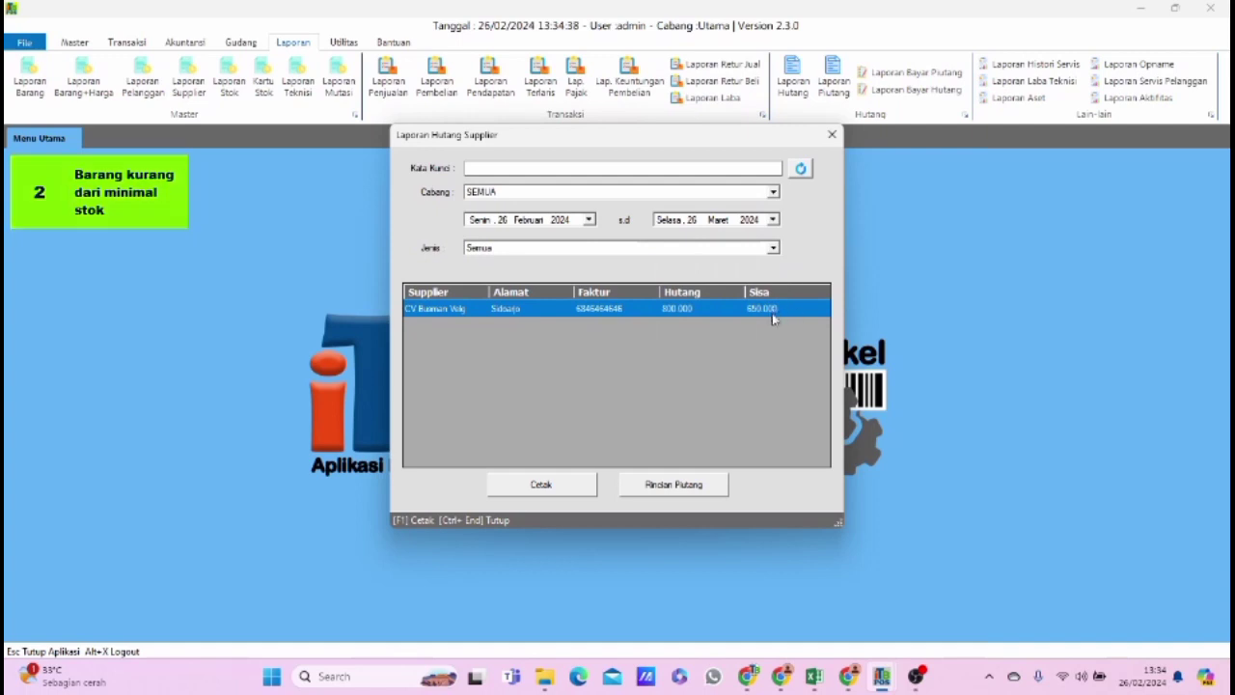
click(831, 134)
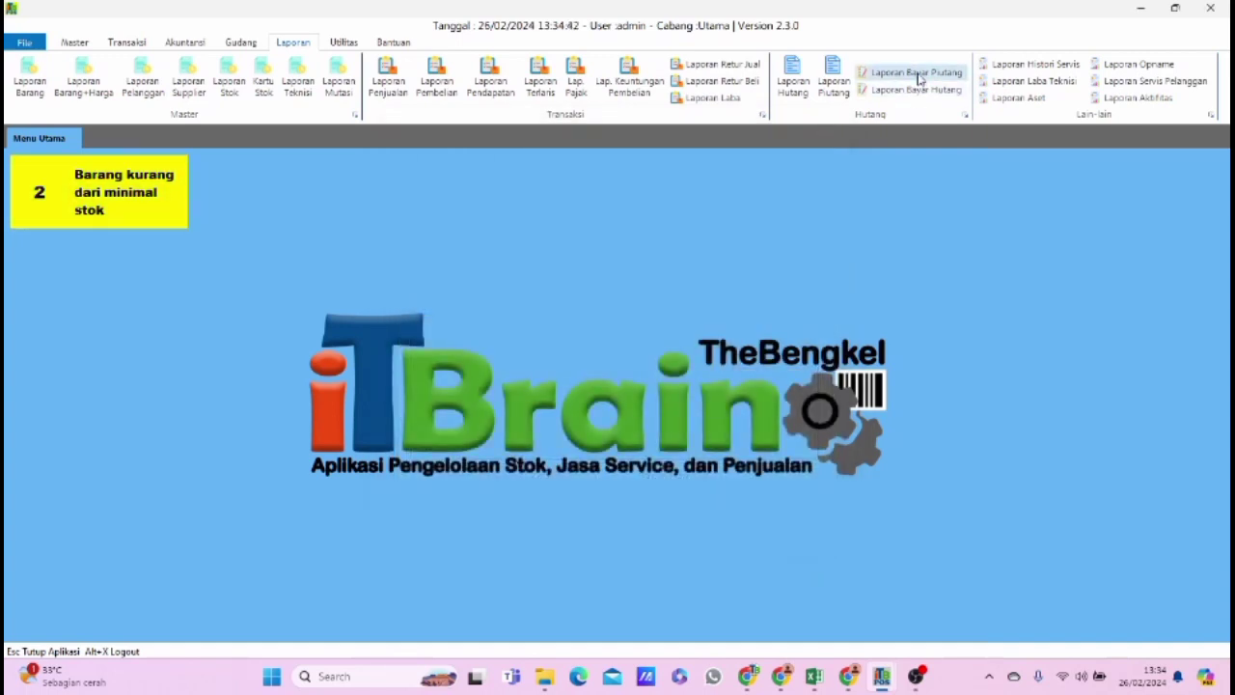
click(916, 89)
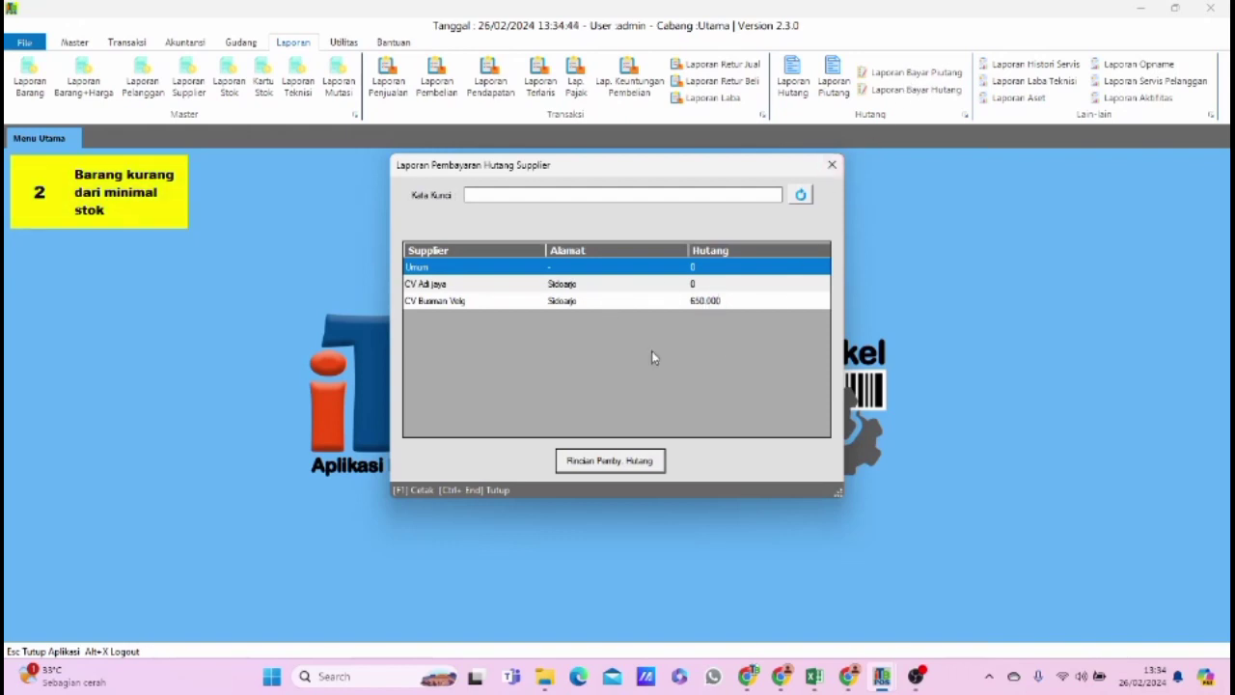
click(829, 168)
Open the Lihat Harga price list, select product BRG001, preview its price printout at 150% zoom, and close the preview.
click(143, 47)
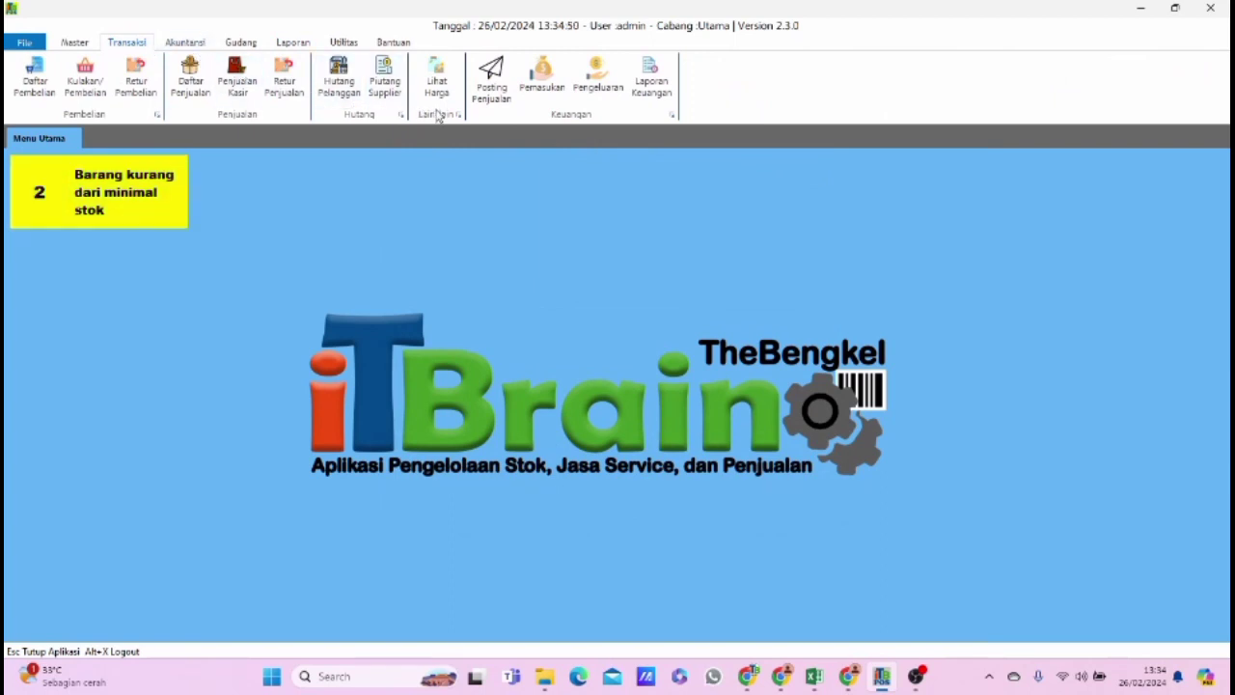
click(443, 90)
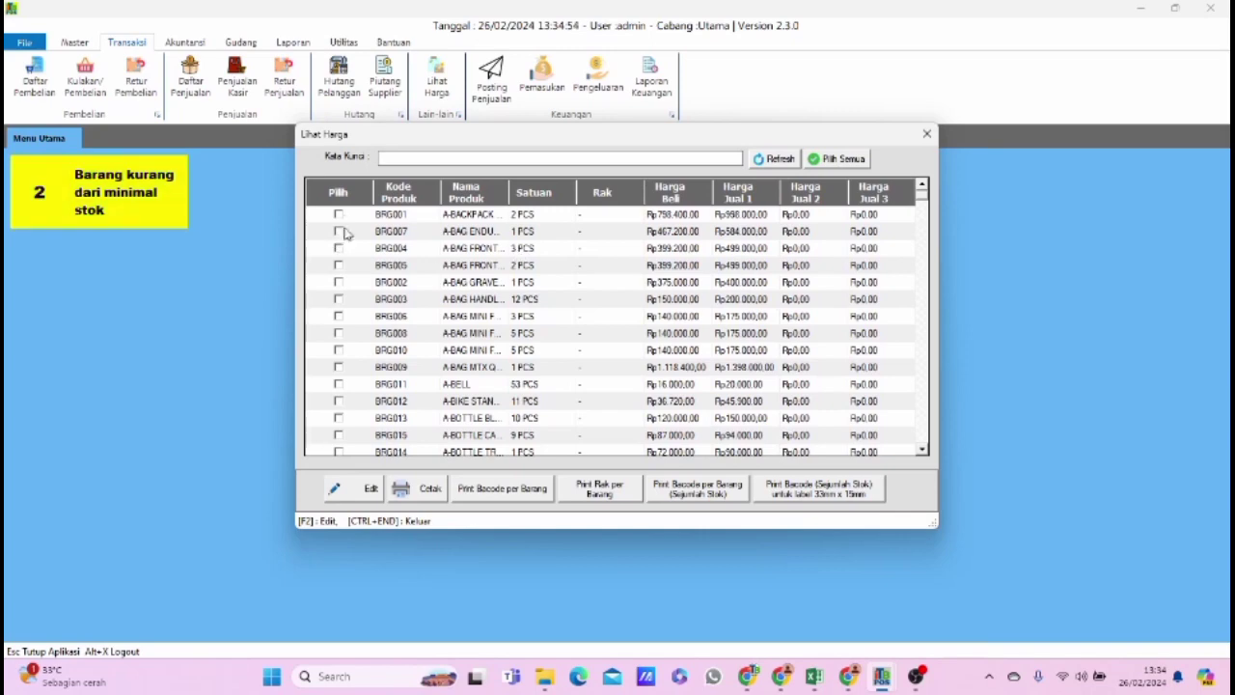
click(339, 215)
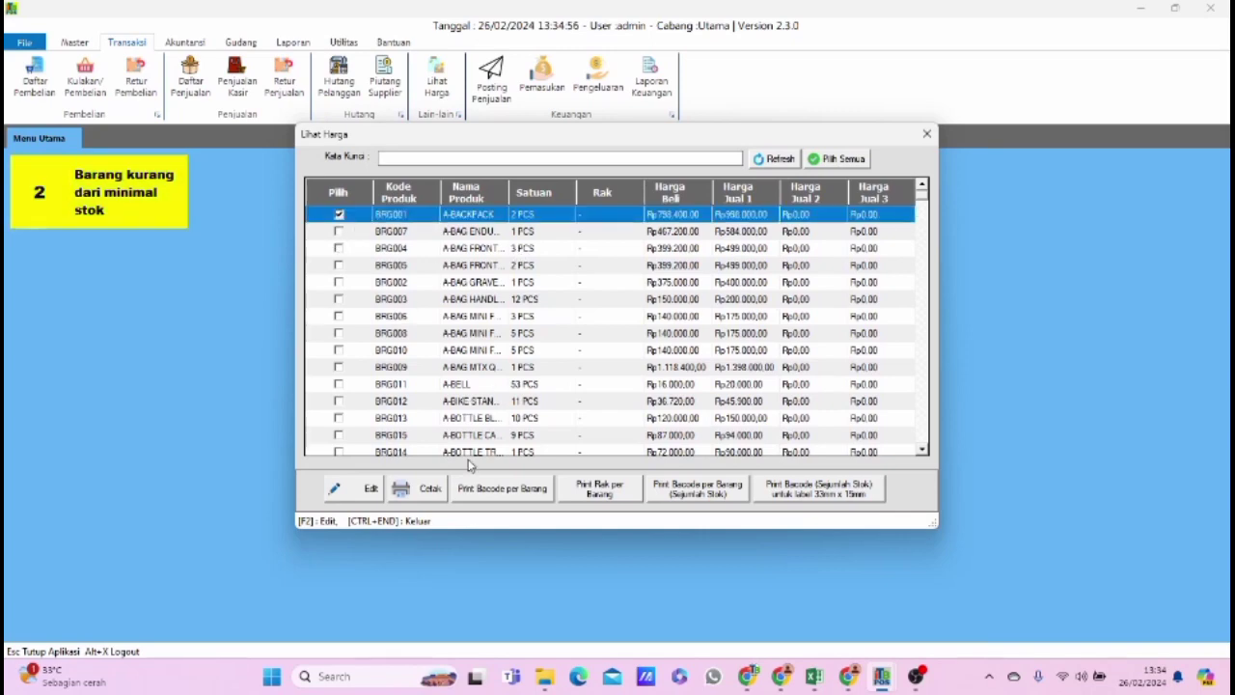
click(429, 489)
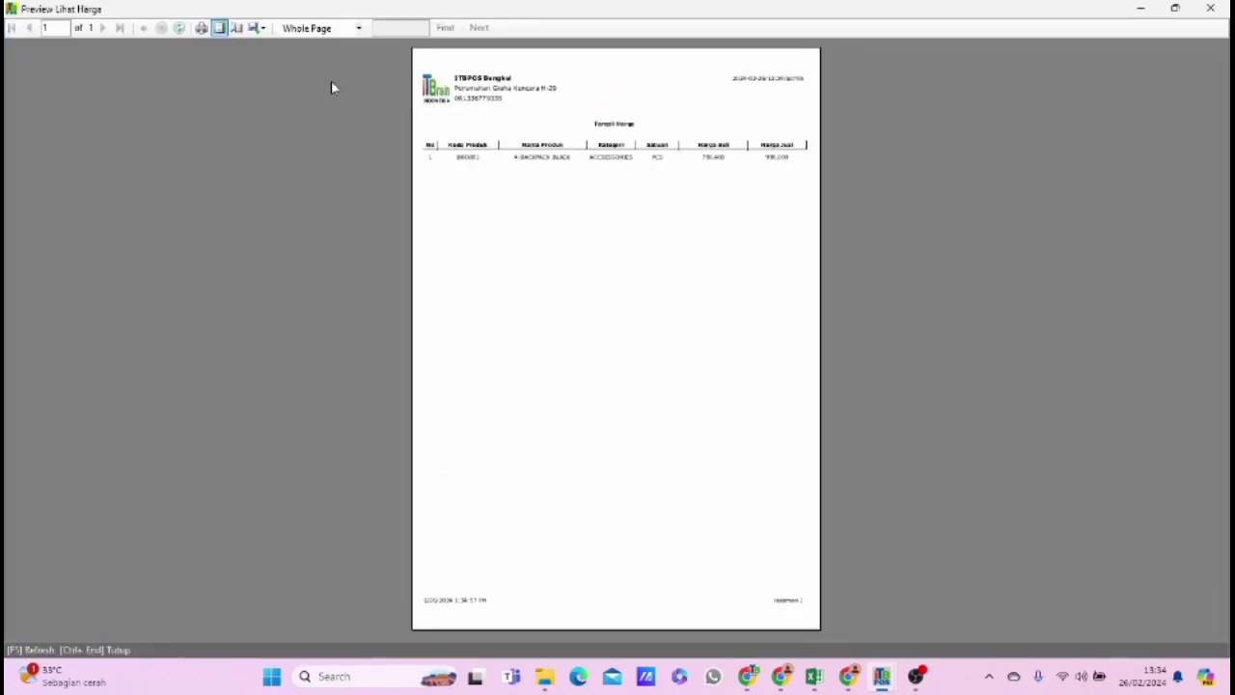
click(358, 28)
click(328, 85)
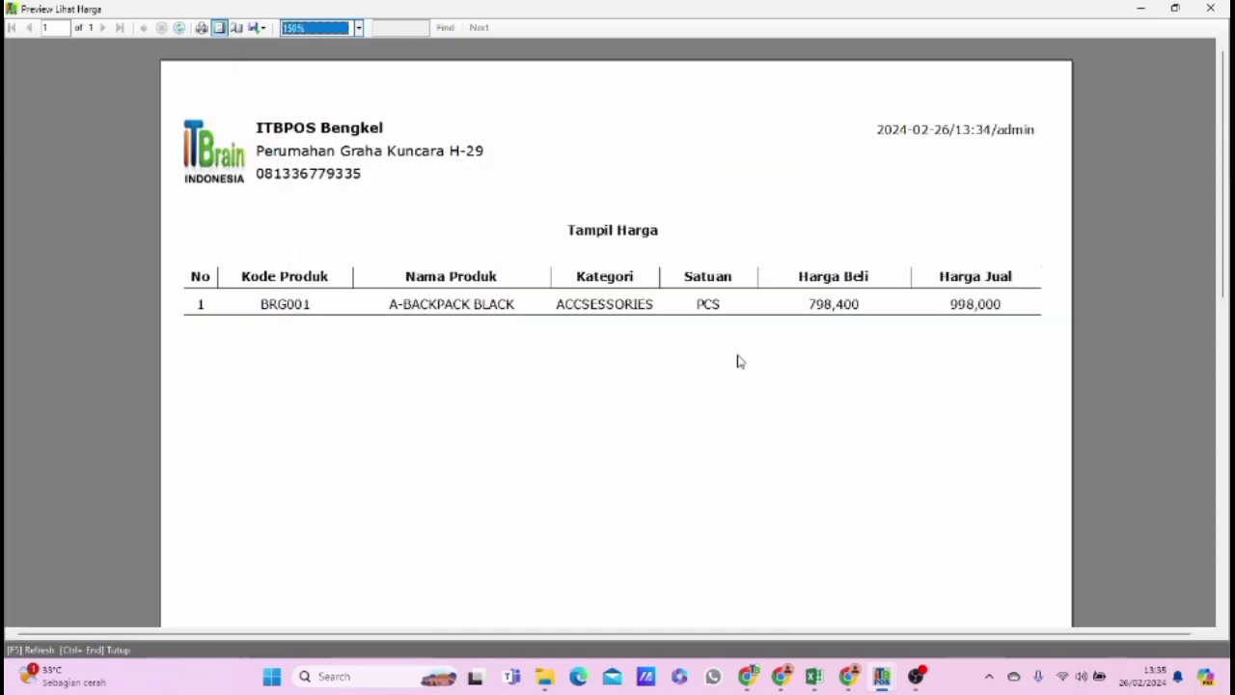
click(1209, 8)
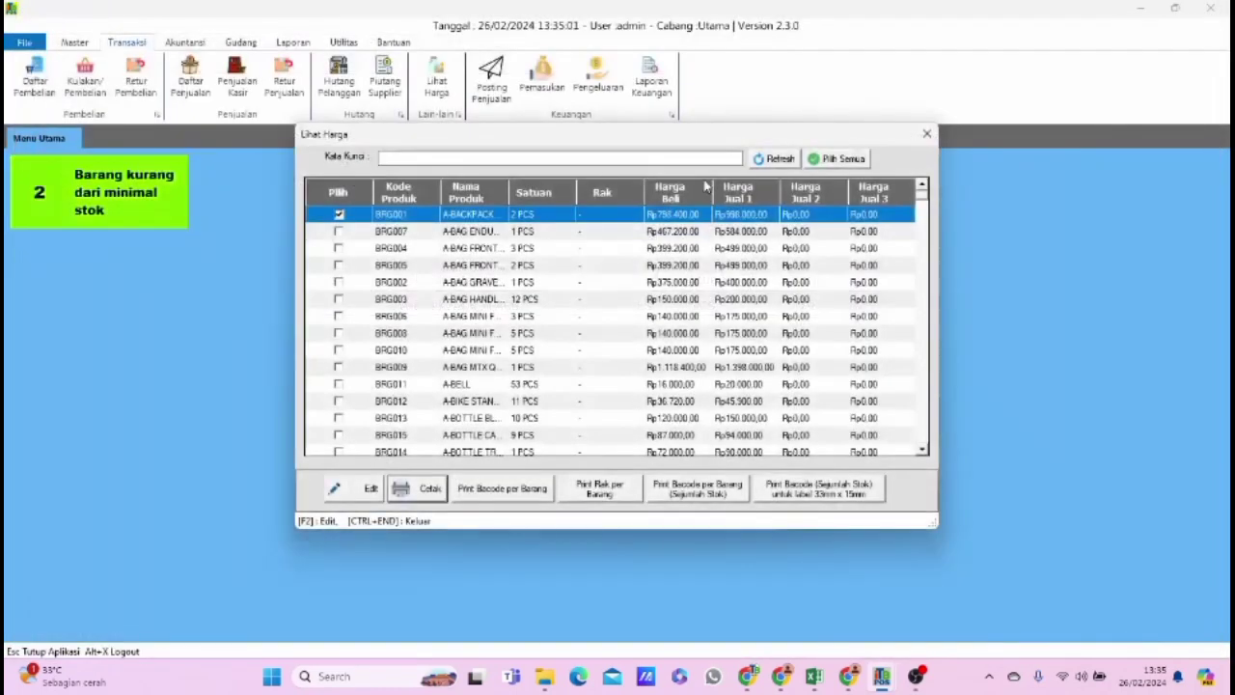
Add products BRG002 through BRG007 to the selection in the Lihat Harga price list.
click(338, 232)
click(338, 248)
click(338, 264)
click(337, 282)
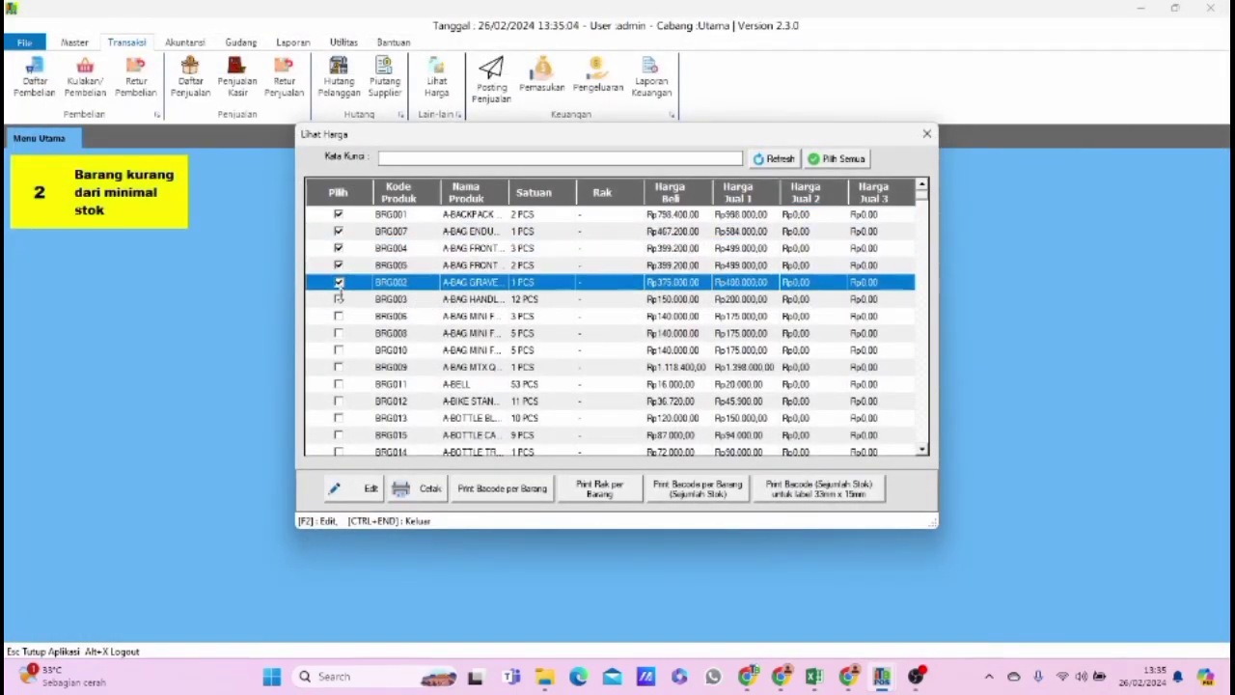
click(337, 298)
click(337, 315)
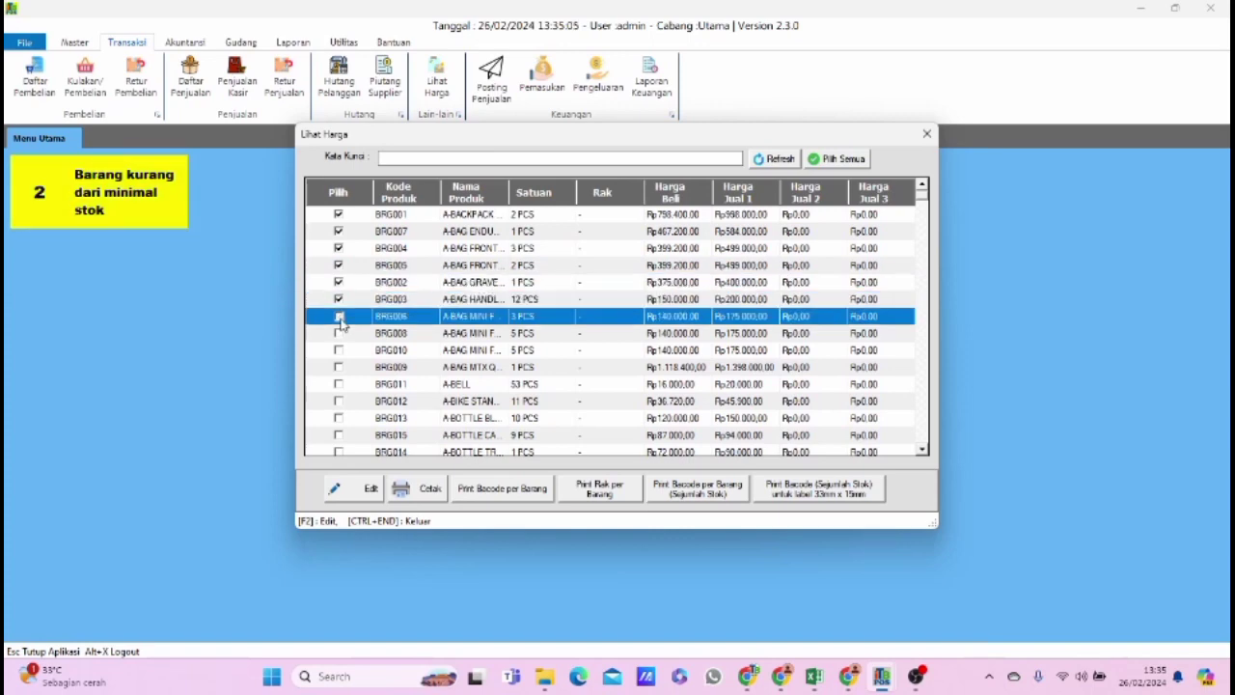
Preview the price printout of the seven selected products at 150% zoom, and close the preview and the price list.
click(416, 490)
click(349, 28)
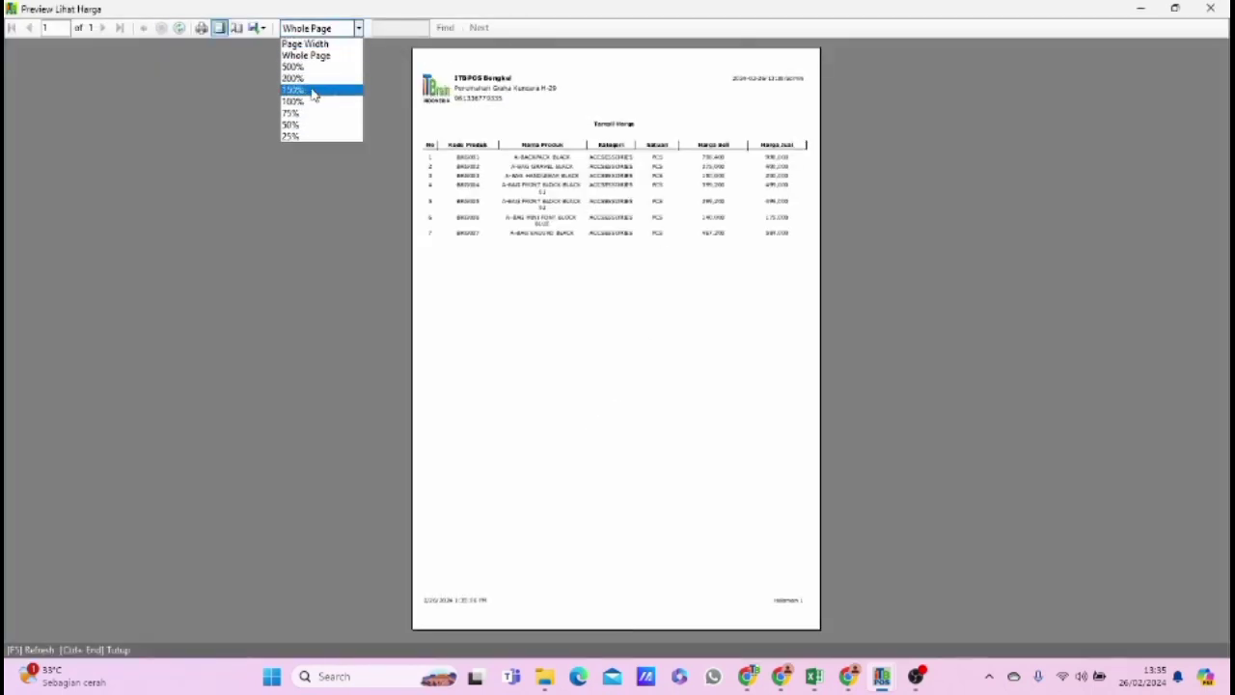
click(314, 89)
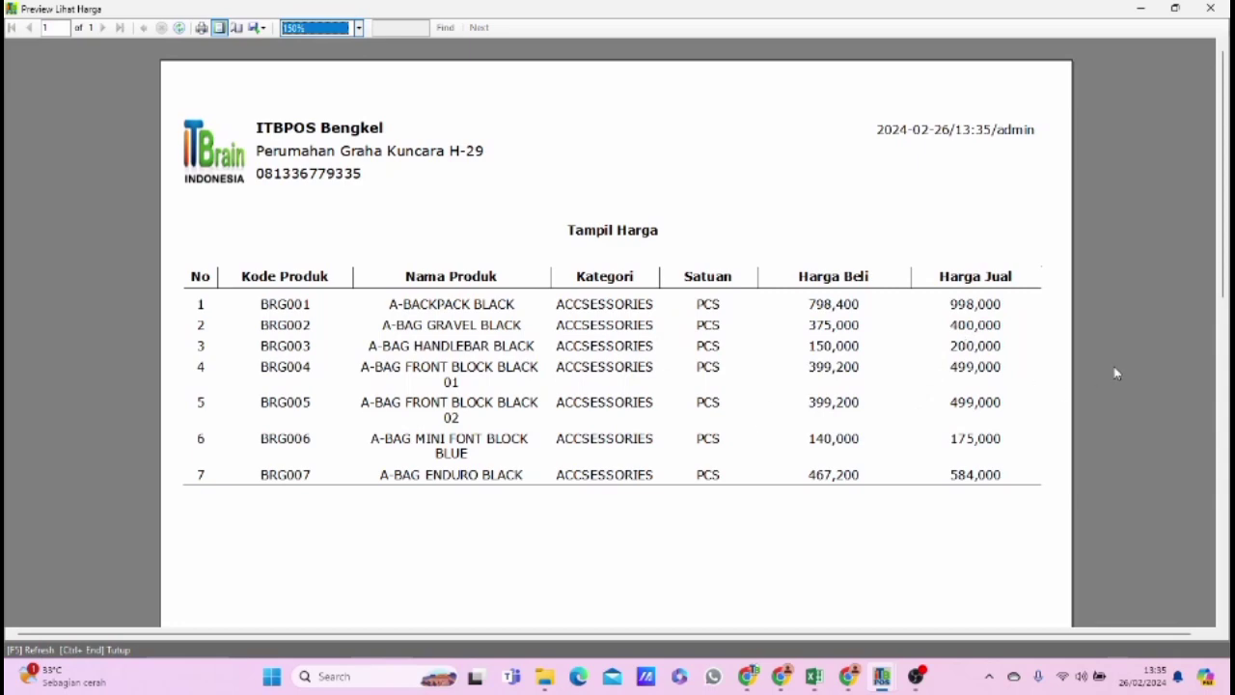
click(1210, 8)
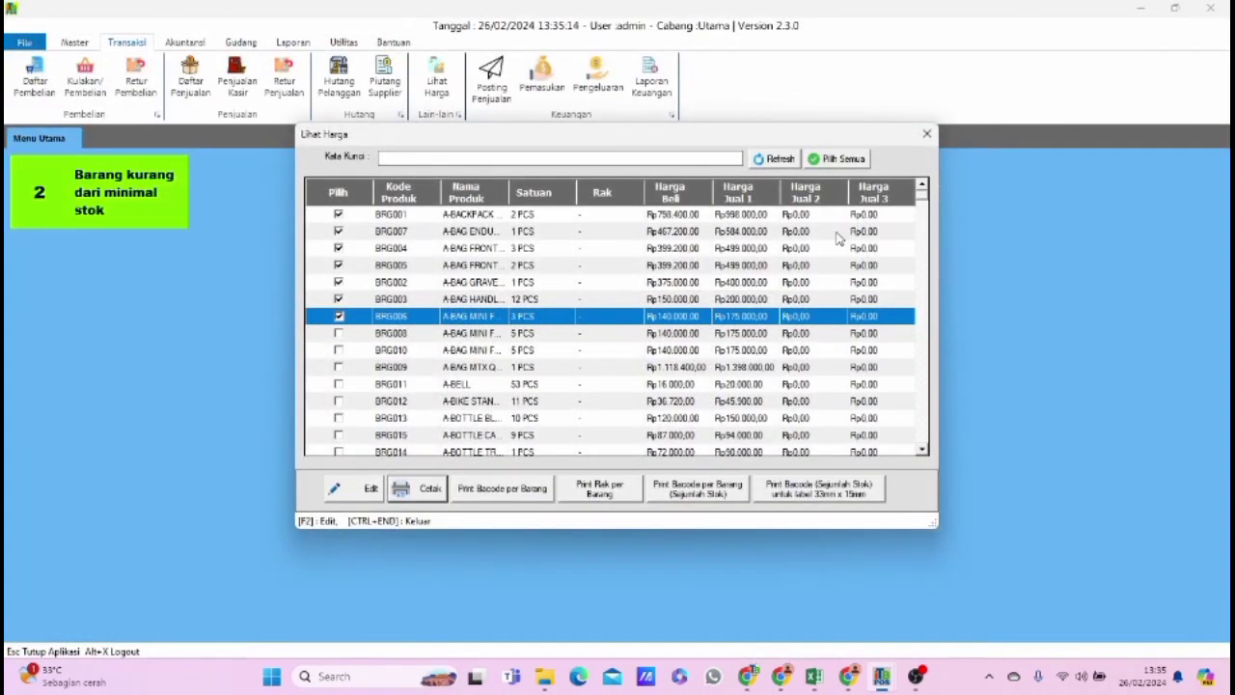
click(924, 135)
Remove the Tampilkan Harga Beli (Lihat Harga dan Transaksi) permission from the admin role in Hak Akses, save it, and close the window.
click(344, 42)
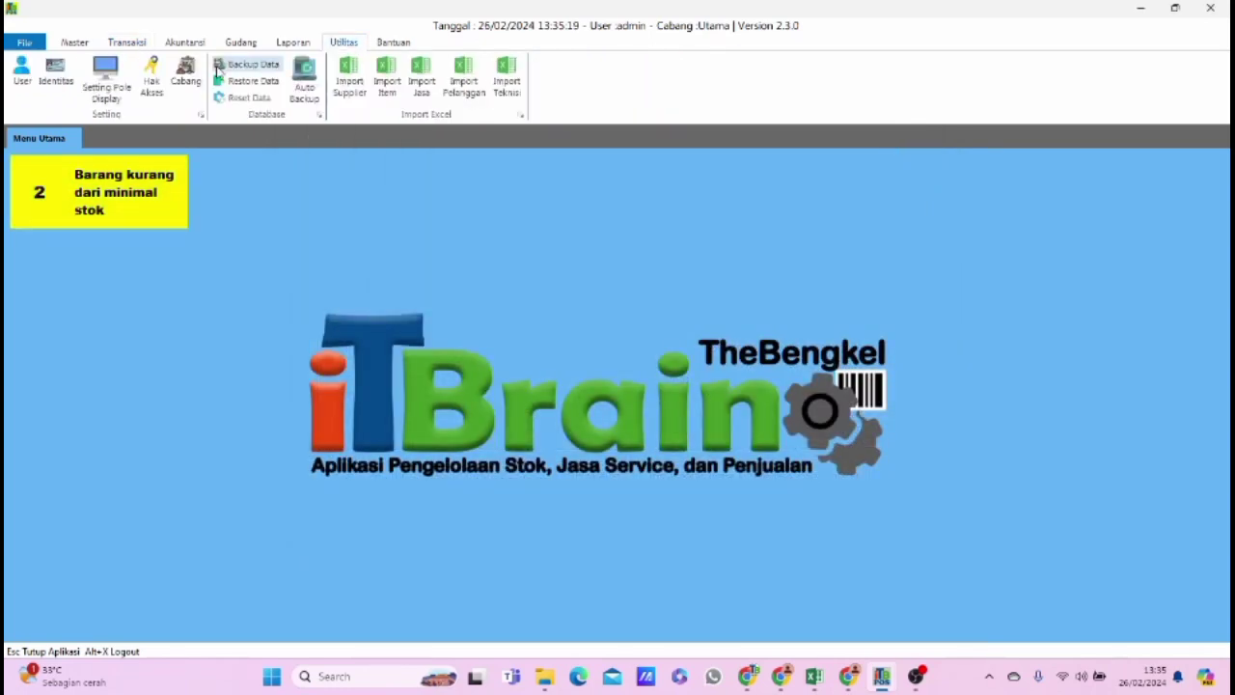
click(151, 86)
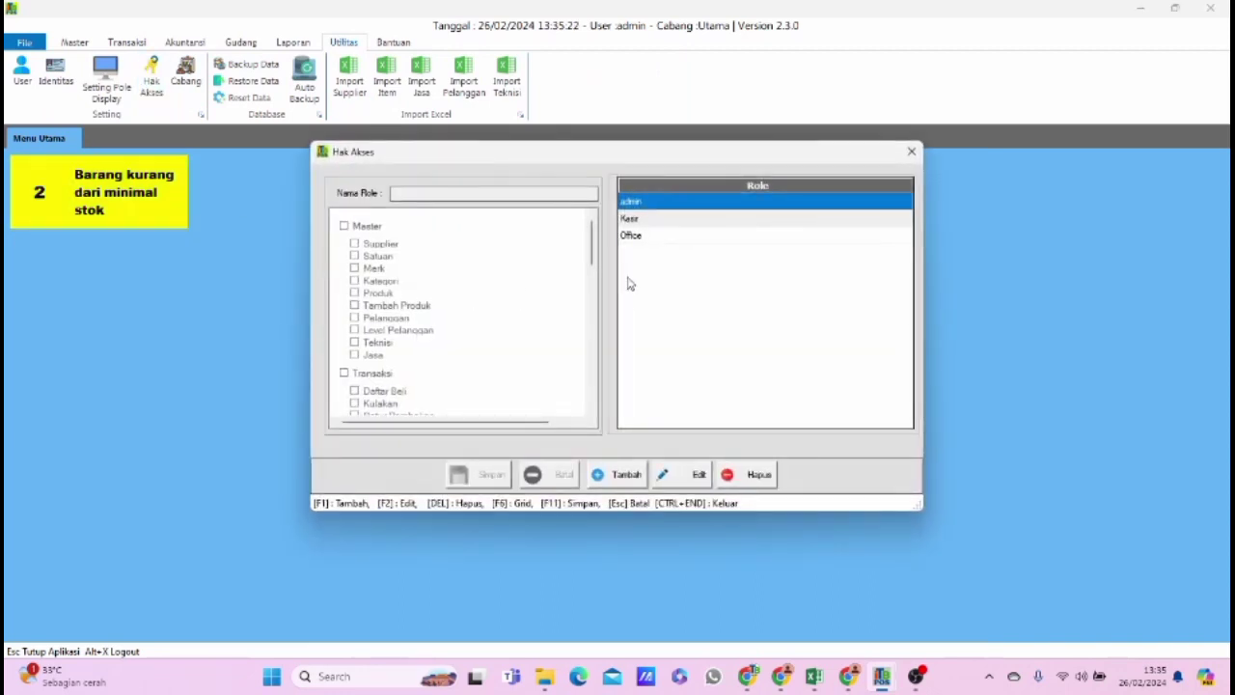
click(698, 474)
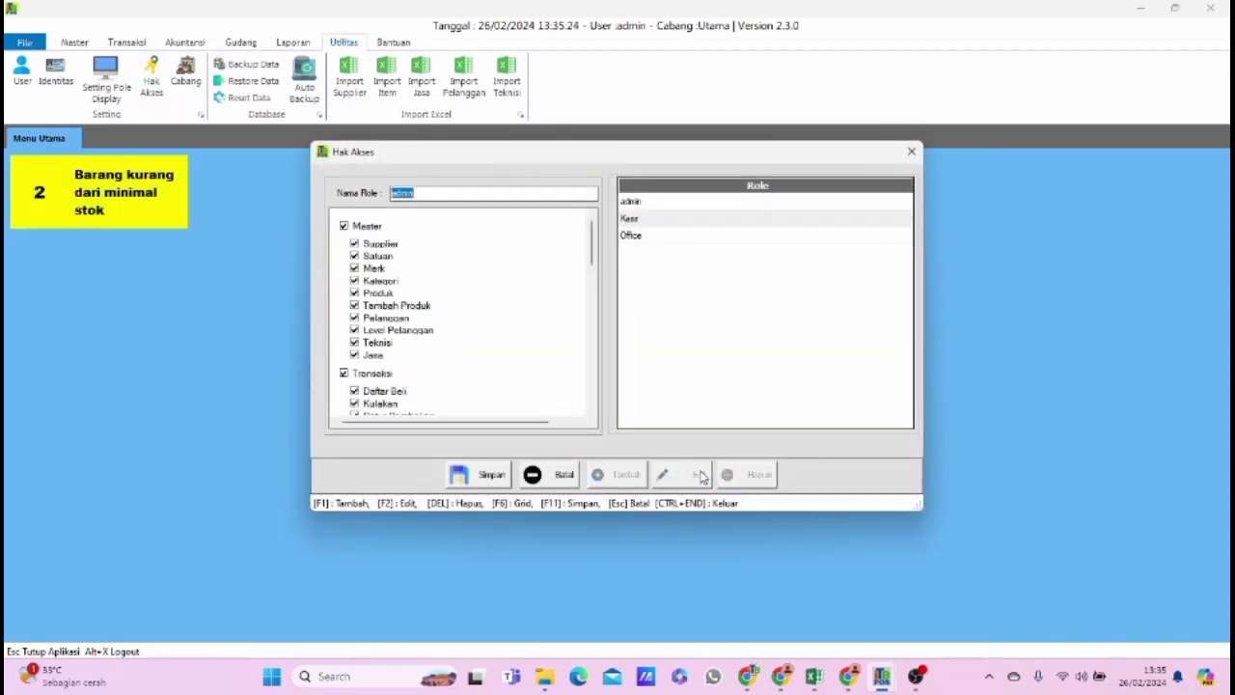
drag(590, 251, 591, 411)
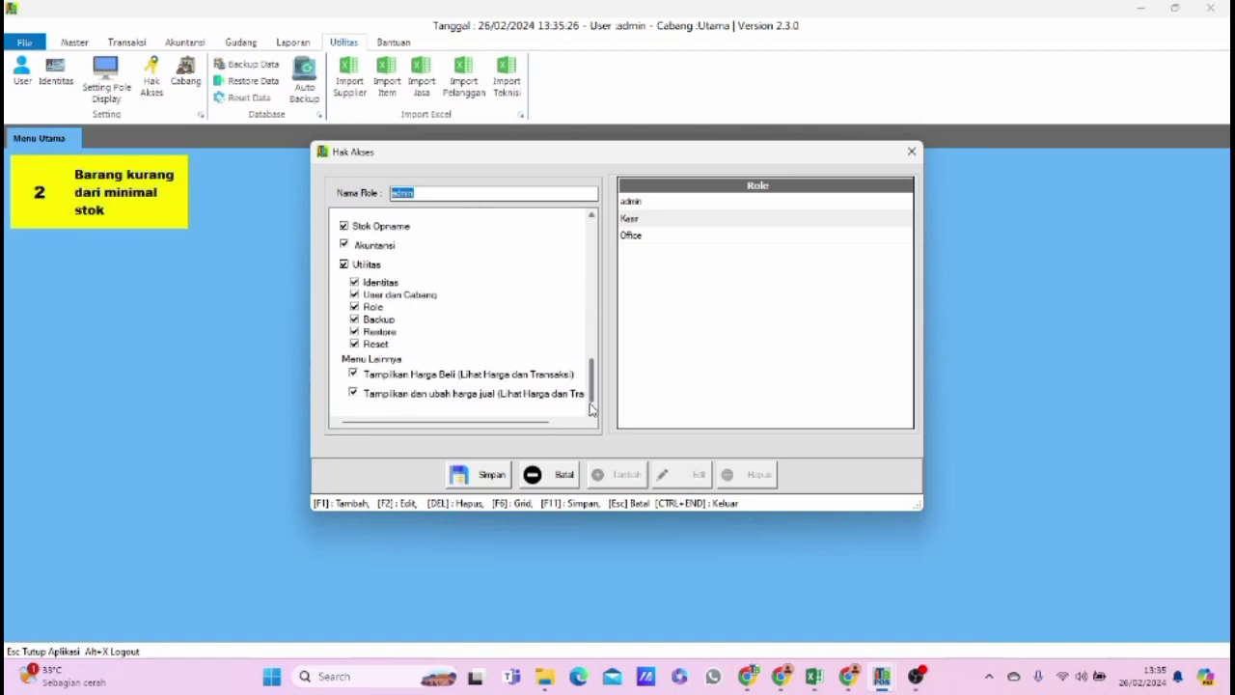
click(353, 374)
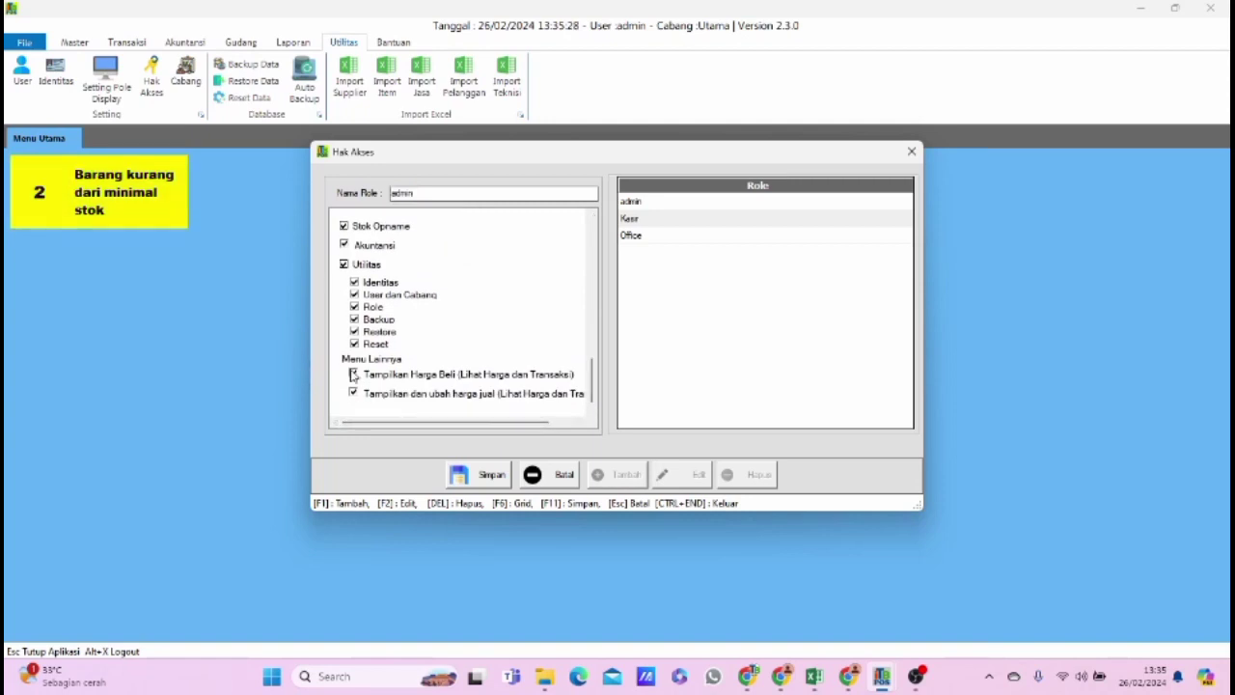
click(469, 476)
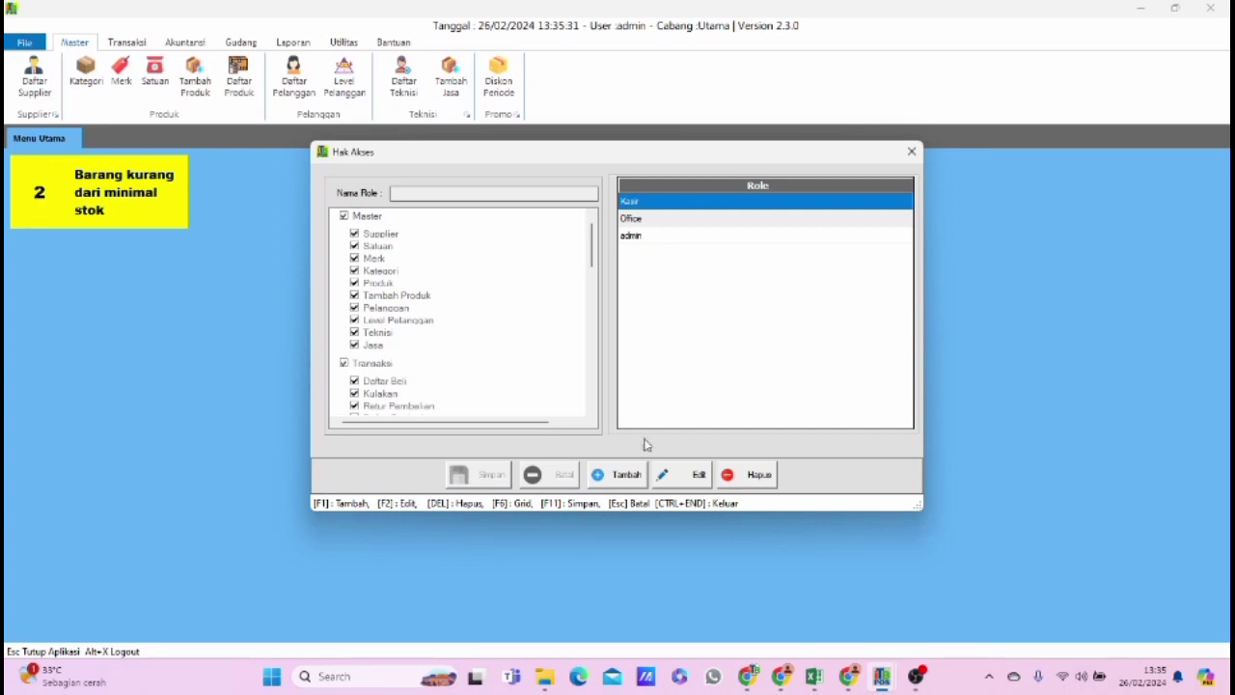
click(911, 152)
Reopen the Lihat Harga price list and select products BRG001 through BRG005 and BRG007.
click(126, 43)
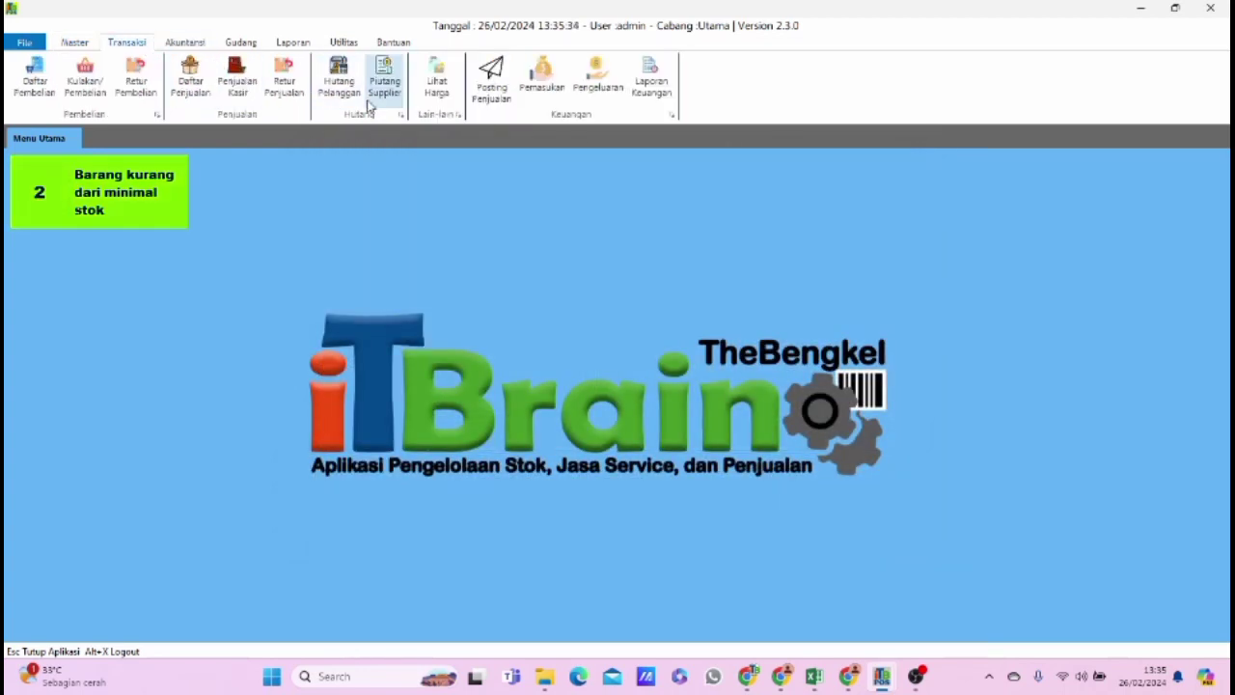
click(436, 81)
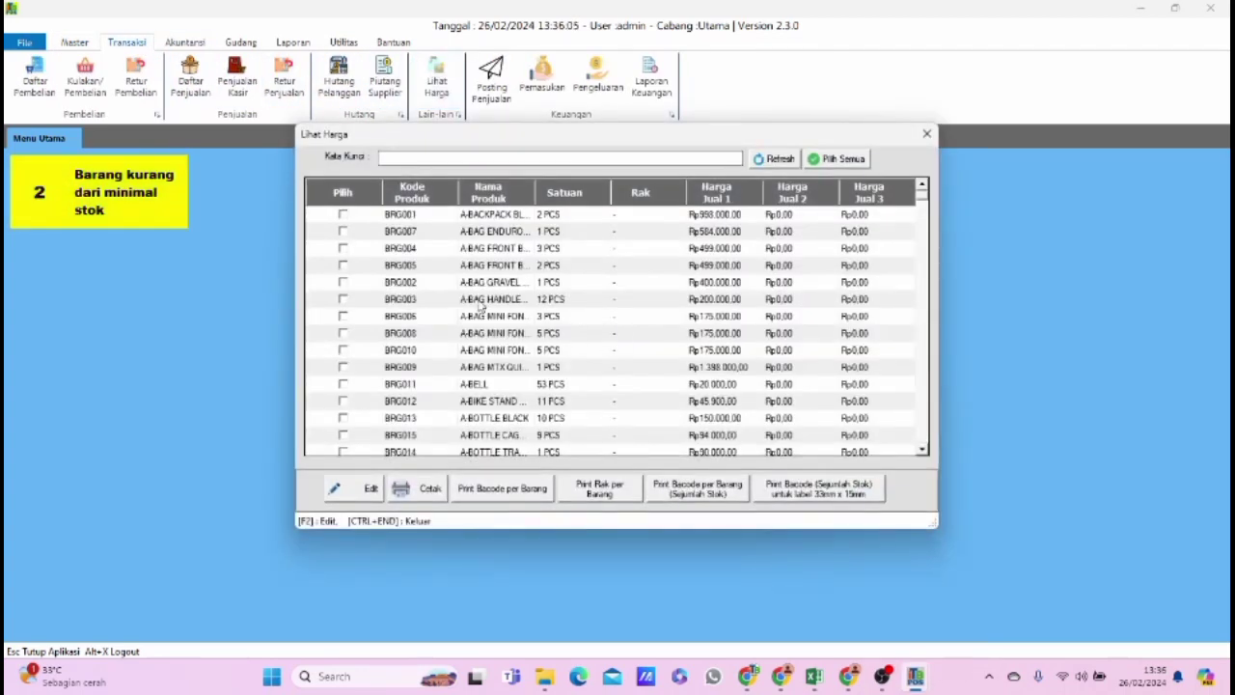
click(342, 214)
click(343, 231)
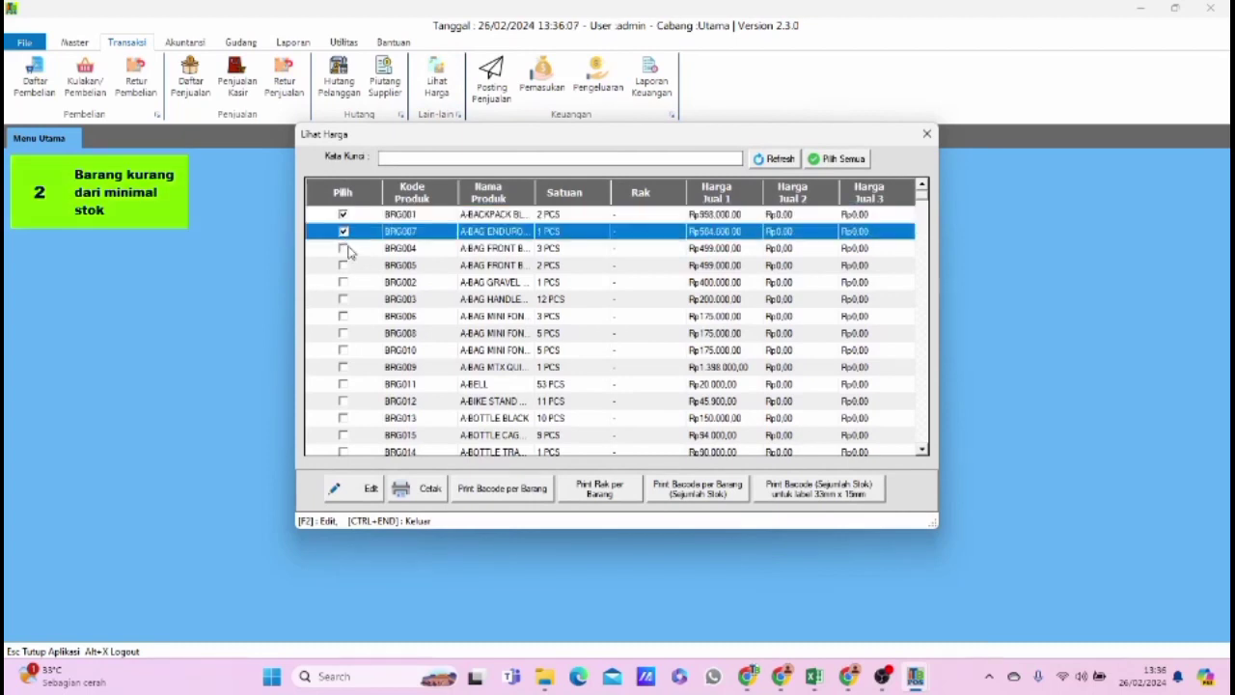
click(343, 248)
click(342, 265)
click(342, 282)
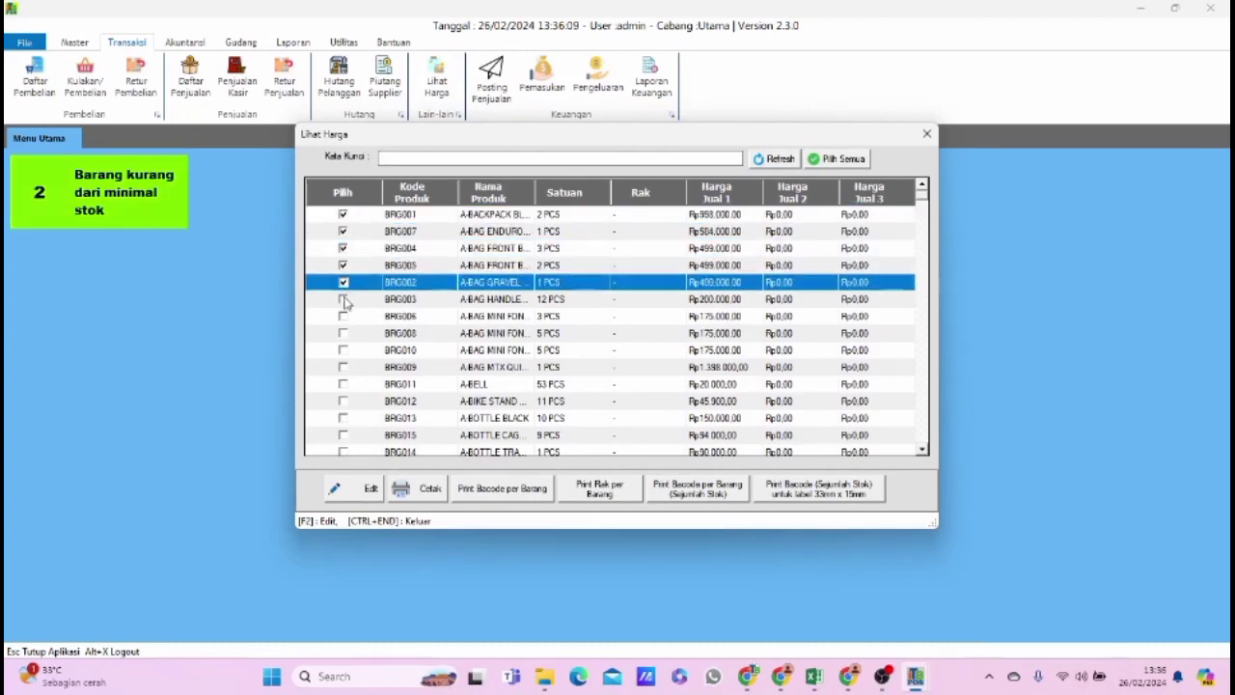
click(342, 299)
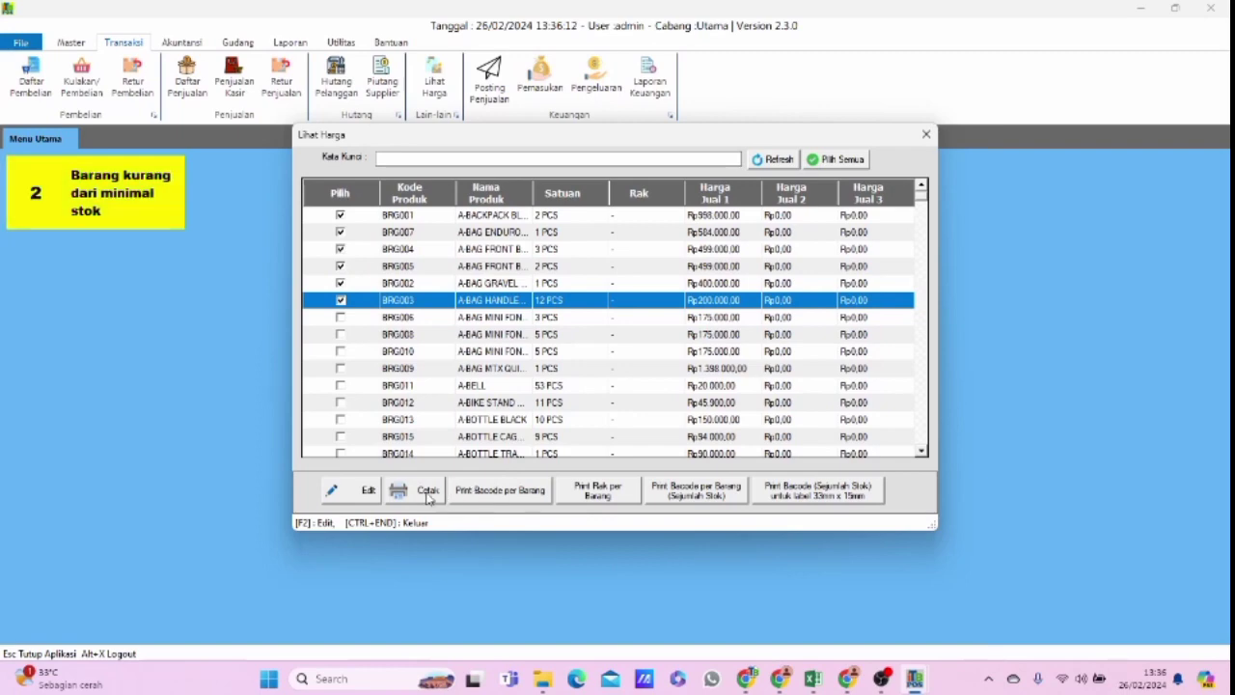
Preview the price printout of the six selected products at 150% zoom, and close the preview and the price list.
click(427, 492)
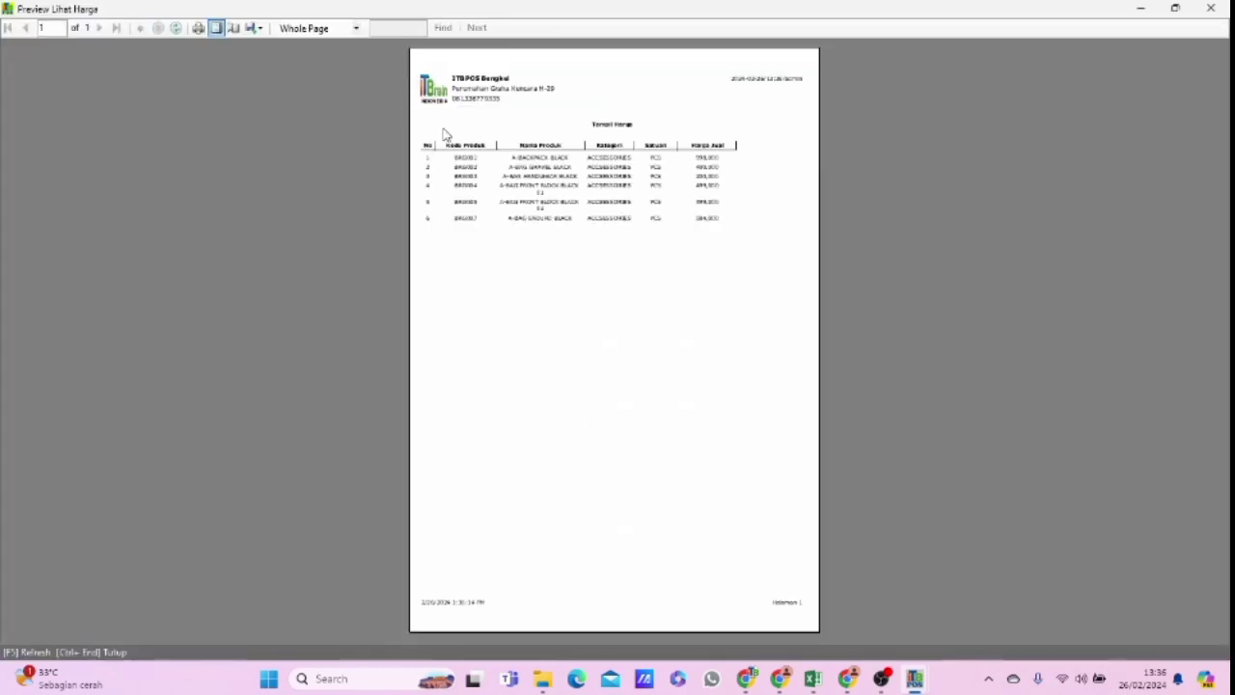
click(356, 28)
click(304, 91)
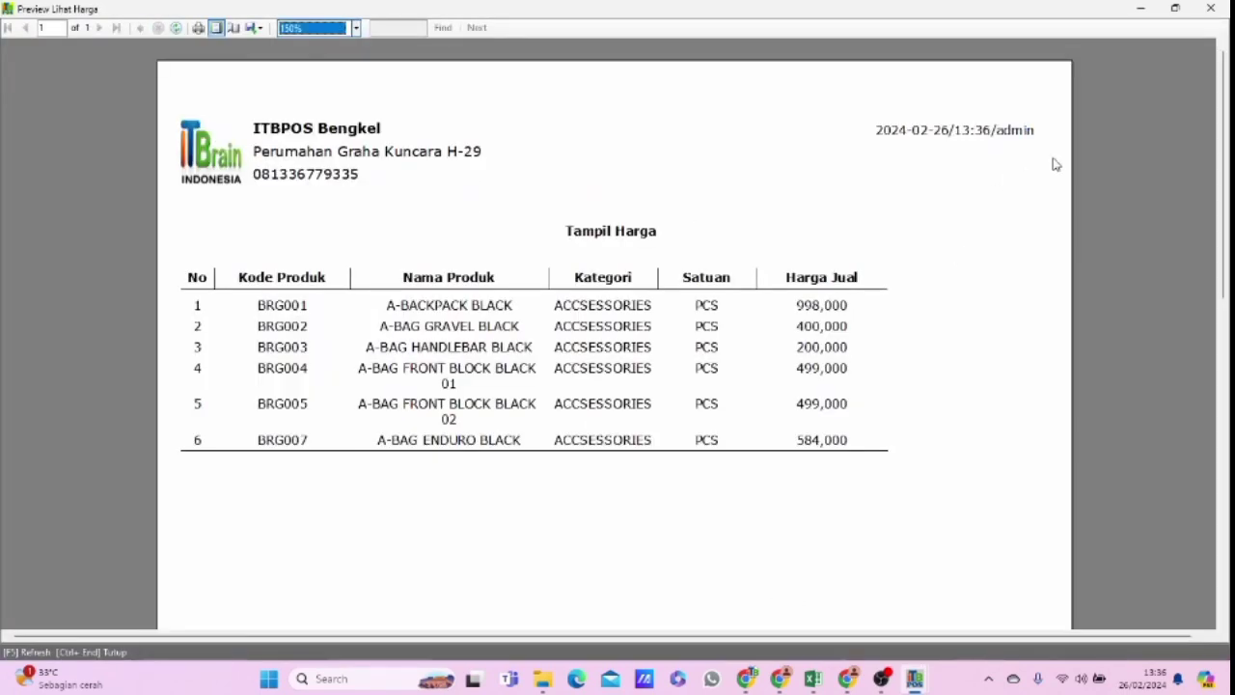
click(1210, 7)
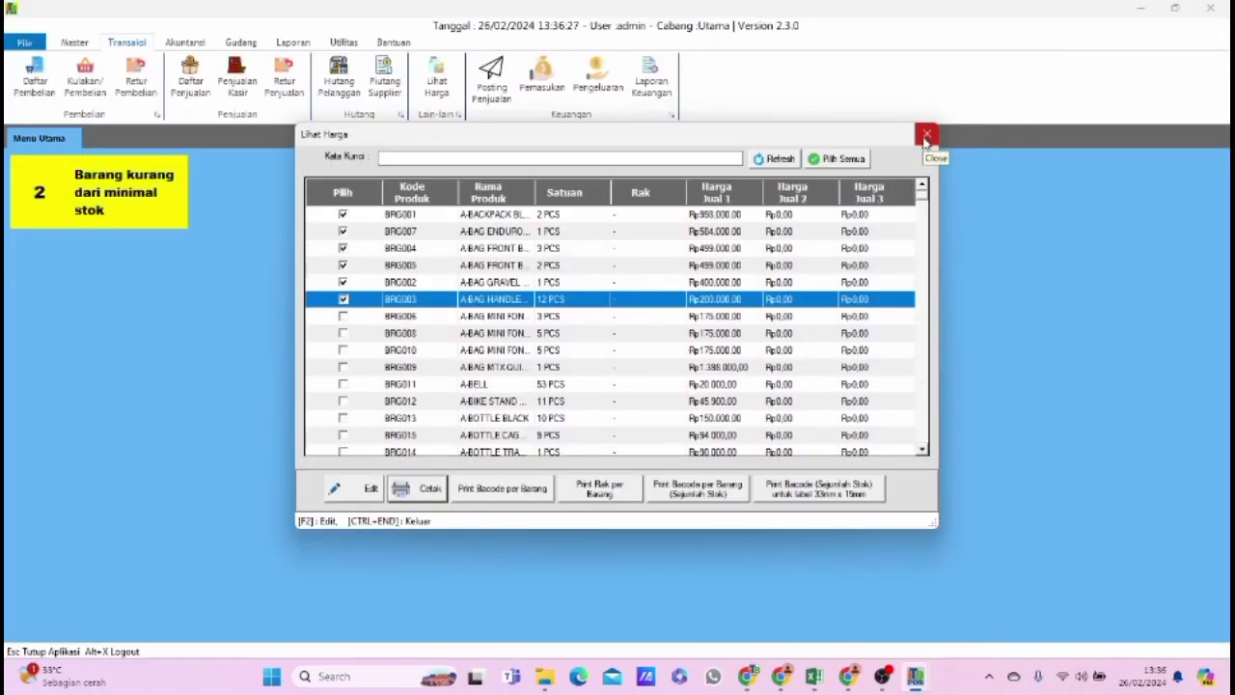
click(926, 135)
Reopen the Lihat Harga price list, select only product BRG001, and preview its per-item barcode printout at 150% zoom.
click(437, 81)
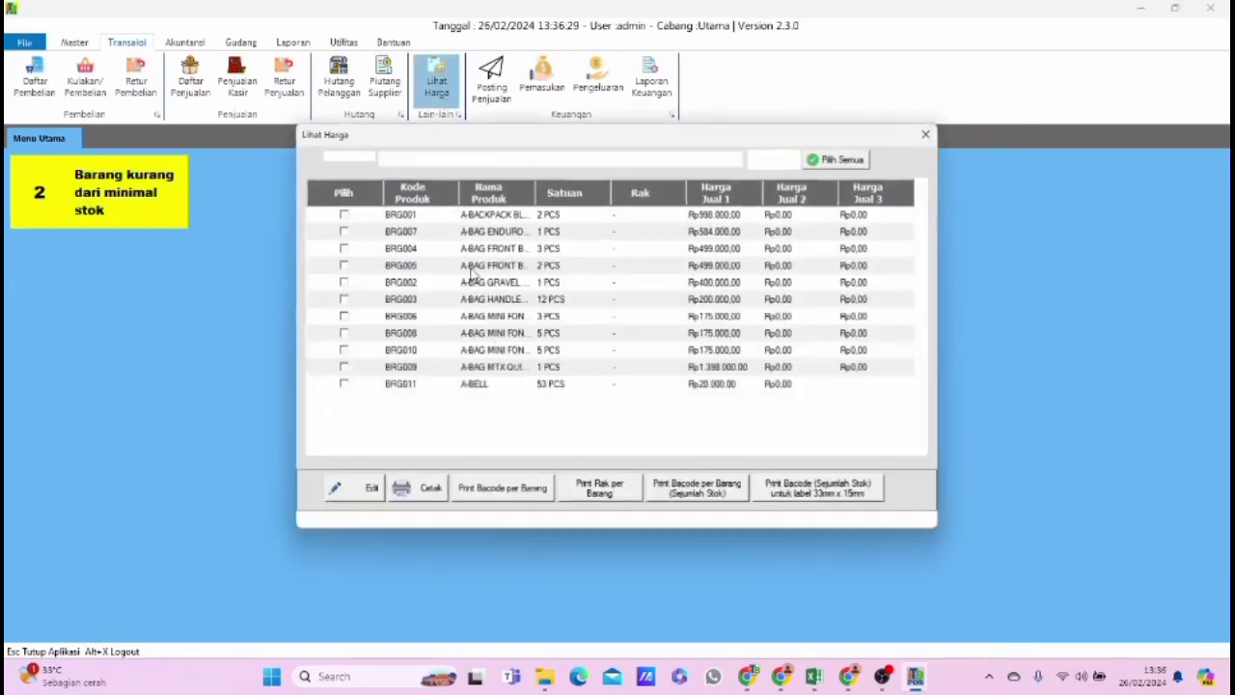
click(344, 214)
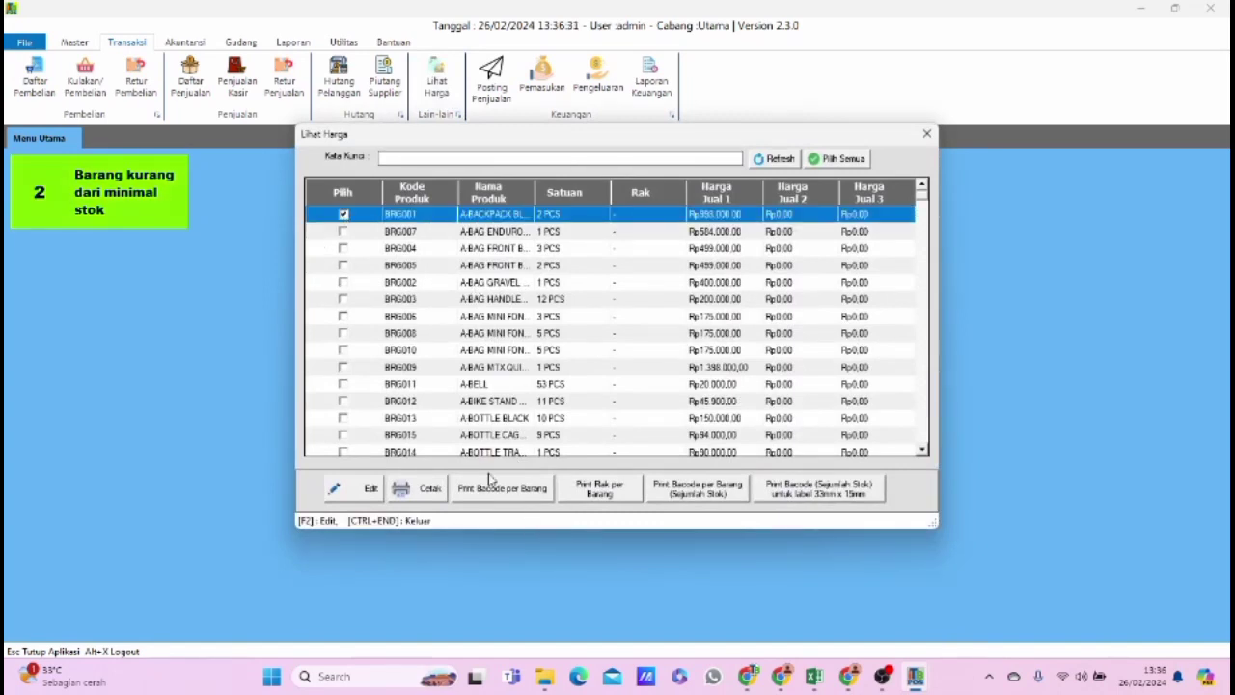
click(526, 489)
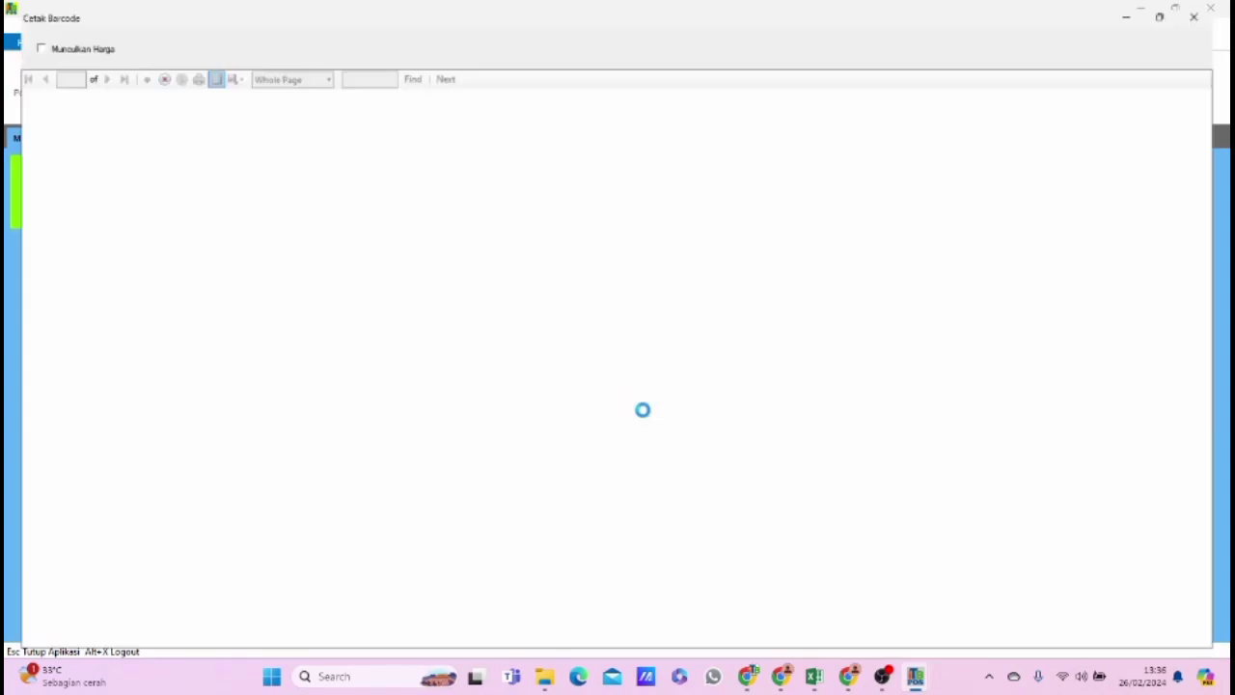
click(328, 73)
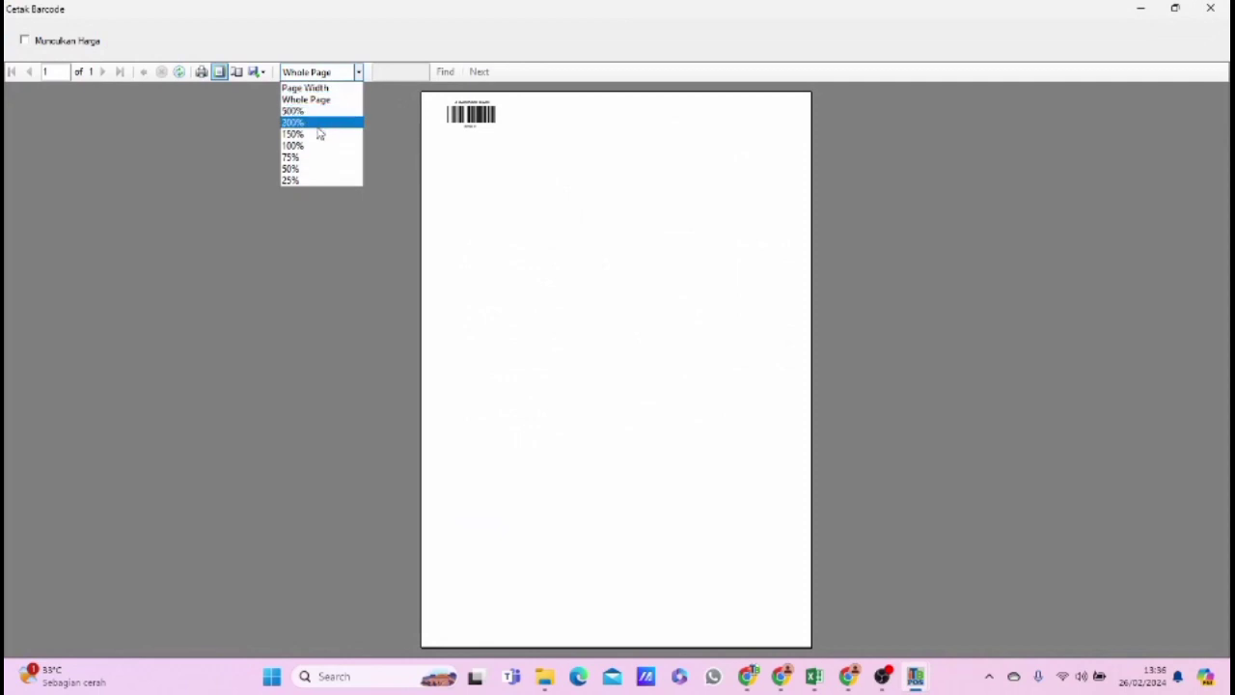
click(316, 134)
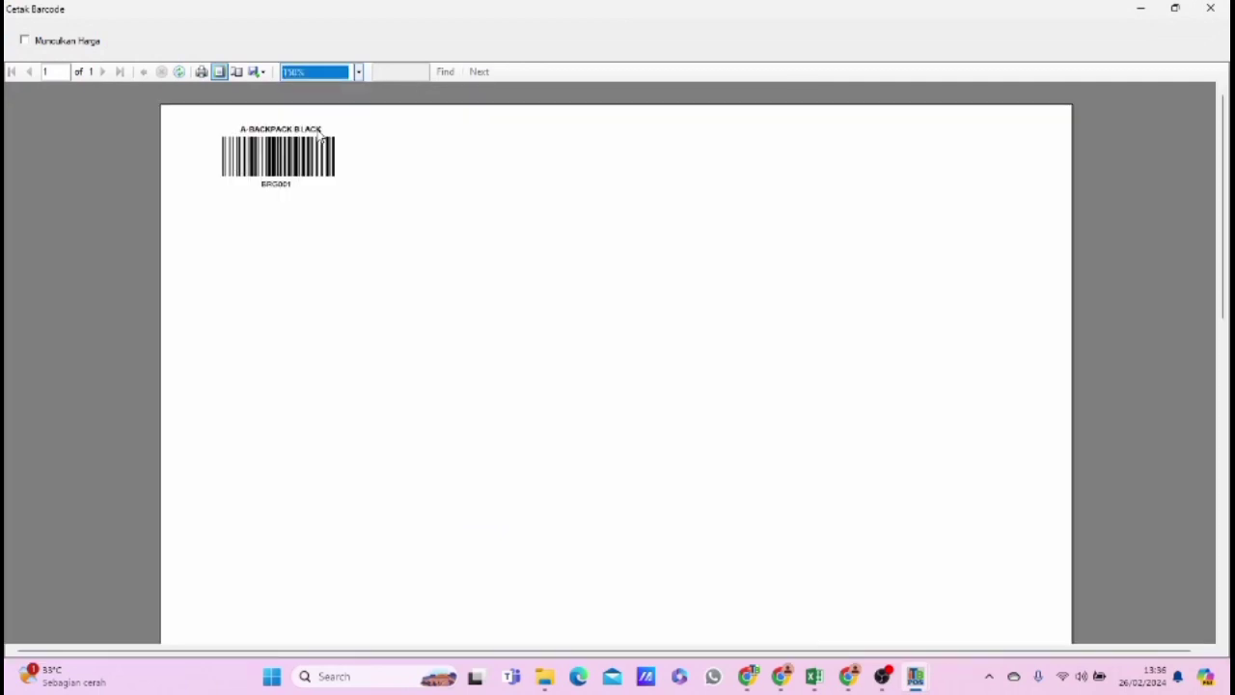
Show the price on the BRG001 barcode at 150% zoom, and preview the product's shelf label, closing each preview.
click(24, 41)
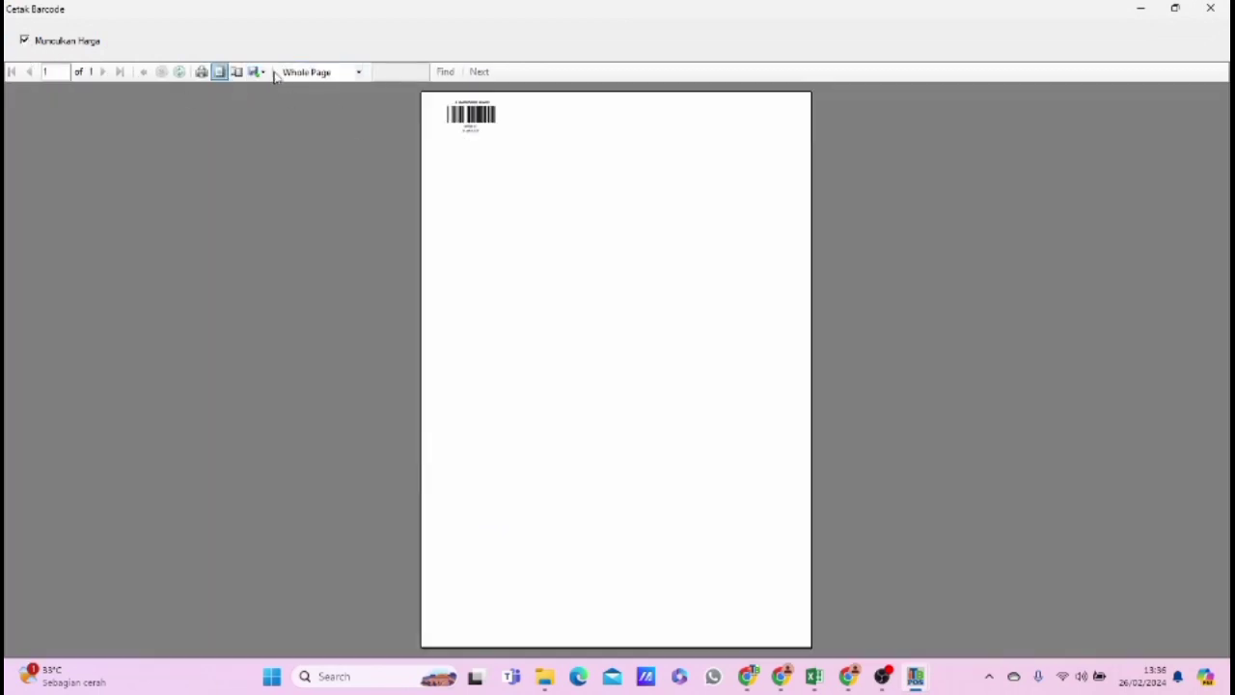
click(281, 74)
click(309, 132)
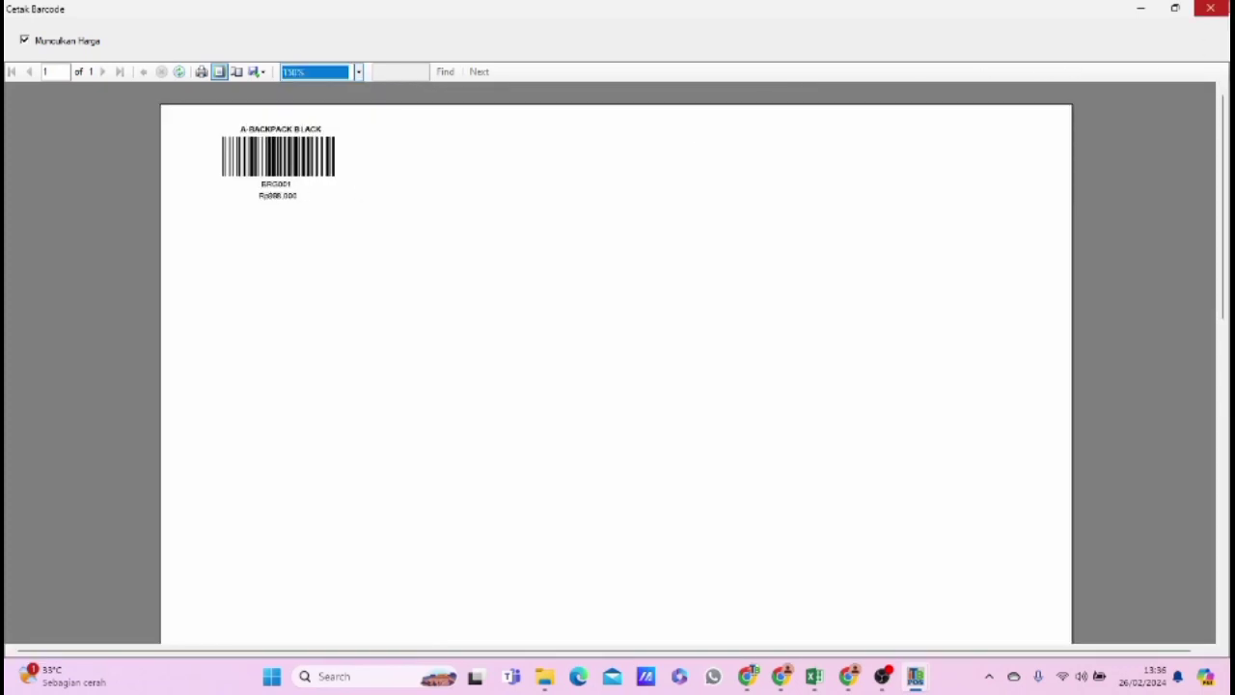
click(1210, 7)
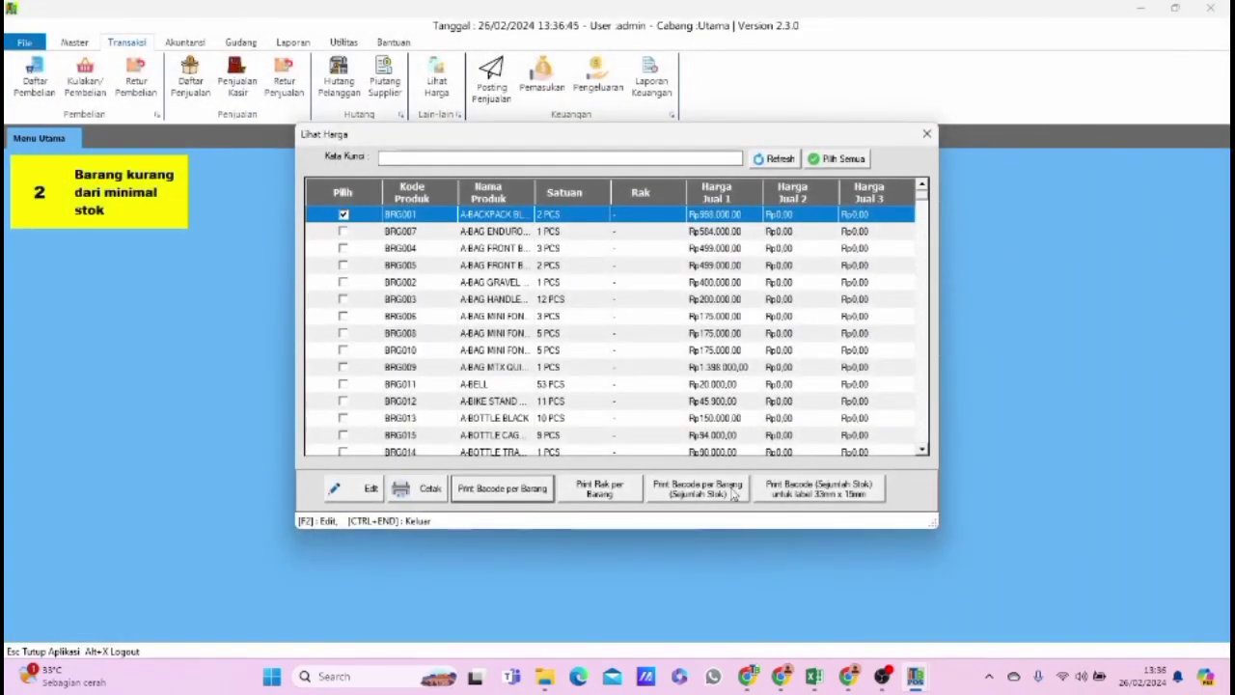
click(614, 494)
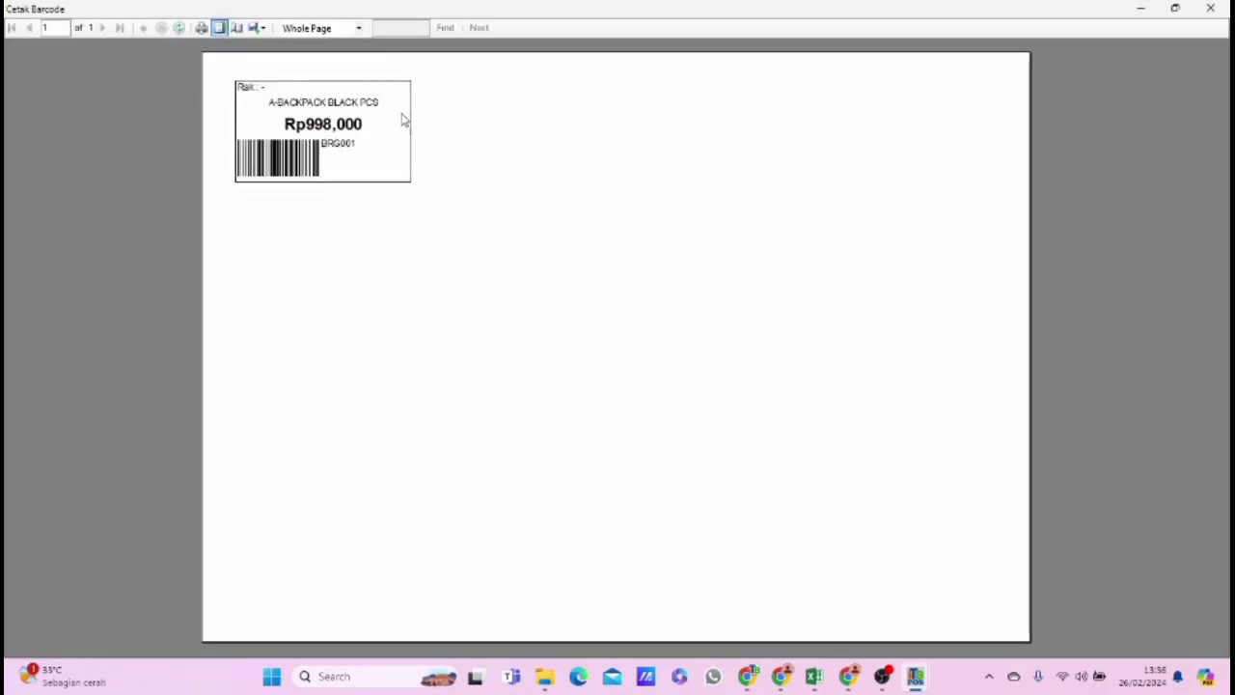
click(1210, 7)
Set the stock-quantity barcode printout of A-BACKPACK BLACK to 5 copies, preview it at 150% zoom, and close the preview and print details.
click(709, 490)
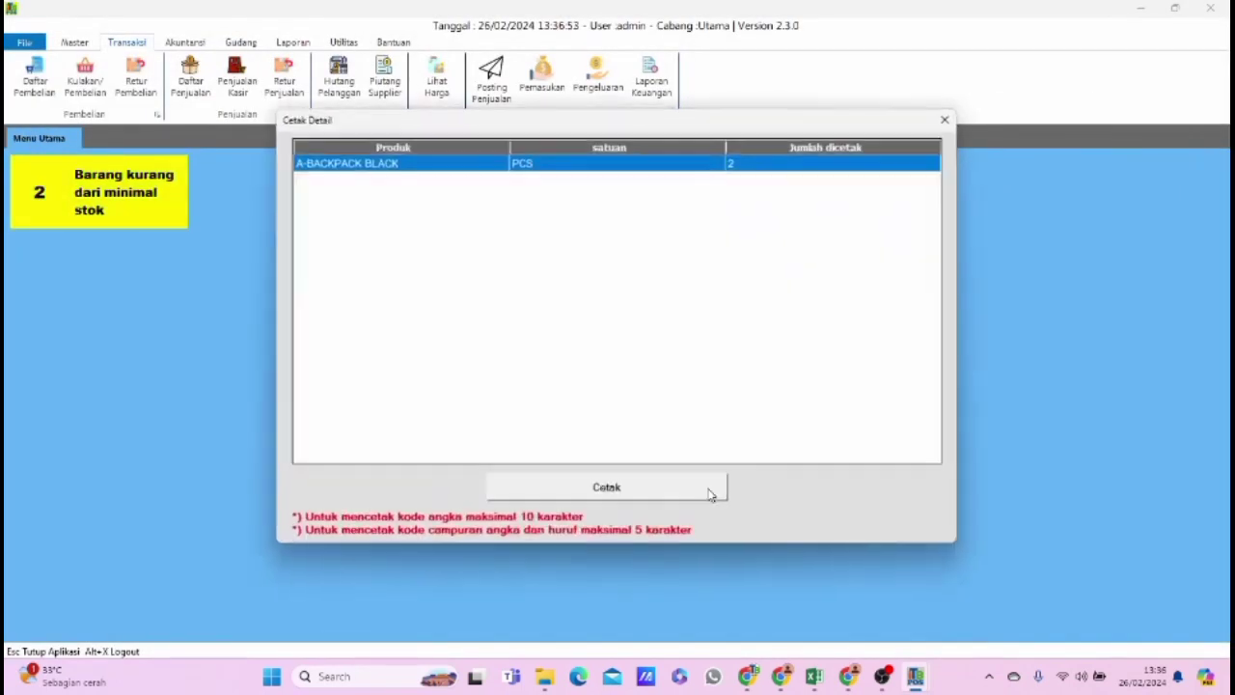
click(738, 162)
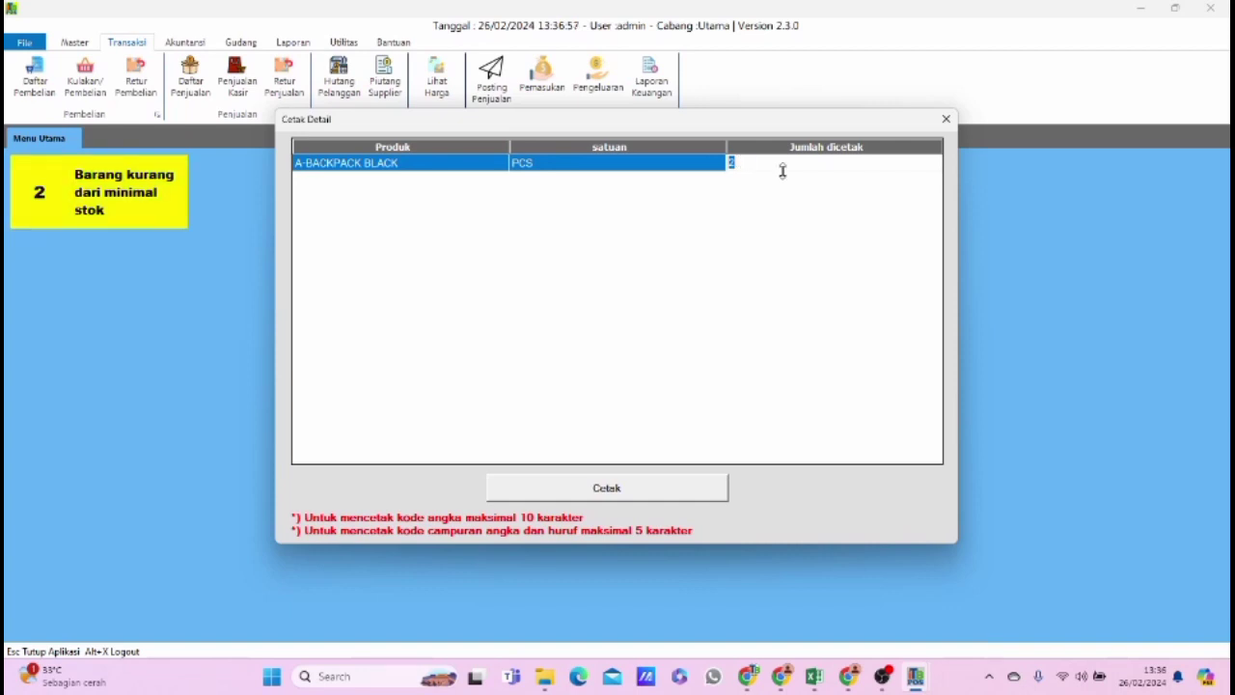
text(5)
click(668, 490)
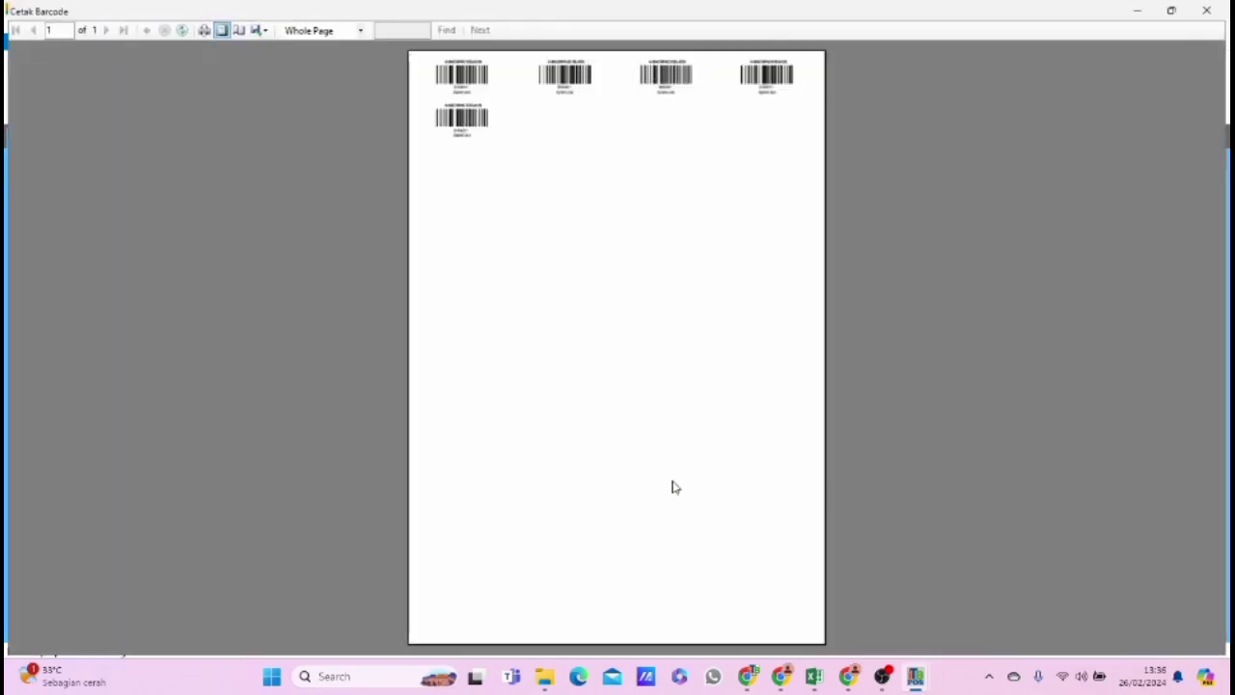
click(357, 28)
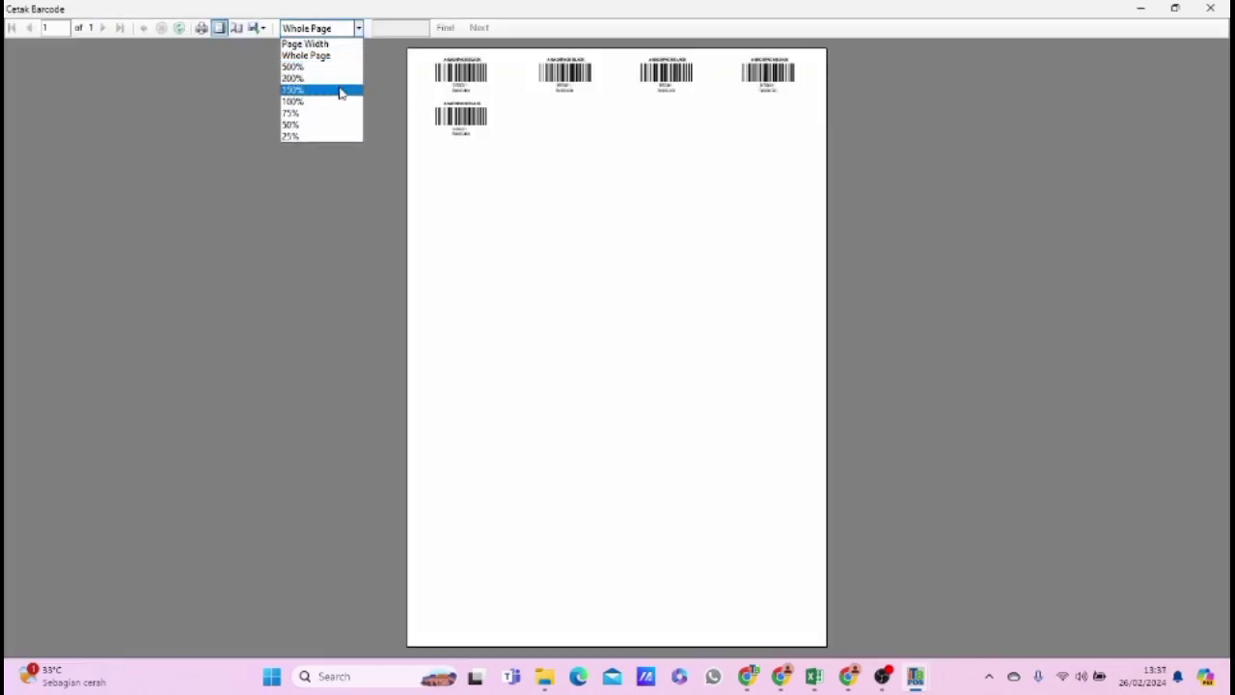
click(339, 86)
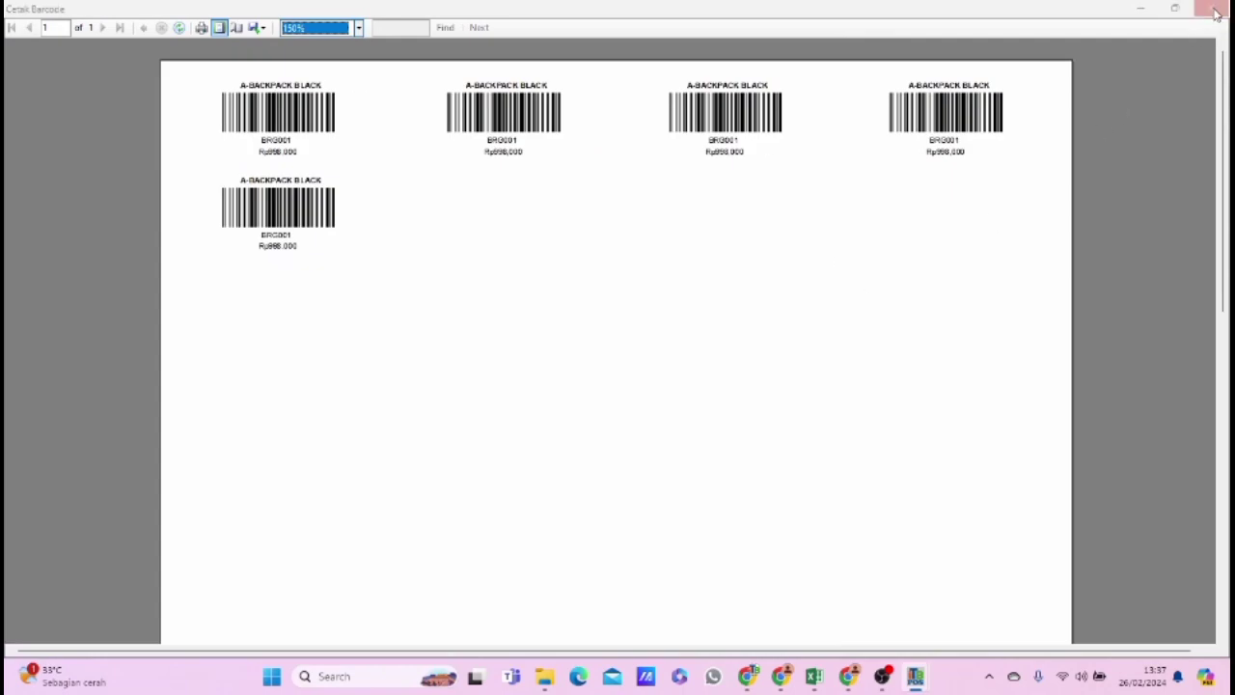
click(1212, 9)
click(943, 119)
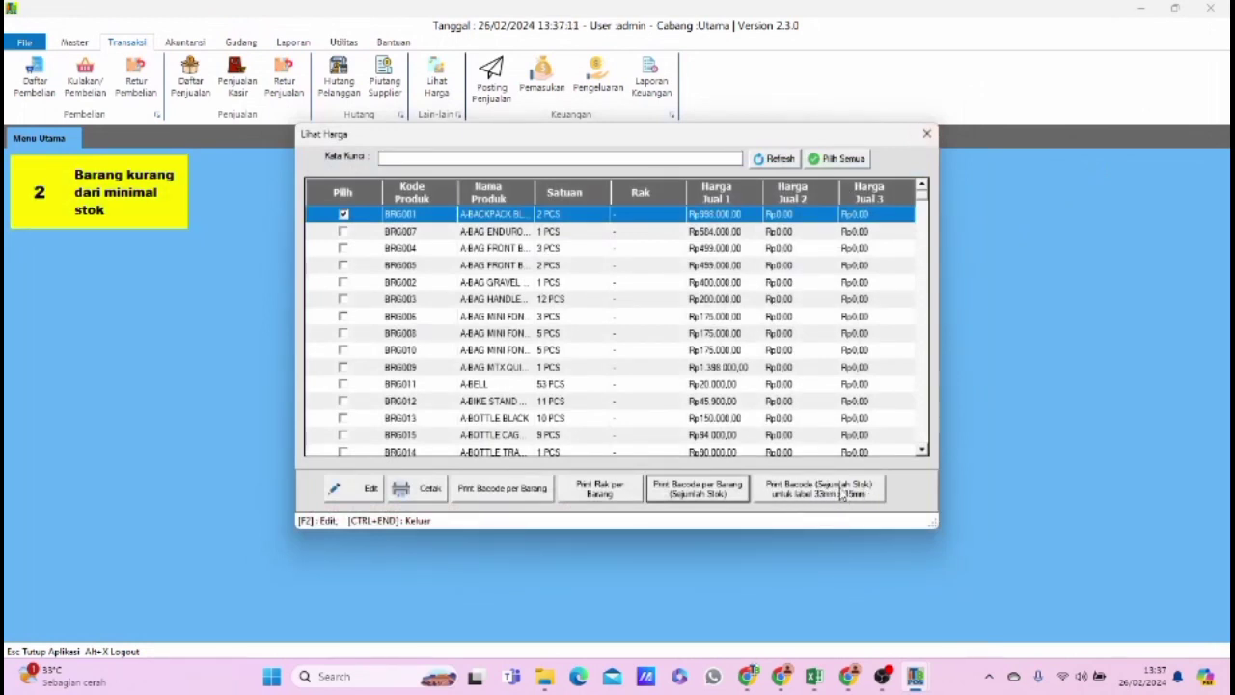
Set the stock-quantity barcode printout of A-BACKPACK BLACK for 33mm x 15mm labels to 6 copies and preview it.
click(840, 494)
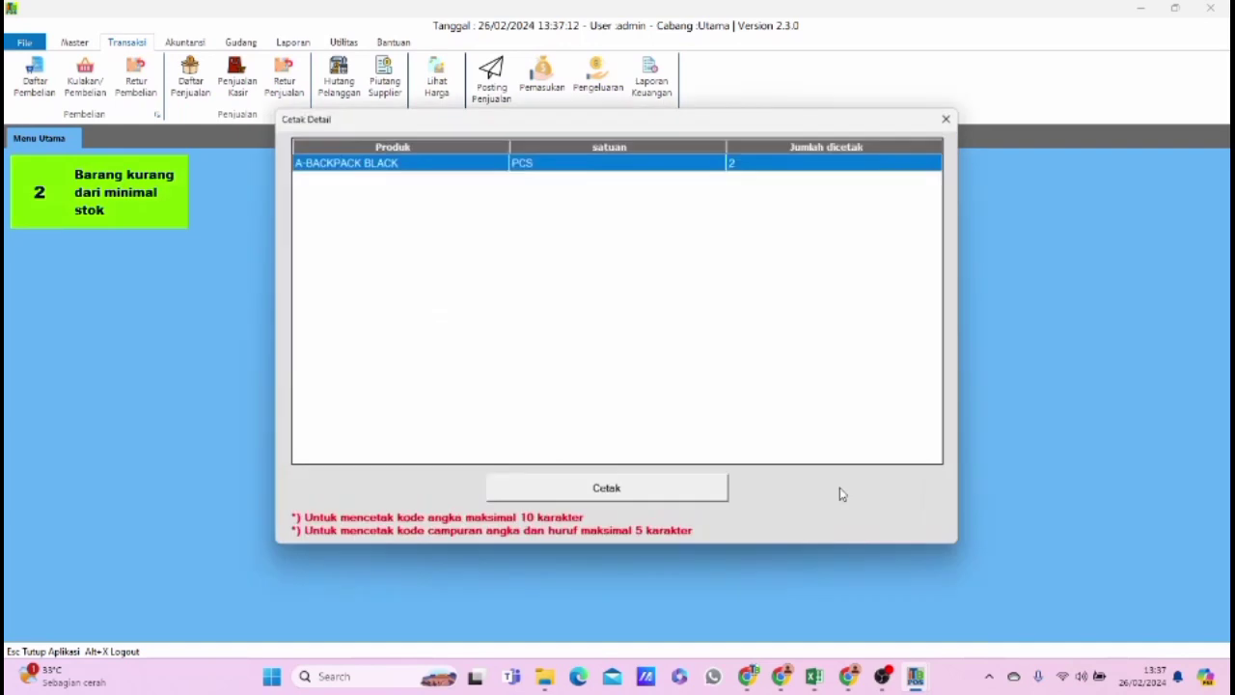
click(737, 165)
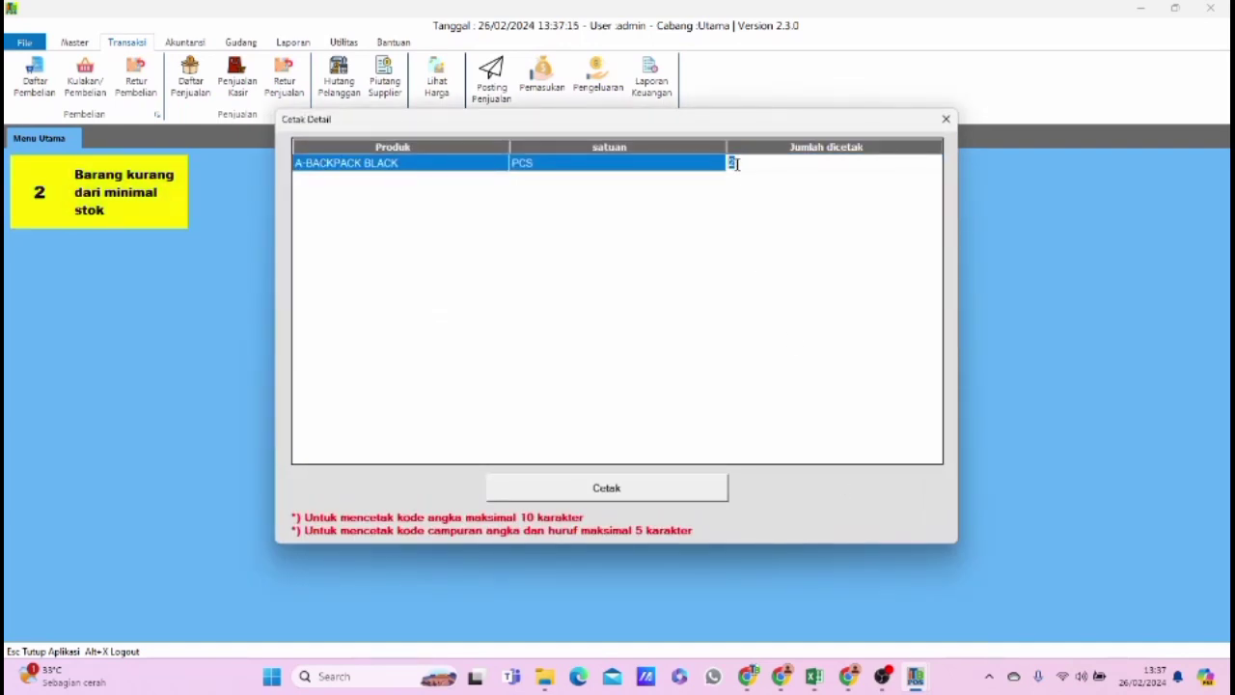
text(5)
key(BackSpace)
text(6)
key(Return)
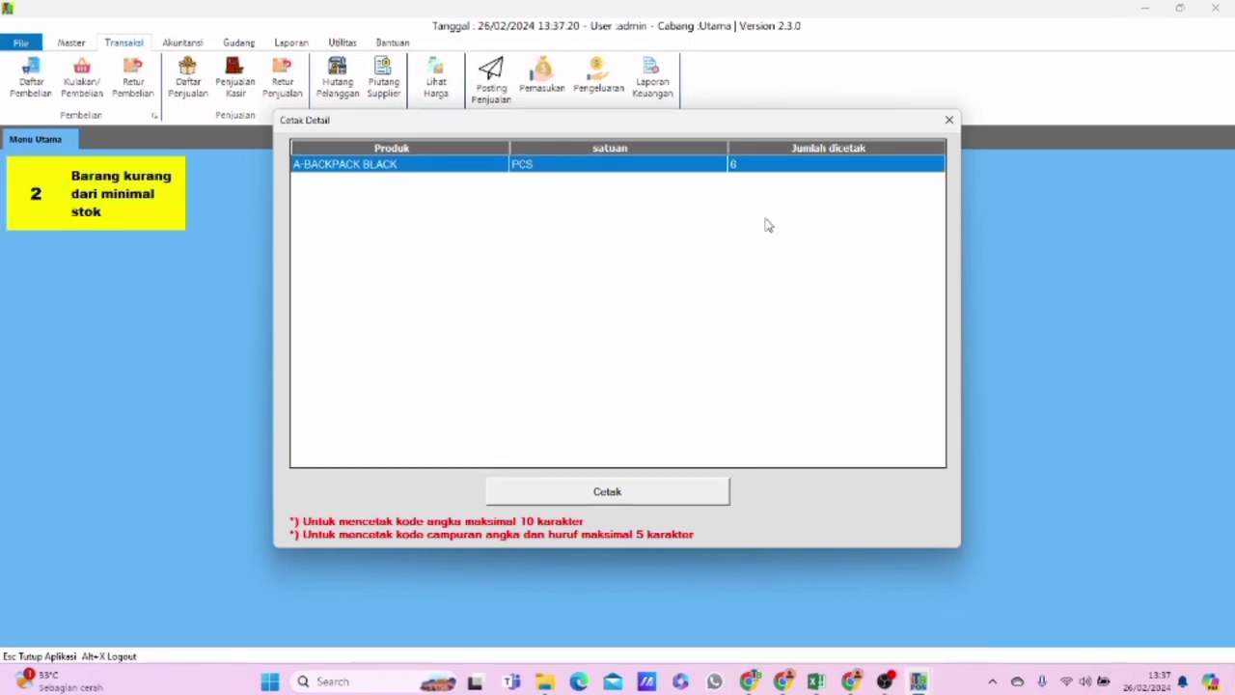
click(687, 500)
Check both preview pages without and with the price shown on the barcodes, and close the preview, print details and price list.
click(100, 77)
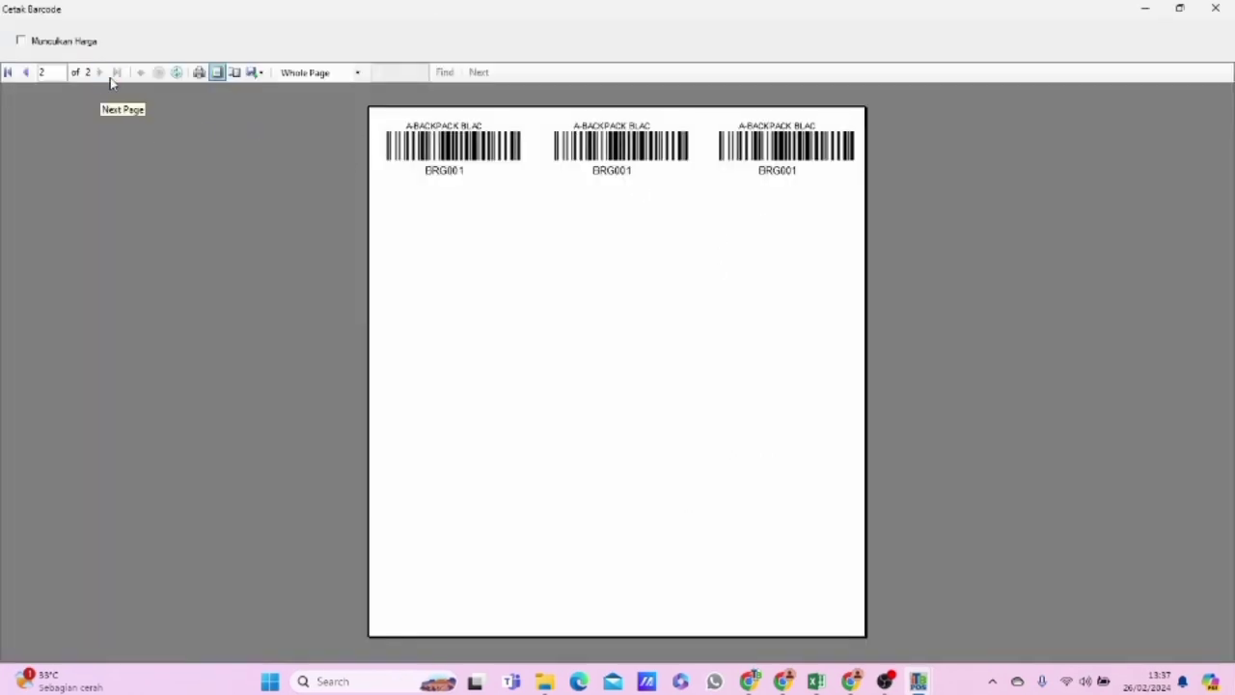
click(27, 75)
click(21, 41)
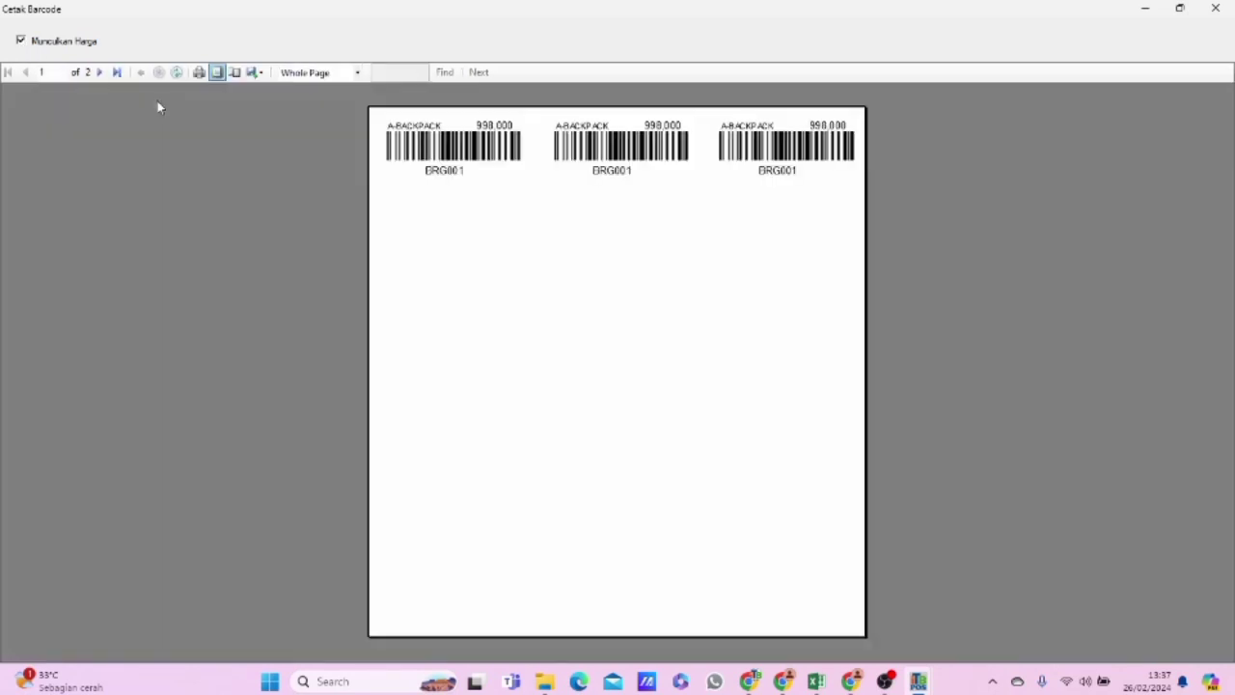
click(99, 72)
click(1215, 9)
click(950, 119)
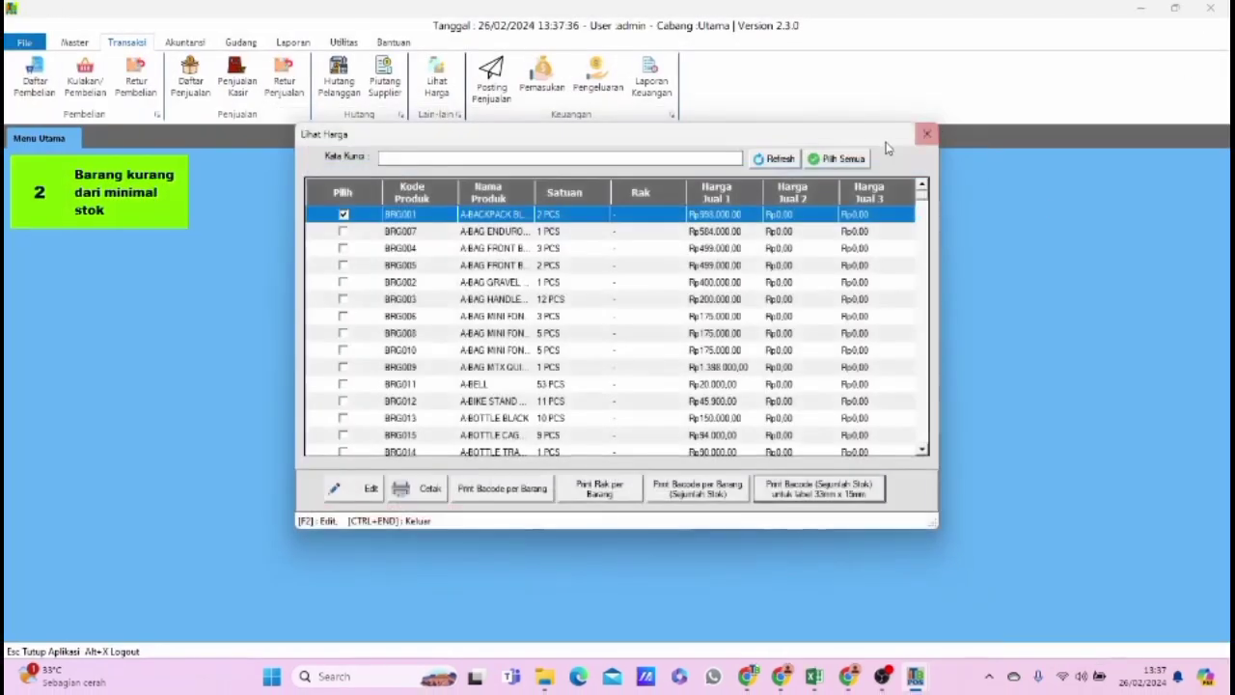
click(926, 138)
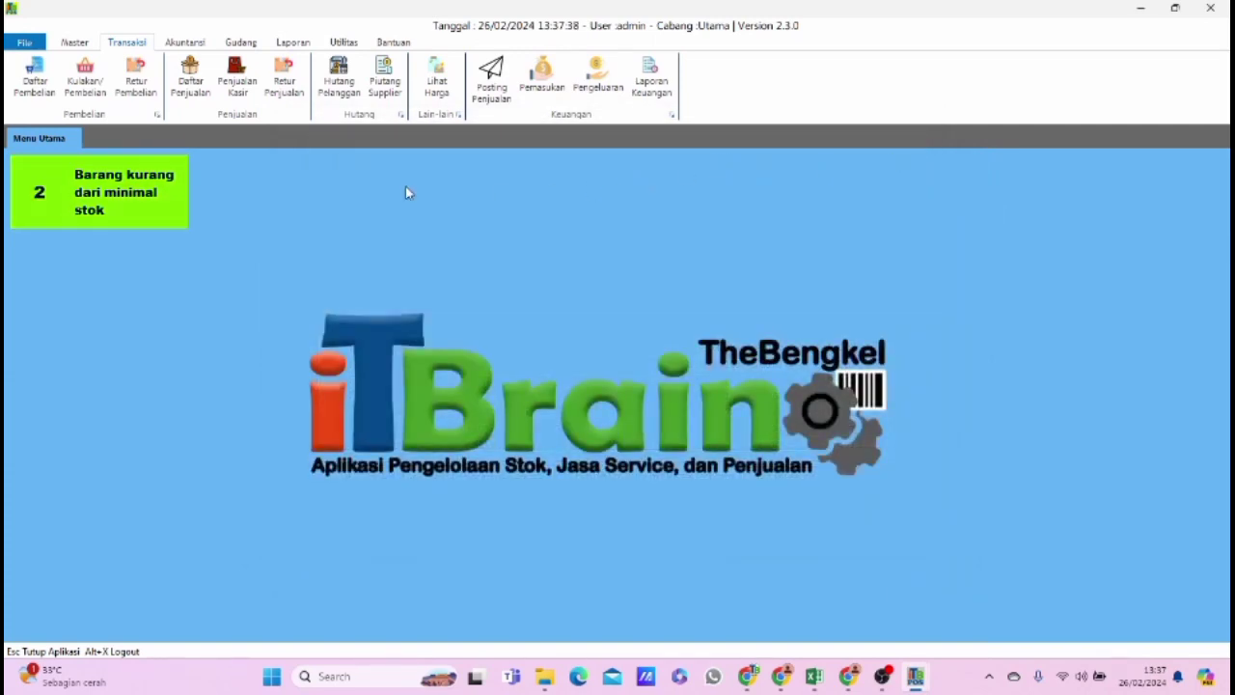
Post all sales transactions listed for 26 Februari 2024 in Posting Penjualan, and close the posting window.
click(494, 100)
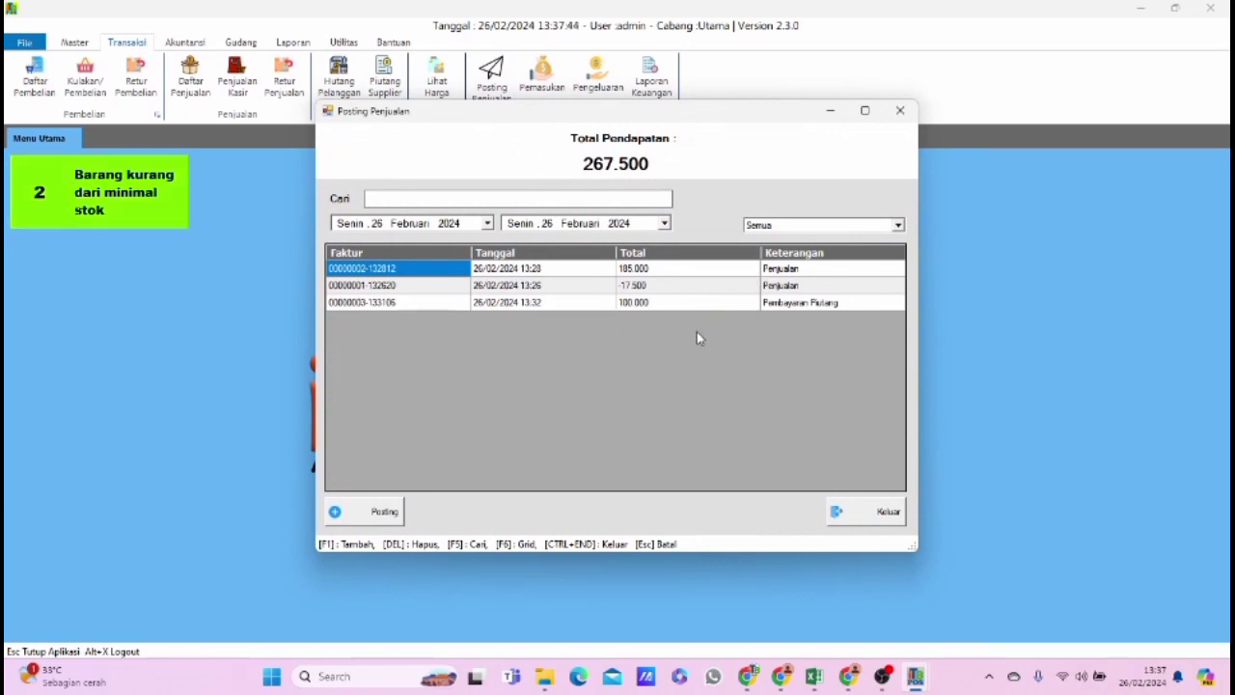
click(383, 512)
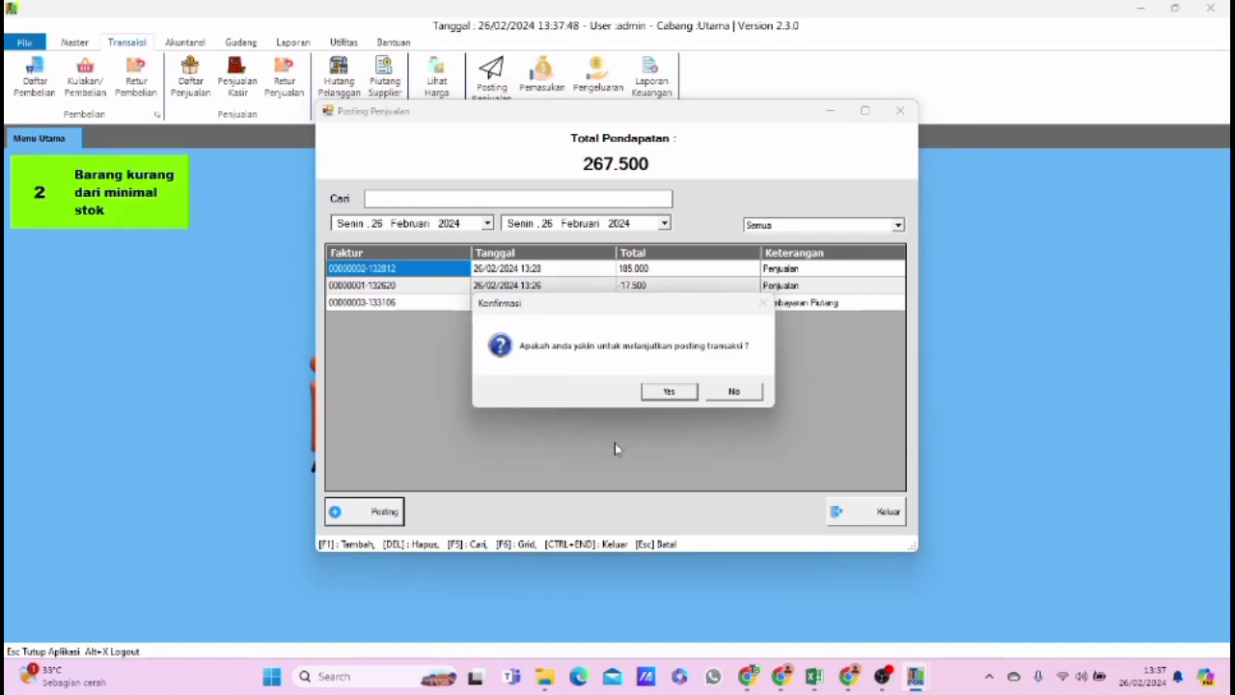
click(681, 393)
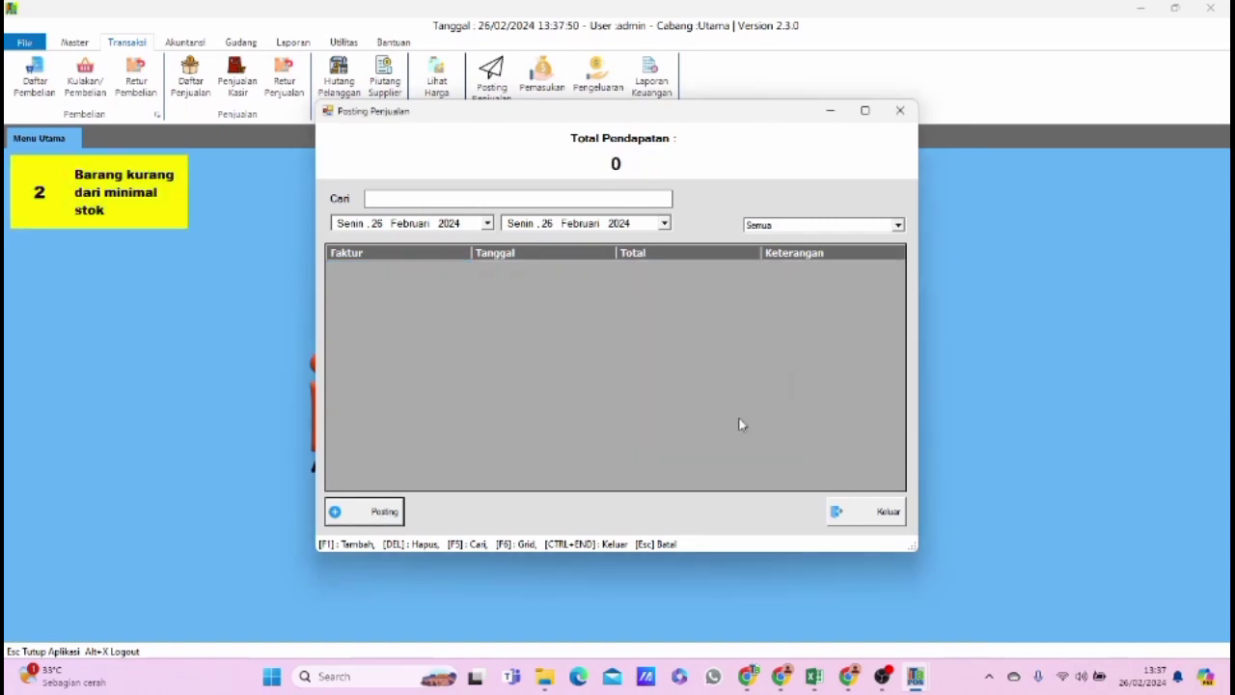
click(888, 512)
Review the PENJUALAN and receivable-payment entries in the Daftar Pemasukan income list, and close the list.
click(541, 77)
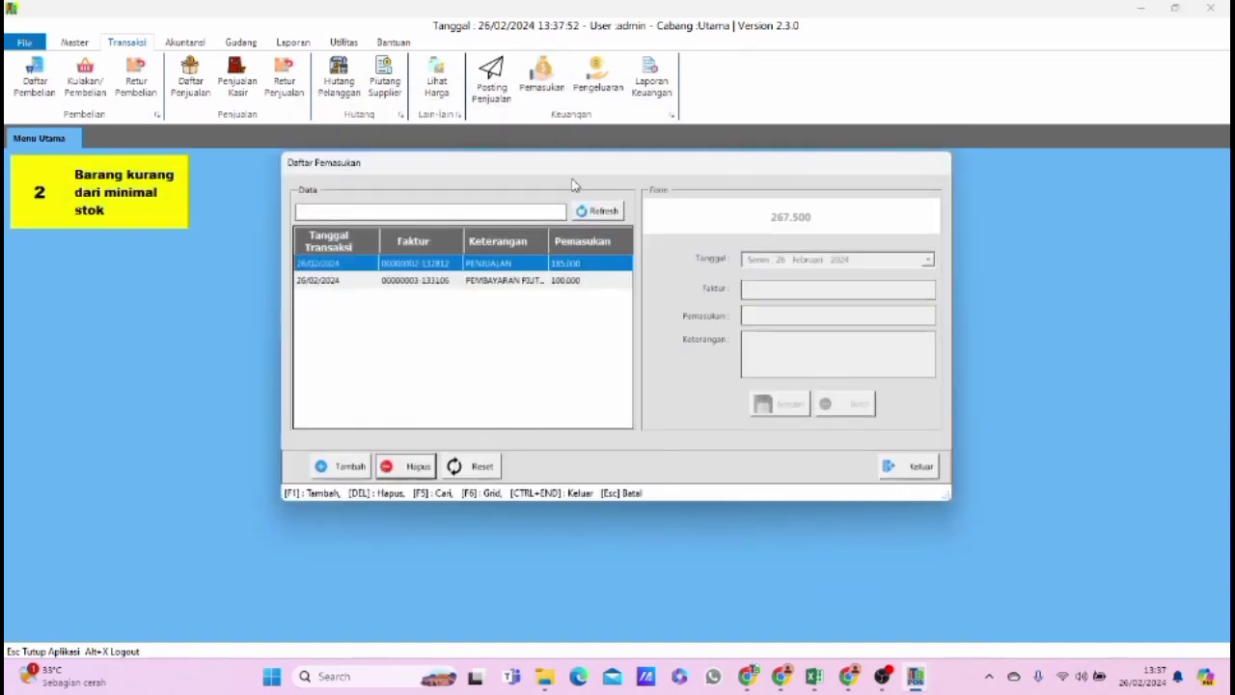
click(522, 280)
click(521, 270)
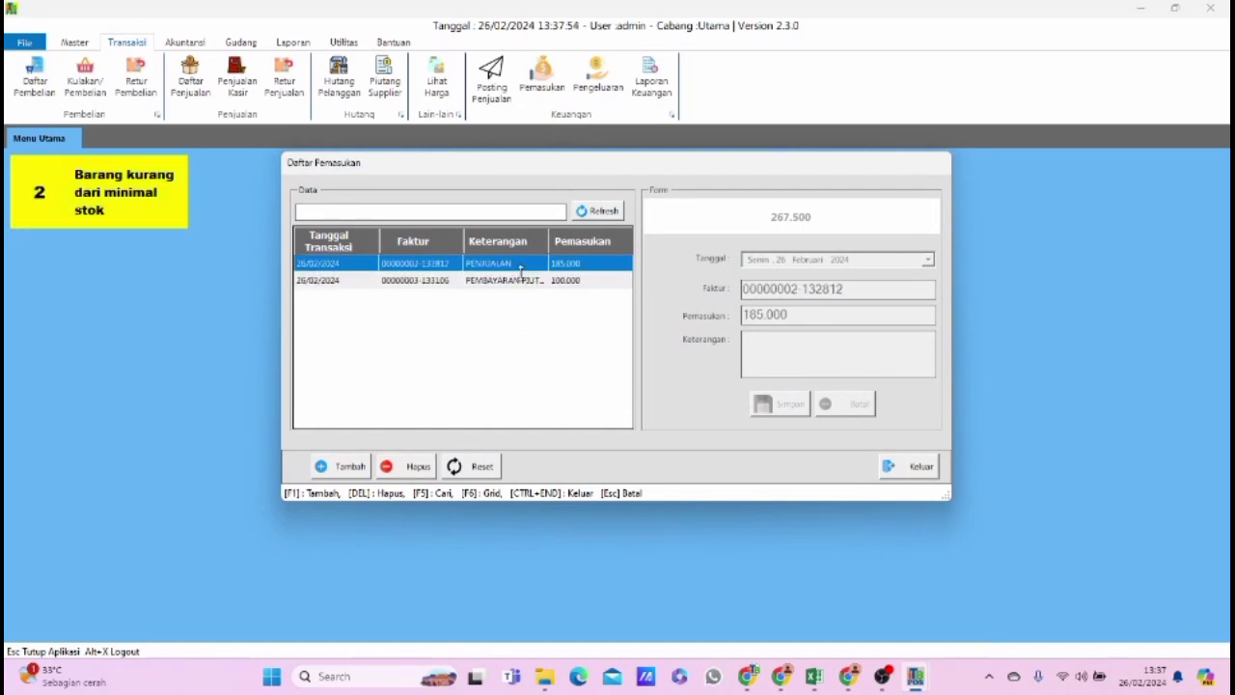
click(520, 280)
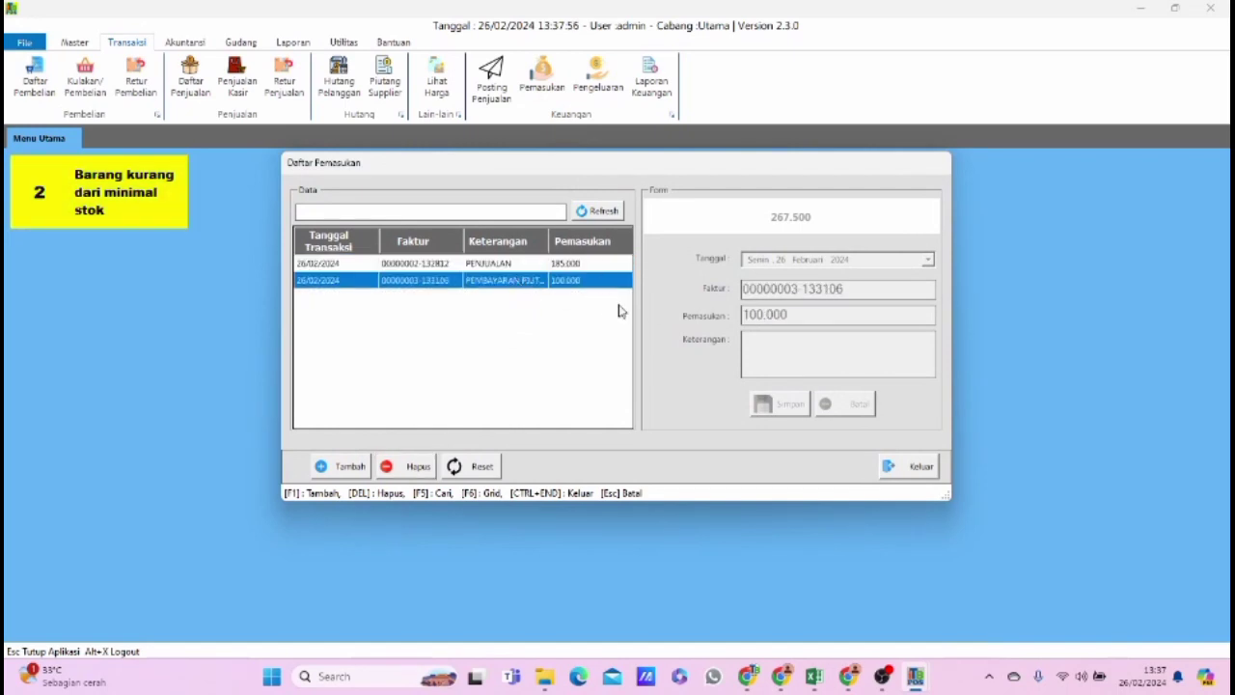
click(913, 468)
Add an expense in Daftar Pengeluaran with its invoice number, an amount of 200.000 and the description "asd".
click(597, 82)
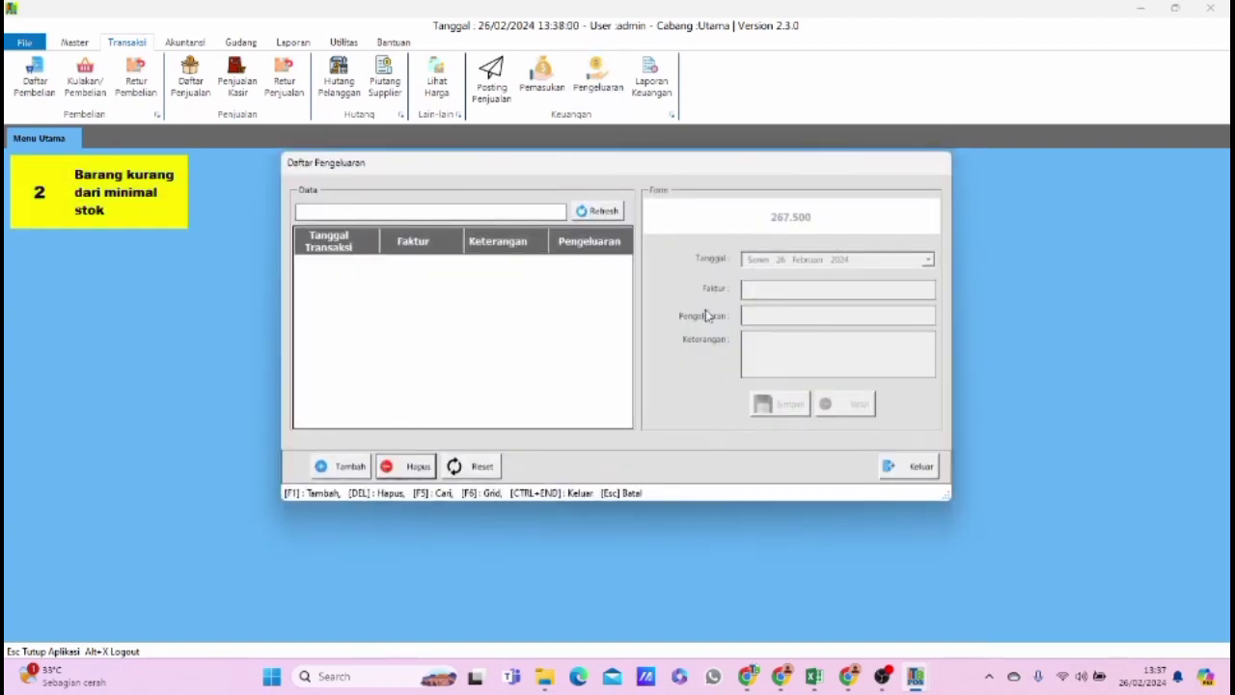
click(343, 472)
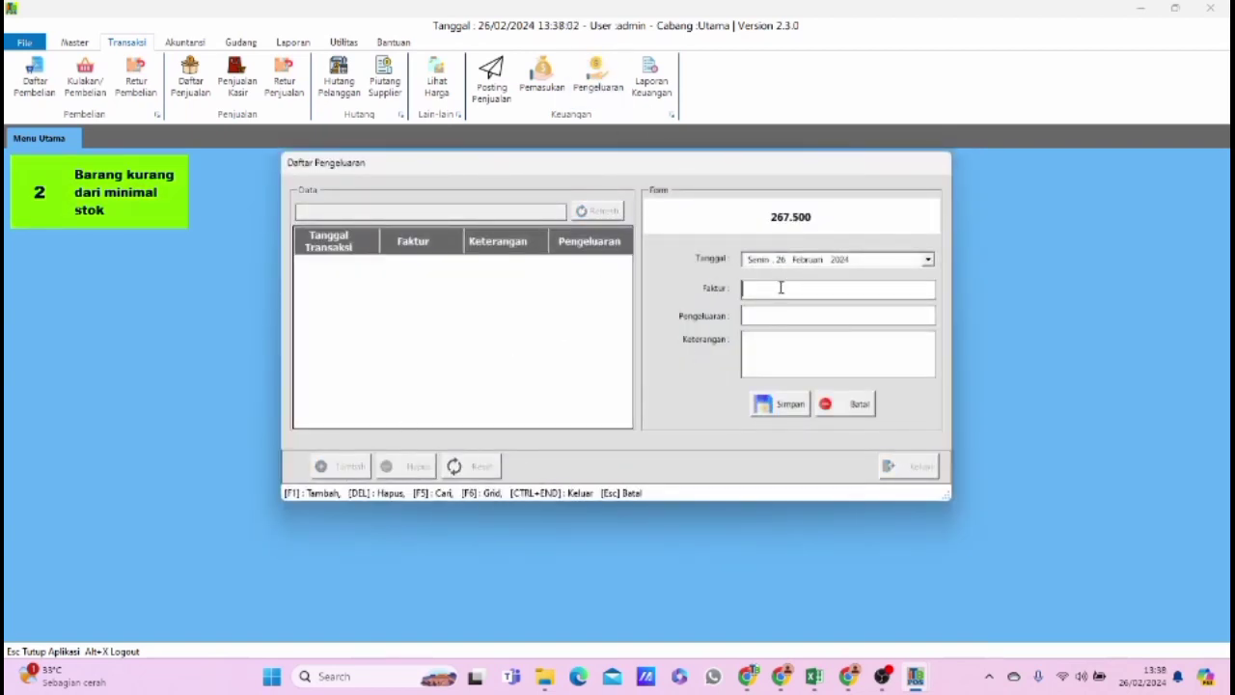
text(084646)
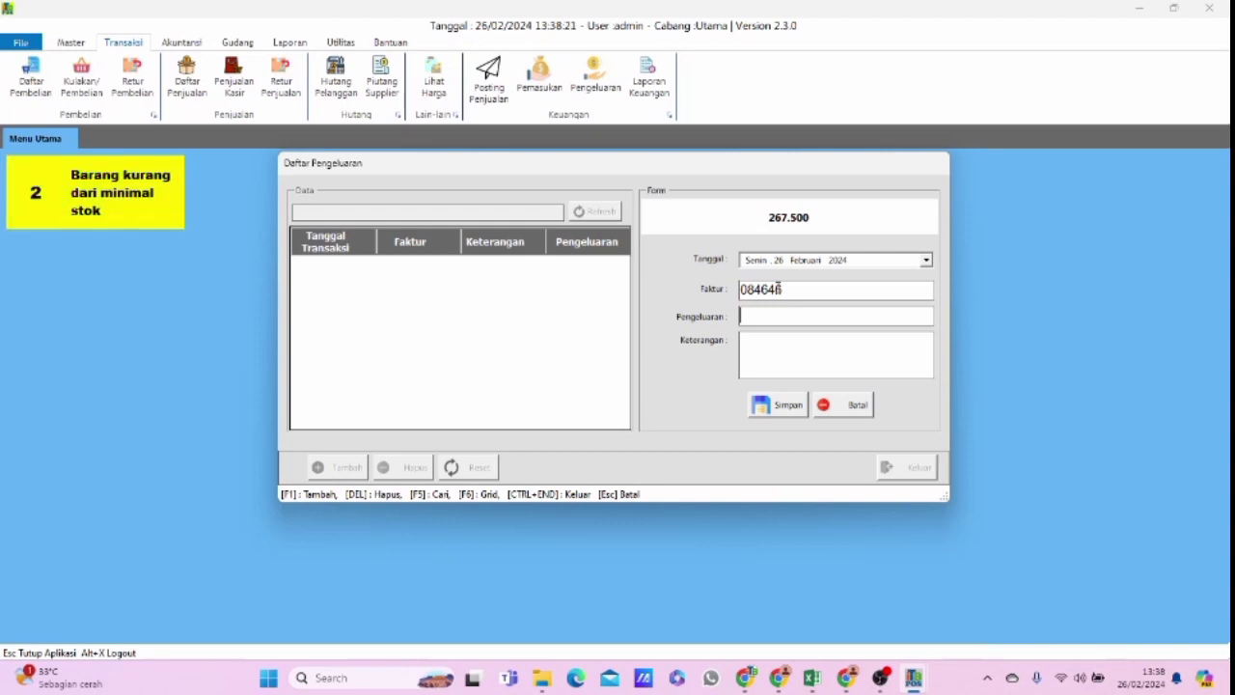
click(761, 365)
text(asd)
click(761, 310)
text(2000000)
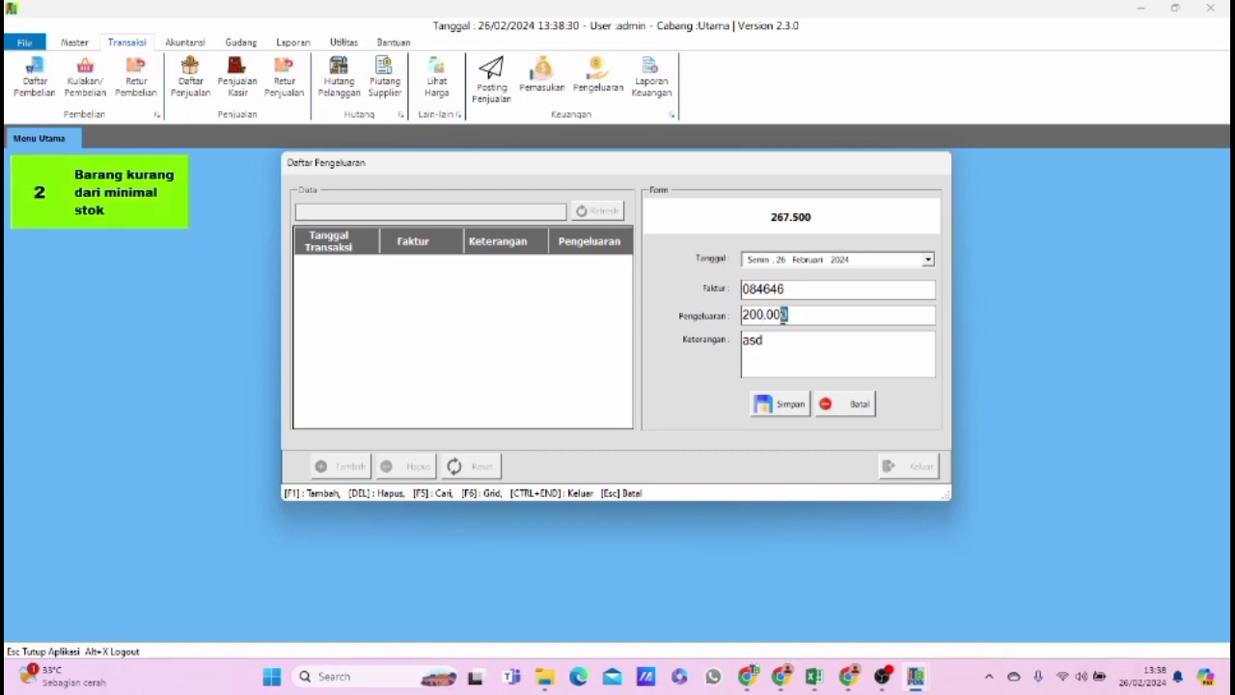
drag(783, 317, 707, 319)
Replace the expense description with "Pembayaran Listrik Februari", save the expense, and close the expense list.
drag(787, 349, 681, 345)
text(Pembayaran L)
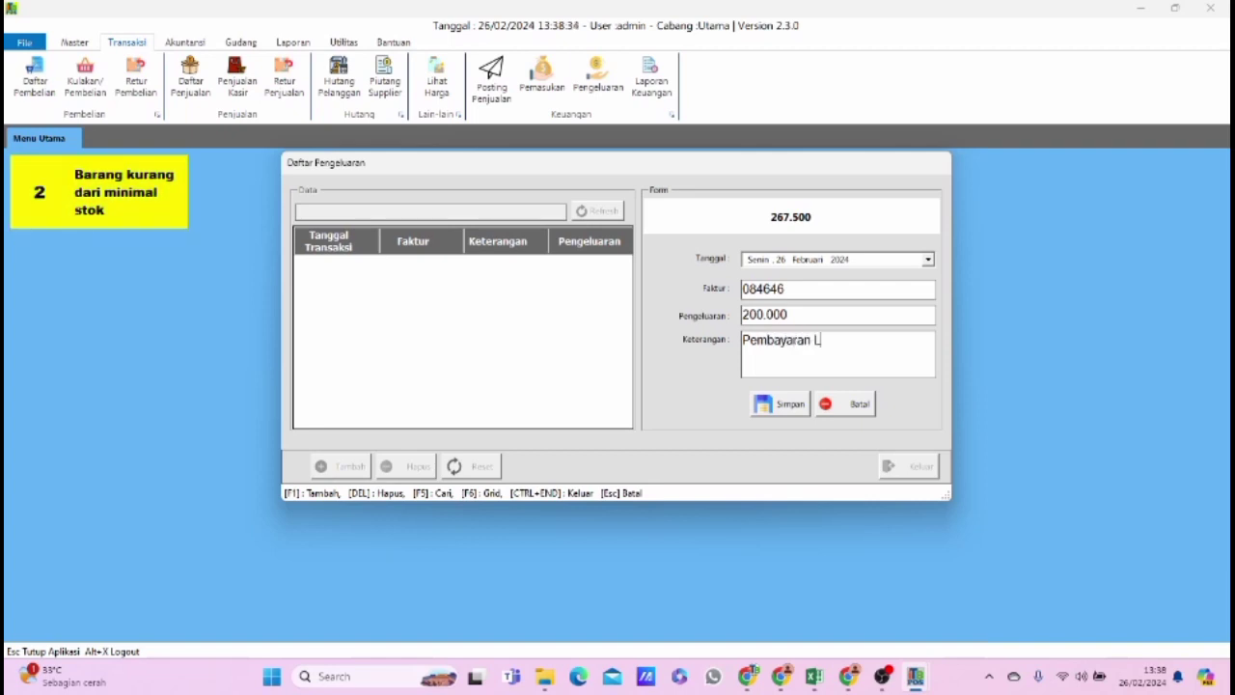
text(istrik Februari)
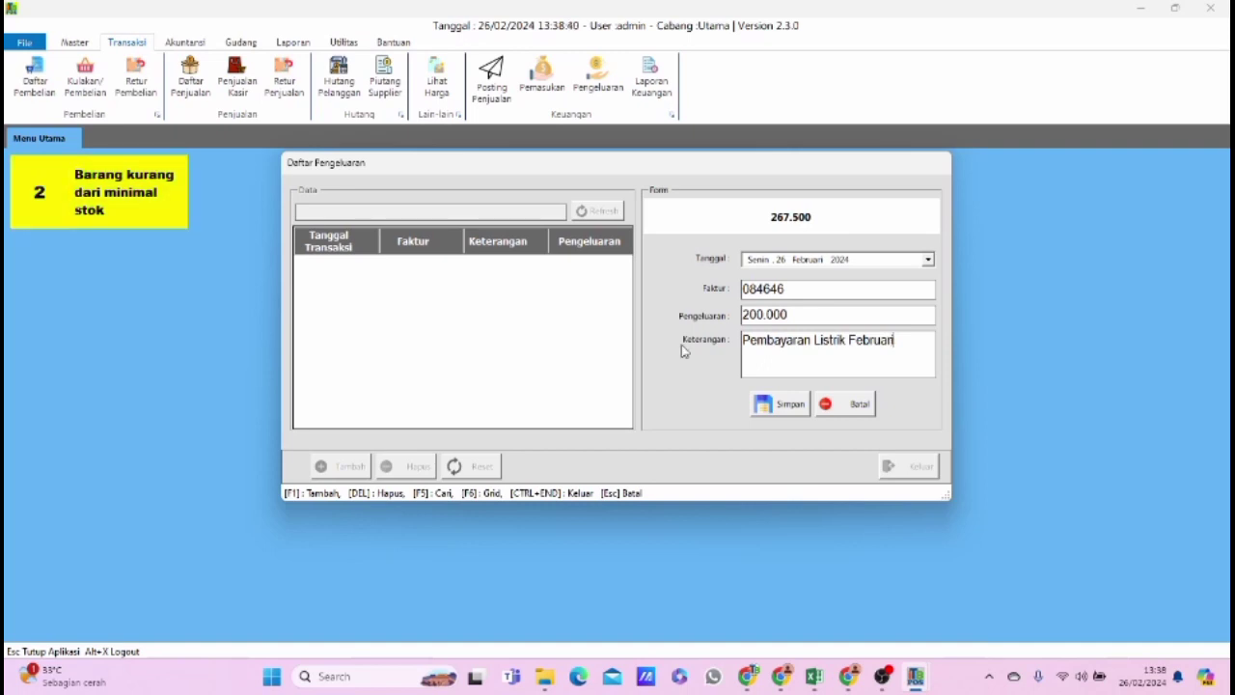
click(776, 404)
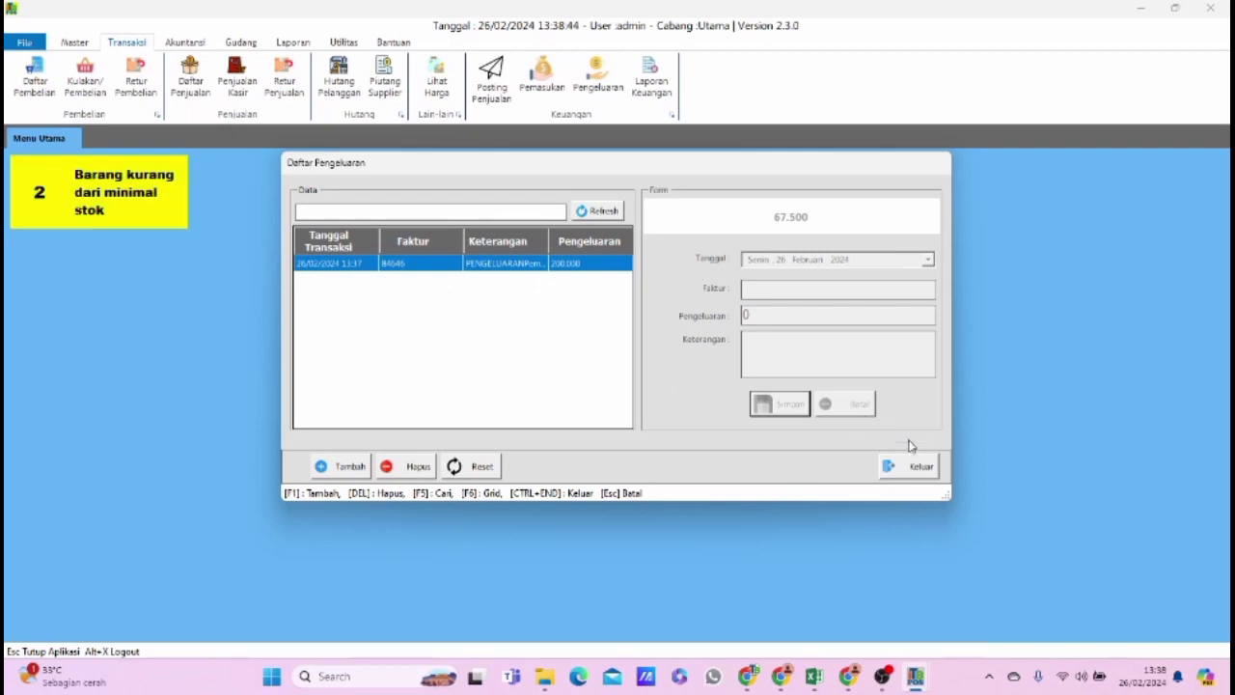
click(917, 469)
Open the Laporan Keuangan financial report and set its period start date to 01 Februari 2024.
click(652, 82)
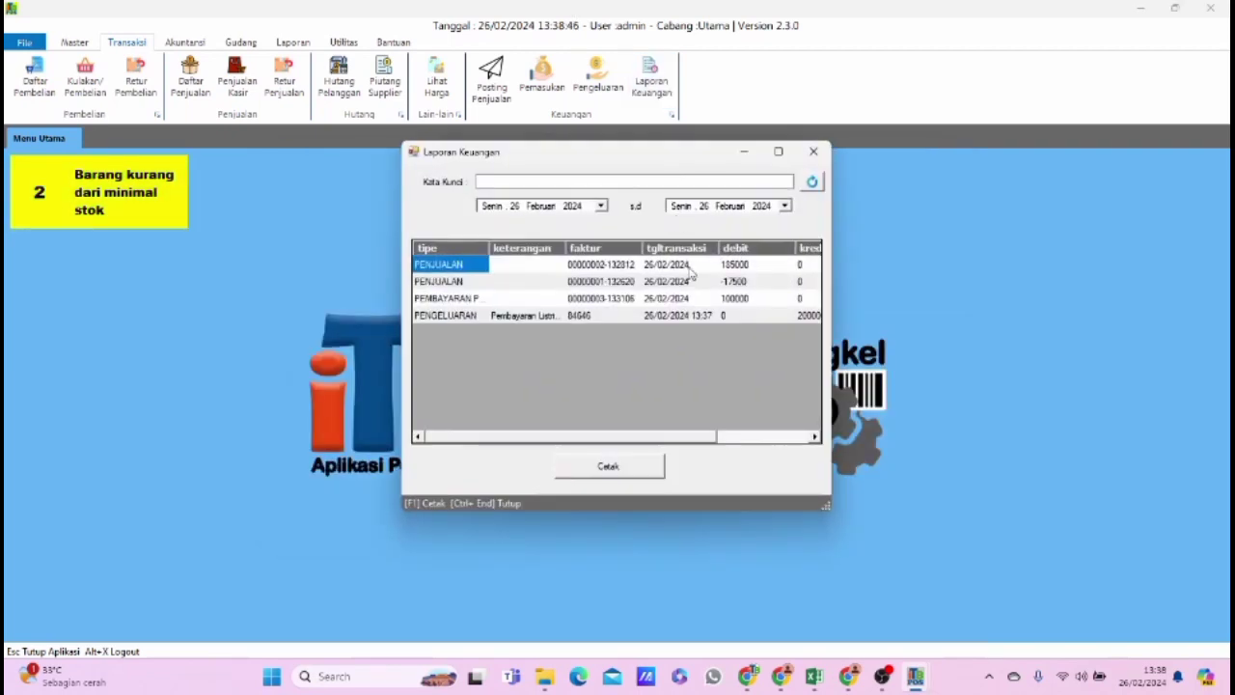
click(600, 205)
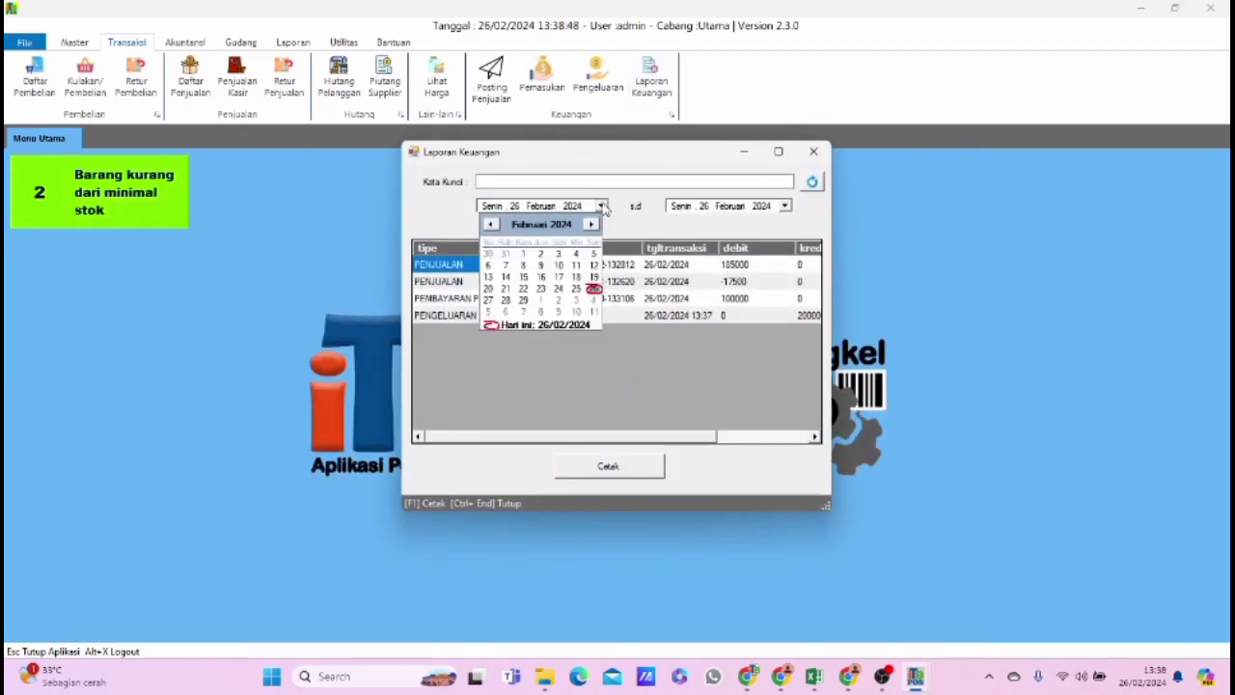
click(601, 207)
click(785, 205)
click(713, 335)
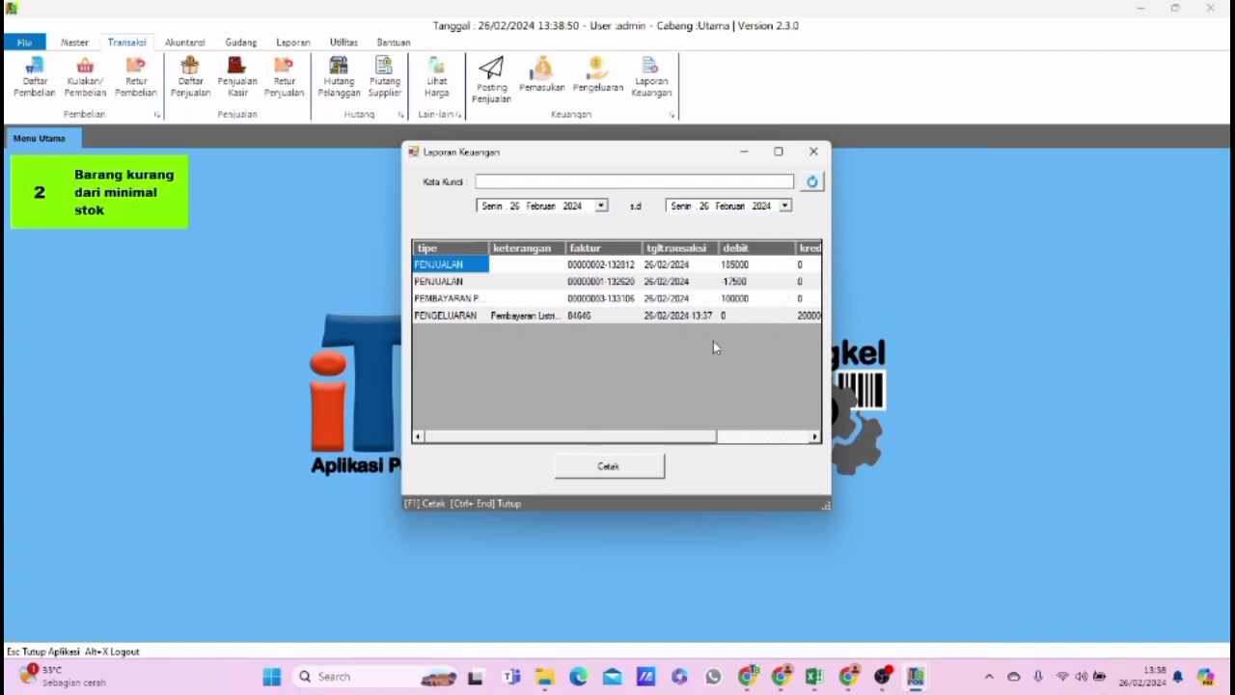
click(600, 206)
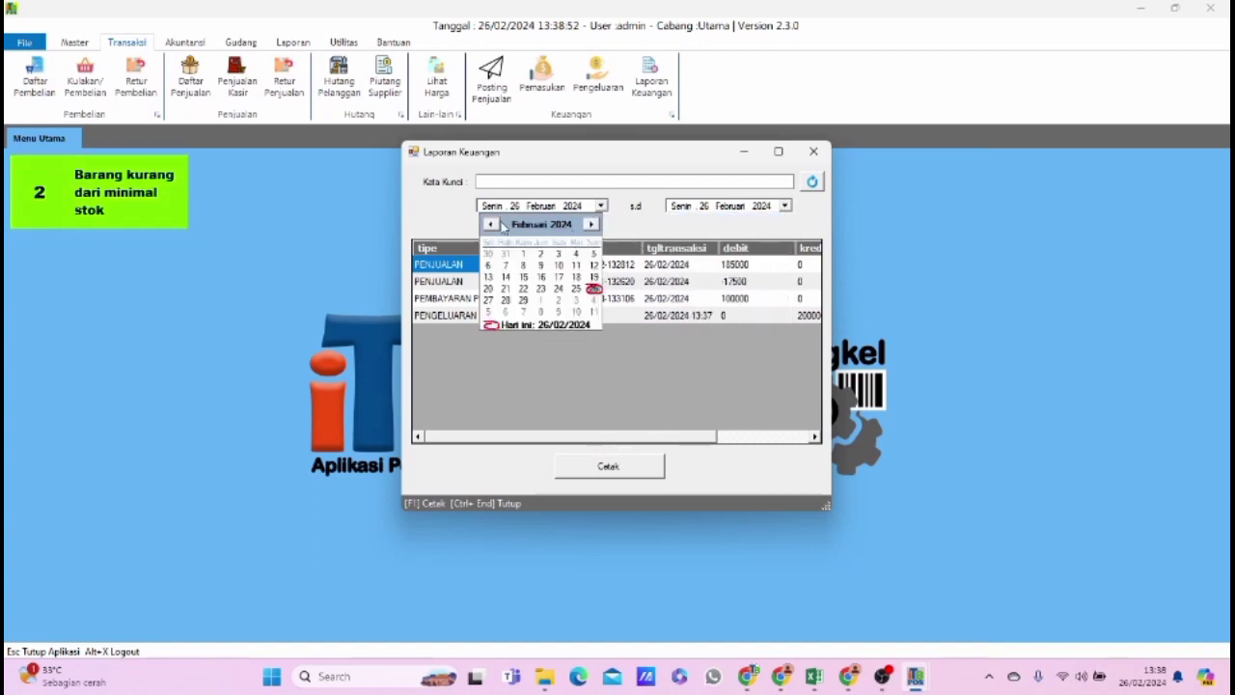
click(524, 254)
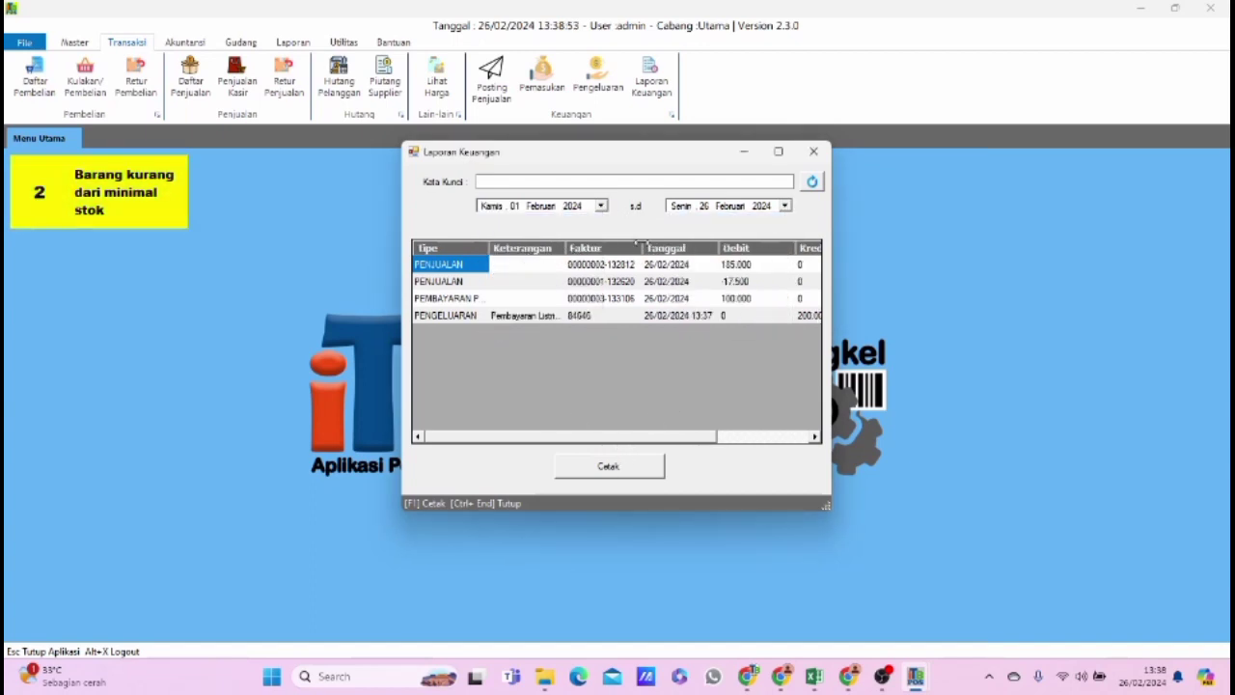
Preview the printout of the financial report at 150% zoom.
click(622, 471)
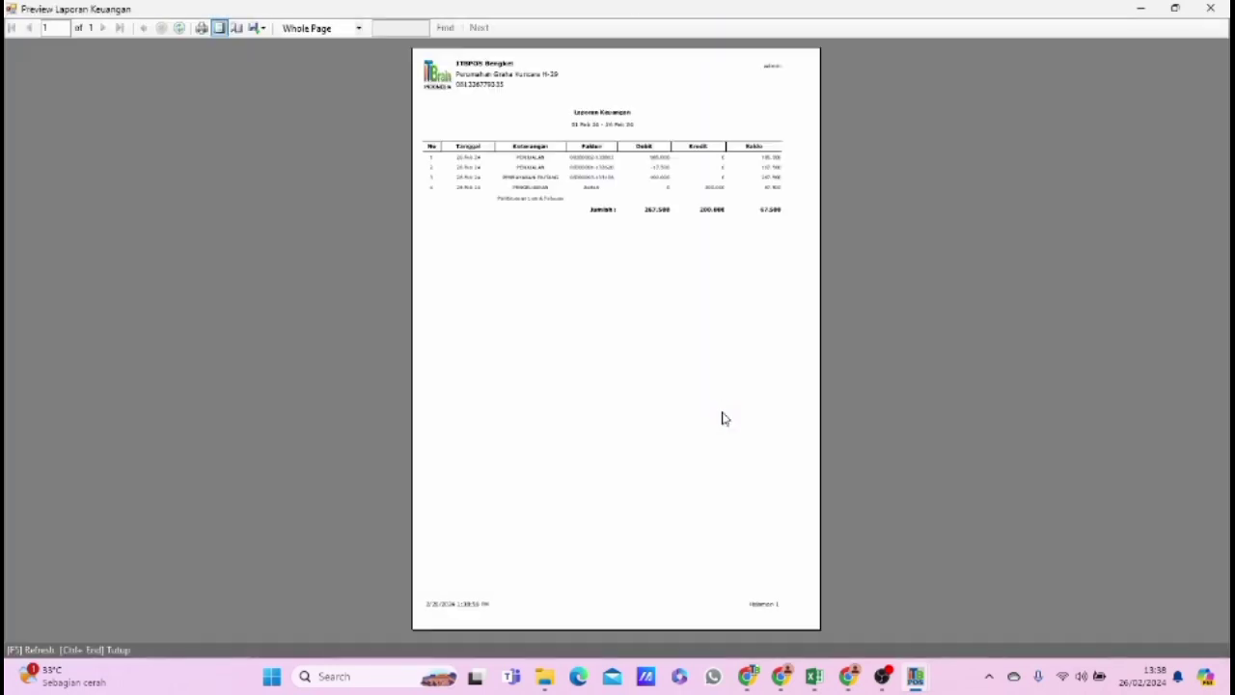
click(328, 28)
click(324, 89)
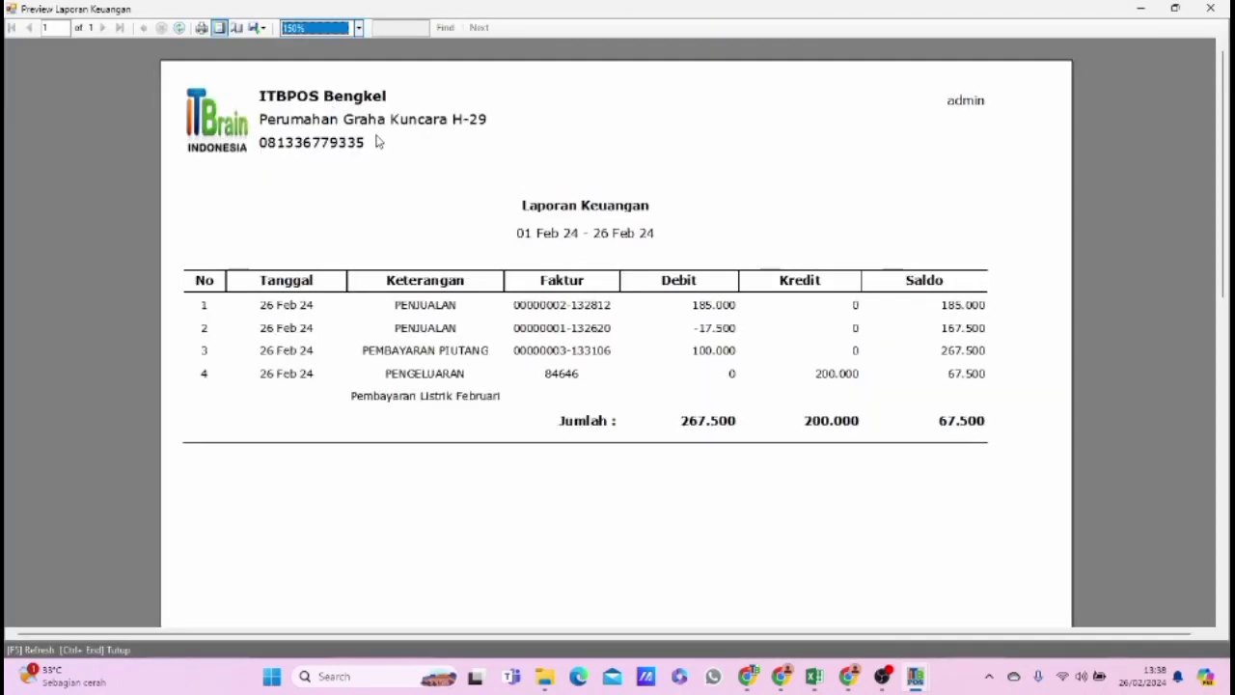